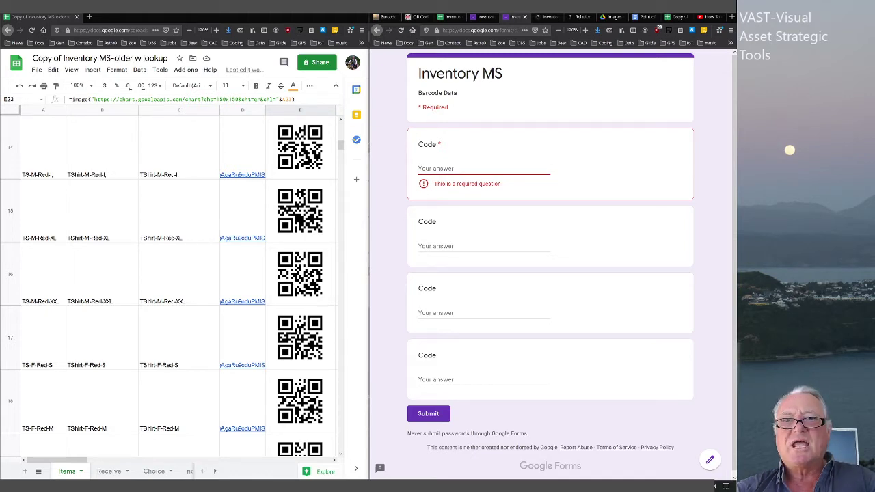
- Fill the four Code fields of the Inventory MS form with TS-M-Red-l, TS-M-Red-XXL, TS-F-Red-M and TS-F-Red-S, and submit the form
key(Return)
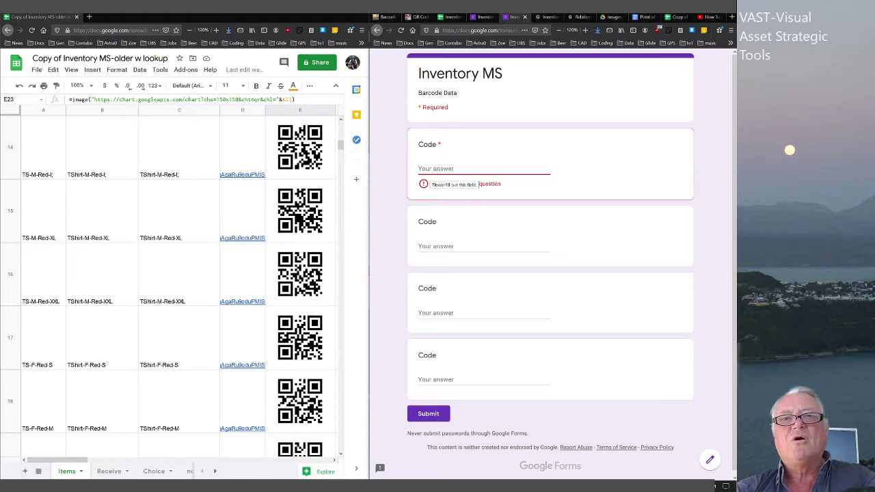
text(TS-M-Red-L)
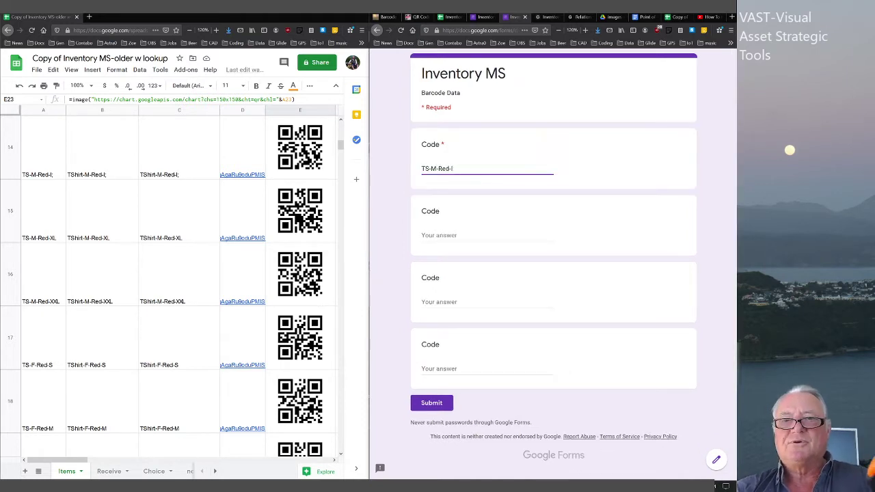
click(433, 235)
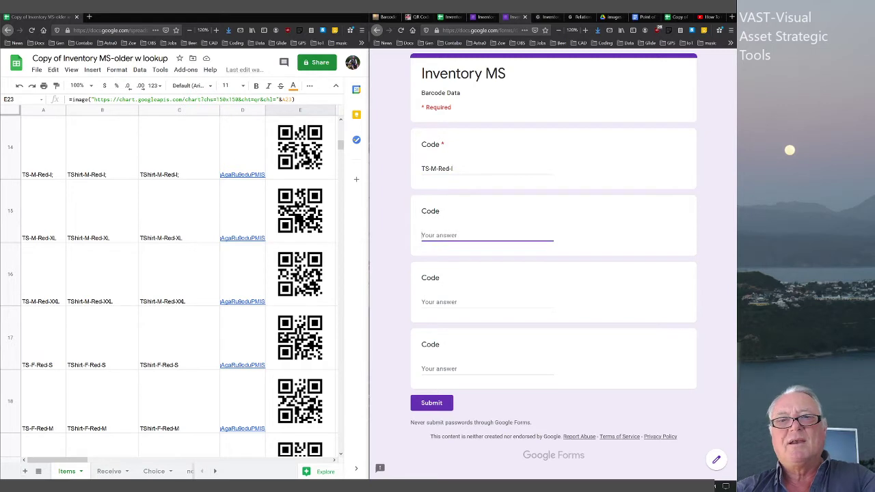
text(TS-M-Red-XXL)
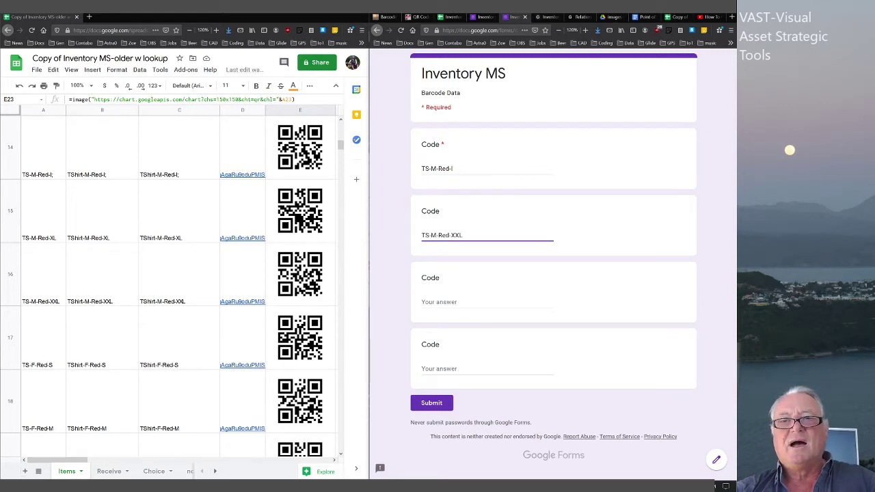
key(Tab)
text(TS-F-)
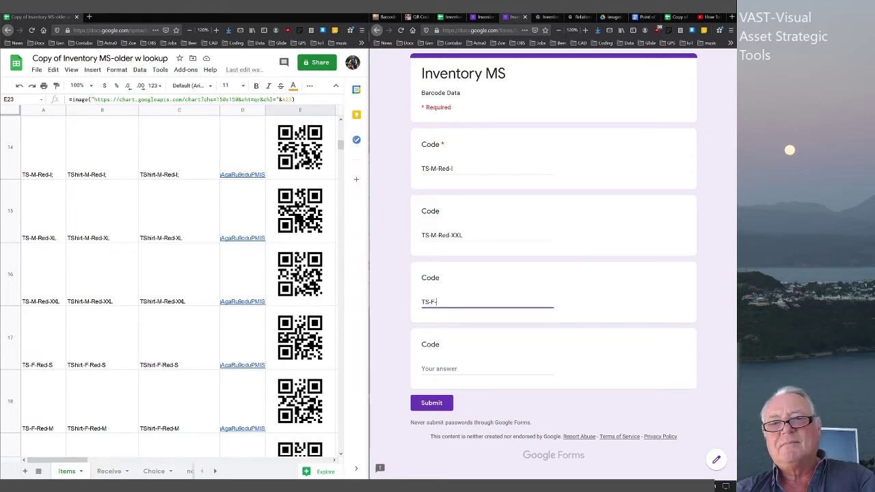
text(Red-M)
key(Tab)
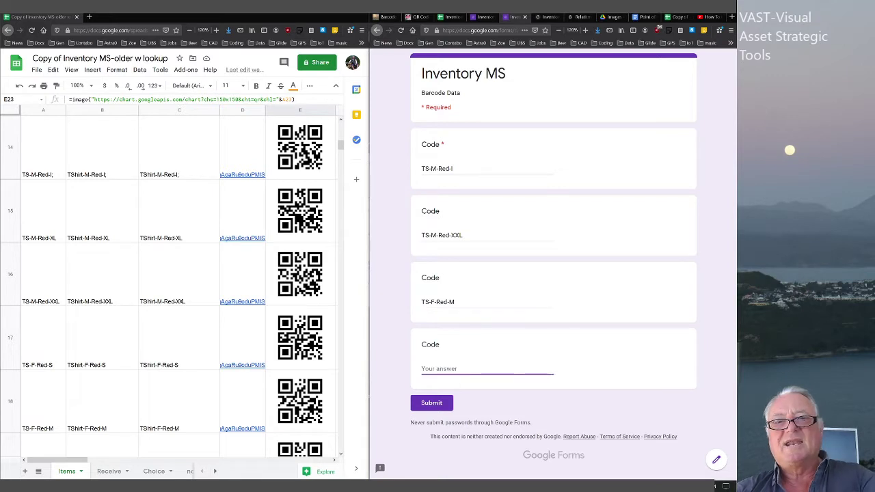
text(TS-F-Red-S)
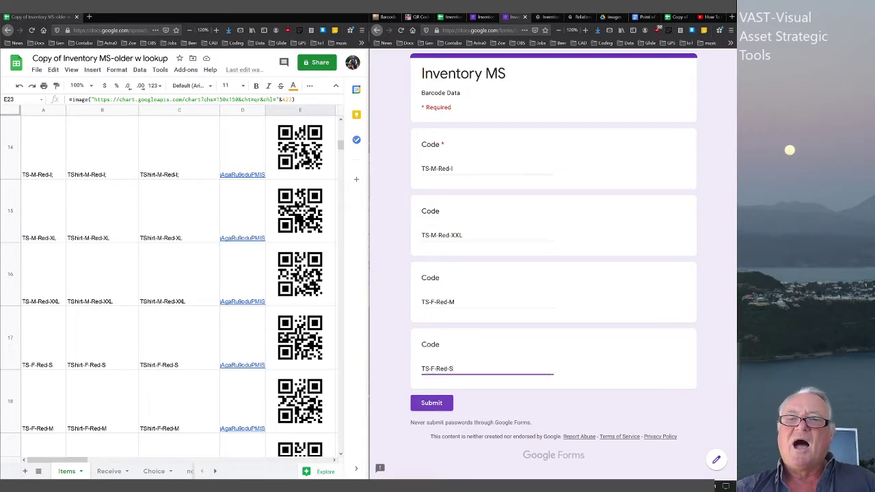
key(Tab)
key(Return)
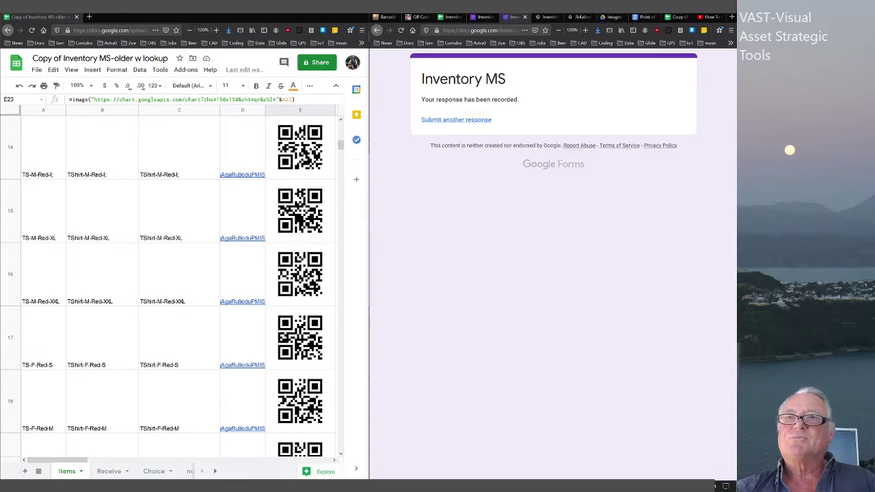
- In the POS sheet of the Inventory MS spreadsheet, copy the total and item-key formulas from S10:Y10 down into row 11
key(super+Up)
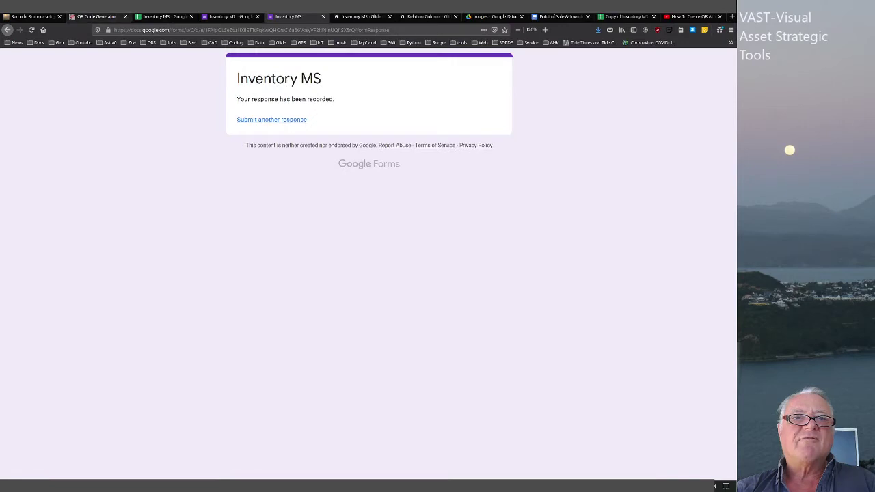
click(164, 16)
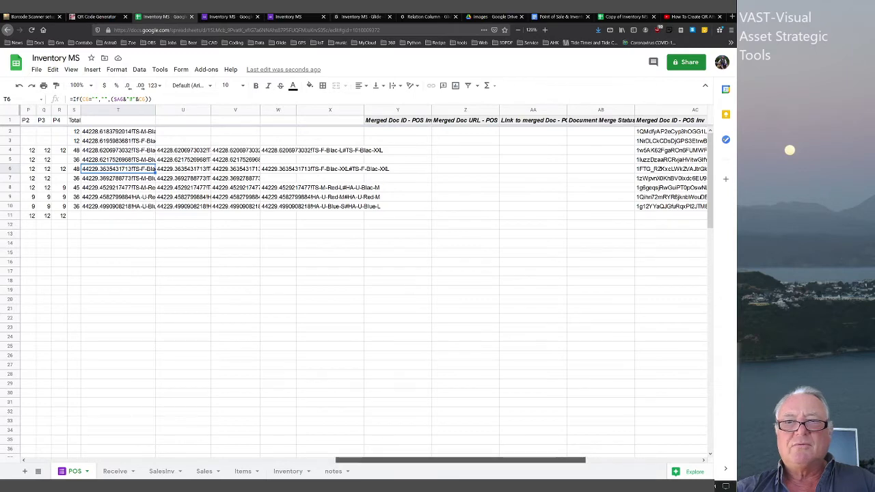
scroll(369, 284, left, 15)
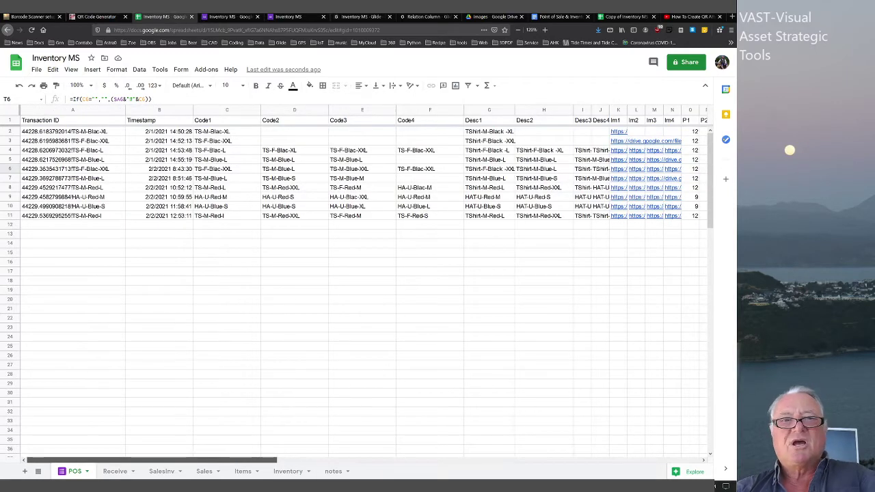
scroll(369, 284, right, 15)
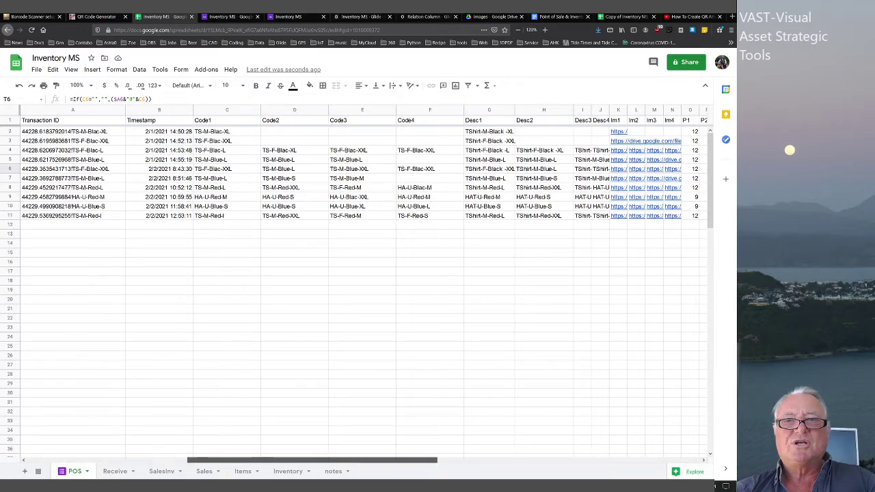
scroll(369, 285, left, 8)
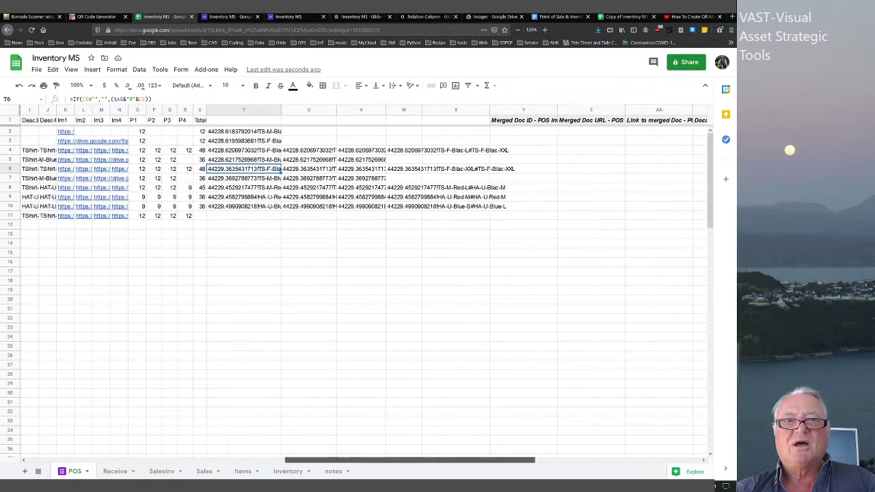
drag(199, 206, 523, 206)
key(ctrl+c)
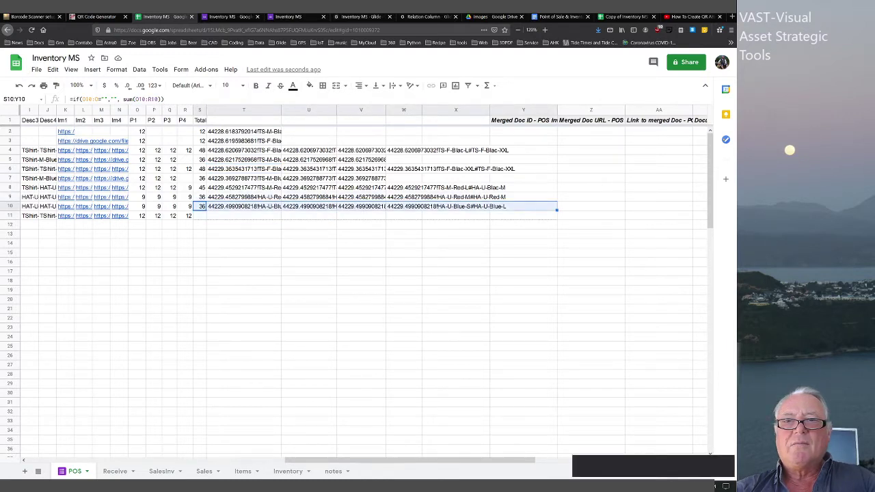
key(shift+Down)
click(522, 242)
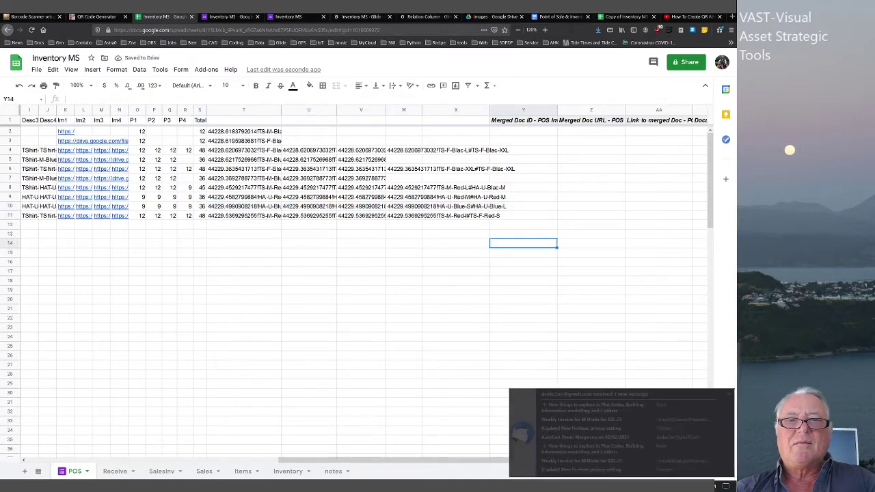
- Check the transaction ID, timestamp and codes of the newest POS entry in row 11
click(309, 420)
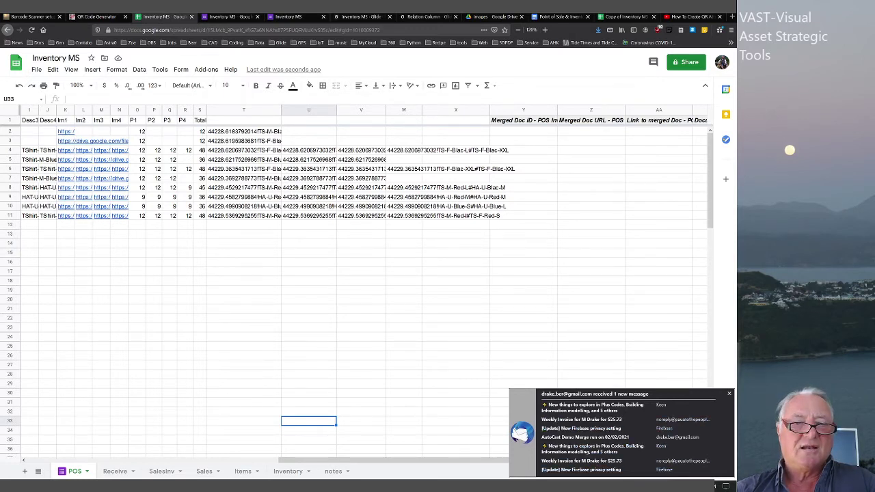
drag(395, 460, 164, 460)
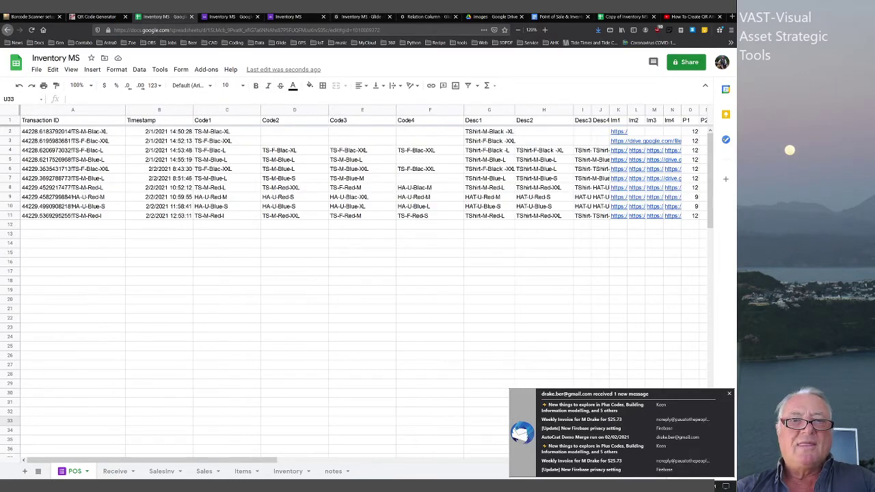
click(160, 216)
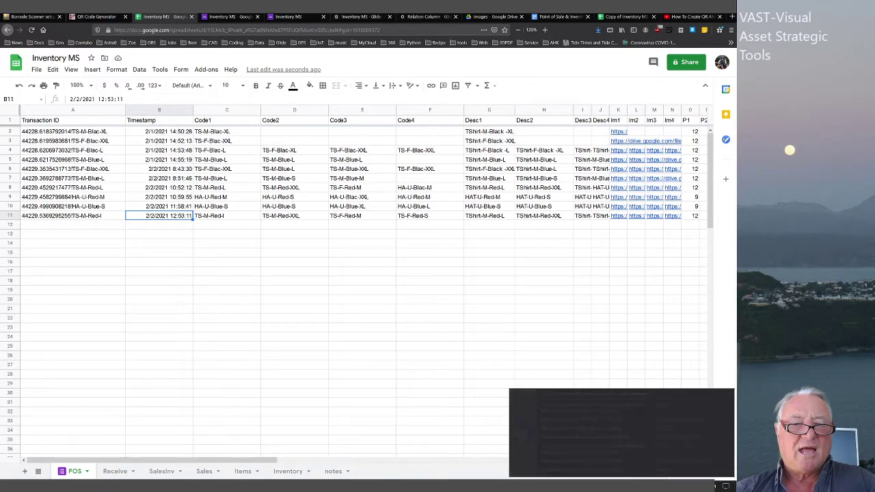
- Switch to the email client and open the PDF attached to the newest AutoCrat Demo Merge message
mouse_move(104, 486)
click(62, 451)
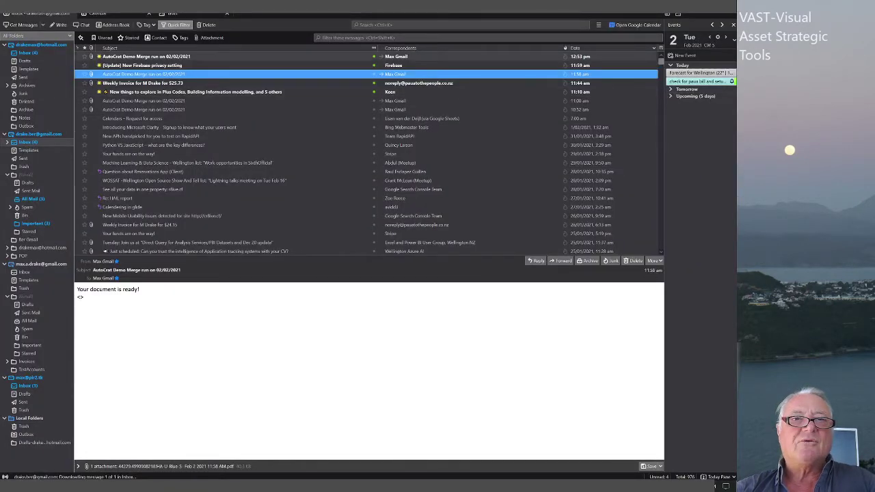
click(145, 56)
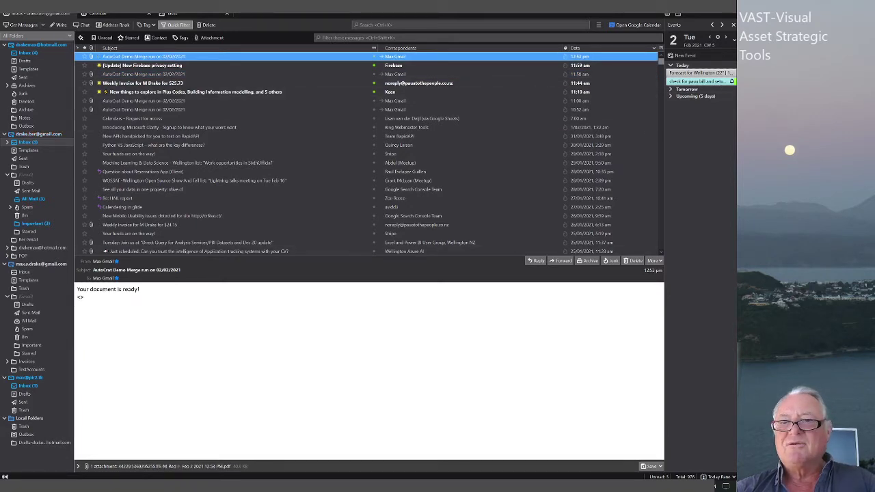
click(171, 466)
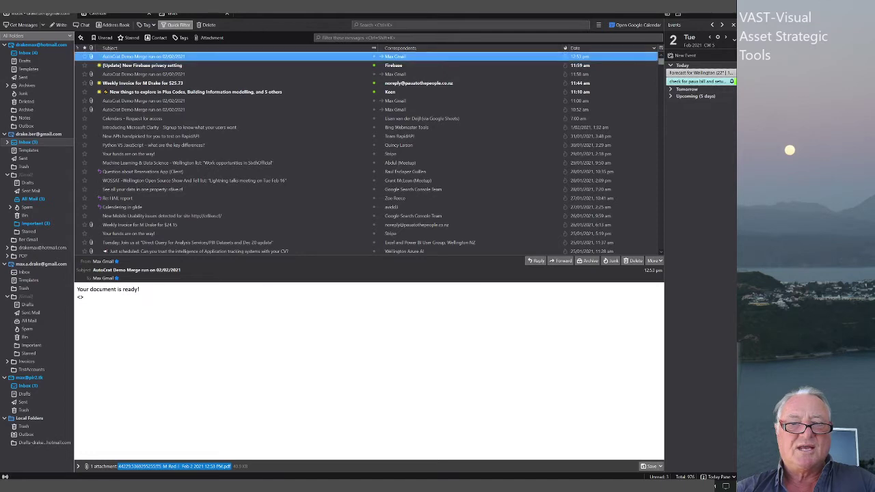
click(397, 287)
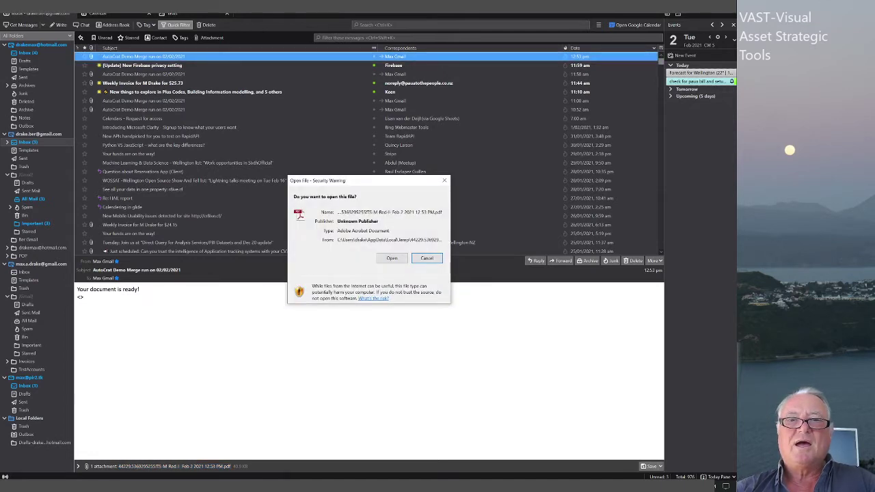
click(392, 257)
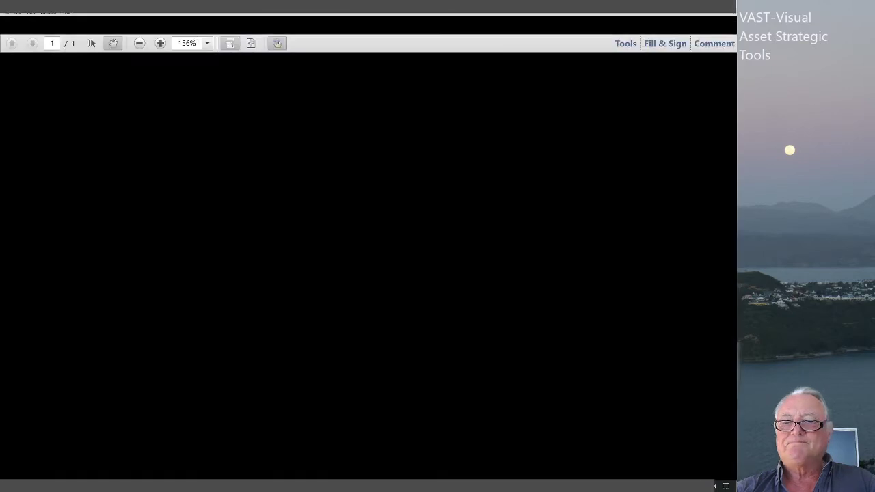
- Review the receipt PDF from its header to the Total Price line and close it
scroll(379, 266, down, 6)
scroll(379, 267, up, 6)
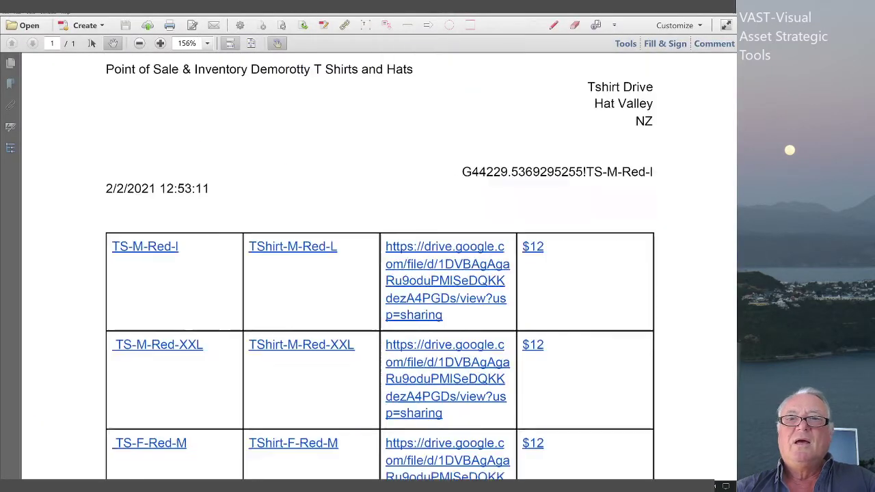
scroll(380, 266, down, 5)
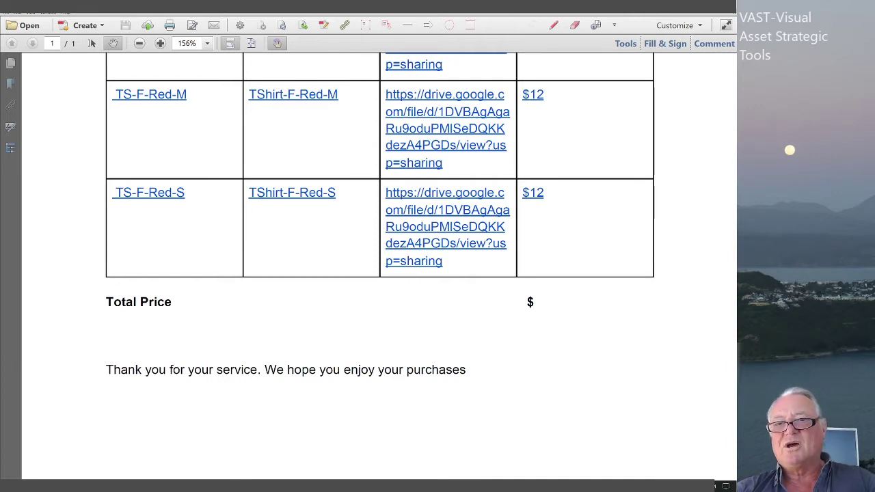
scroll(379, 266, up, 6)
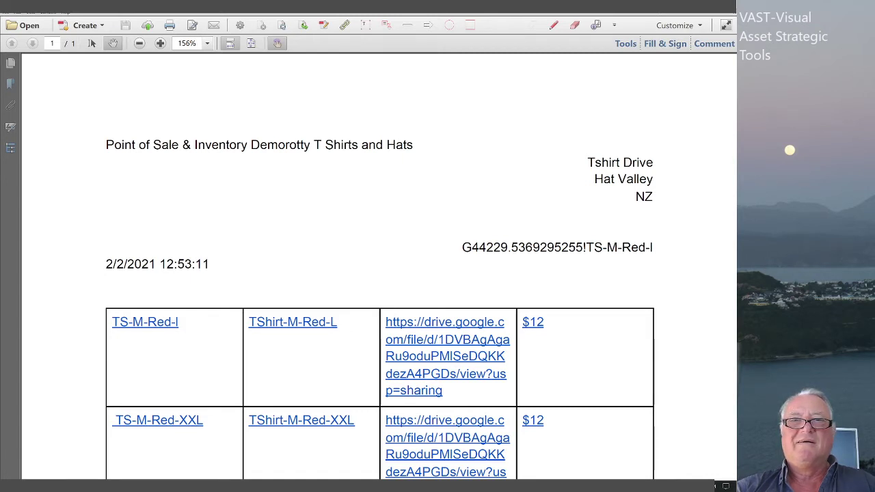
key(alt+F4)
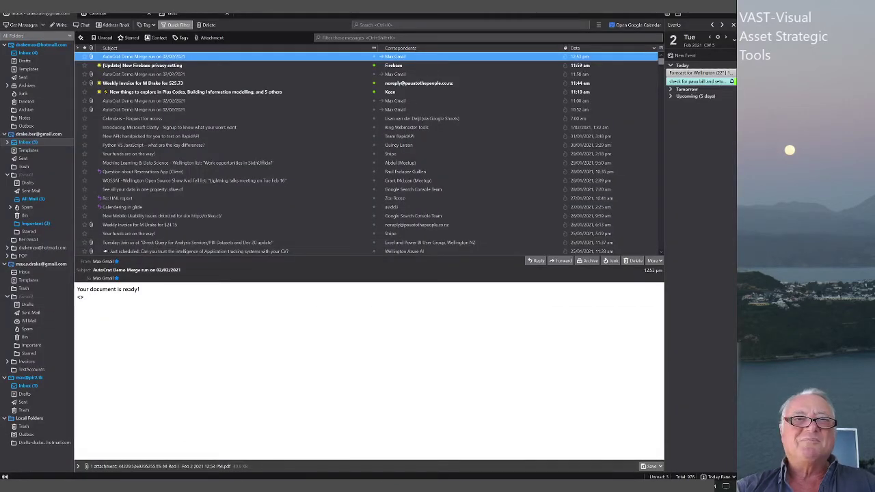
click(28, 53)
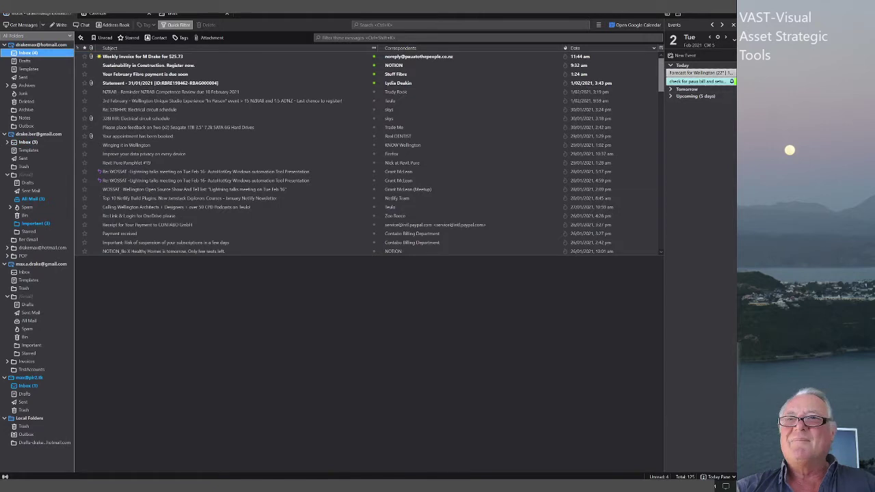
- Return to the browser and compare the Receive sheets of Inventory MS and Copy of Inventory MS-older w lookup, highlighting B2:E2 in the copy
key(alt+Tab)
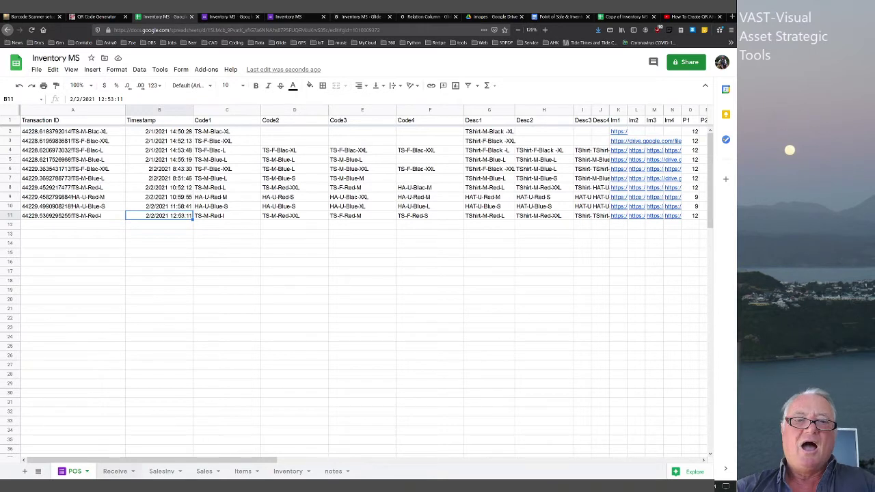
click(115, 471)
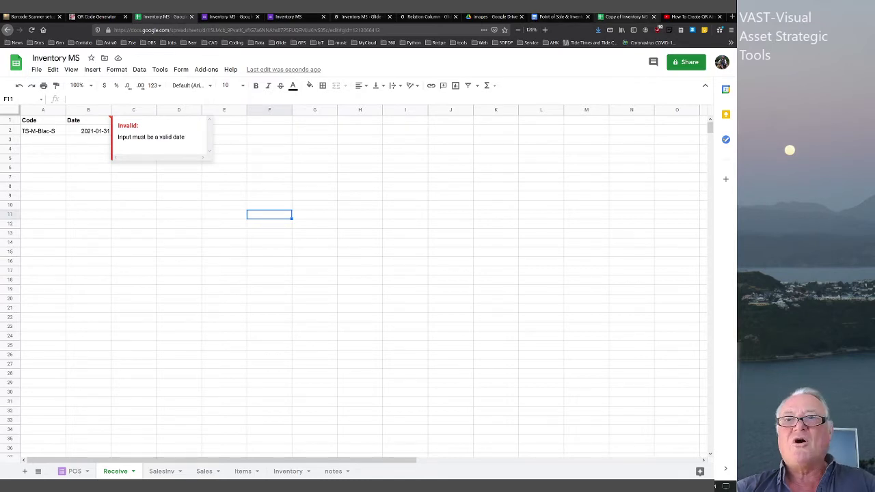
click(623, 16)
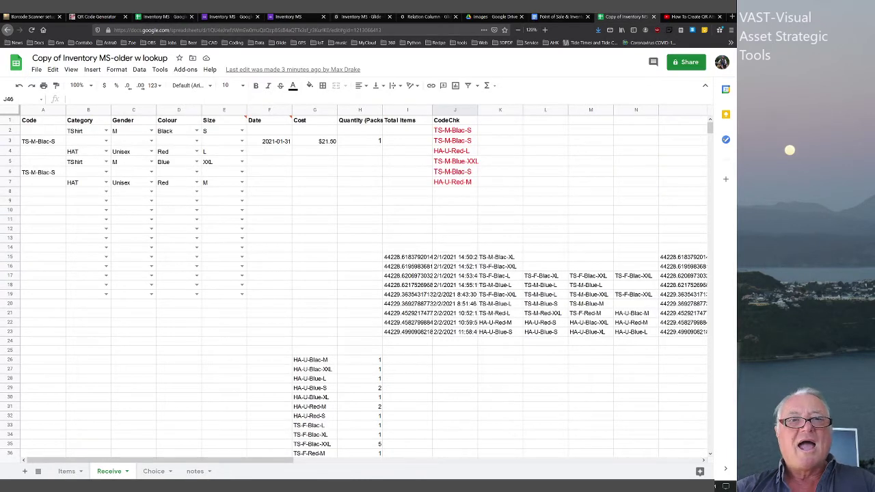
click(43, 131)
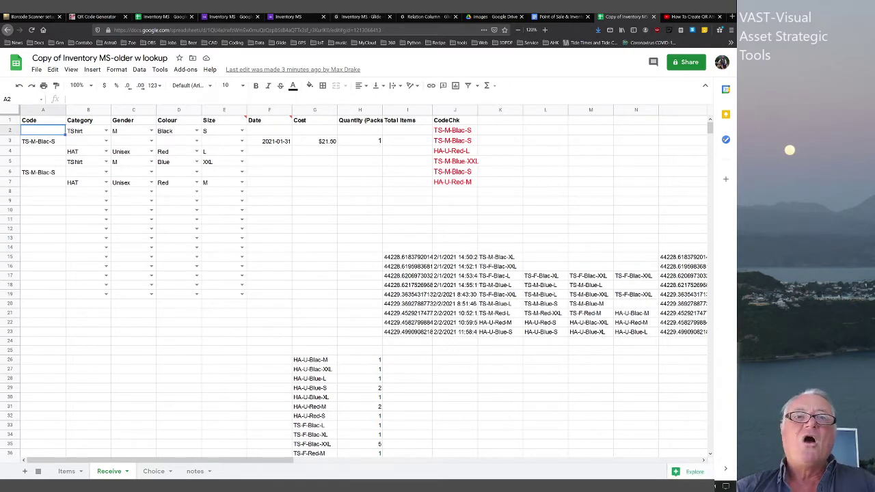
drag(87, 130, 241, 130)
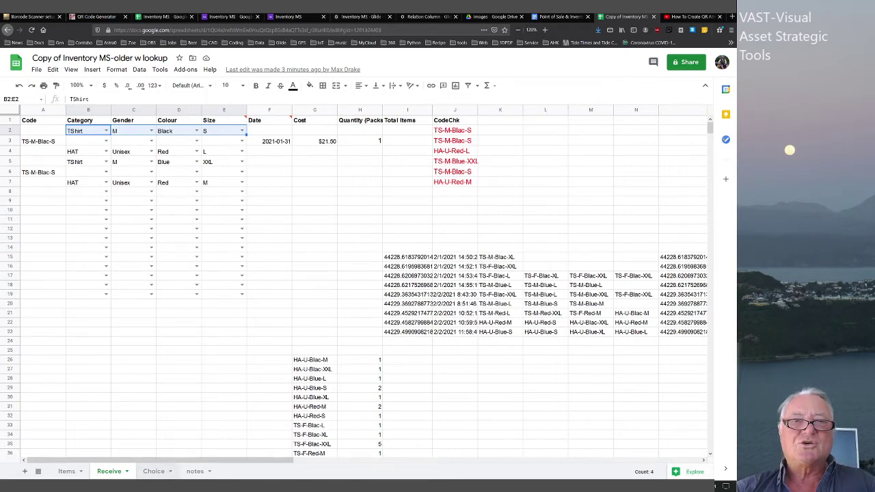
- View the Choice sheet's lookup lists and highlight the Category options in A2:A3
key(ctrl+shift+Page_Down)
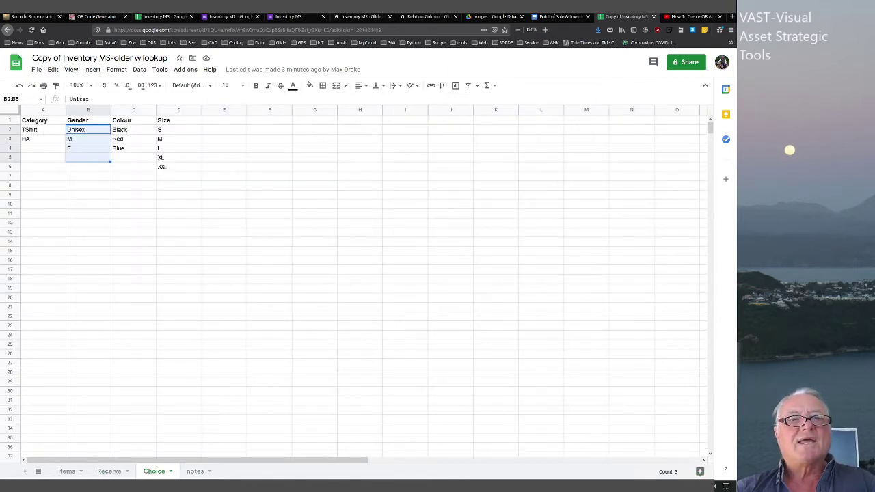
drag(42, 130, 42, 140)
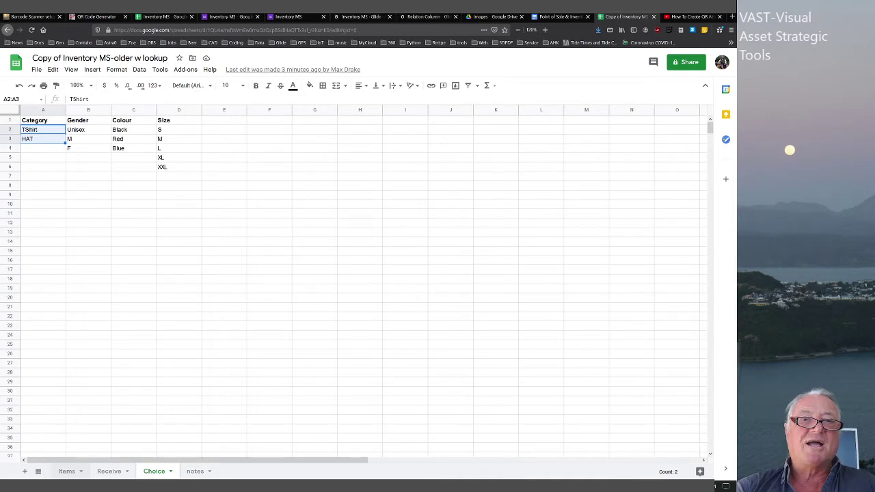
- Review the Items sheet's product codes from the first row down to the last item in A46
click(66, 471)
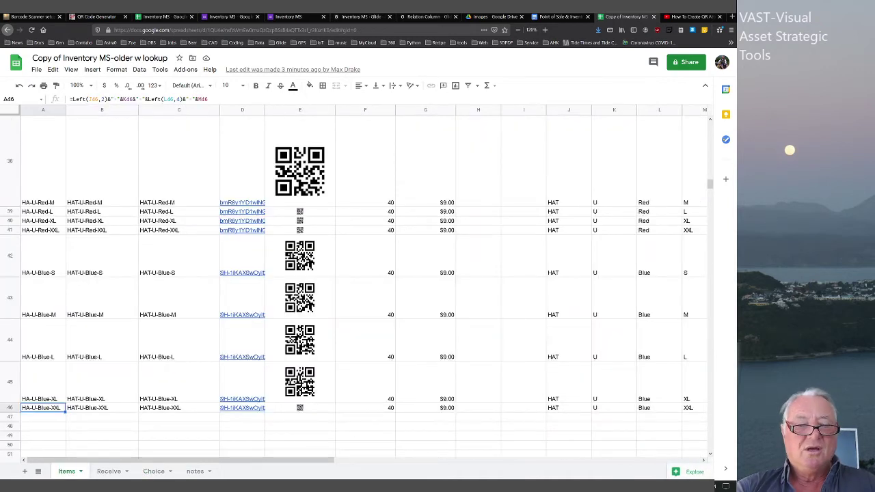
key(ctrl+Home)
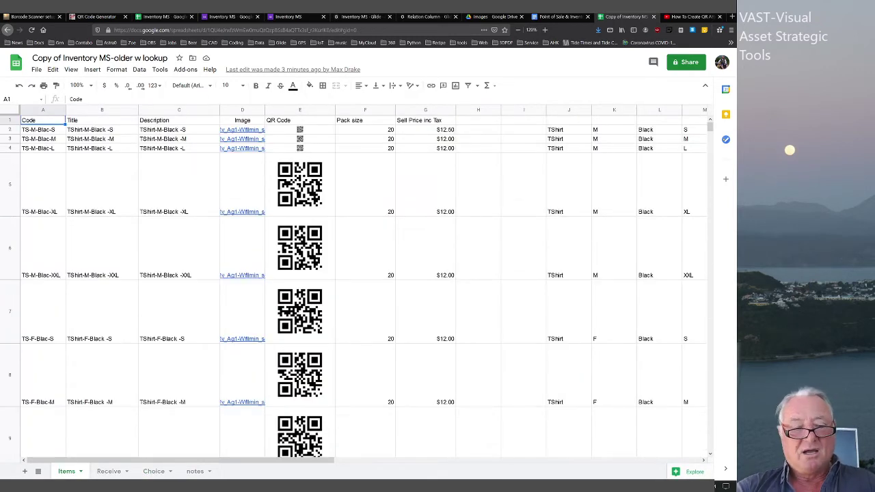
key(ctrl+Down)
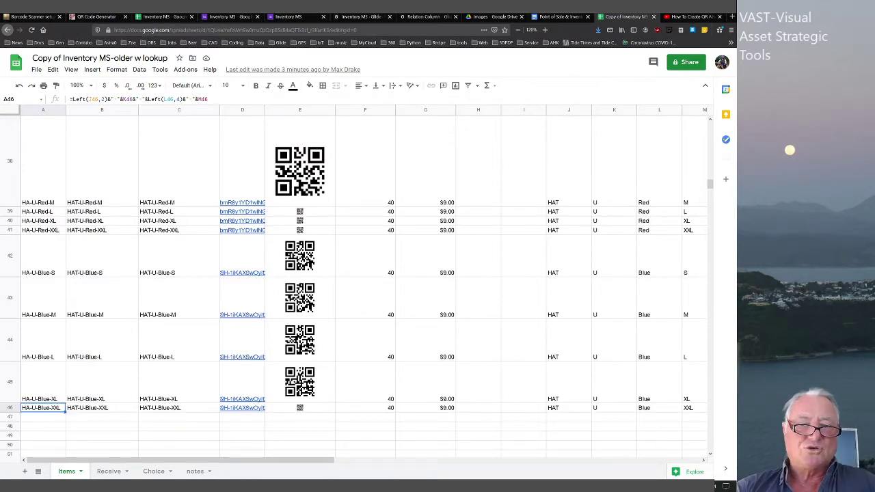
- Return to the Choice sheet and highlight HAT in A3, the Gender and Colour lists in rows 2 to 4, and sizes D2:D5
click(153, 471)
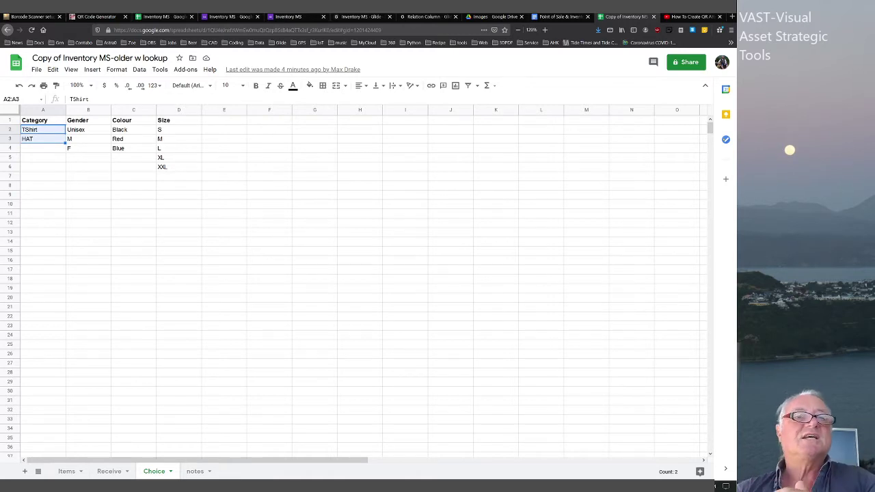
click(42, 139)
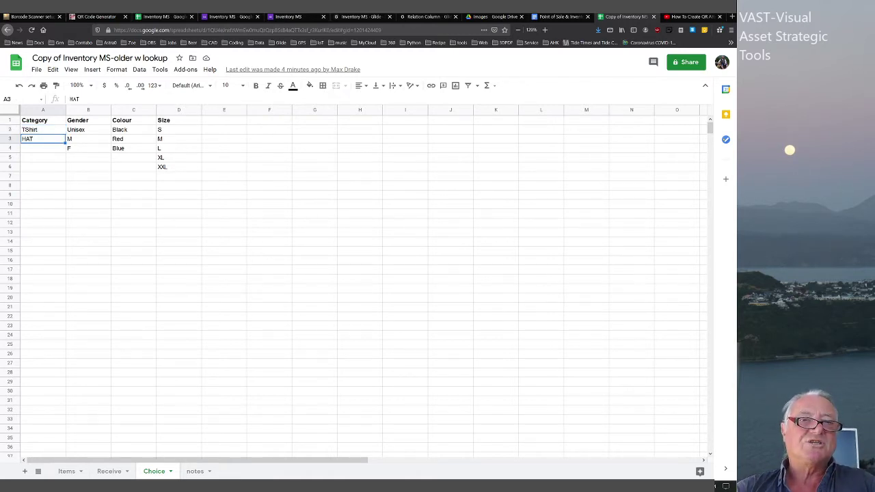
drag(88, 129, 88, 148)
drag(133, 129, 134, 148)
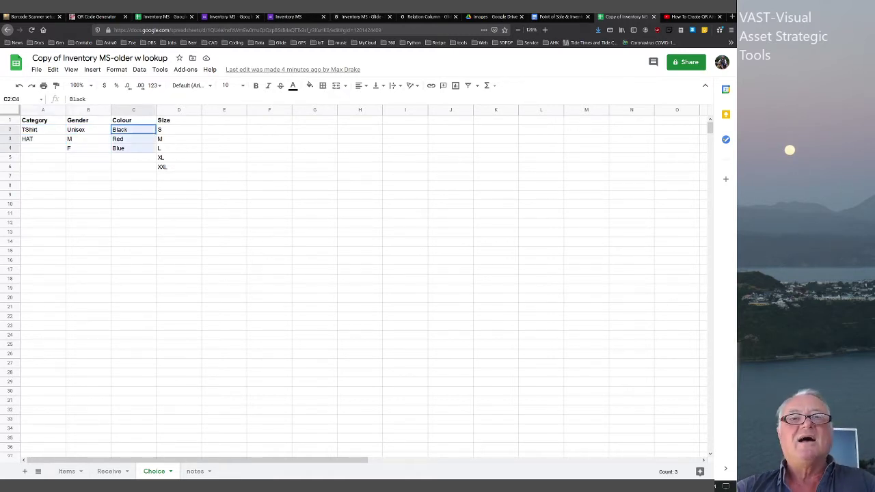
drag(179, 129, 179, 157)
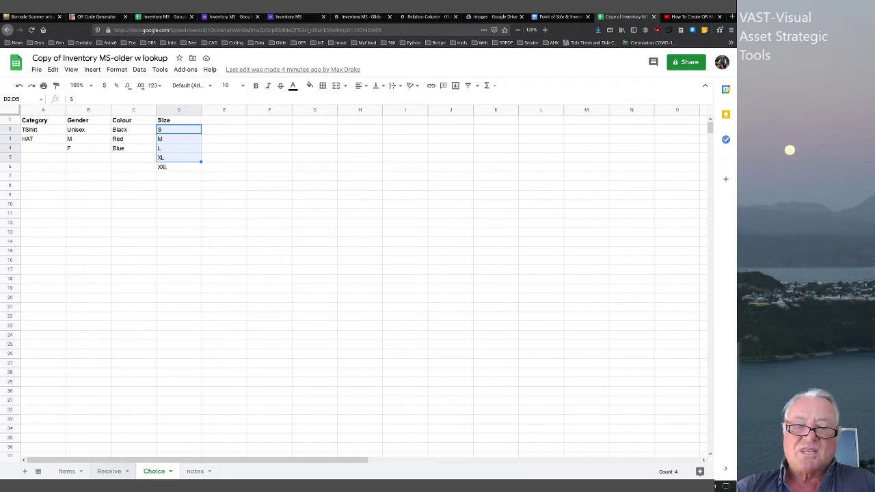
- On the Receive sheet, copy the code from A6 into A8 and change it to TS-M-Blac-XL
click(108, 470)
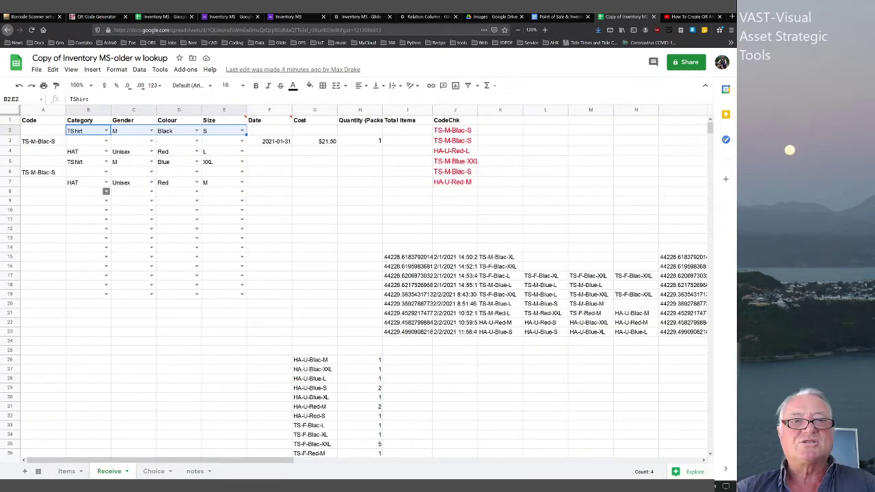
click(106, 192)
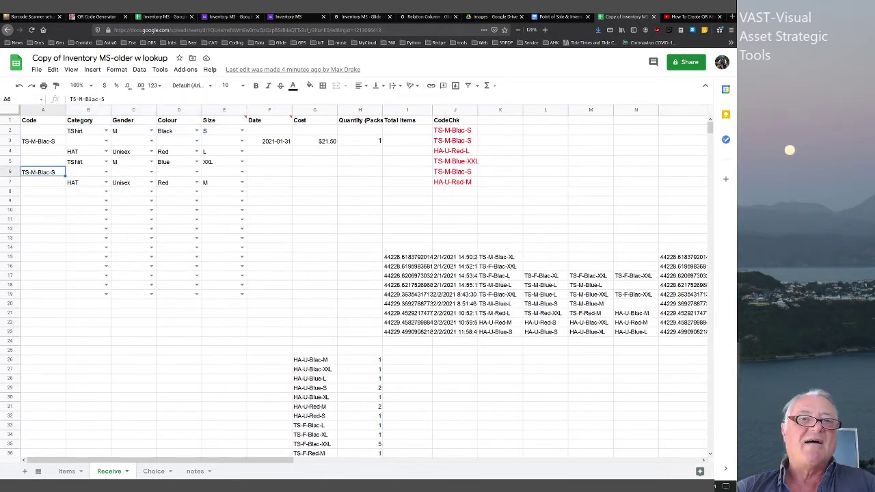
drag(106, 100, 66, 106)
key(ctrl+c)
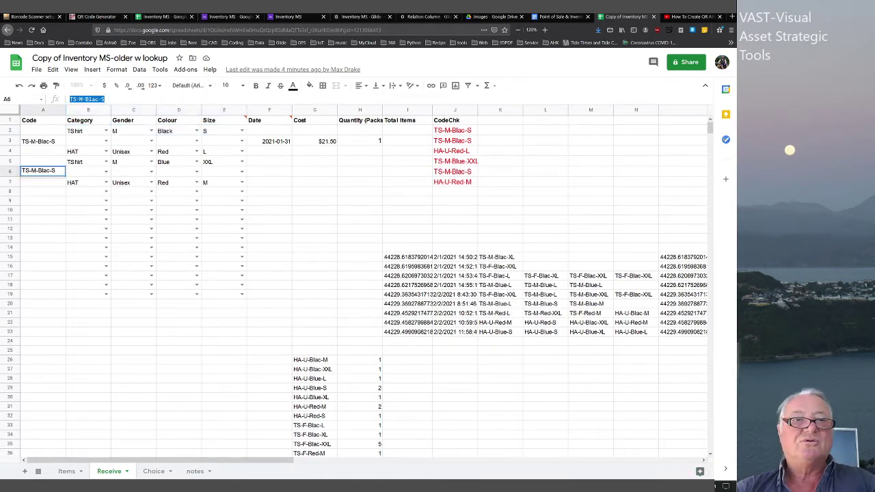
click(43, 191)
key(ctrl+v)
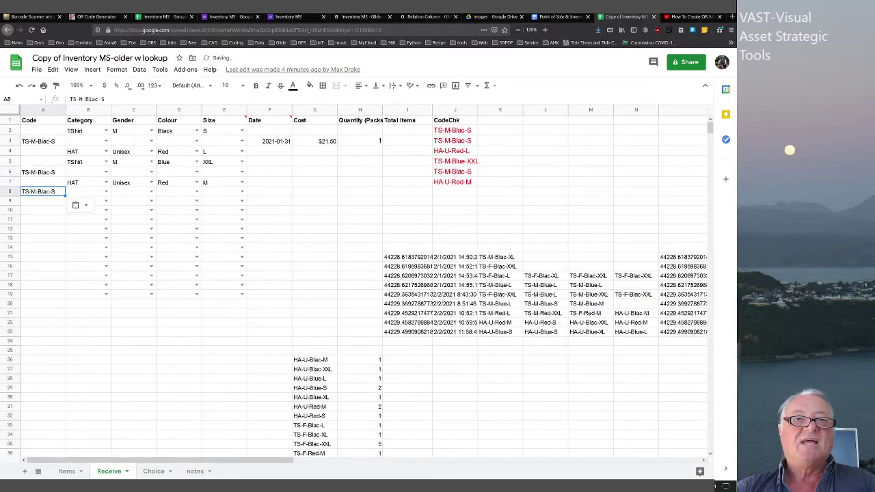
key(F2)
key(BackSpace)
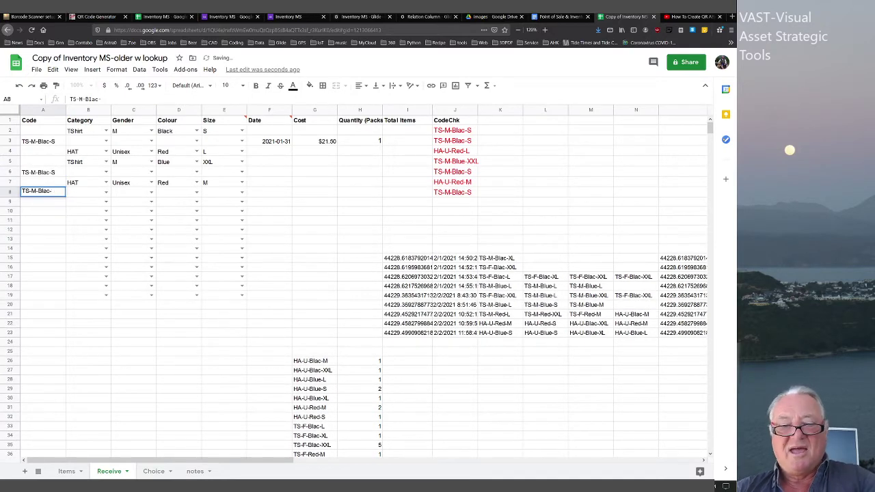
text(XL)
key(Return)
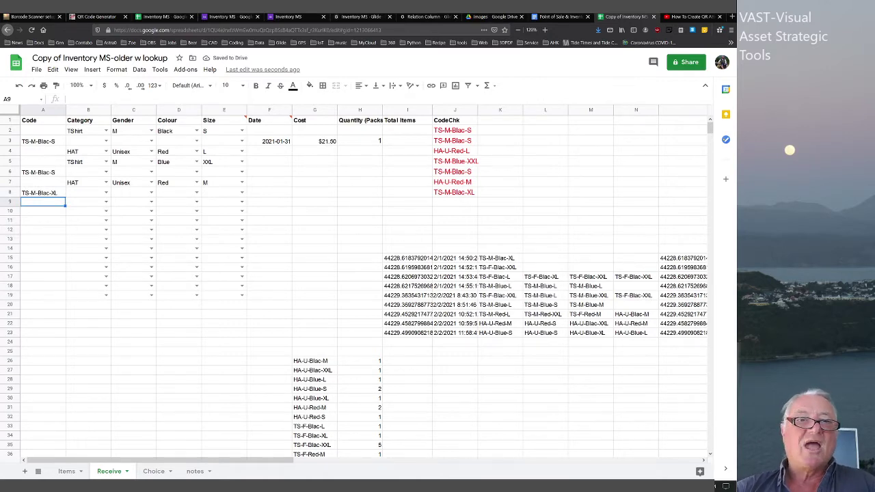
- Fill row 9 of the Receive sheet from the lookup lists with category TShirt, gender F, colour Red and size S
click(105, 202)
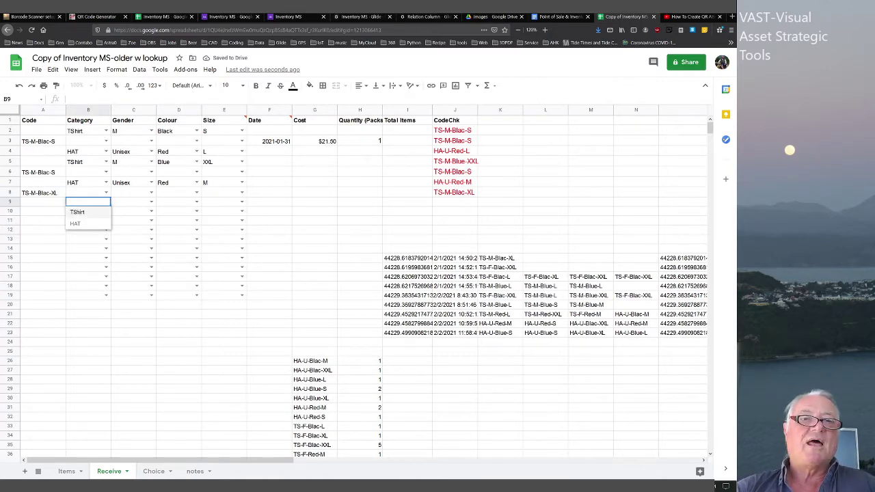
click(78, 212)
click(151, 202)
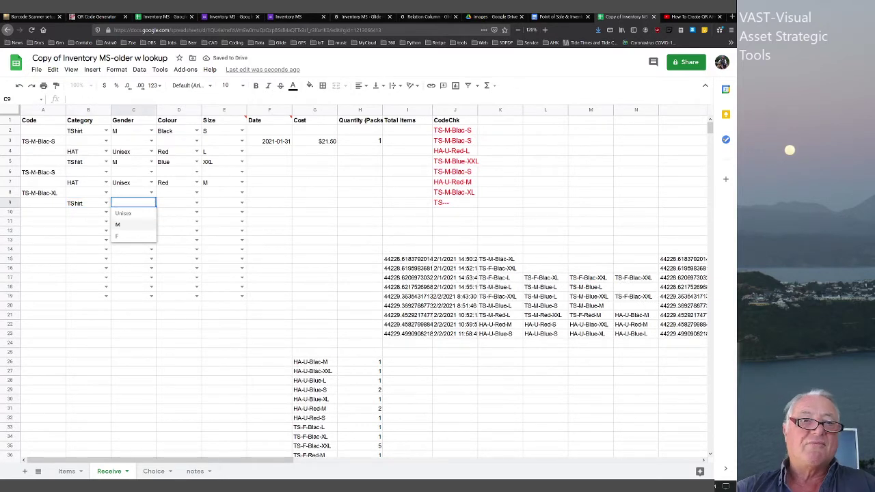
click(123, 235)
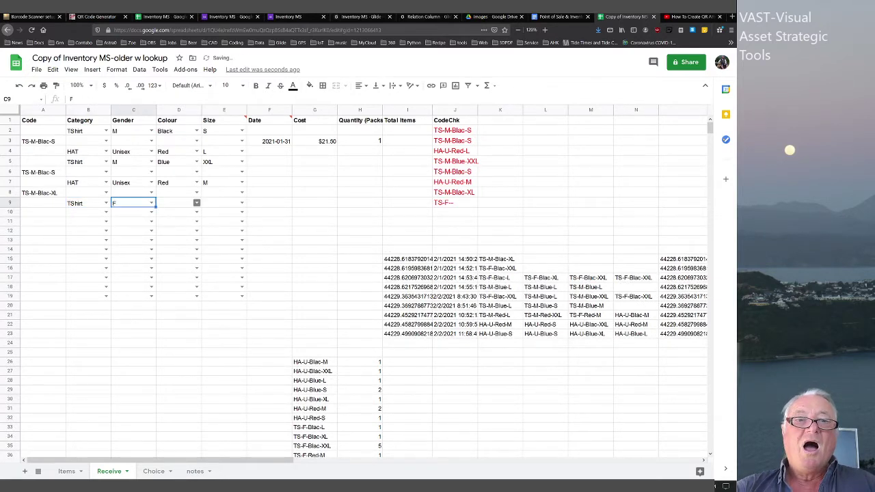
click(196, 202)
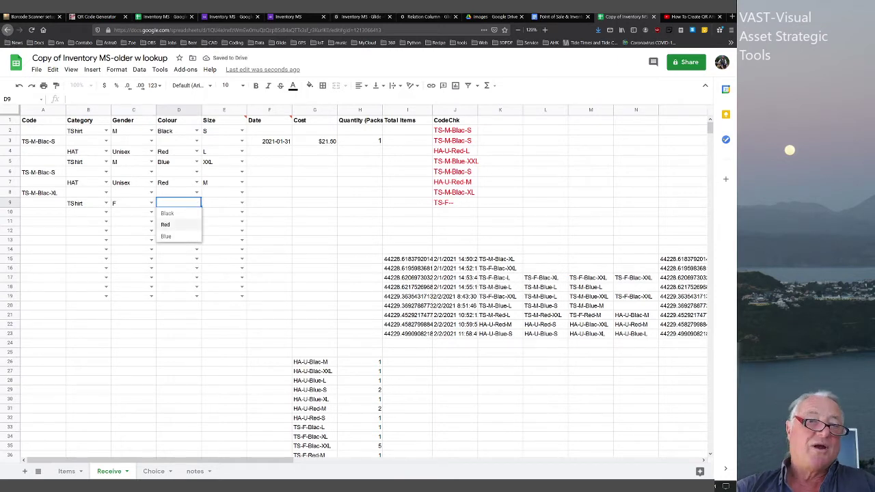
click(165, 224)
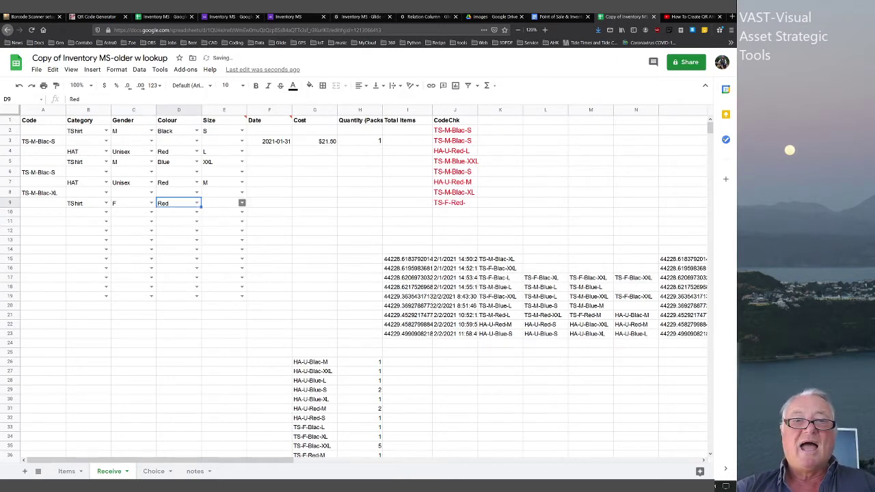
click(242, 202)
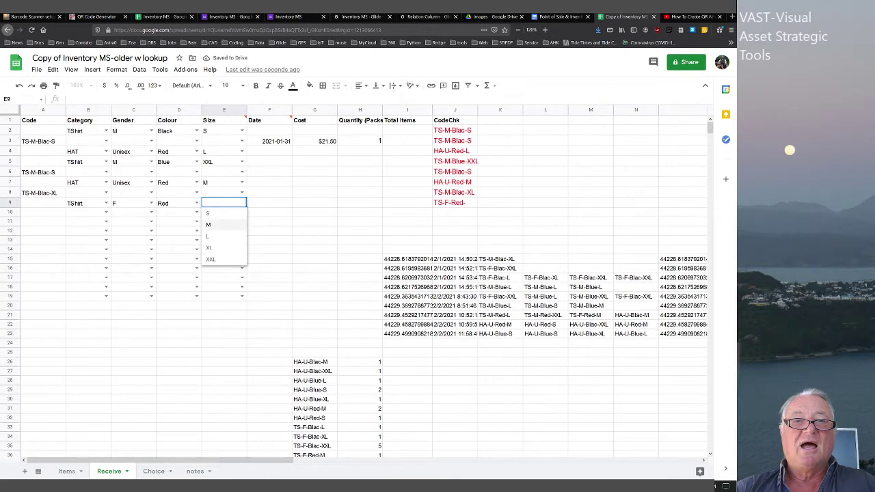
click(213, 213)
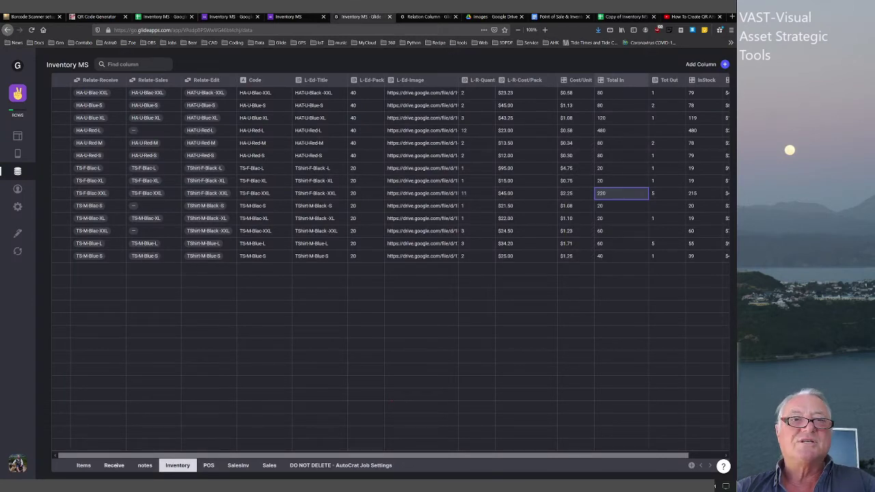
- In the Inventory MS Glide project, view the Receive data table and open the new item form on the app's Receive screen
click(114, 465)
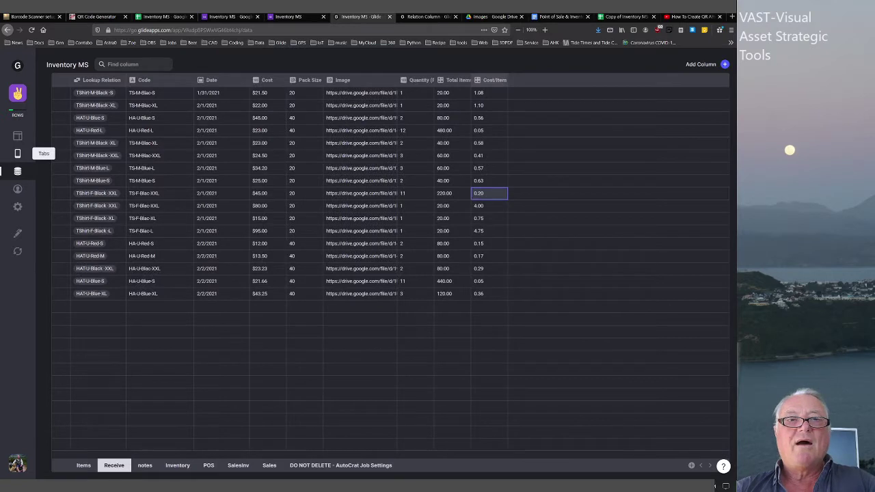
click(18, 135)
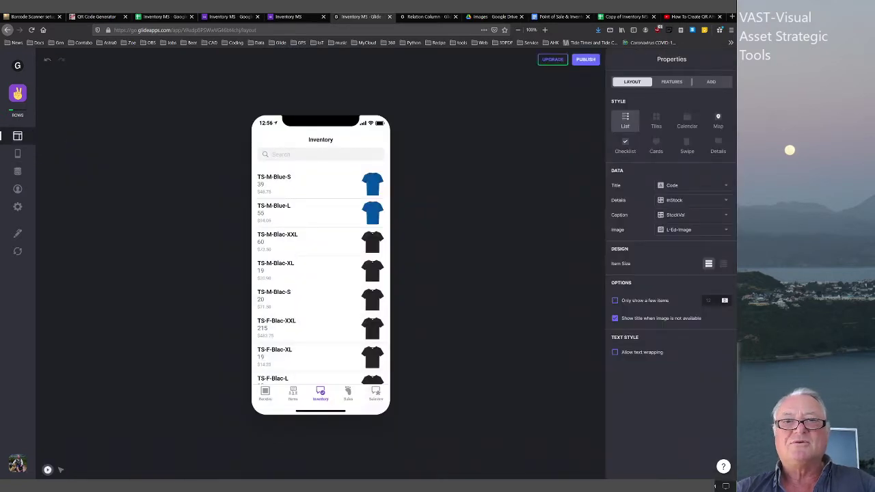
click(379, 140)
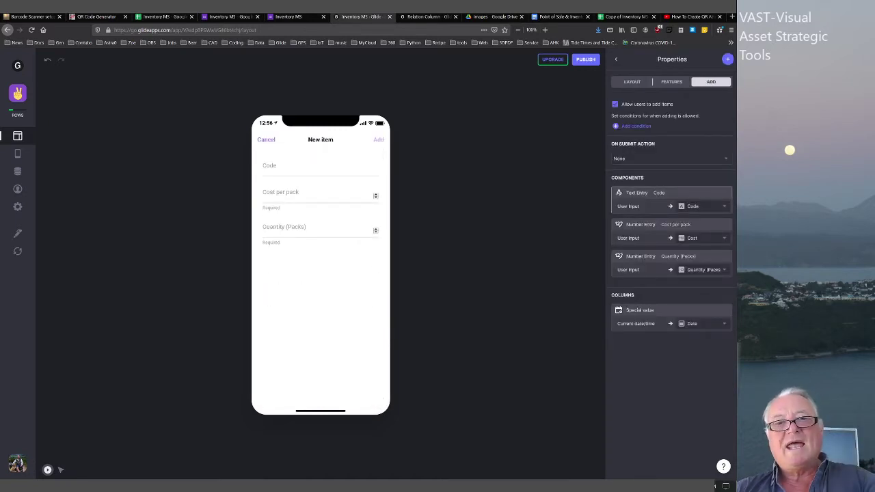
- Add a received item with code TS-M-Blac-S, cost per pack 13.55 and a quantity of 12 packs
click(308, 167)
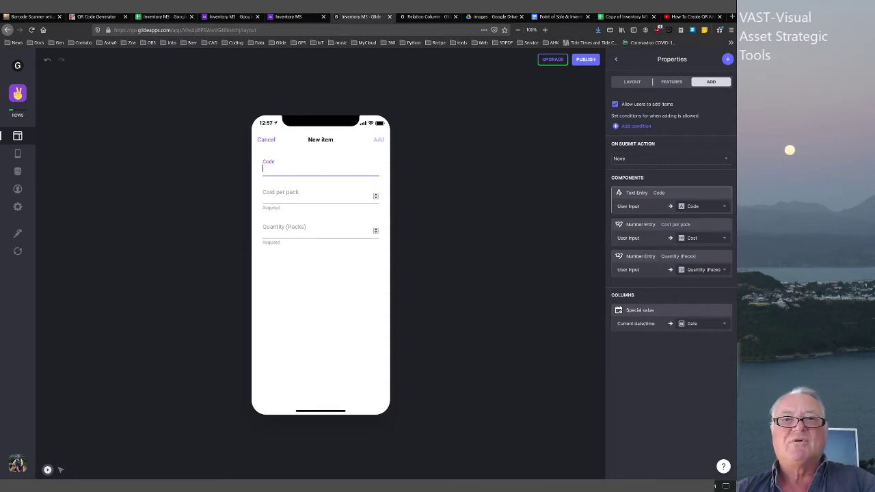
text(TS-M-Blac-S)
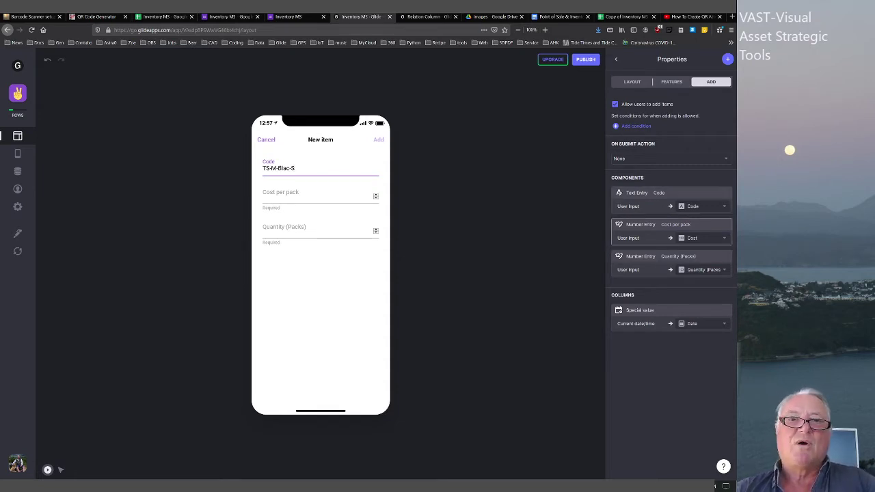
click(314, 195)
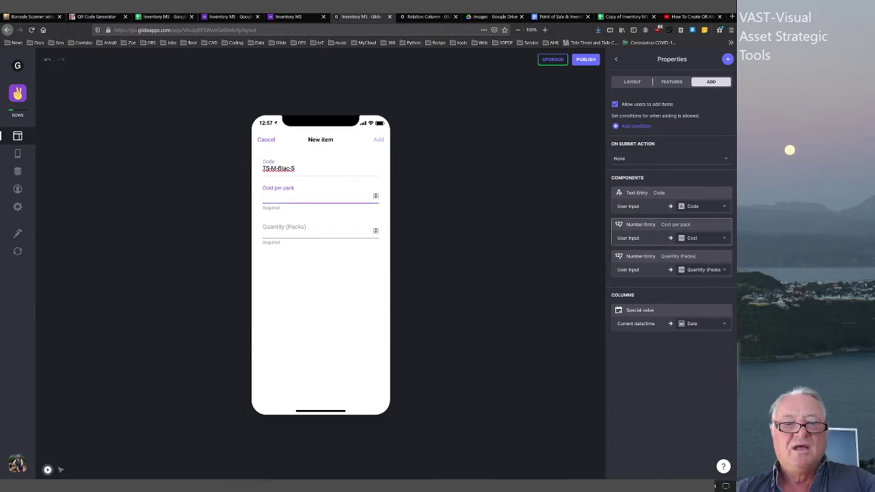
text(13)
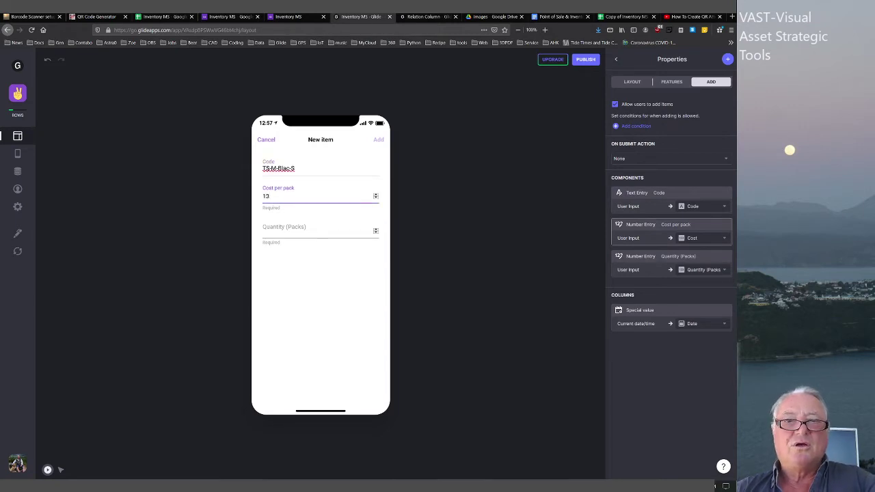
click(315, 230)
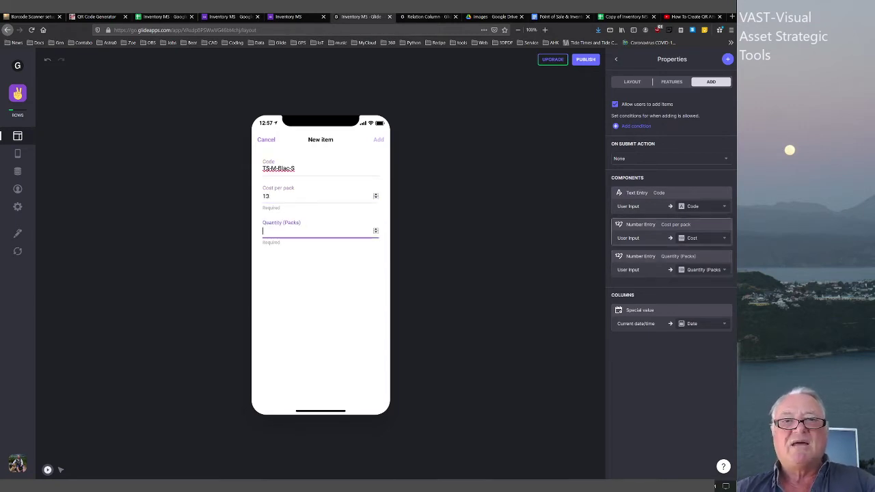
click(314, 196)
text(.55)
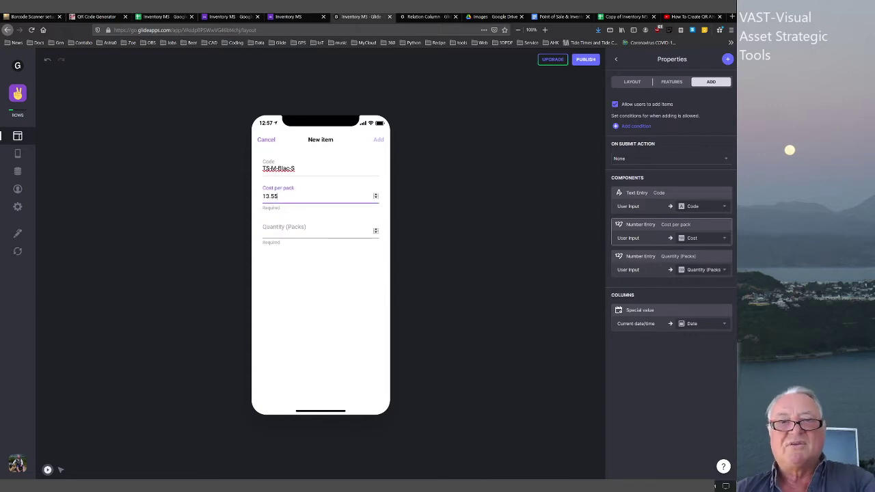
click(314, 231)
text(12)
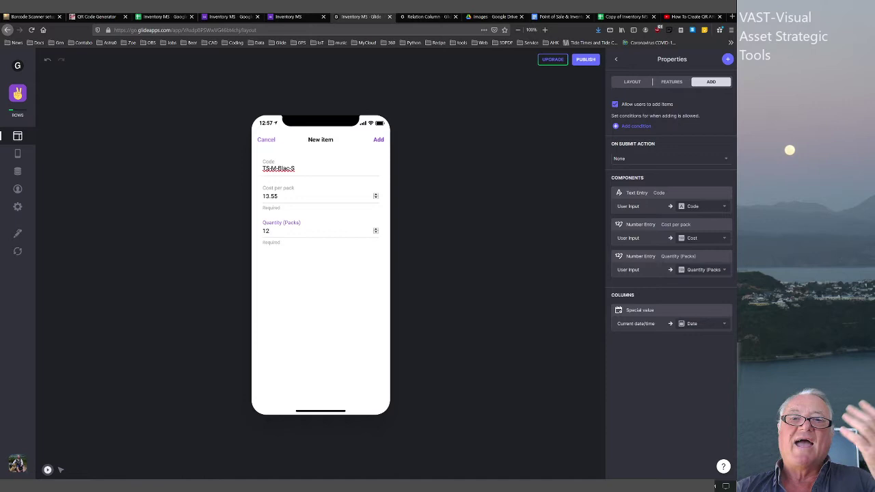
key(Return)
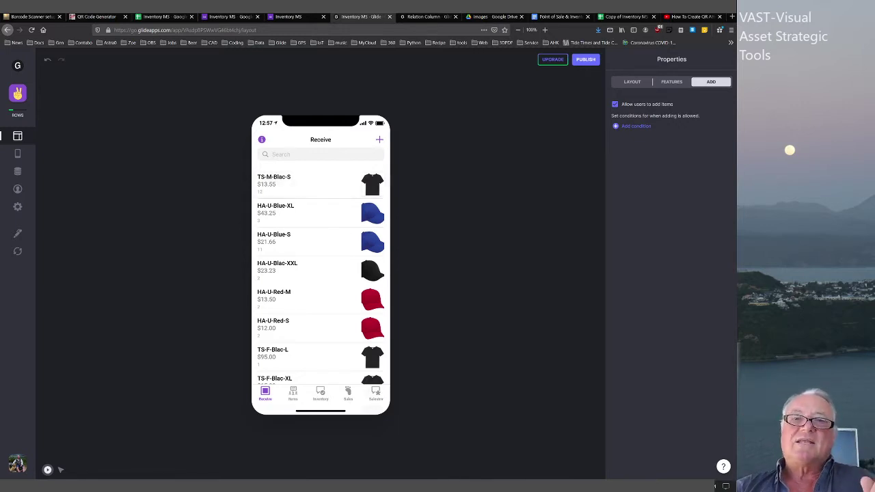
- Show a blank new item form, then inspect the Code and Lookup Relation cells in the first row of the Receive data table
click(379, 139)
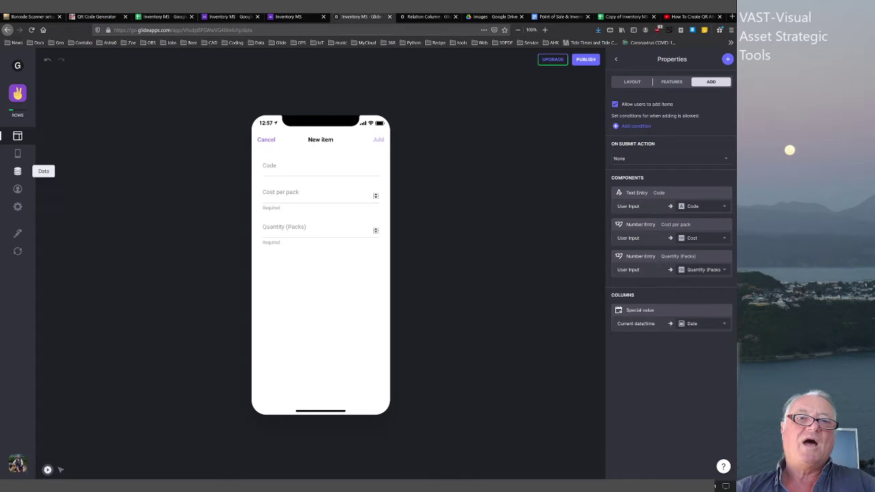
click(18, 171)
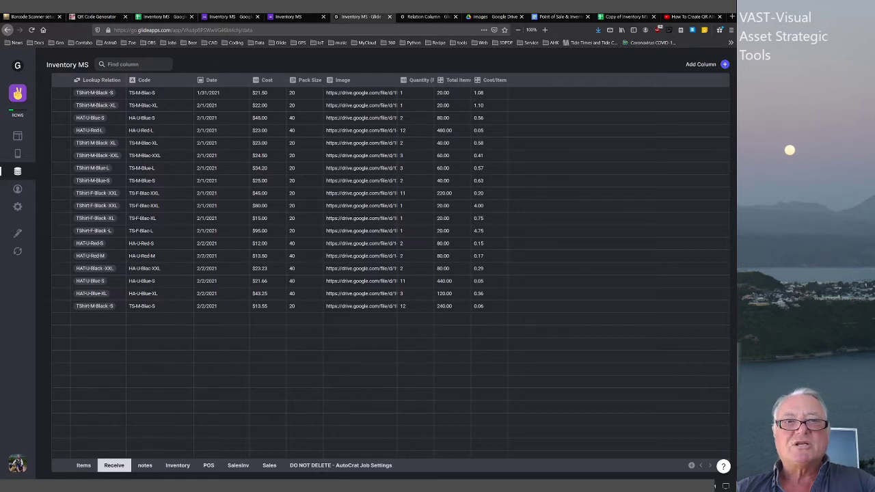
click(159, 92)
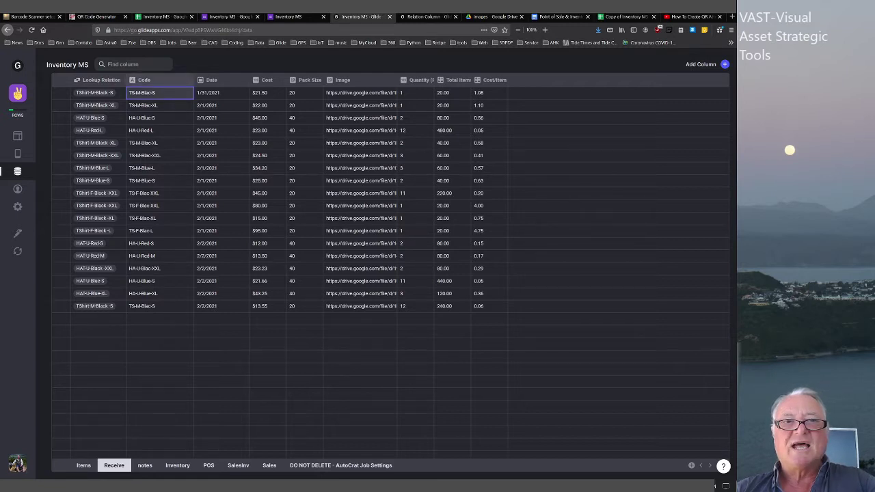
click(98, 92)
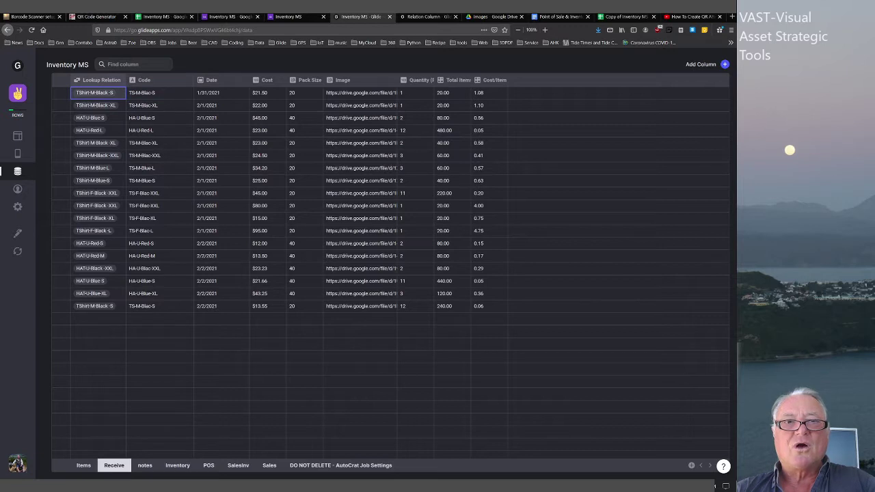
- View the Code cell of the first received item, check the TS-M-Blac-S entry in the app's Receive list, and return to the data table
click(159, 93)
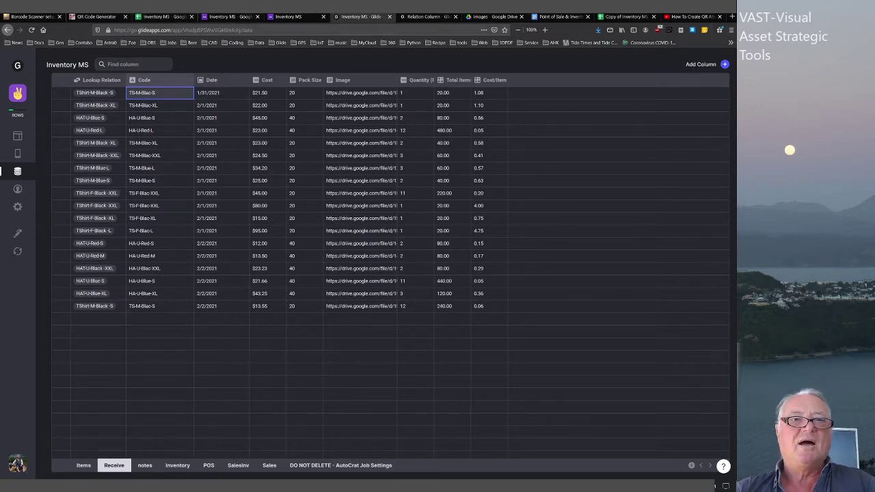
click(17, 135)
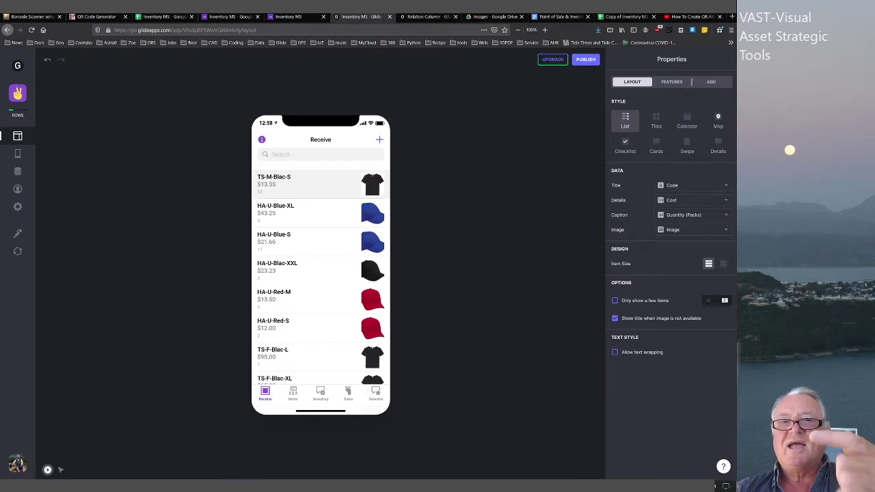
click(308, 181)
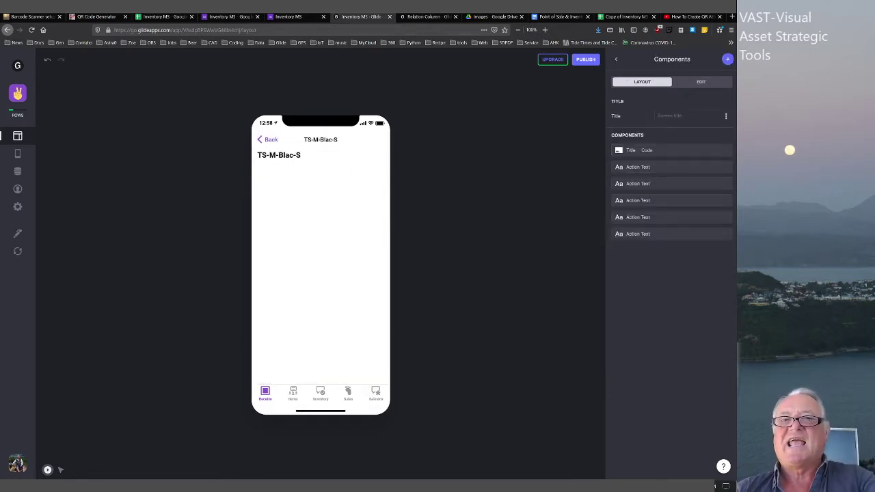
click(268, 139)
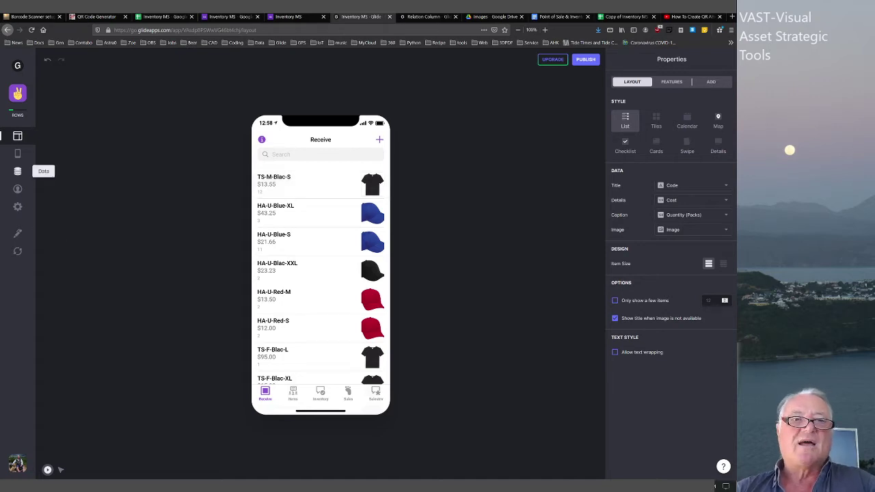
click(18, 171)
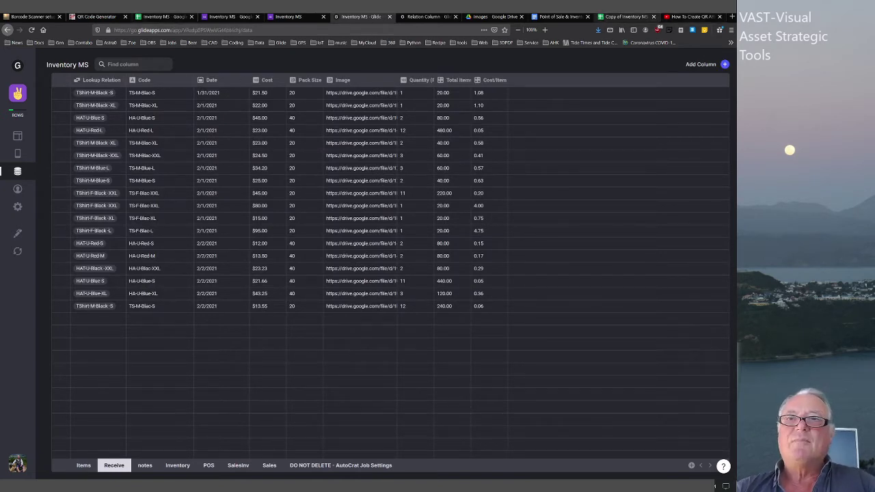
- Switch to the "Copy of Inventory MS-older w lookup" spreadsheet and inspect the CodeChk formula in J2 and J10 of the Receive sheet
click(624, 16)
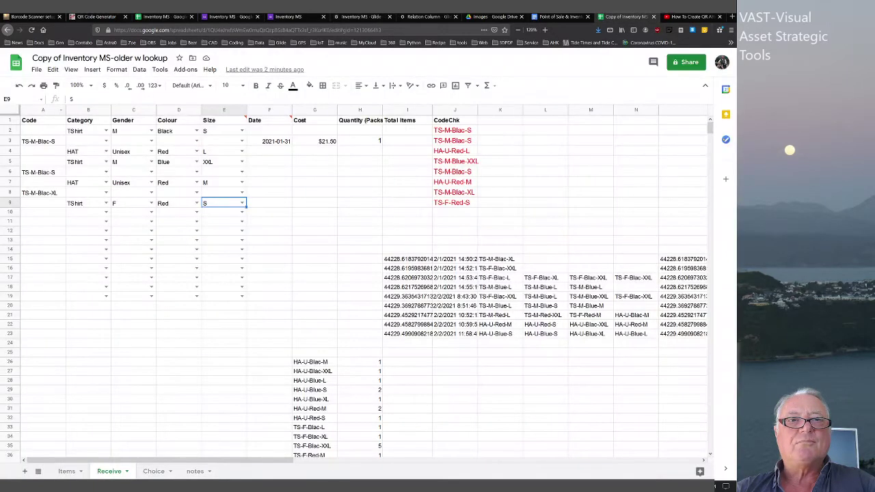
click(43, 131)
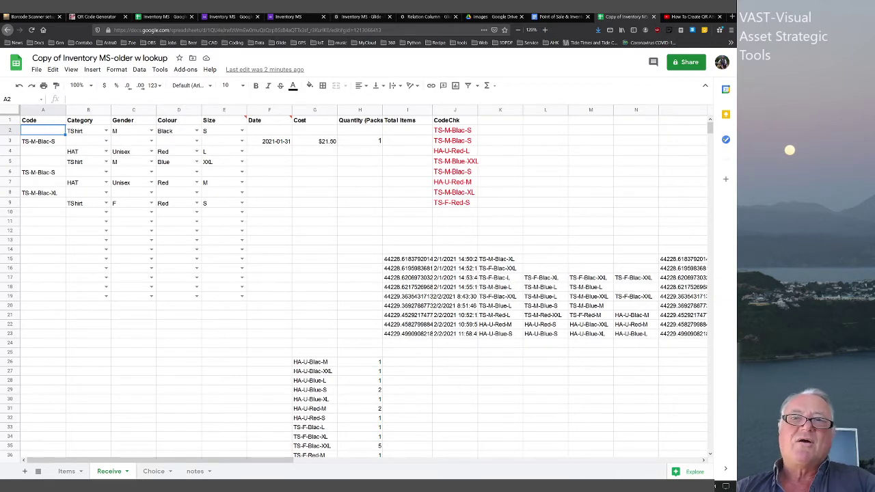
click(454, 130)
click(455, 121)
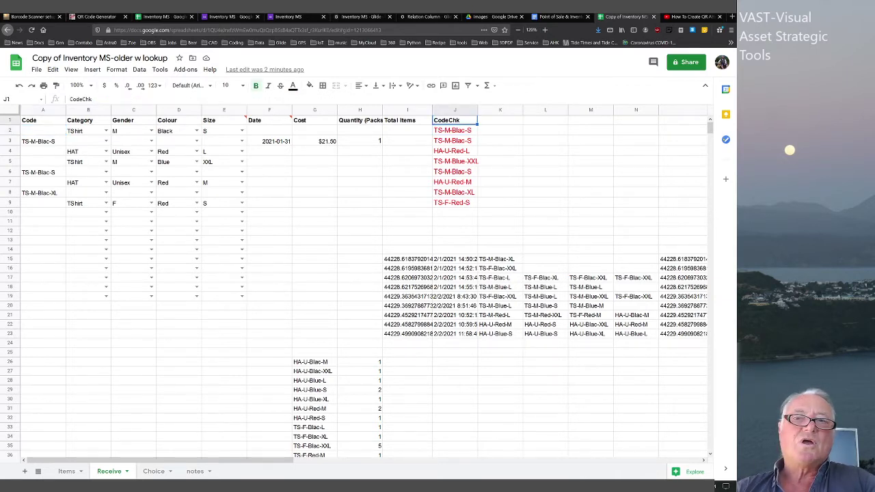
click(454, 130)
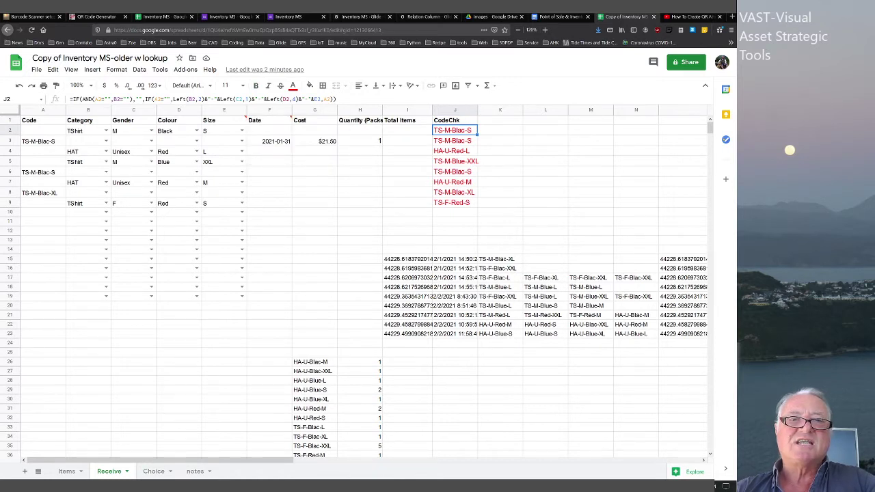
click(455, 212)
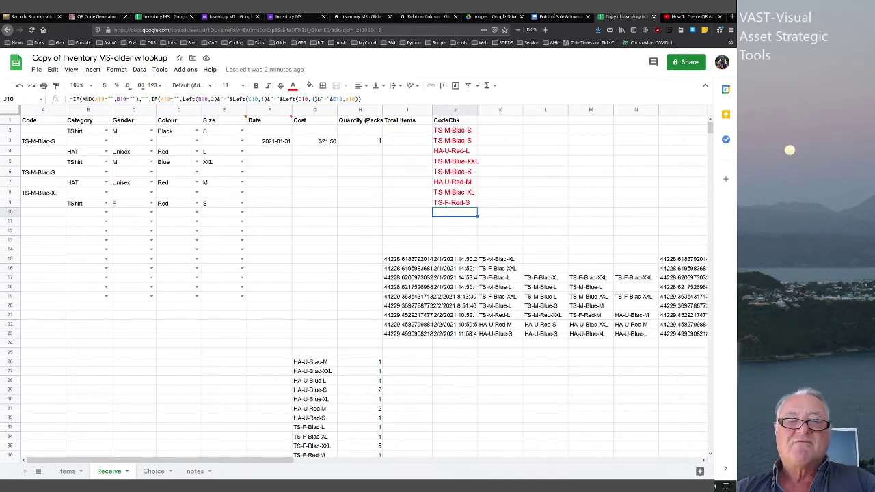
- Compare the Code cells with the CodeChk formulas in rows 8 and 9 of the Receive sheet
click(43, 192)
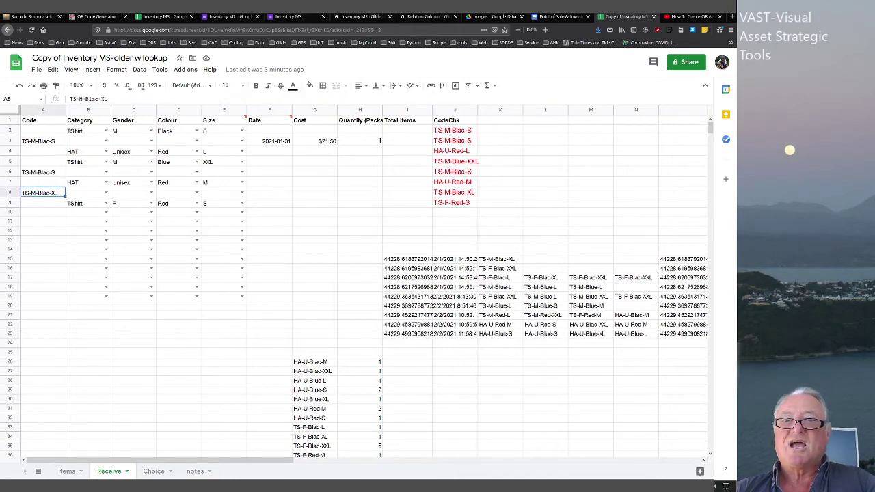
click(454, 192)
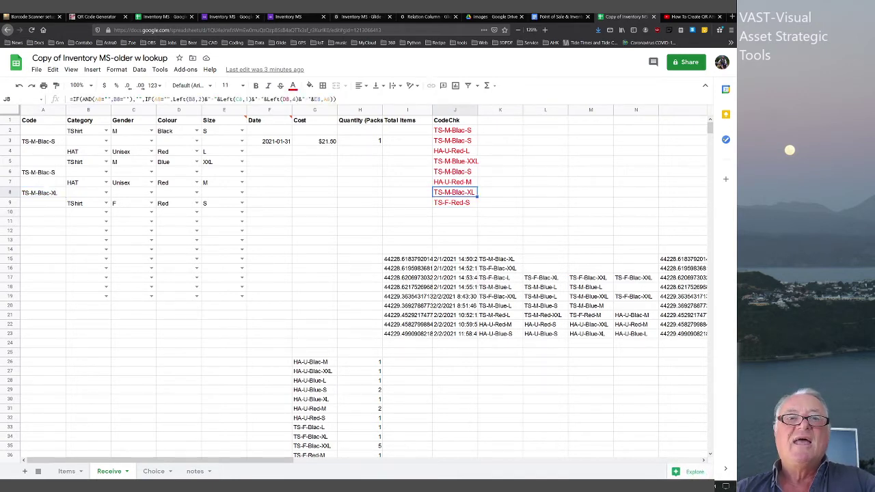
click(42, 203)
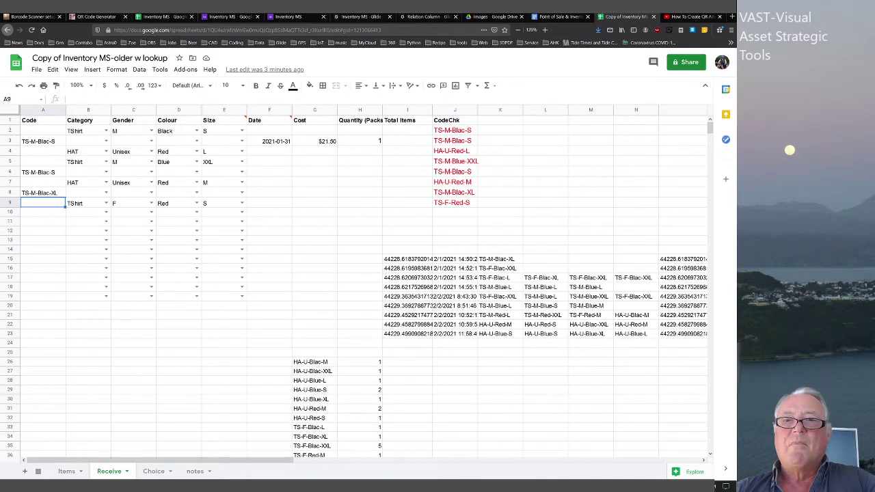
click(455, 202)
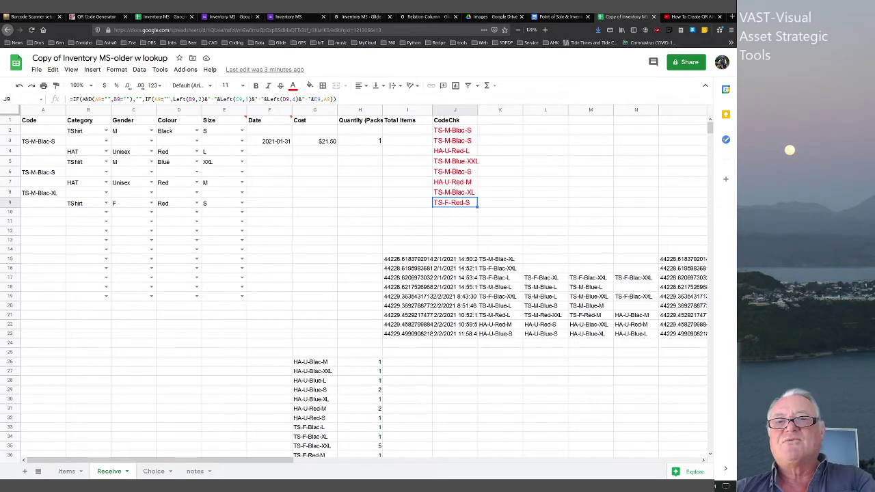
- Highlight the CodeChk cells J2:J10 and the Code cells A2:A9, and check the category lookup in B2
drag(454, 130, 455, 213)
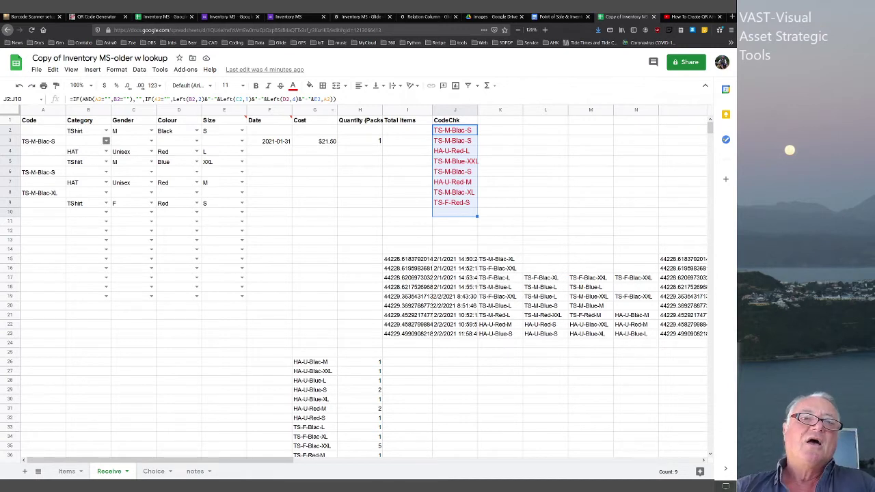
drag(42, 131, 43, 203)
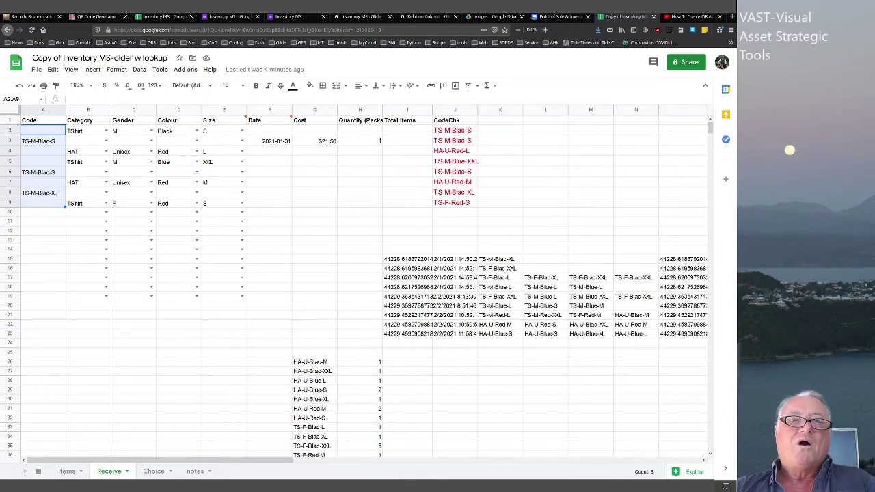
click(89, 130)
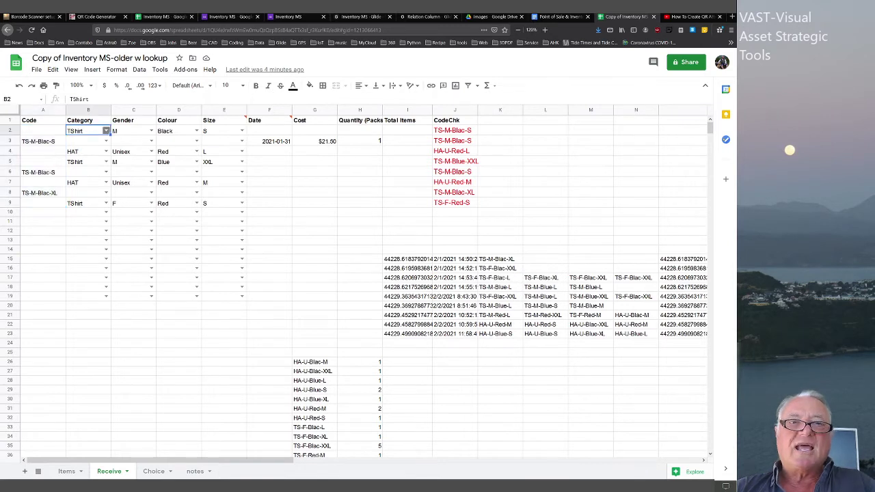
click(106, 131)
- Copy the Size header from E1 into K1, beside the CodeChk column
click(499, 130)
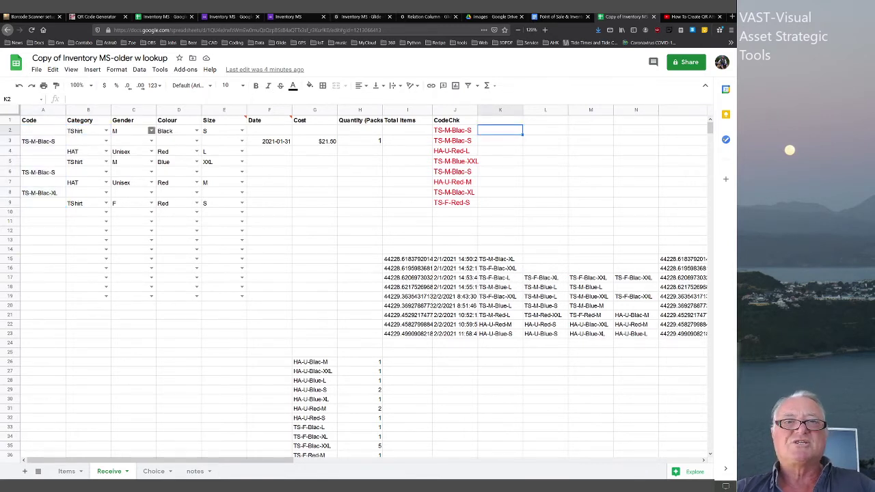
click(224, 121)
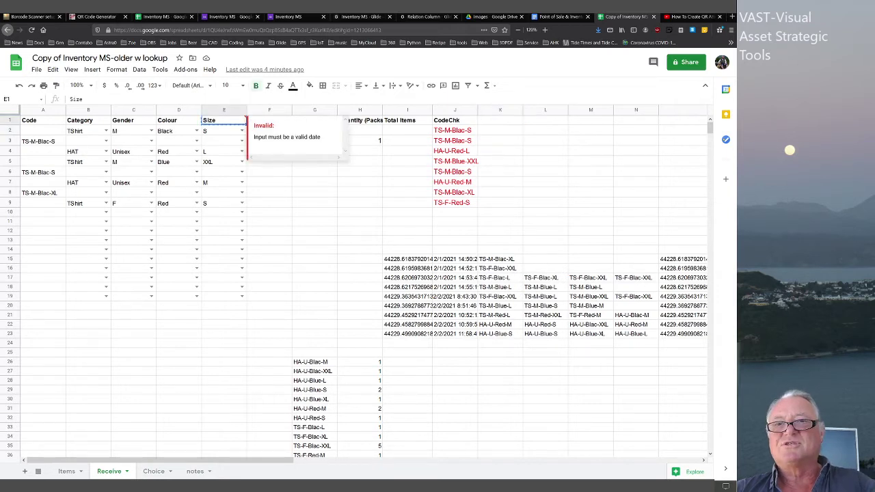
key(ctrl+c)
click(499, 120)
key(ctrl+v)
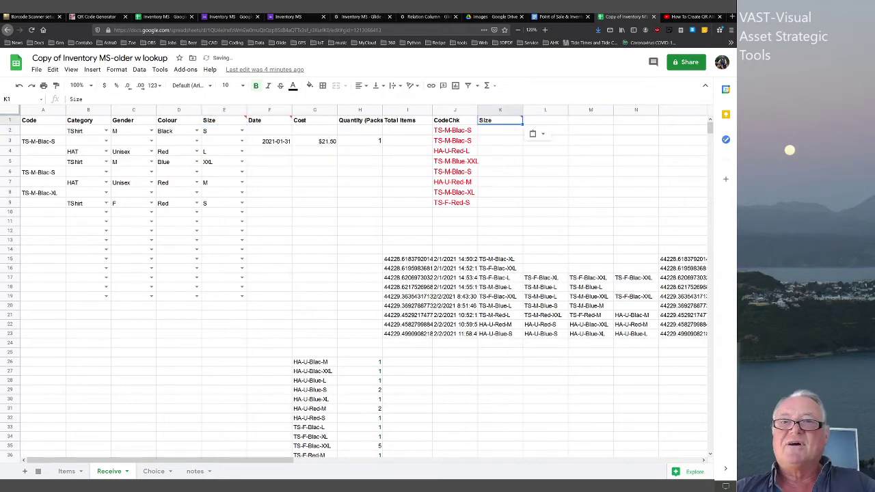
- Add list-from-range data validation to Receive cells K2:K13, using Choice!D2:D10 as the source with in-cell dropdowns and warnings on invalid data
drag(499, 130, 500, 240)
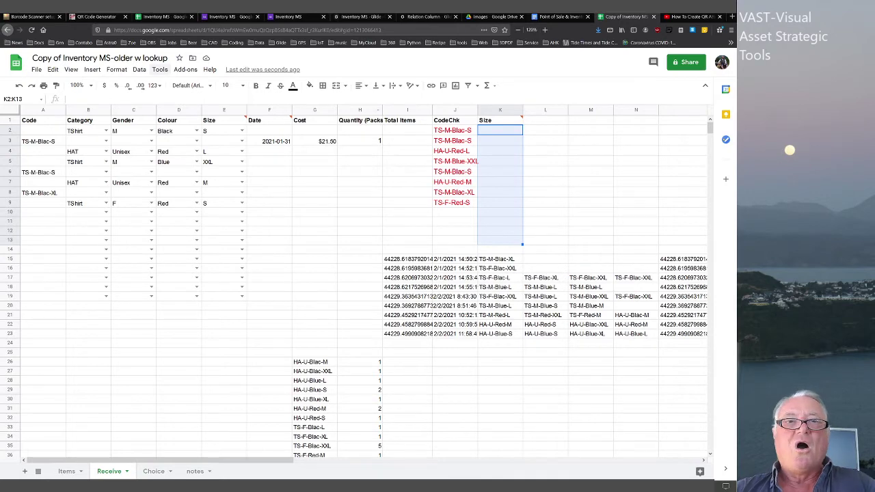
click(139, 69)
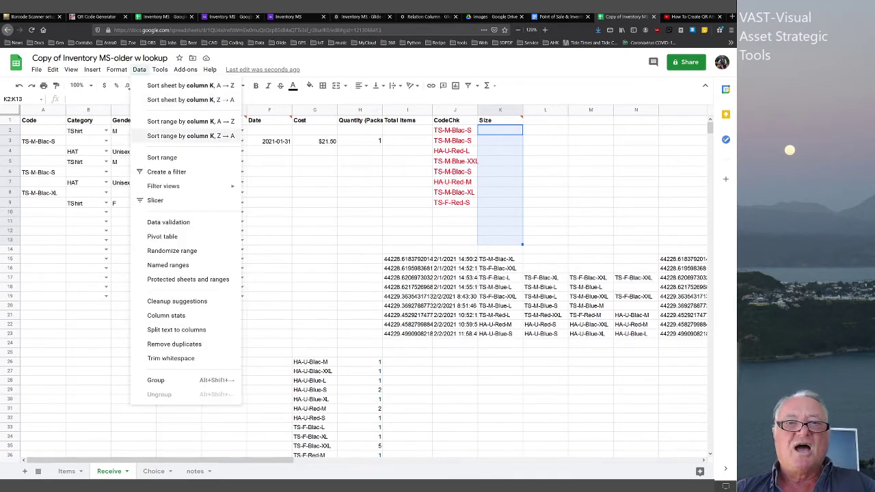
click(168, 222)
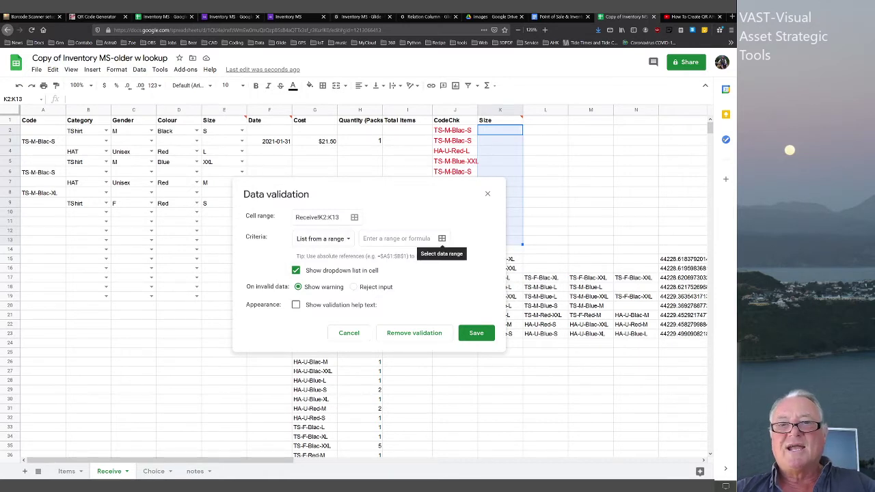
click(441, 238)
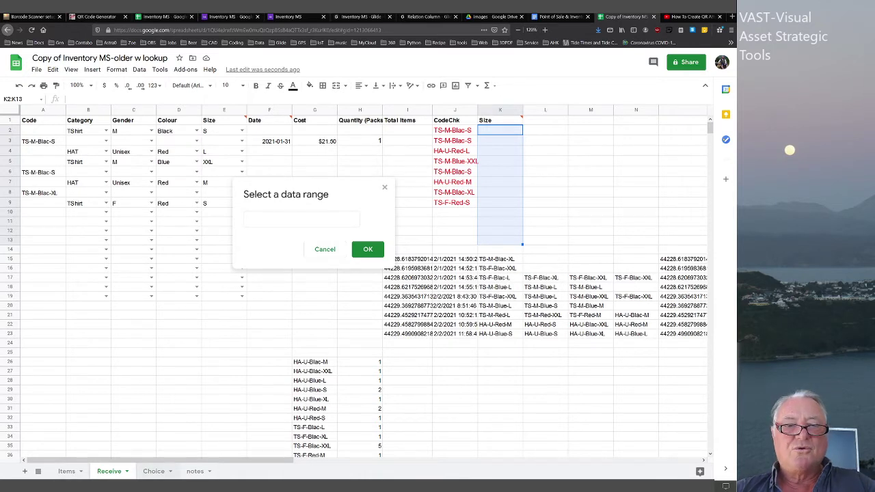
click(153, 472)
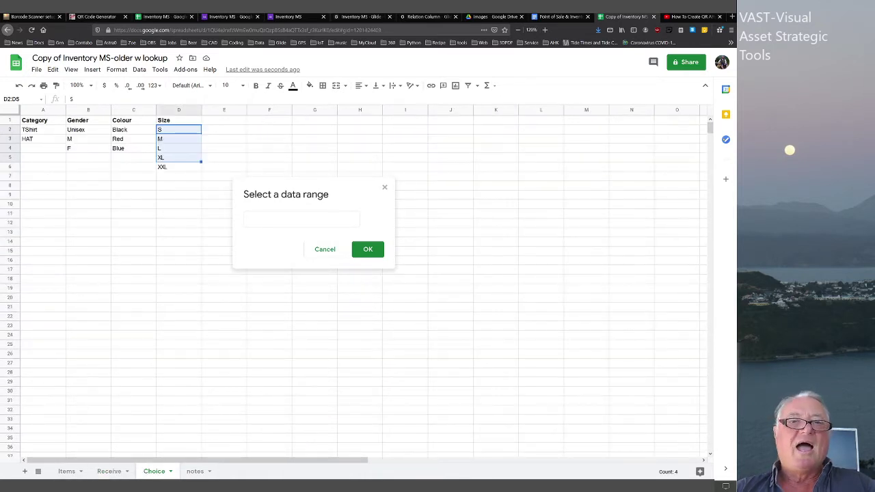
drag(179, 130, 178, 204)
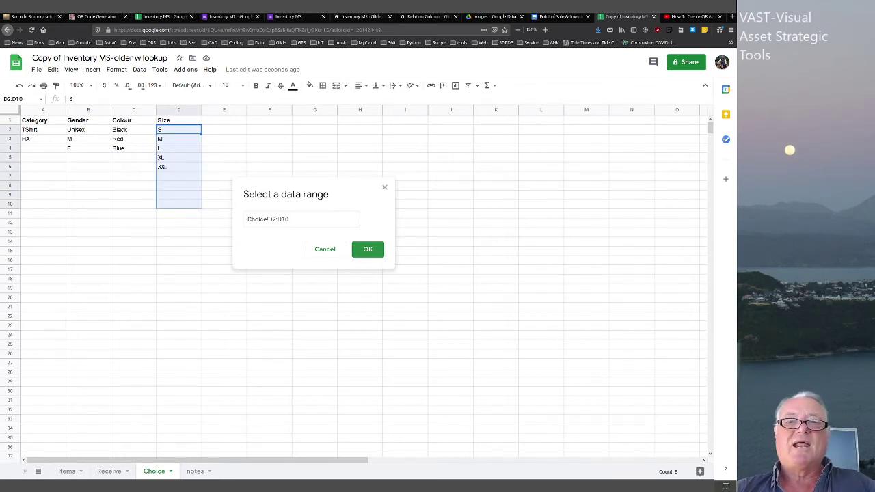
click(368, 249)
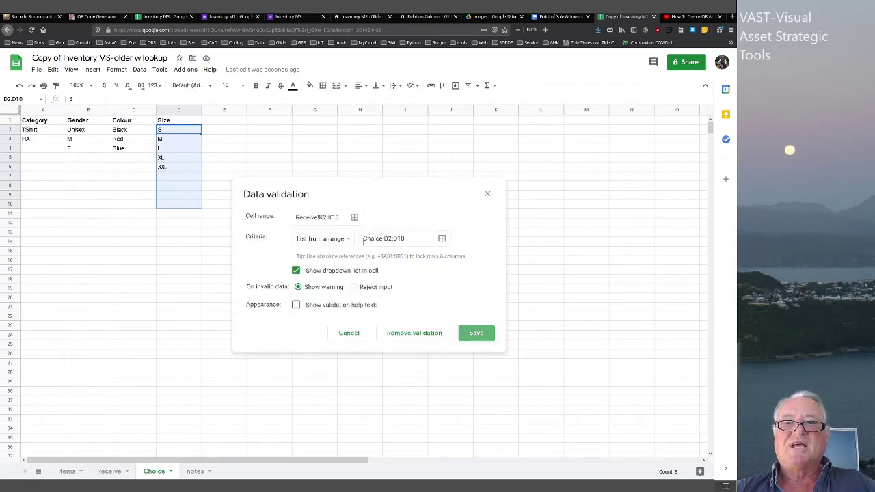
click(476, 333)
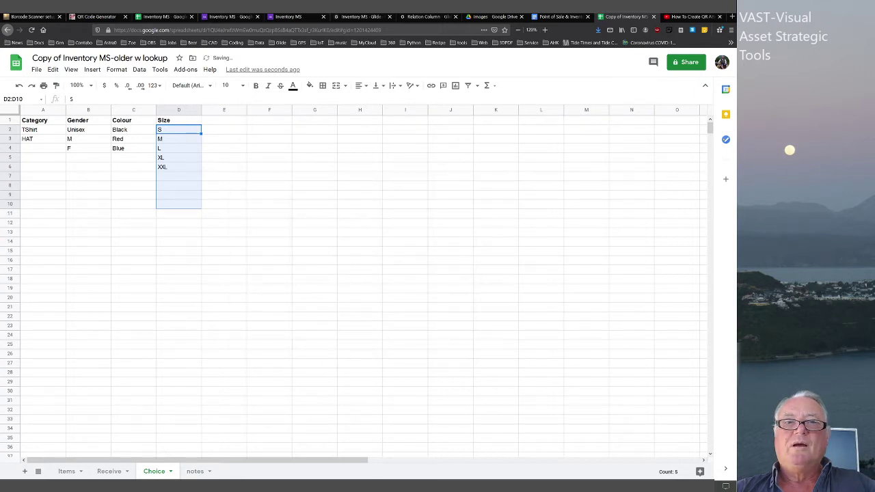
- Go back to the Receive sheet and view the size options offered in K2, leaving the cell blank
click(110, 471)
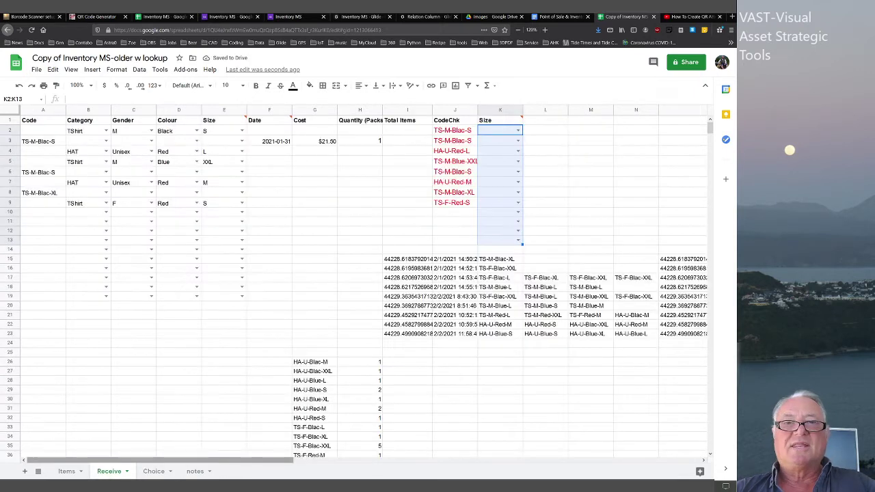
click(517, 130)
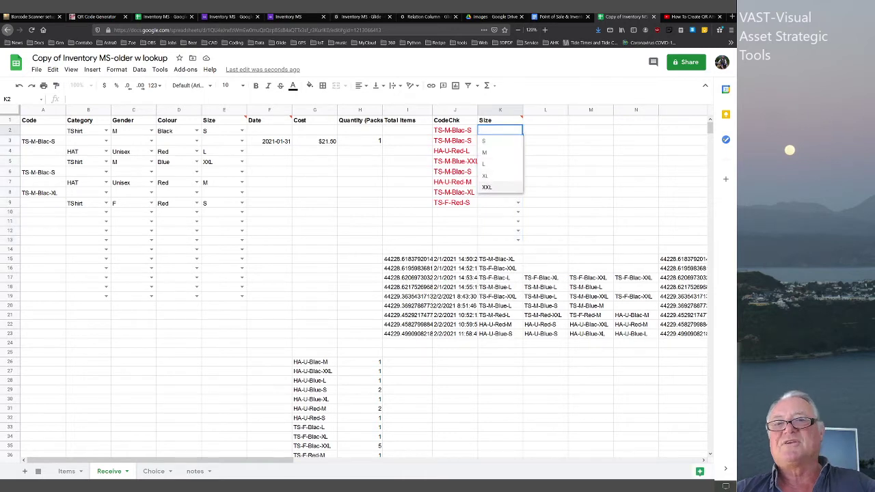
click(545, 161)
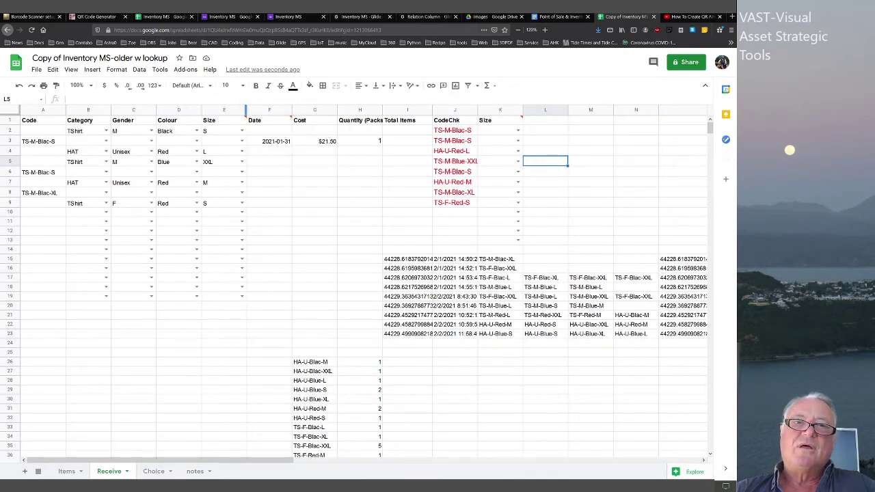
- View the category options in B2 and the gender options in C2 without changing either value
click(86, 131)
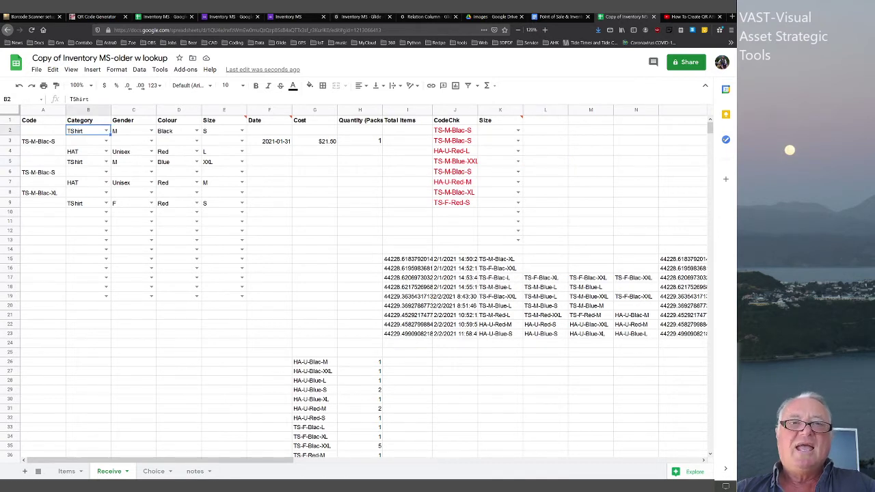
click(106, 131)
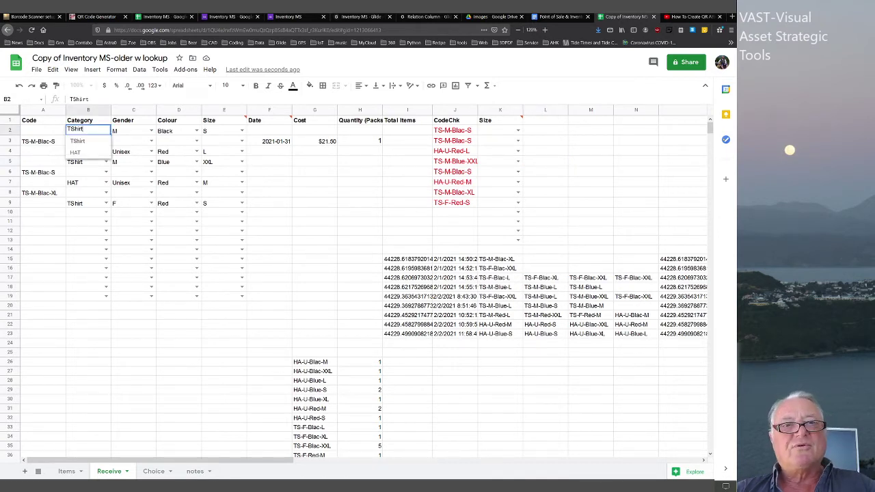
click(151, 131)
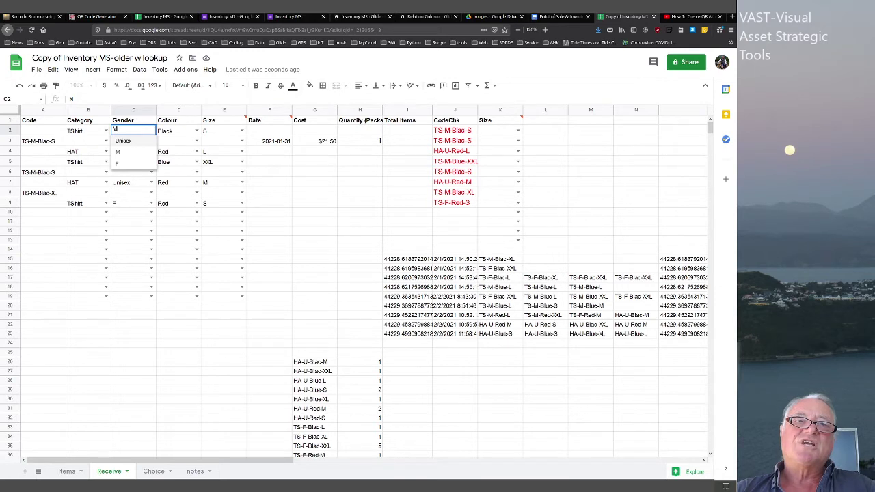
click(92, 131)
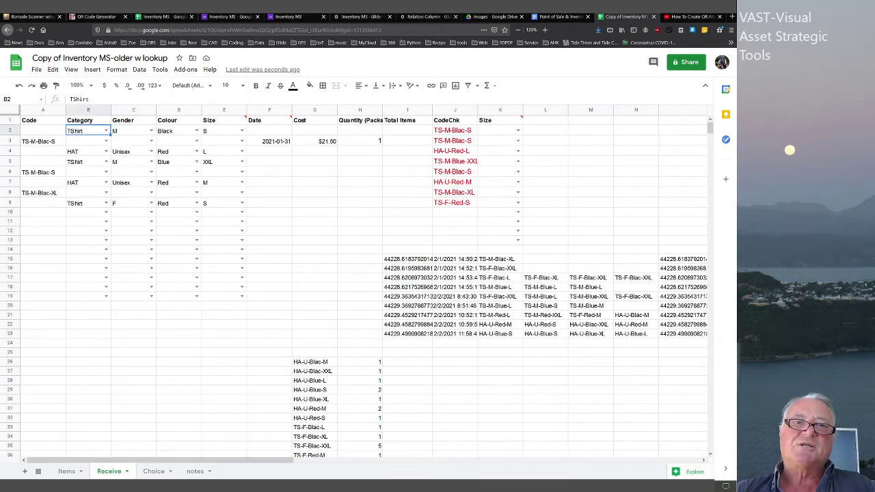
- Examine the Receive sheet's category entries, B4's category options, the CodeChk formula in J3, and the code in A3
click(87, 151)
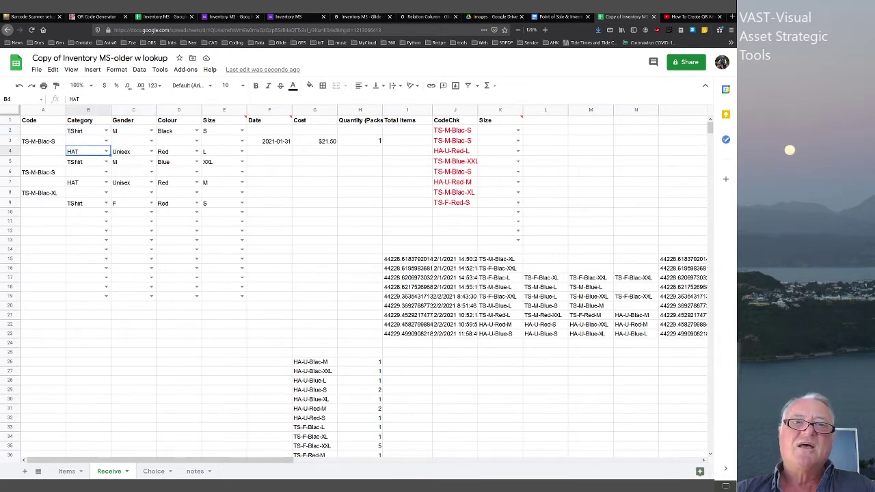
click(88, 130)
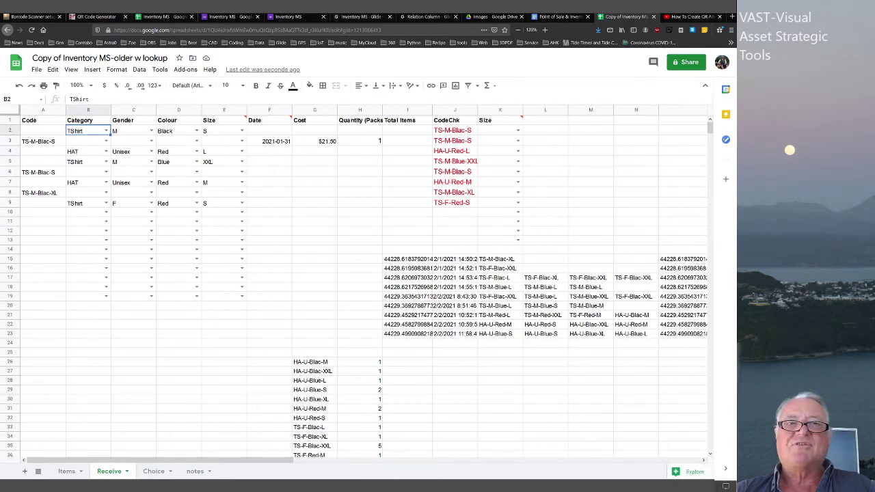
click(88, 141)
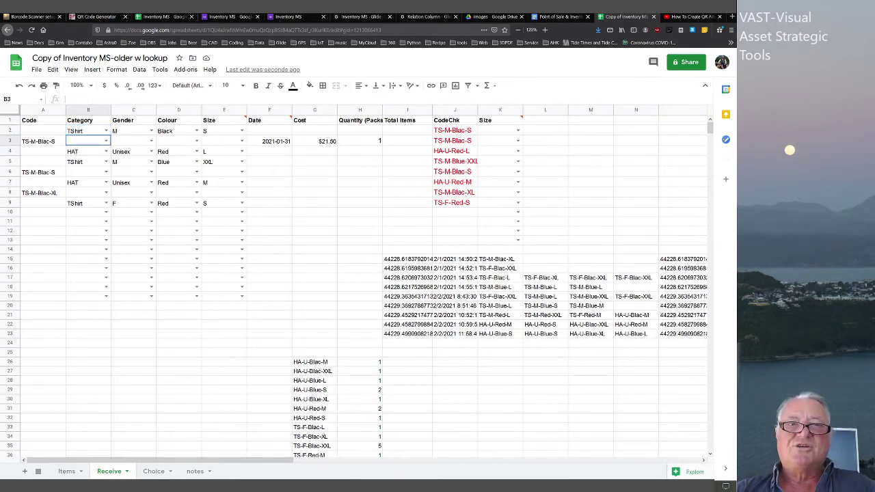
click(88, 151)
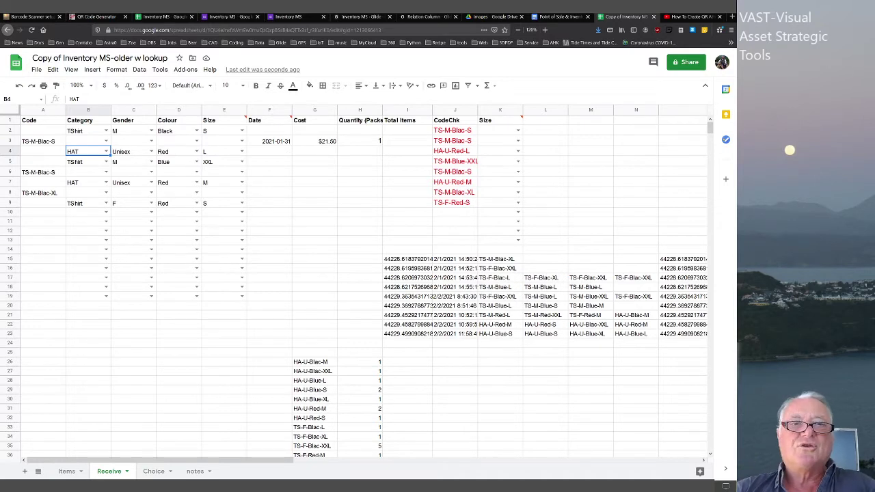
click(106, 151)
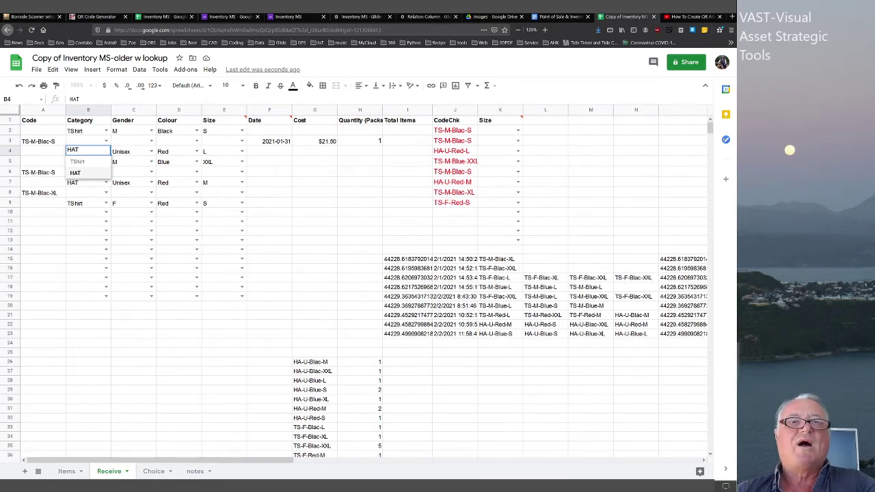
click(87, 249)
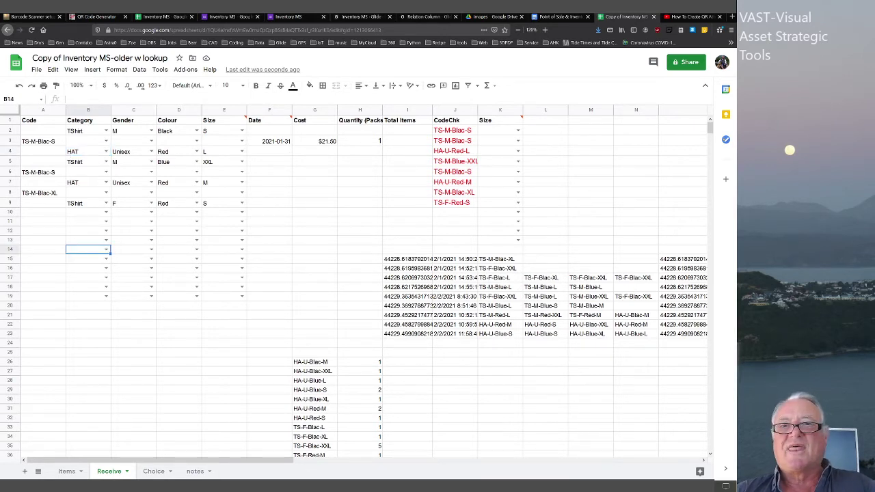
click(454, 141)
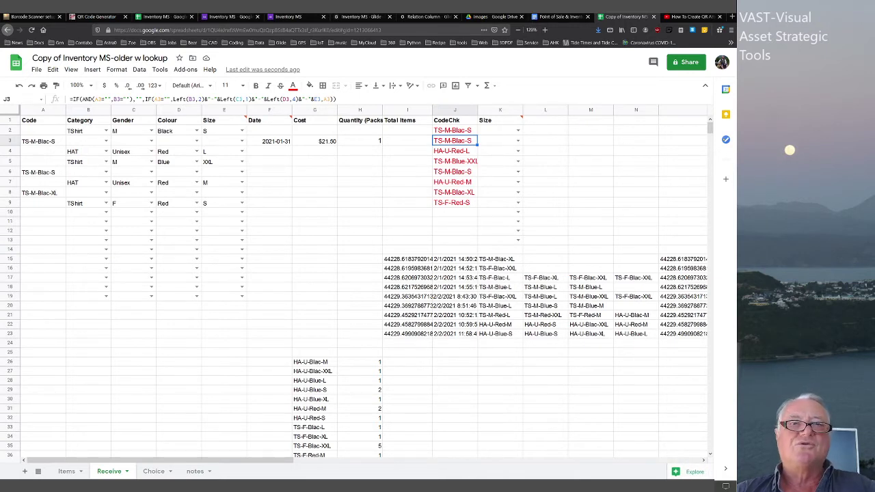
click(43, 140)
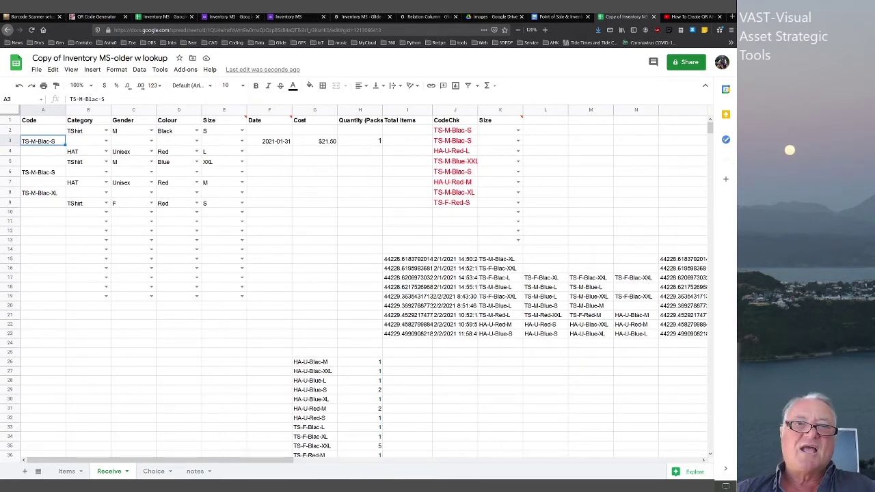
- Go to the Items sheet and review the category, gender, colour and size values in columns J to M from row 2
click(66, 472)
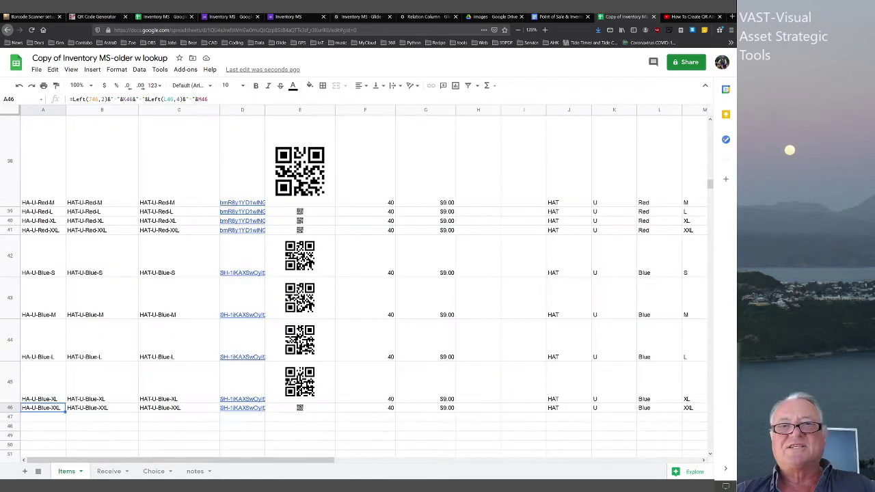
drag(181, 460, 345, 460)
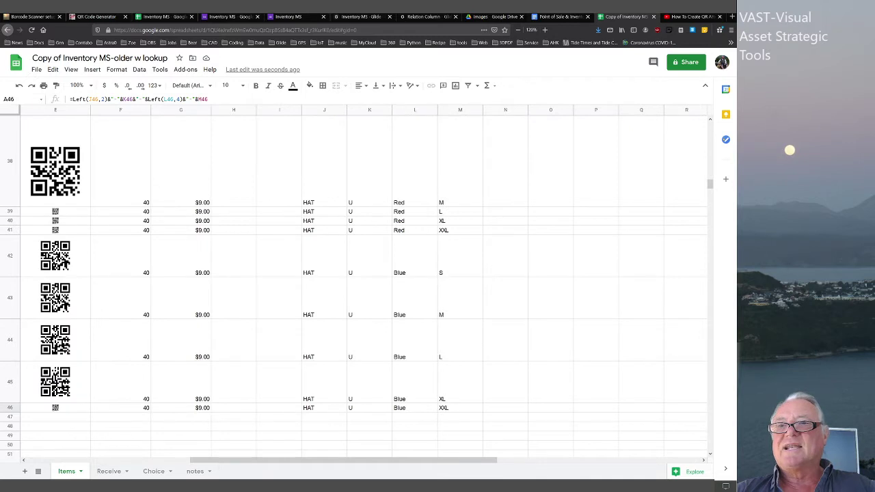
drag(709, 184, 710, 126)
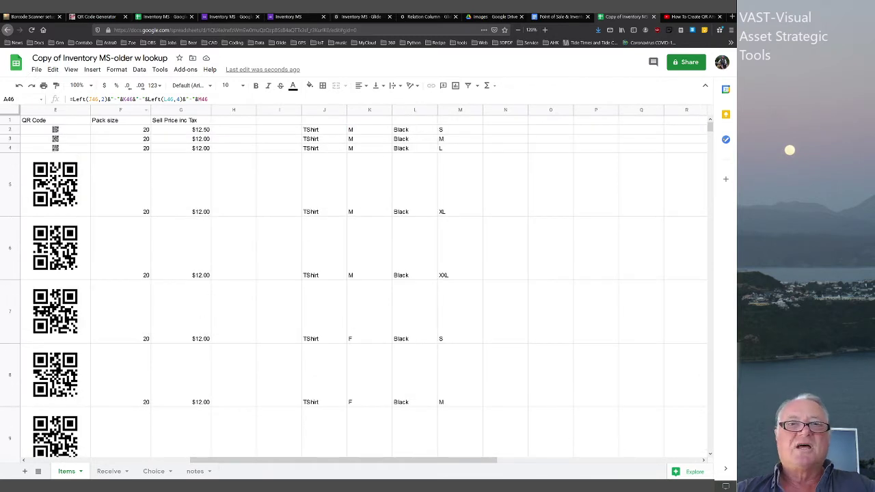
click(323, 129)
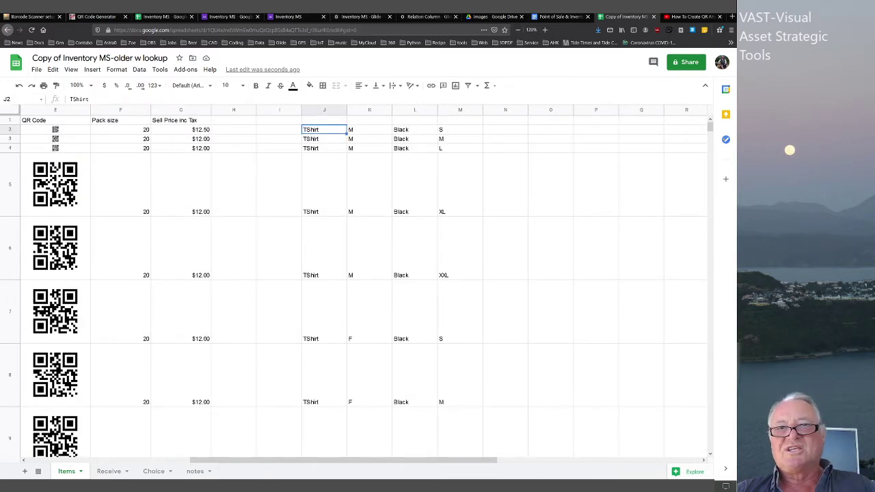
drag(369, 129, 369, 275)
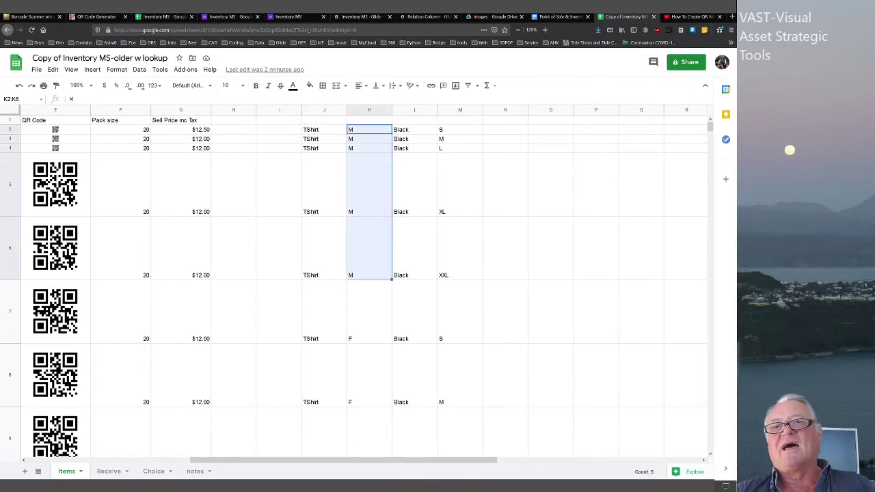
drag(414, 129, 414, 138)
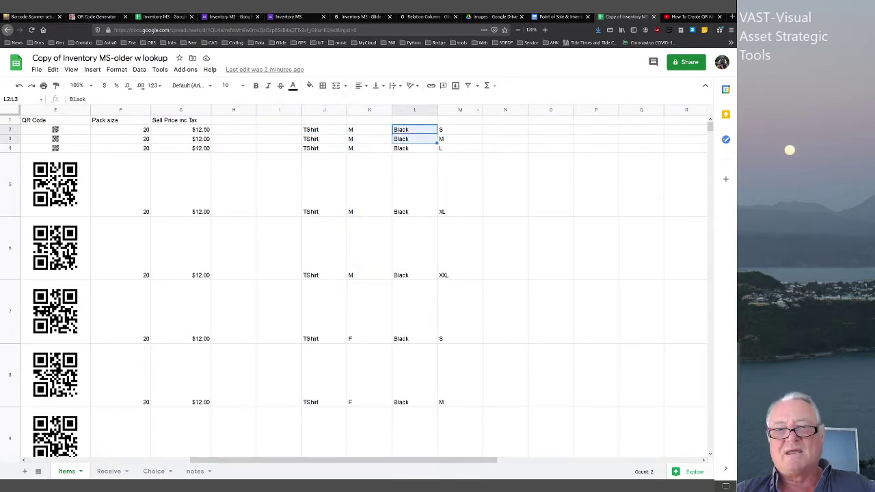
- Inspect the row 2 formulas and values for Code, Title, Description, Image, QR Code, Pack size and Sell Price inc Tax
drag(343, 460, 179, 460)
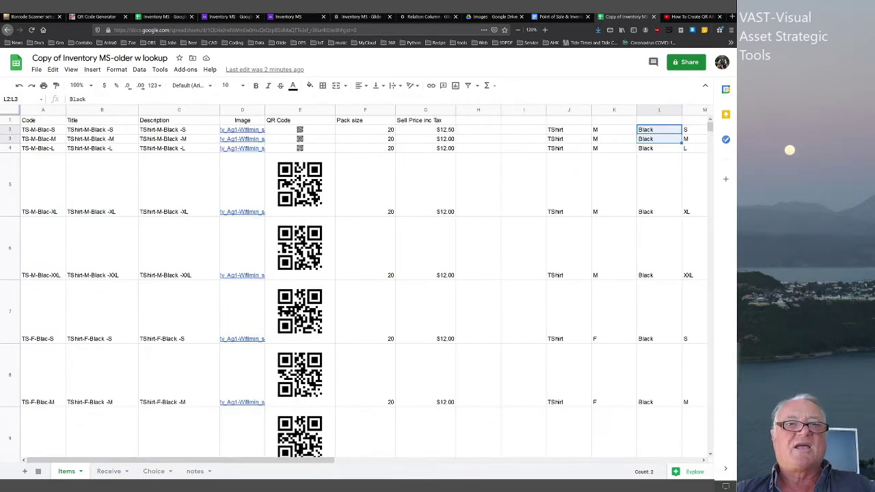
click(41, 129)
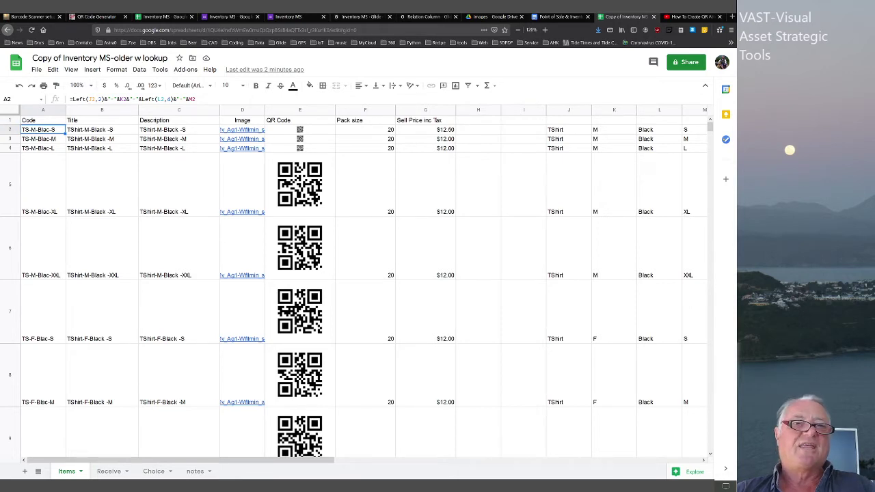
click(102, 130)
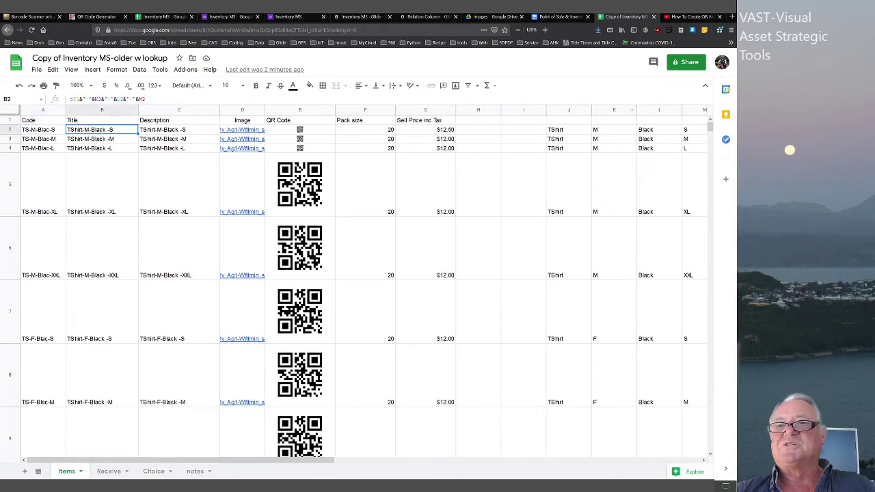
click(179, 129)
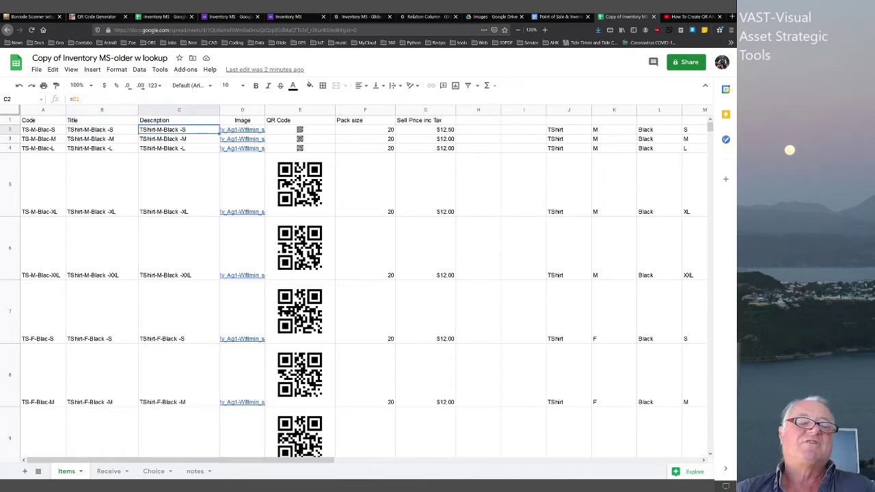
click(242, 129)
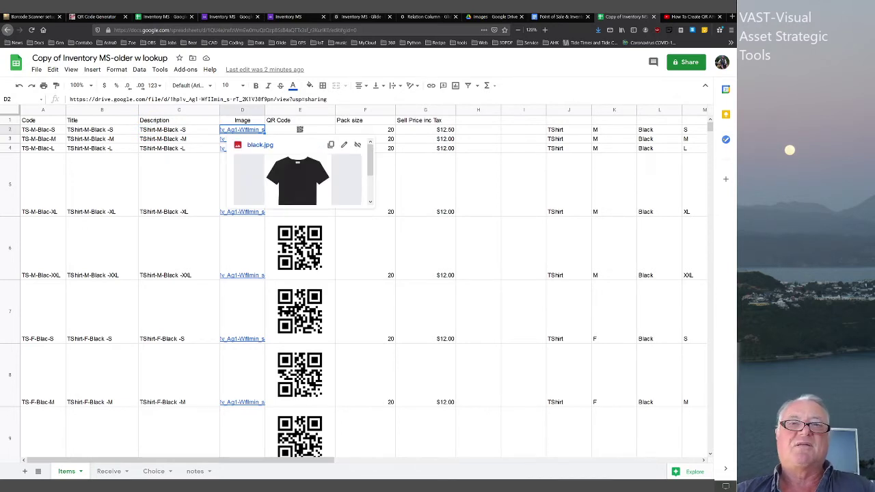
click(523, 184)
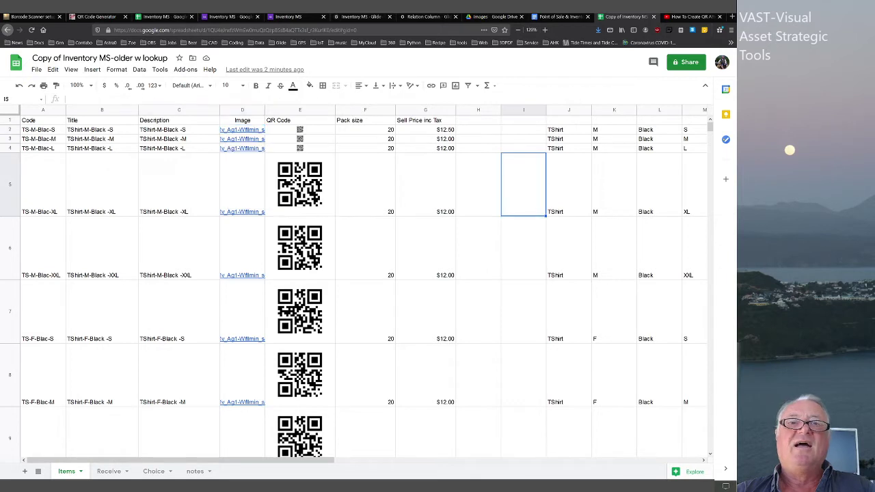
click(300, 129)
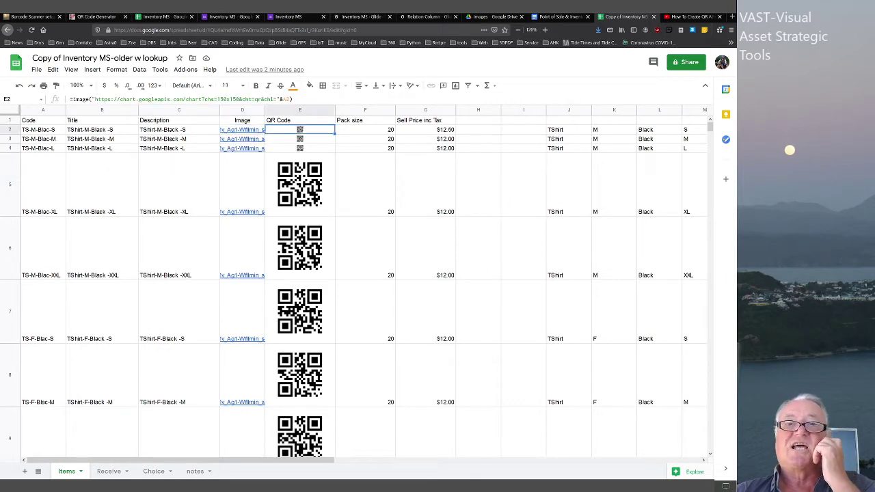
click(364, 129)
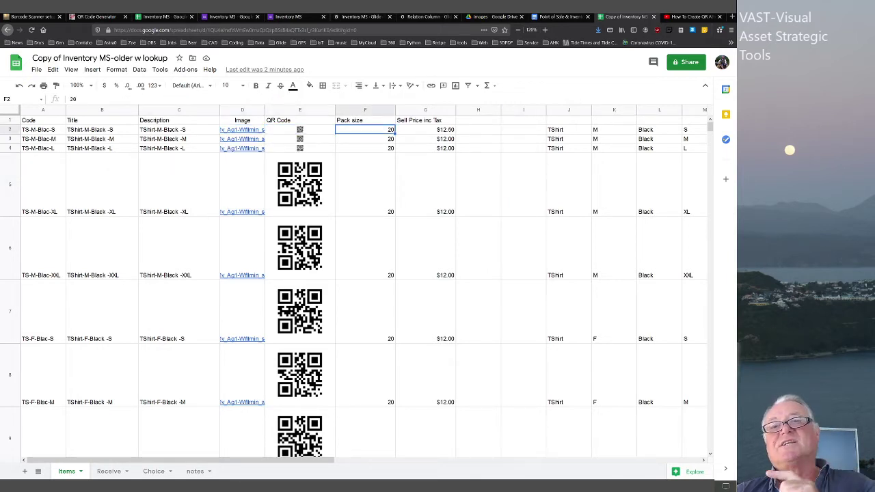
click(424, 130)
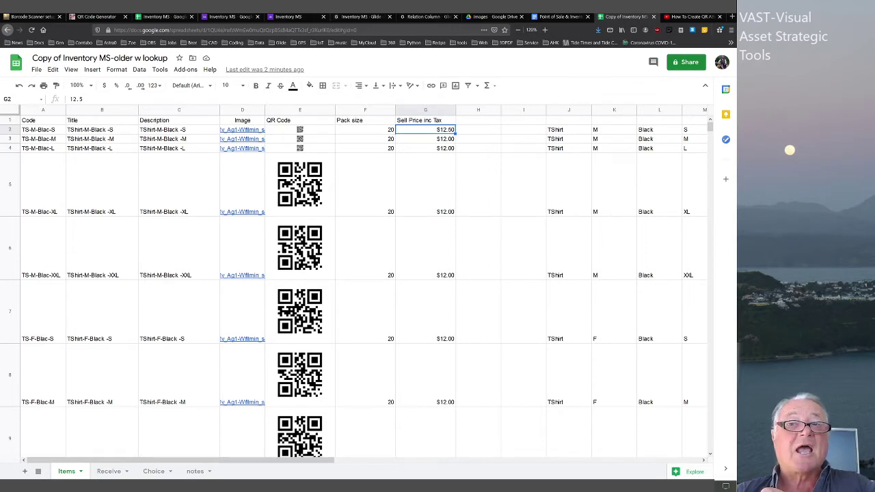
- Set the Sell Price inc Tax of item TS-M-Blac-M in G3 to 12.75
click(425, 138)
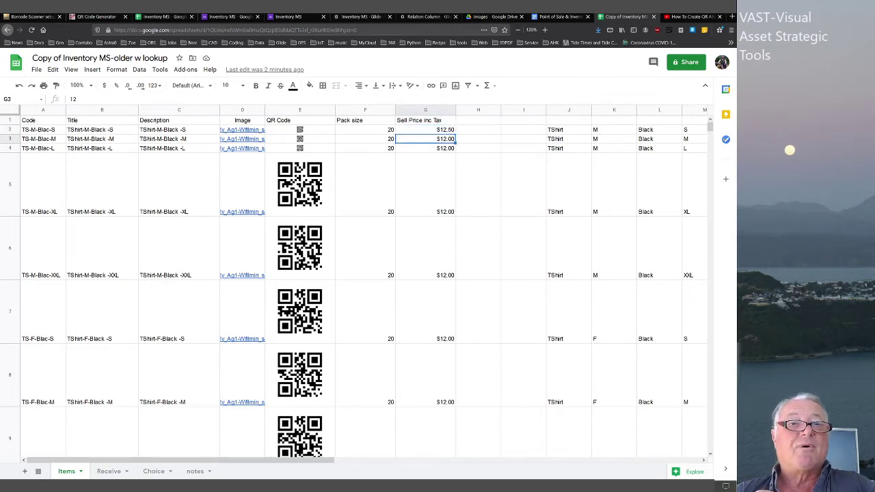
click(77, 99)
text(.7)
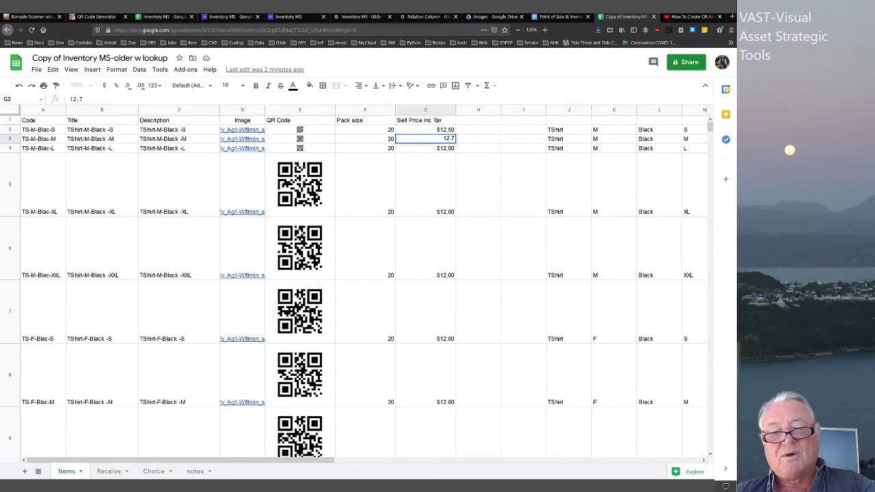
text(5)
key(Return)
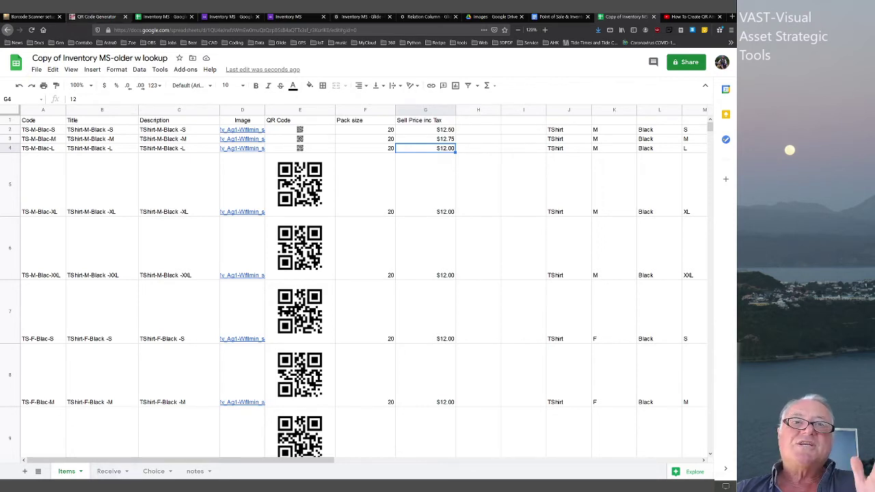
- Switch to Glide's Receive table, move the Quantity column directly before Cost, and place Cost between Code and Date
key(ctrl+3)
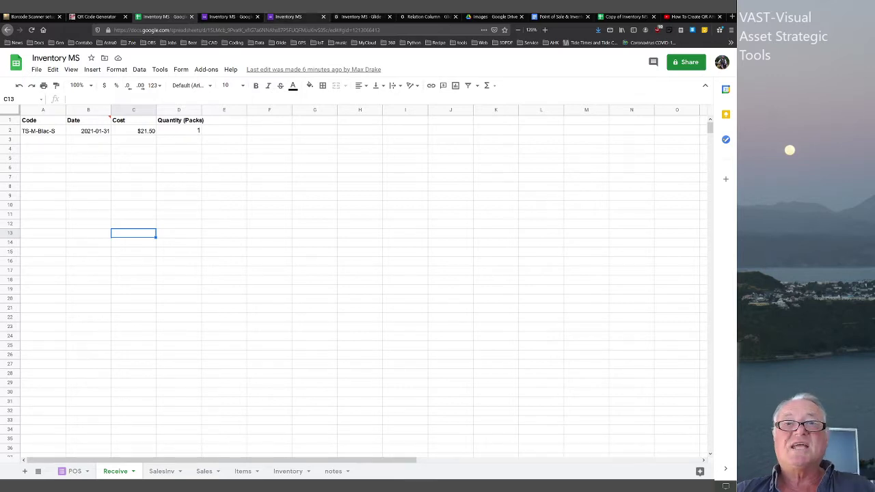
click(360, 16)
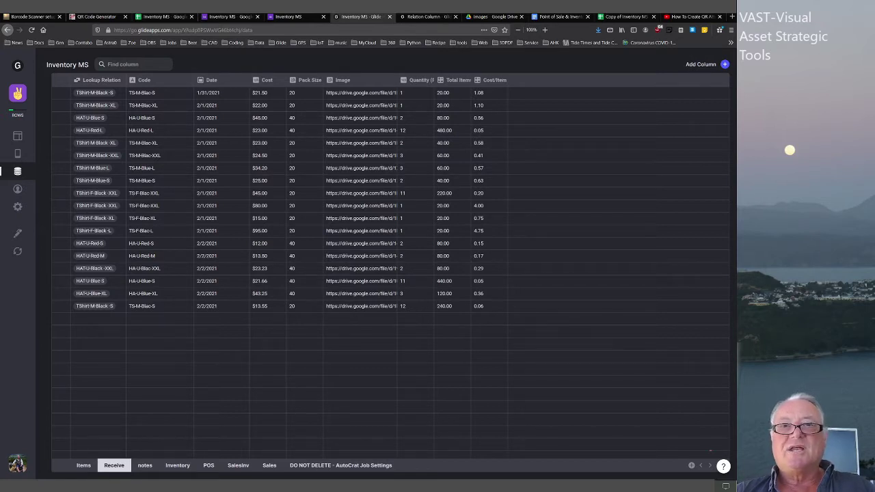
click(267, 92)
click(415, 92)
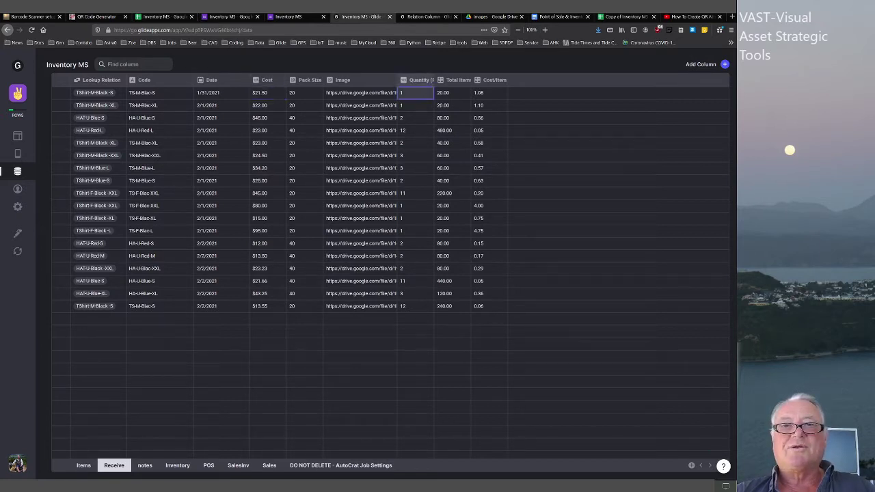
drag(415, 80, 268, 80)
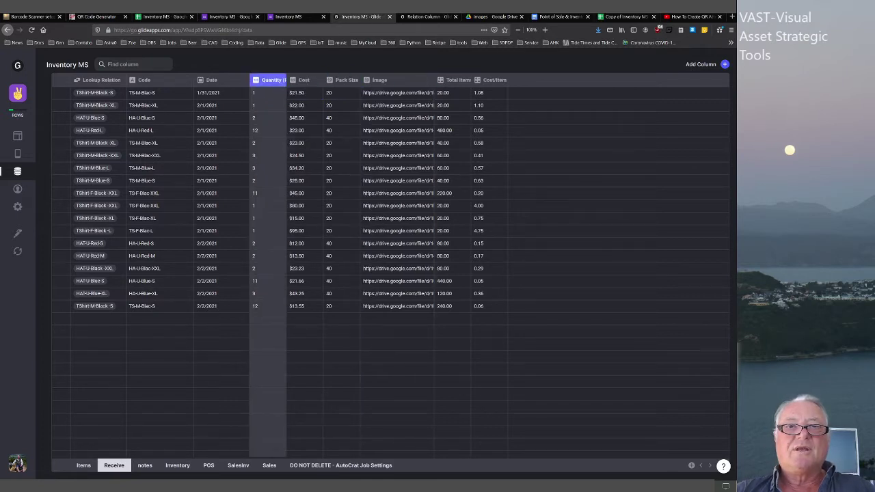
click(303, 80)
drag(302, 80, 211, 80)
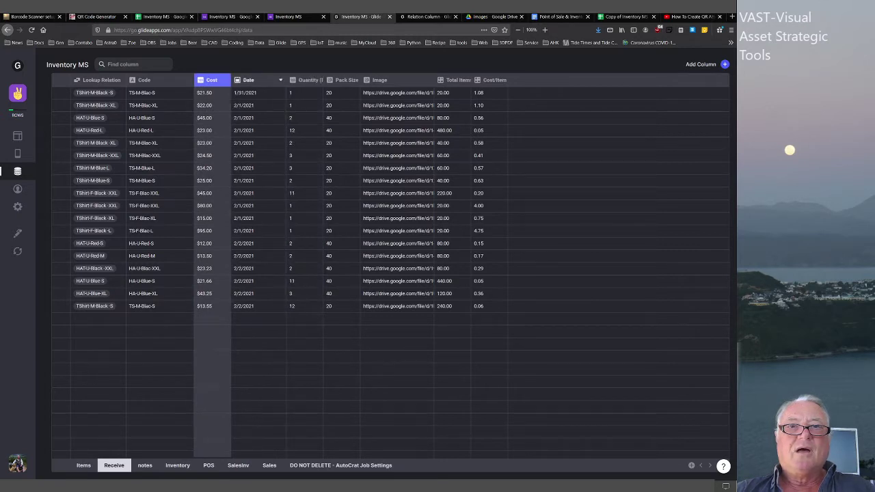
- View the Date column's options without changing them, look over the Items table, and return to the Receive table
click(281, 80)
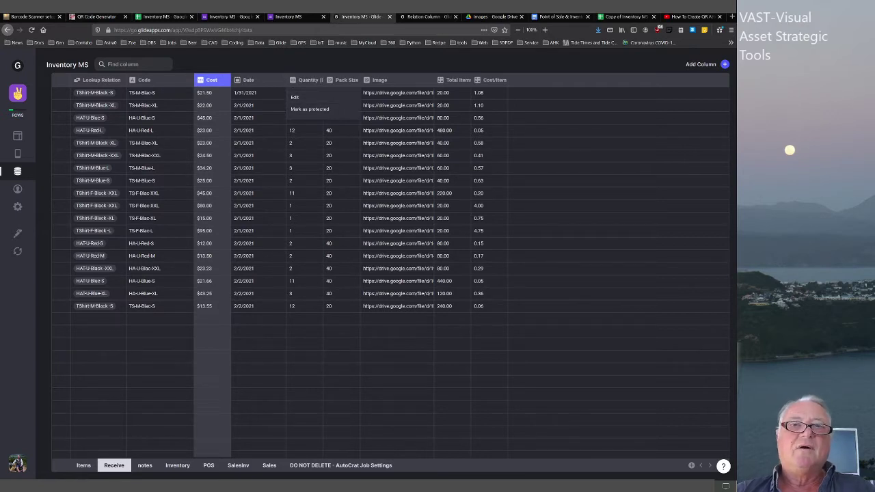
click(258, 93)
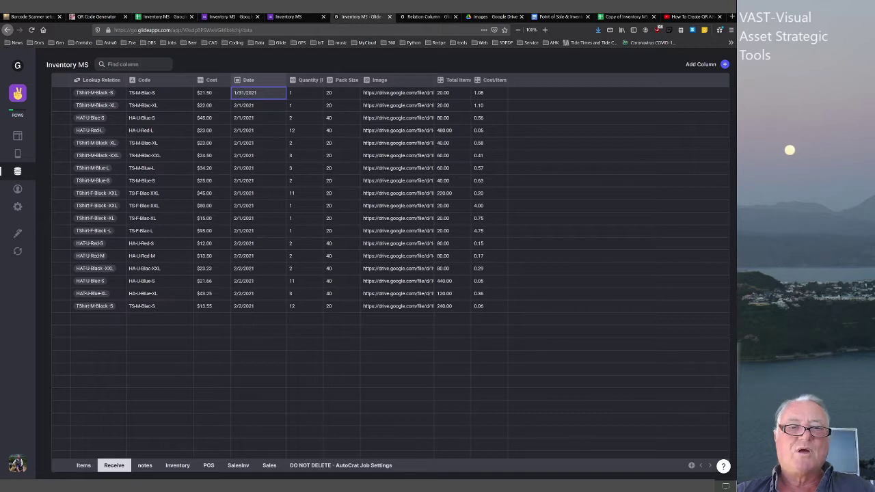
click(83, 464)
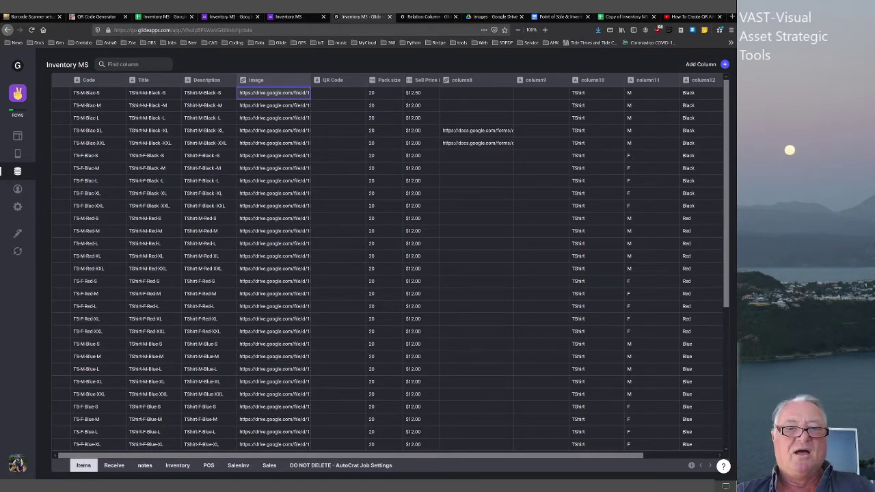
click(114, 465)
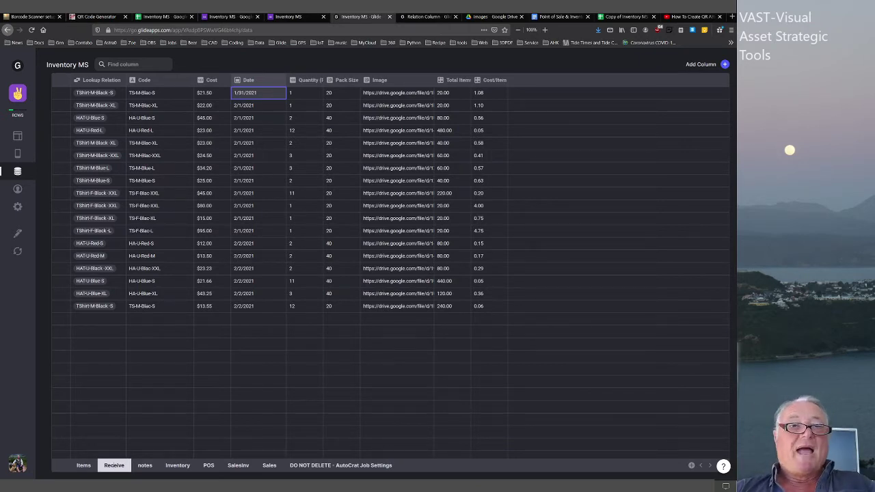
- Search the Receive list in the app layout for "blac" and "red", clear the search, and view the TS-M-Blac-S record's details
click(18, 135)
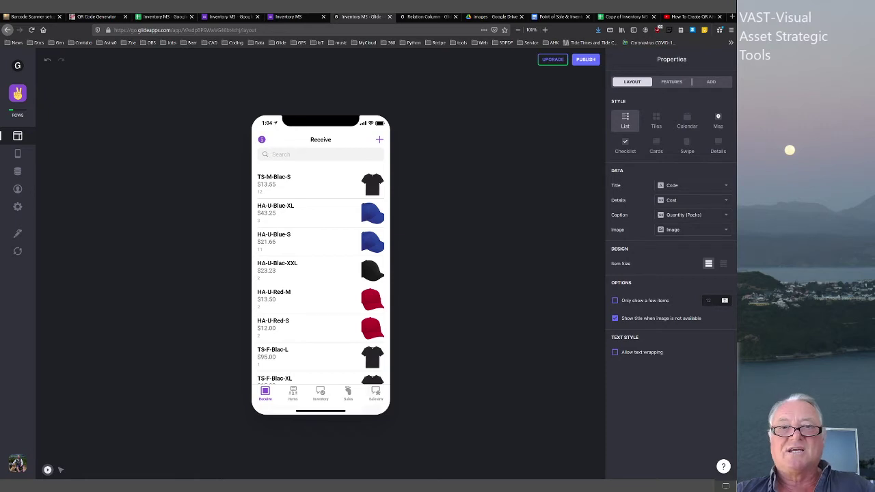
text(blac)
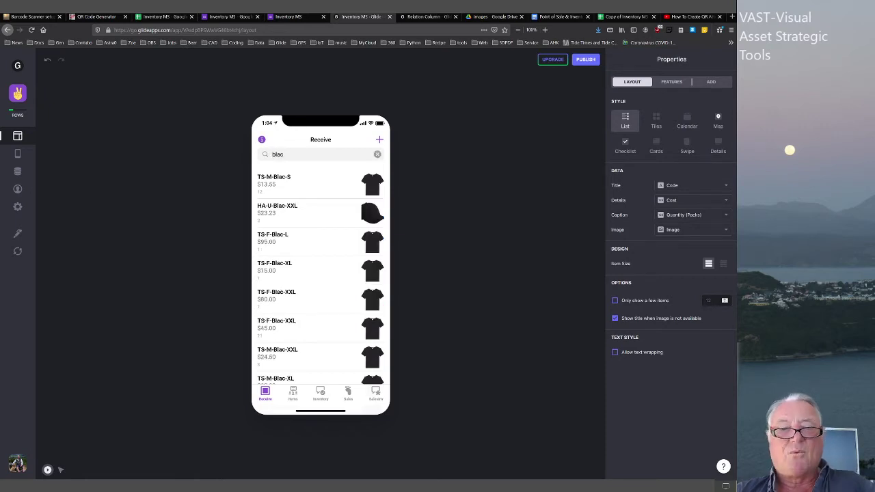
scroll(320, 254, down, 2)
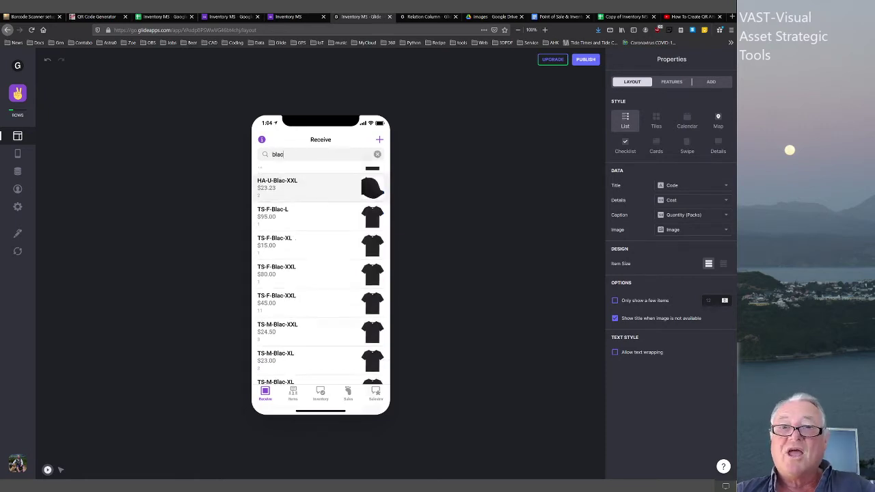
scroll(320, 274, up, 2)
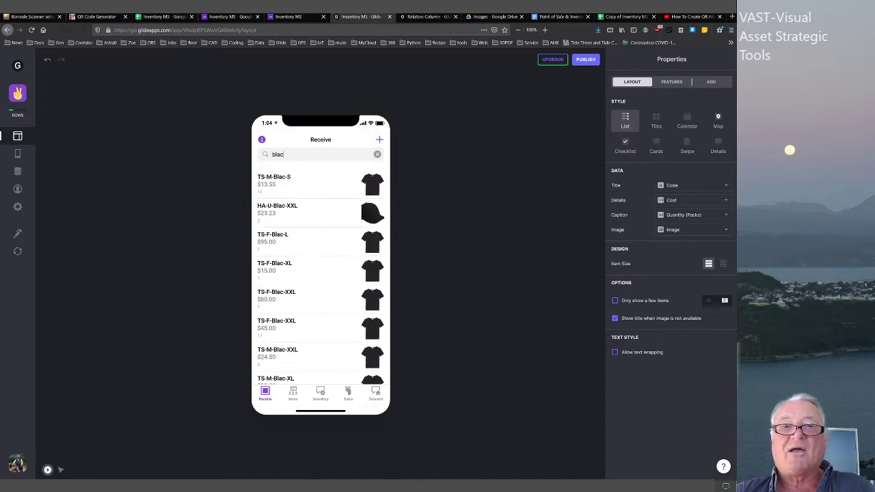
key(ctrl+a)
text(red)
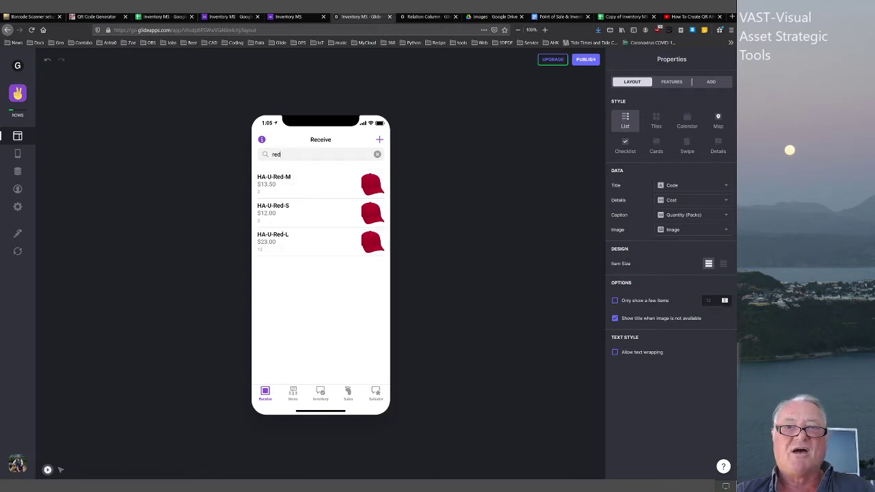
click(377, 153)
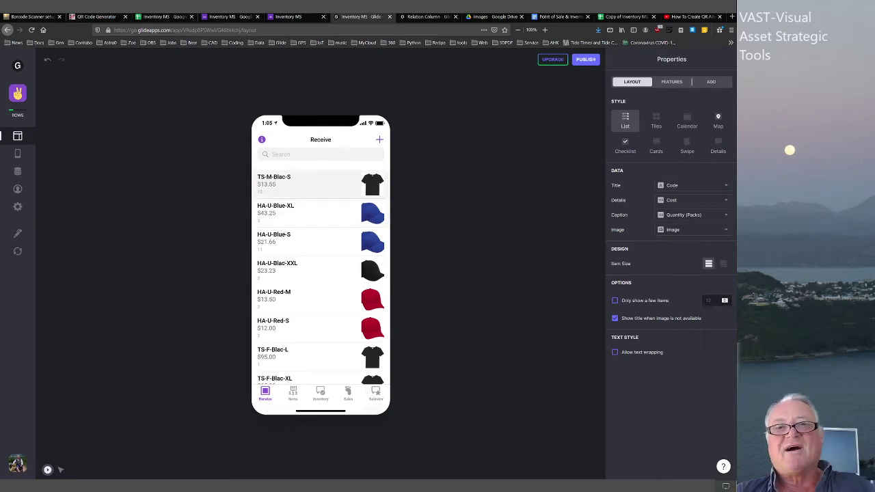
click(308, 181)
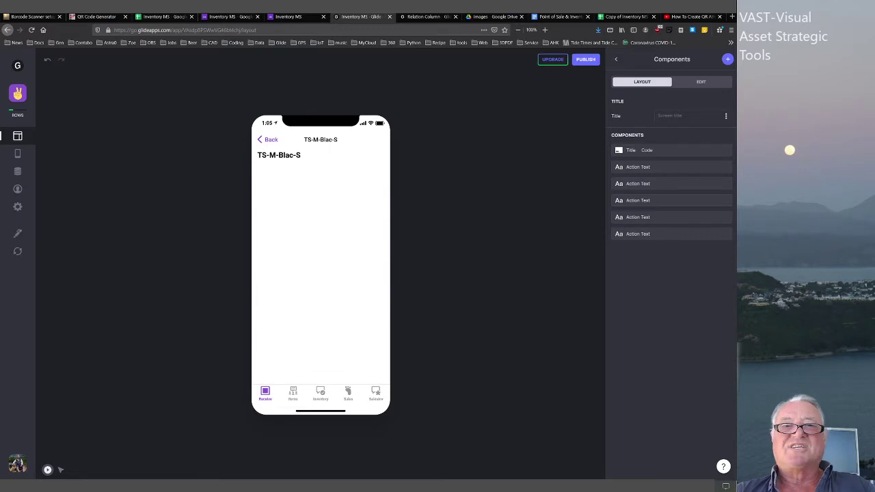
click(267, 139)
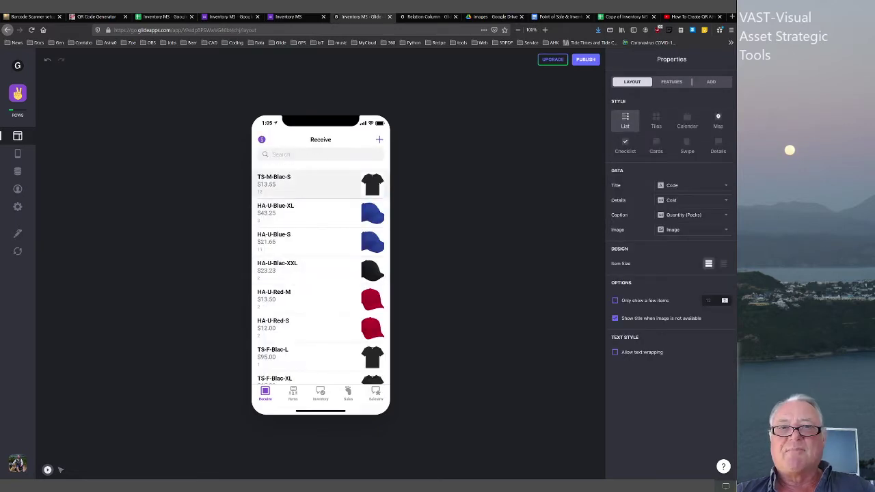
- Start a new Receive item and copy the code TS-M-Blac-S from A2 of the Receive sheet in the Inventory MS spreadsheet
click(379, 140)
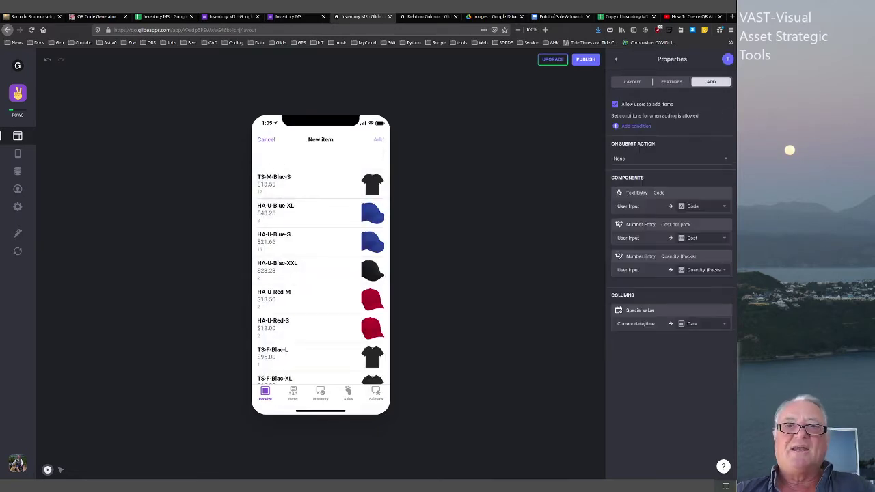
click(320, 166)
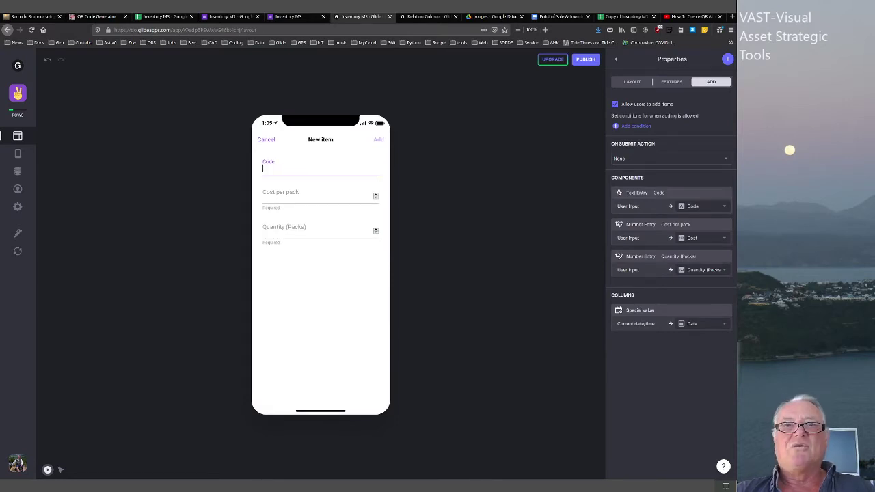
click(160, 17)
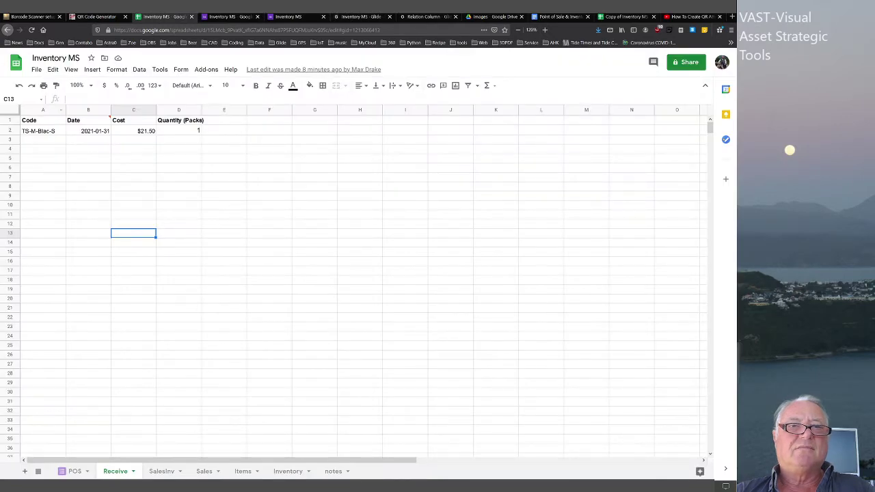
click(42, 130)
drag(106, 99, 69, 99)
key(ctrl+c)
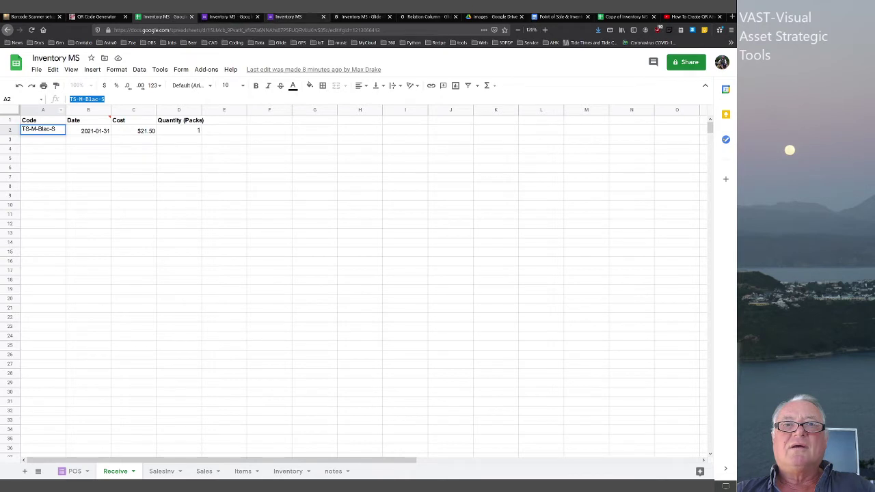
- Return to Glide and enter TS-M-Blac-XL as the new item's Code, using the copied code as its base
click(361, 16)
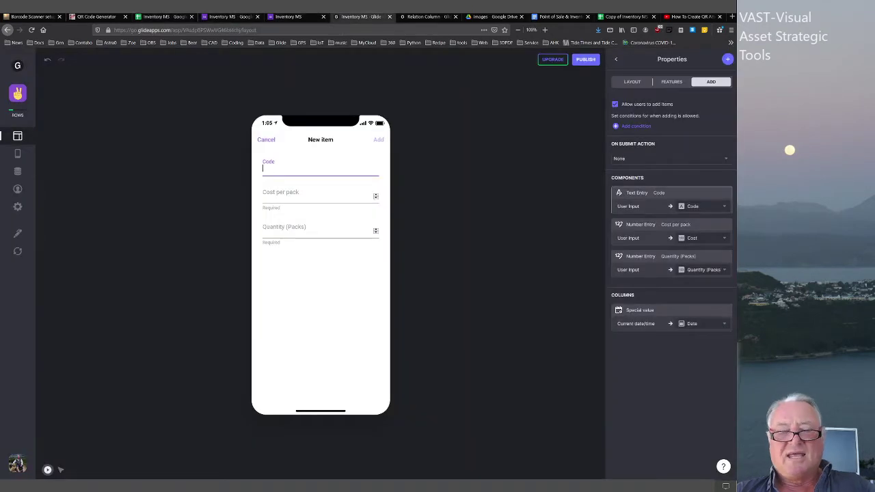
key(ctrl+v)
key(BackSpace)
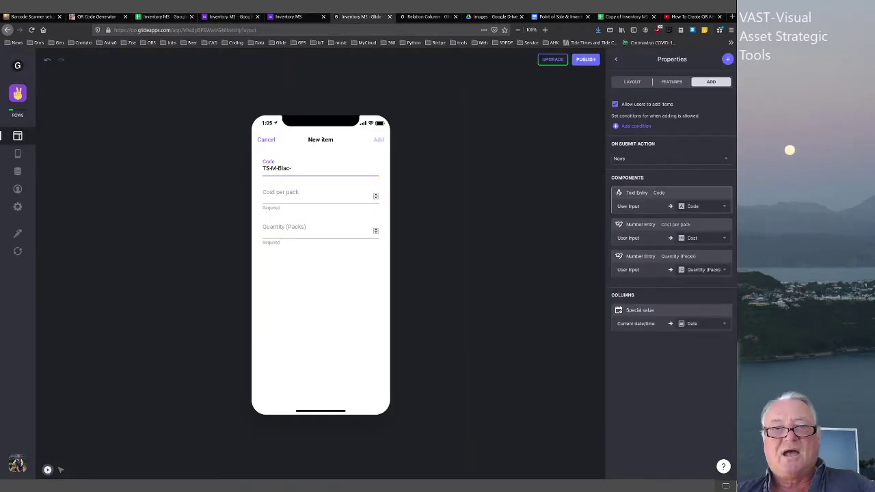
text(XL)
key(Tab)
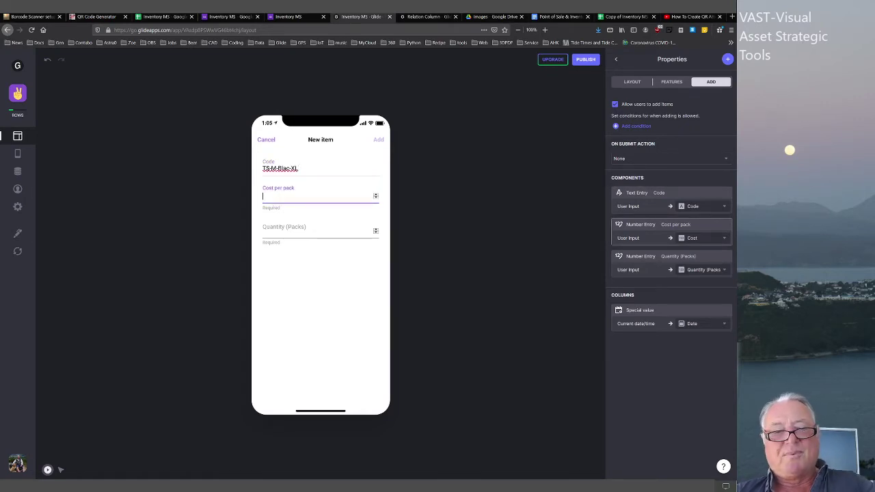
- Set Cost per pack to 13.77 and Quantity (Packs) to 23, add the item, and check the Receive data table
text(13,)
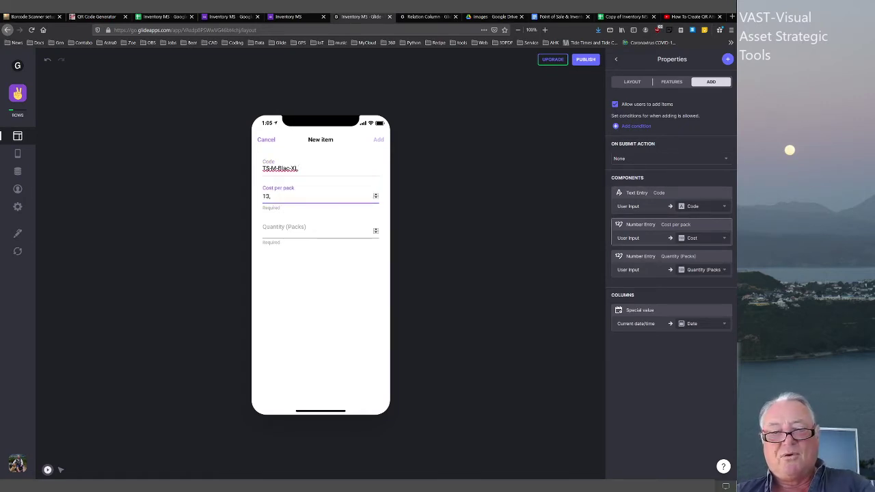
text(66)
key(BackSpace)
key(BackSpace)
key(BackSpace)
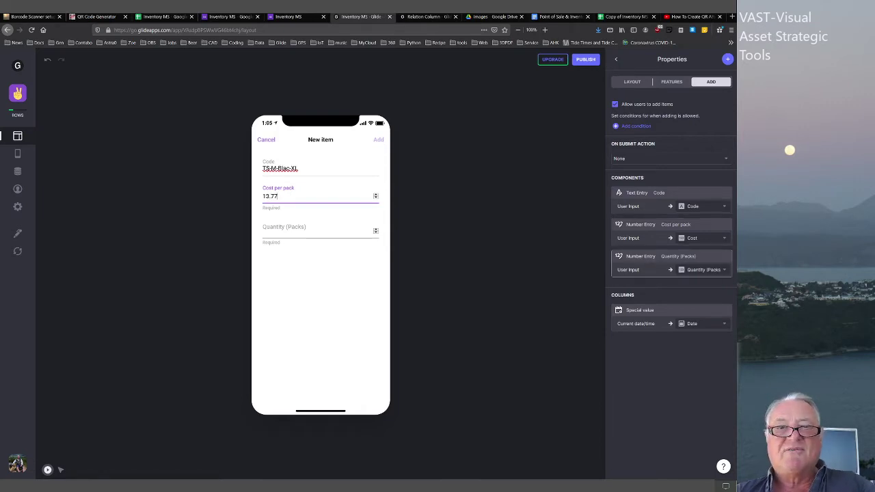
key(Tab)
text(23)
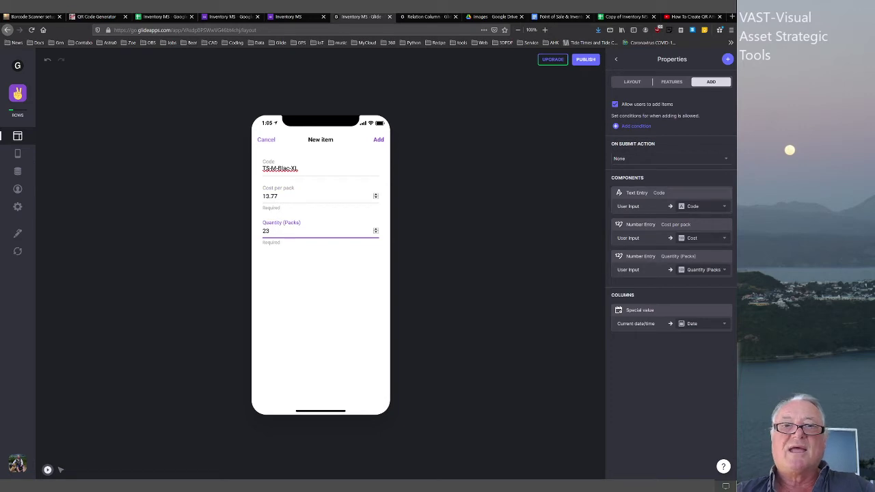
key(Return)
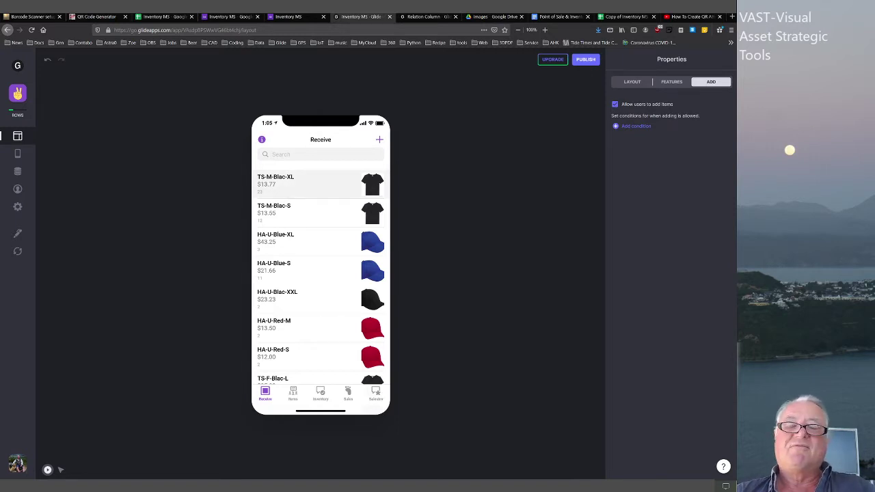
click(18, 171)
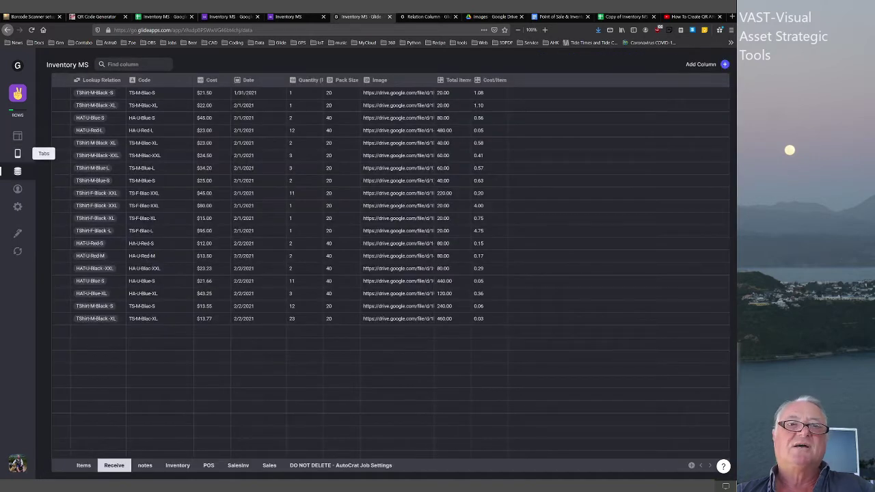
- Search the Items list in the app layout for "-S" and "-U", and clear the search
click(18, 135)
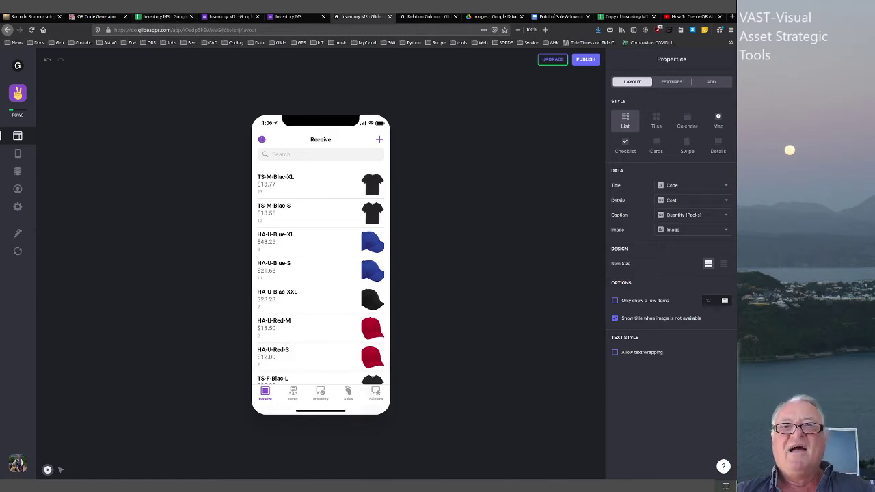
click(292, 393)
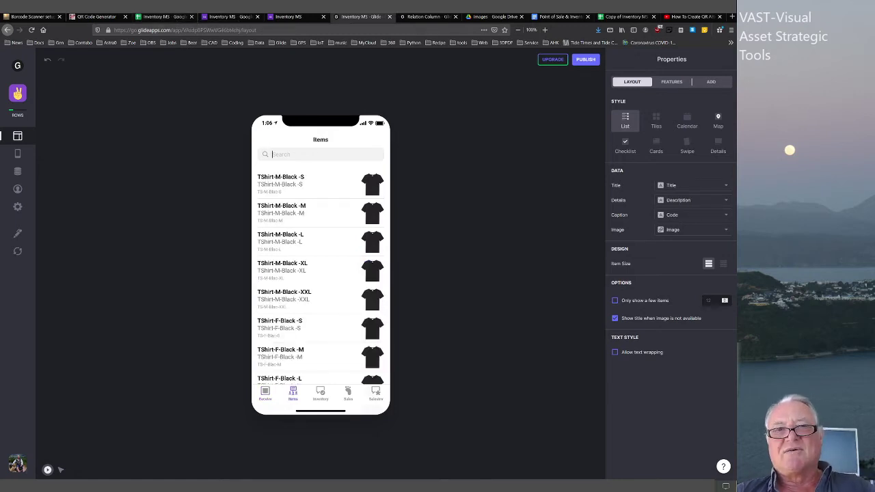
text(s)
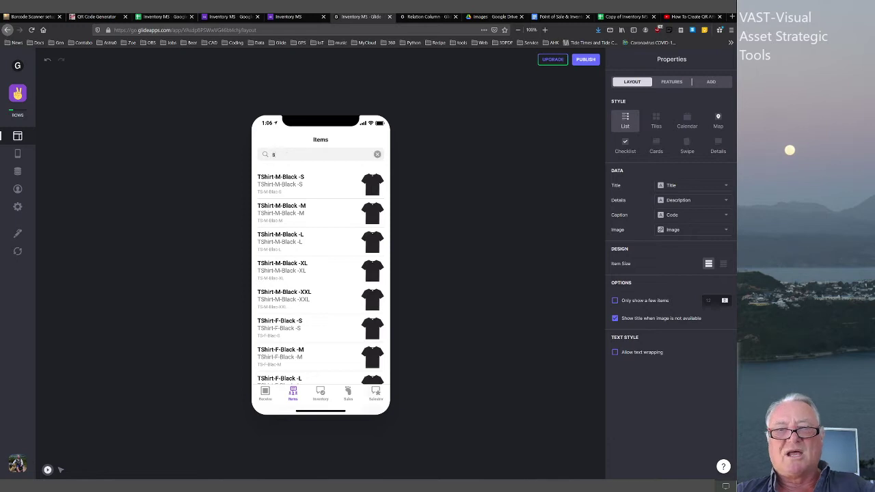
key(BackSpace)
text(-S)
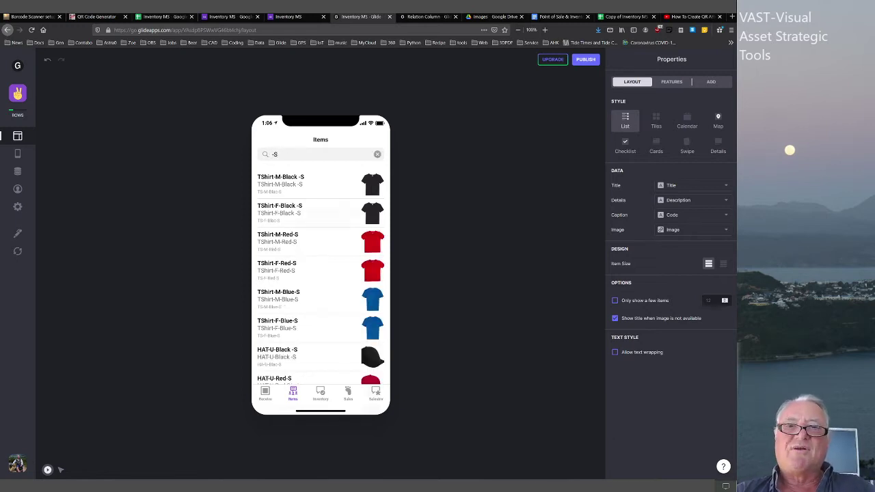
scroll(320, 273, down, 2)
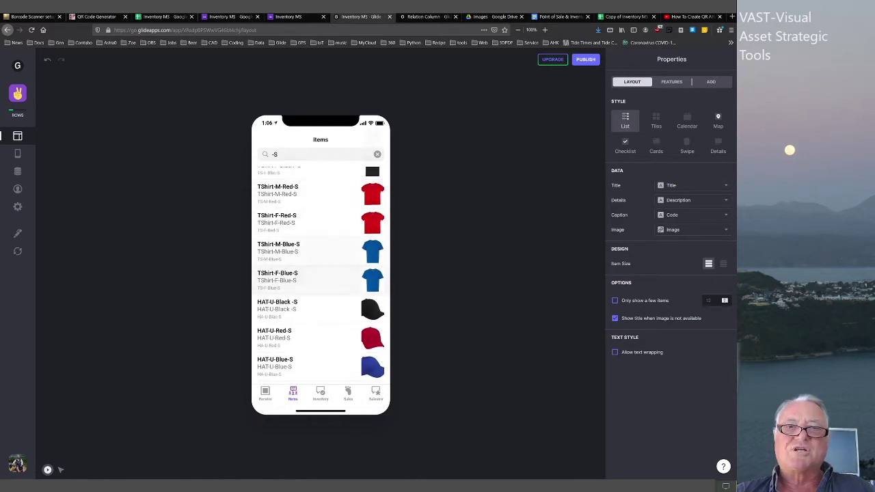
key(ctrl+a)
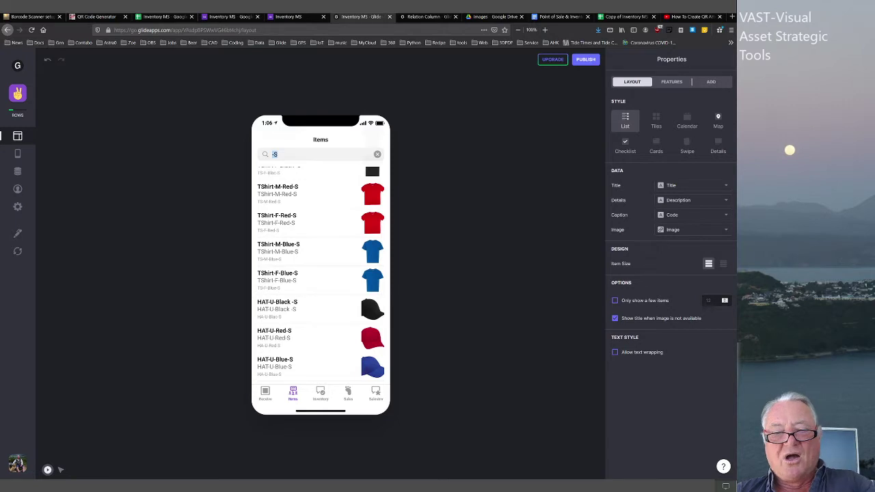
text(-U)
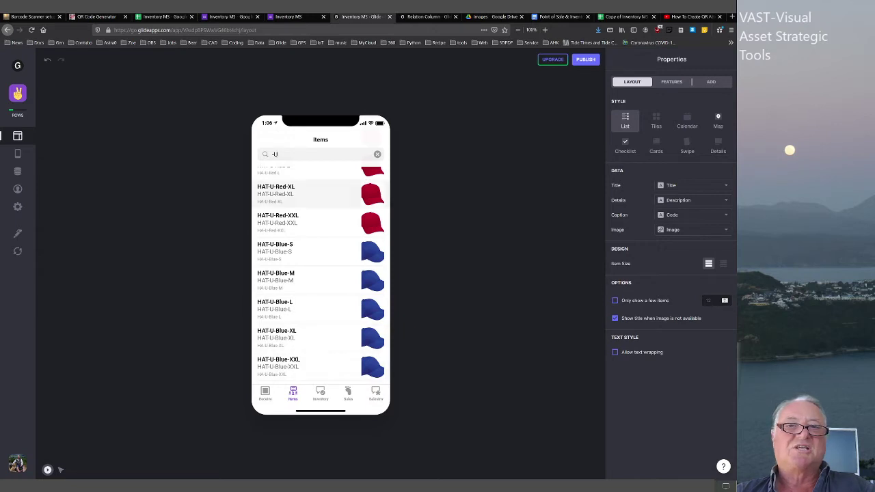
key(BackSpace)
key(BackSpace)
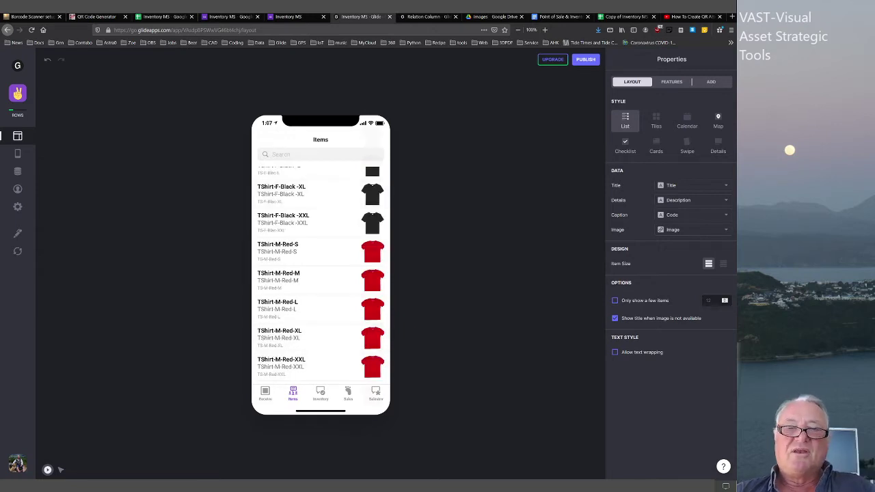
- Look over the app's Inventory, SalesInv and Sales lists, examining the sales count for each item code
click(320, 393)
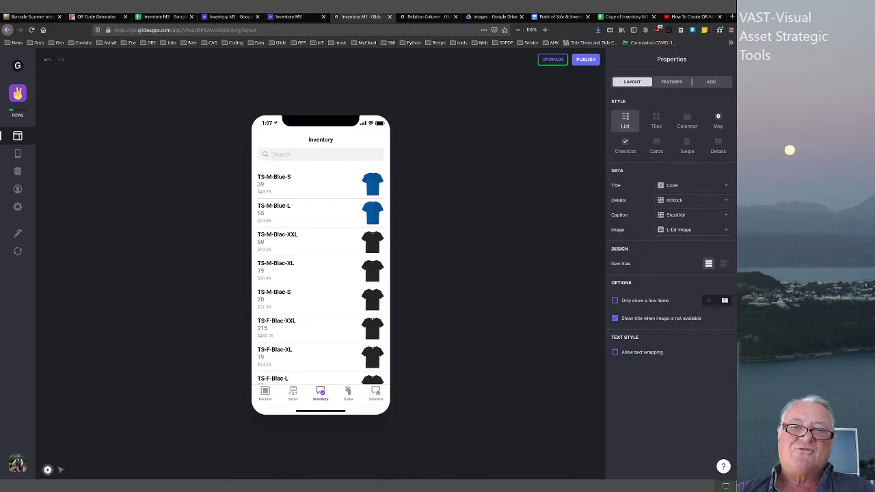
click(376, 393)
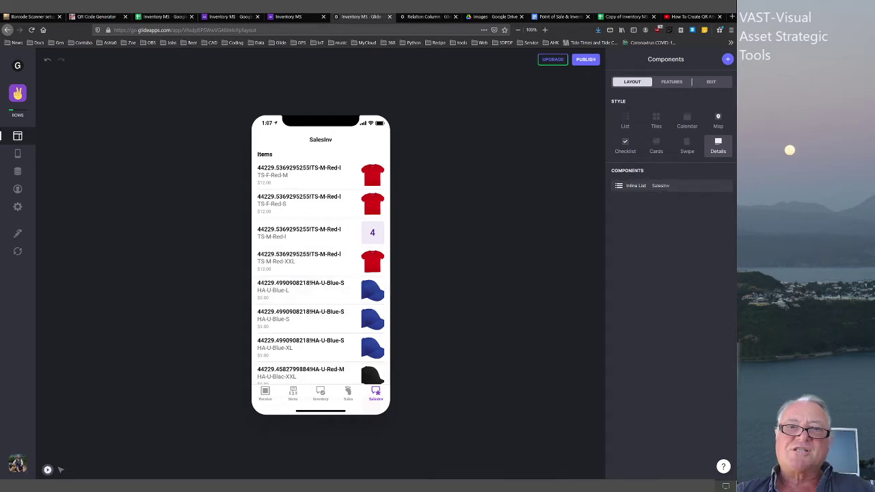
click(348, 393)
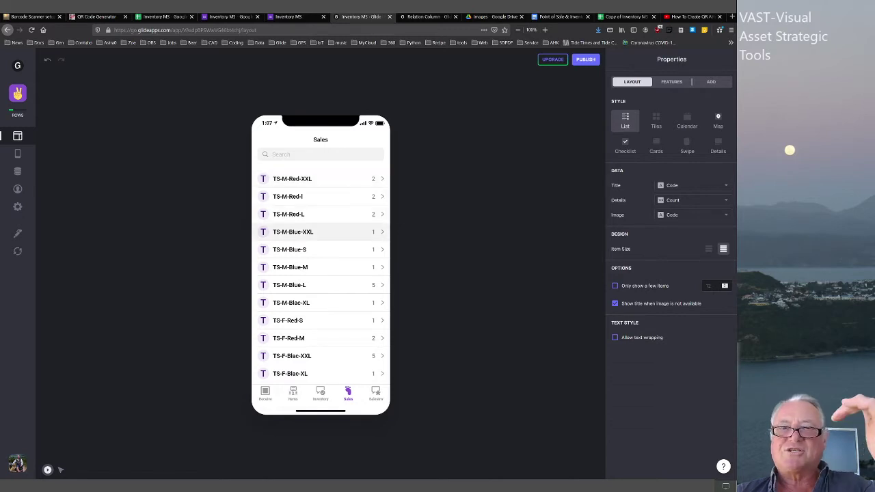
scroll(320, 233, down, 3)
scroll(320, 266, up, 3)
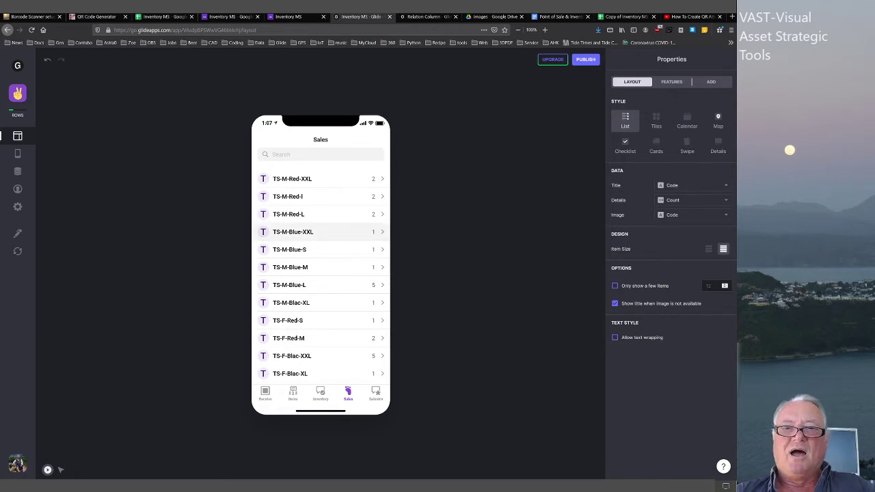
scroll(321, 231, down, 3)
scroll(320, 231, up, 3)
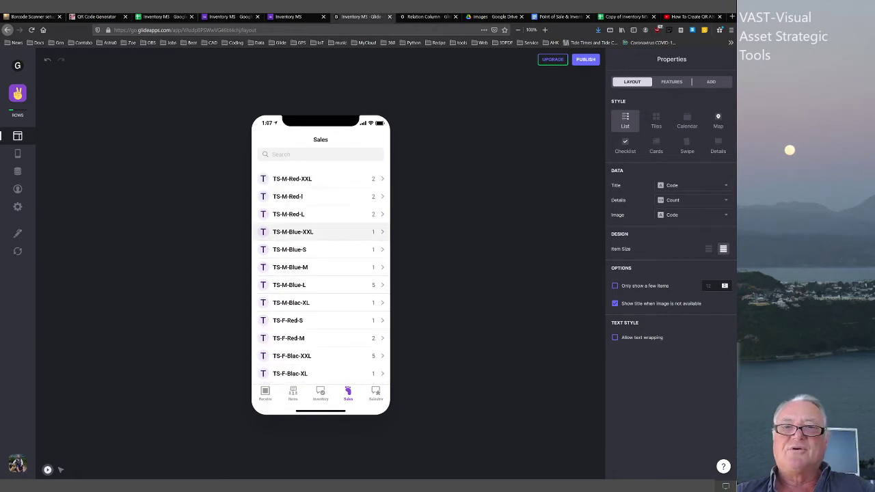
- Open the details of the first SalesInv entry, TS-F-Red-M, to view its code, date and count
click(375, 392)
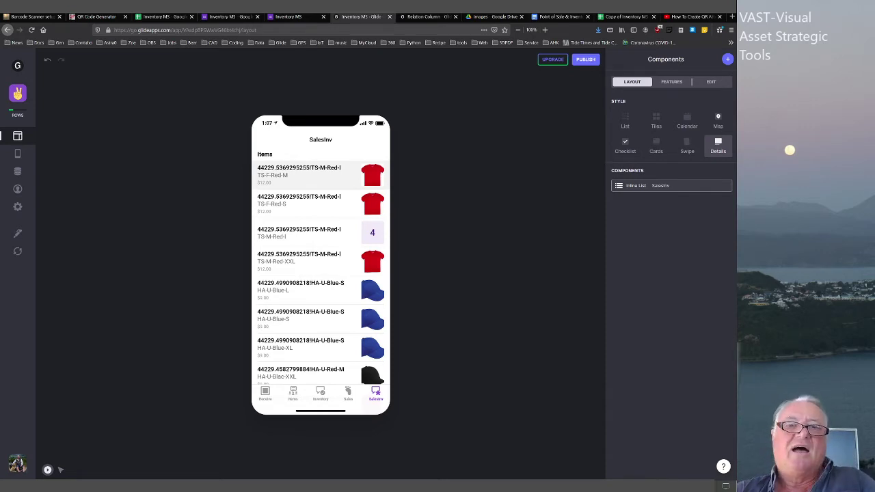
click(313, 171)
middle_click(313, 171)
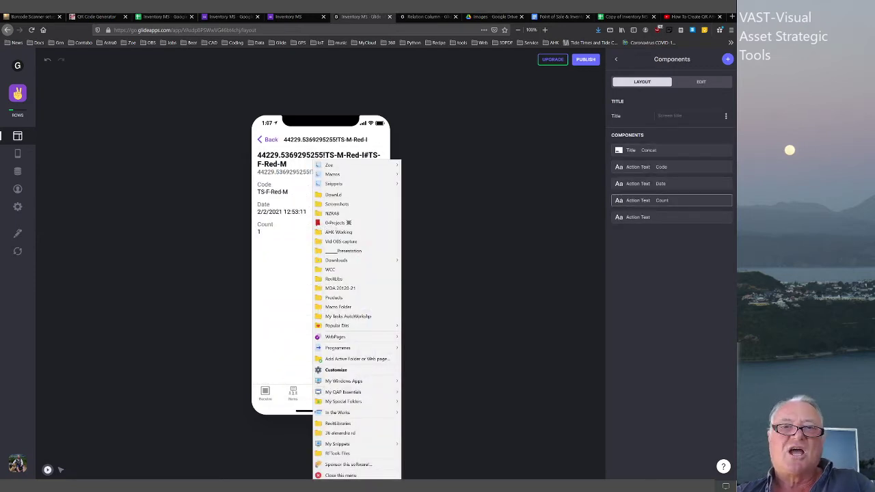
- Close the SalesInv entry's details and view the app's Items list
click(298, 228)
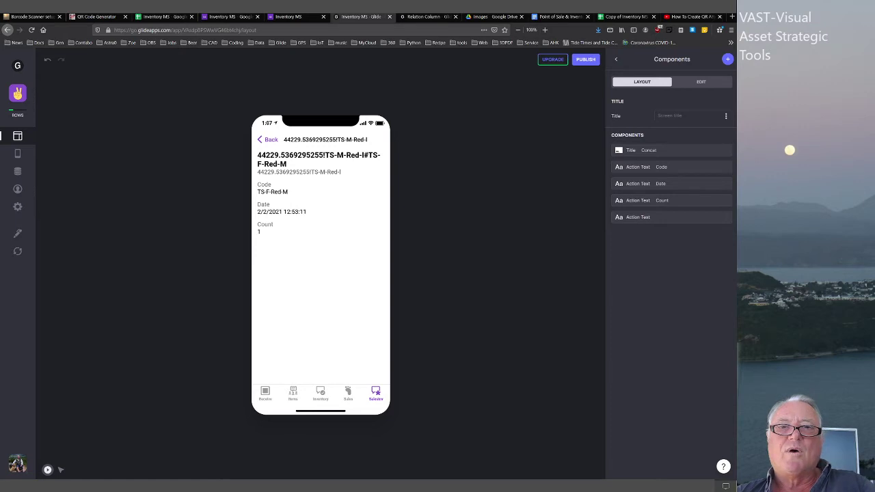
click(268, 139)
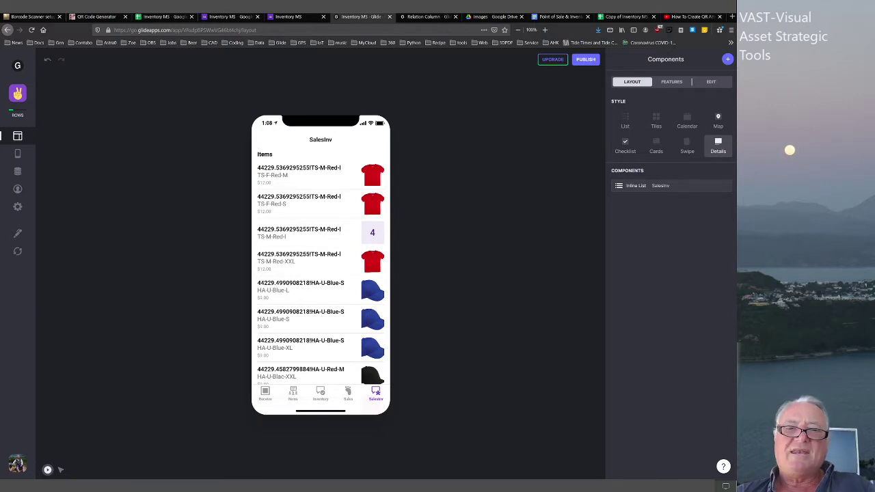
click(293, 393)
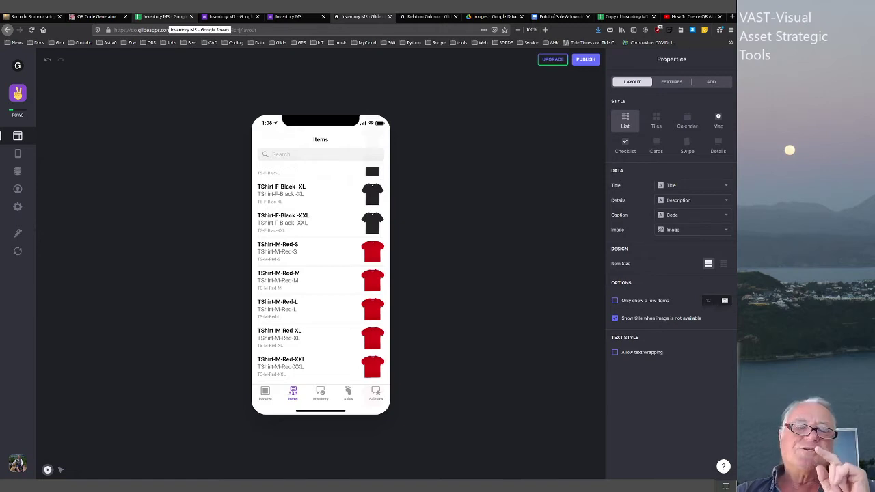
- Start another response in the Inventory MS form, and open the POS sheet of the Inventory MS spreadsheet
click(163, 16)
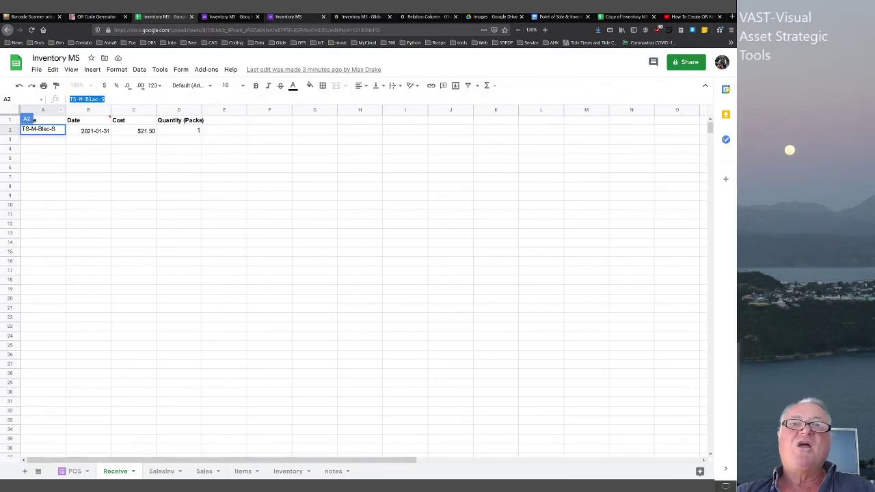
click(301, 17)
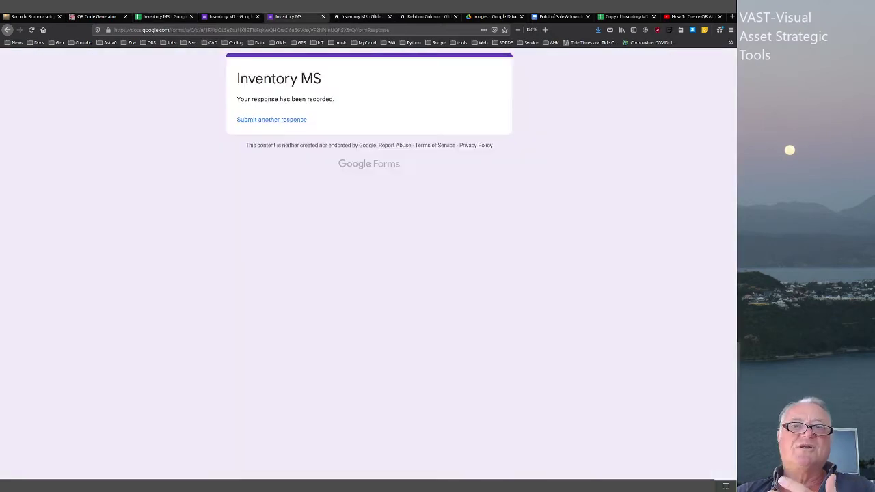
click(271, 118)
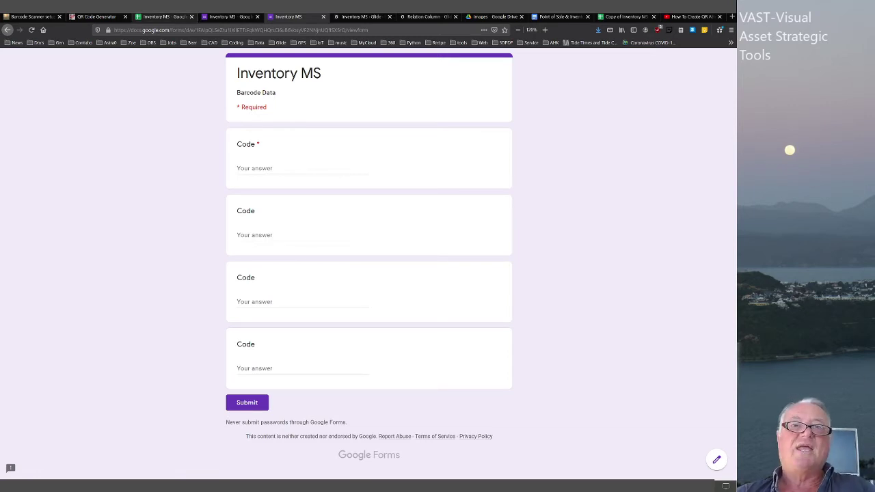
click(164, 17)
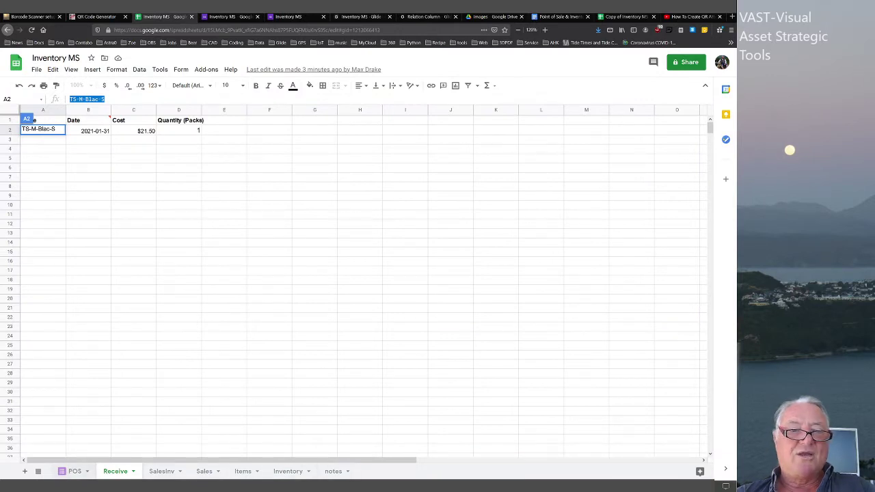
click(73, 471)
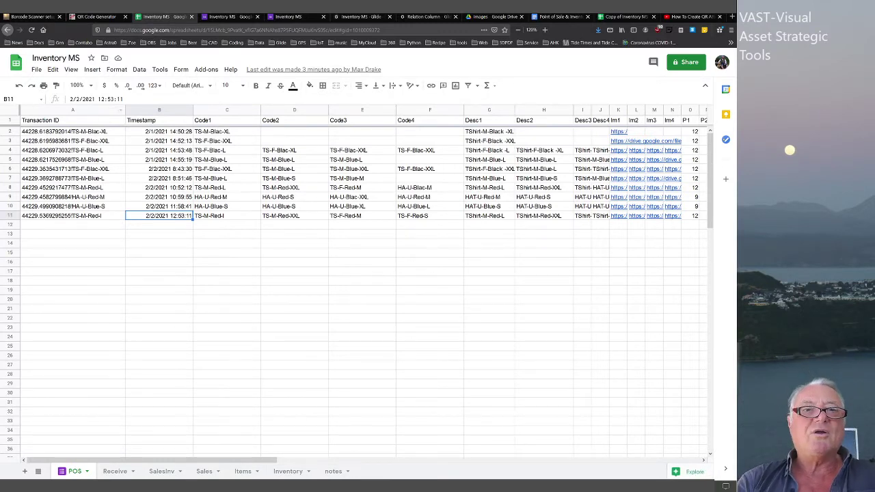
- Hide the Transaction ID column in the POS sheet, and undo the hiding
click(73, 110)
click(121, 110)
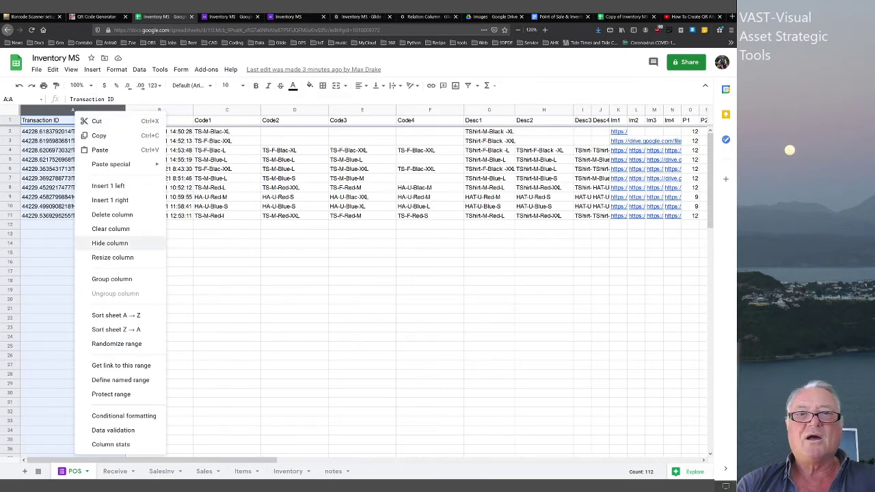
click(109, 242)
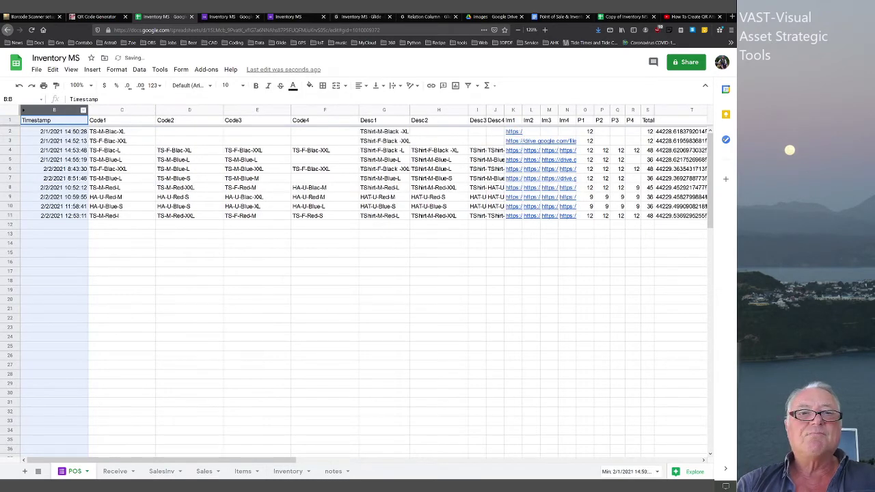
click(189, 215)
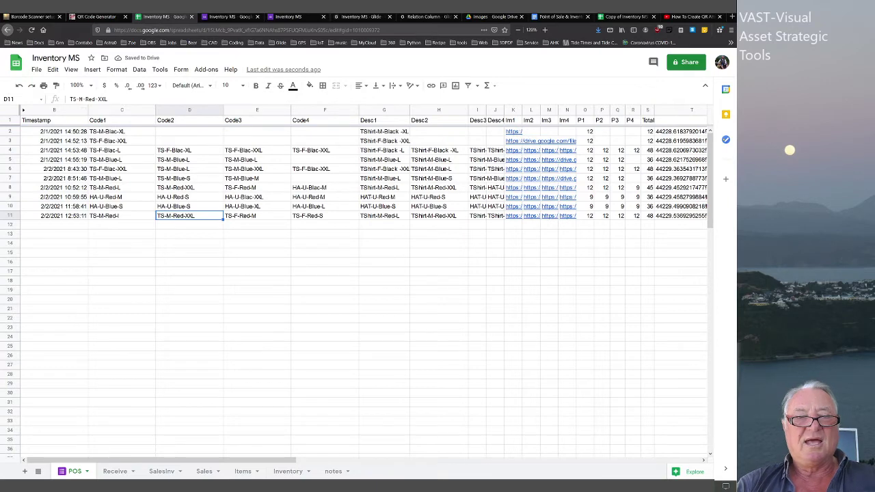
key(ctrl+z)
- Examine the form data in the Timestamp and Code1 to Code4 columns, covering rows 2 to 4 individually and range B2:F11
drag(160, 109, 430, 110)
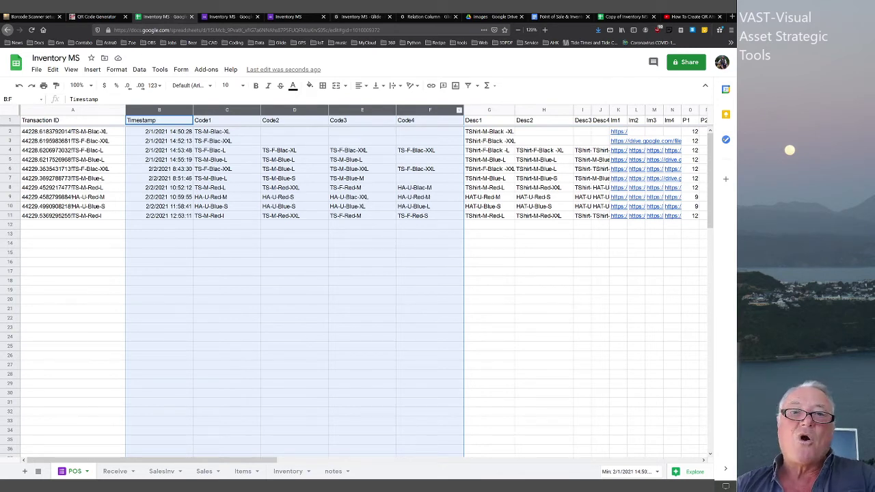
drag(225, 131, 429, 132)
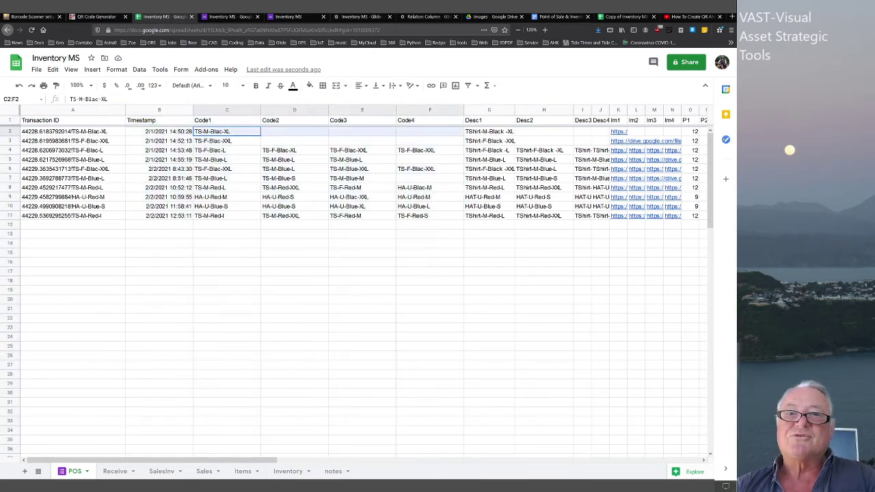
drag(164, 141, 427, 142)
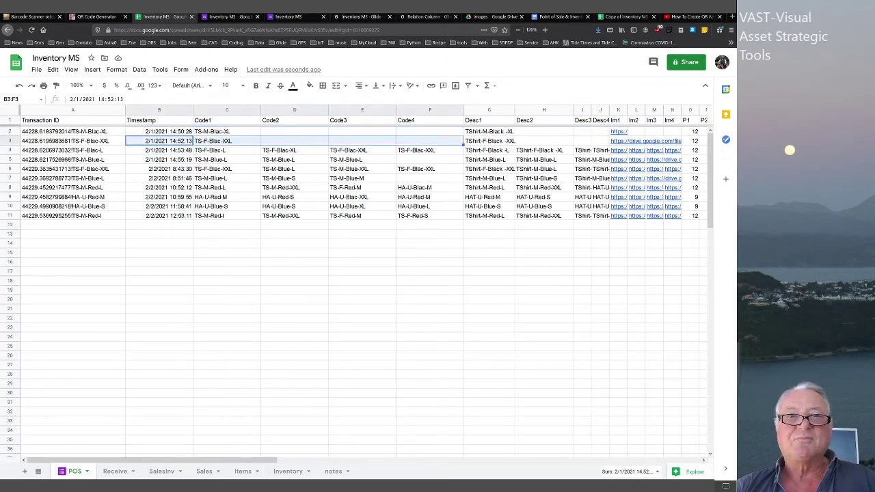
click(227, 150)
click(294, 150)
click(362, 150)
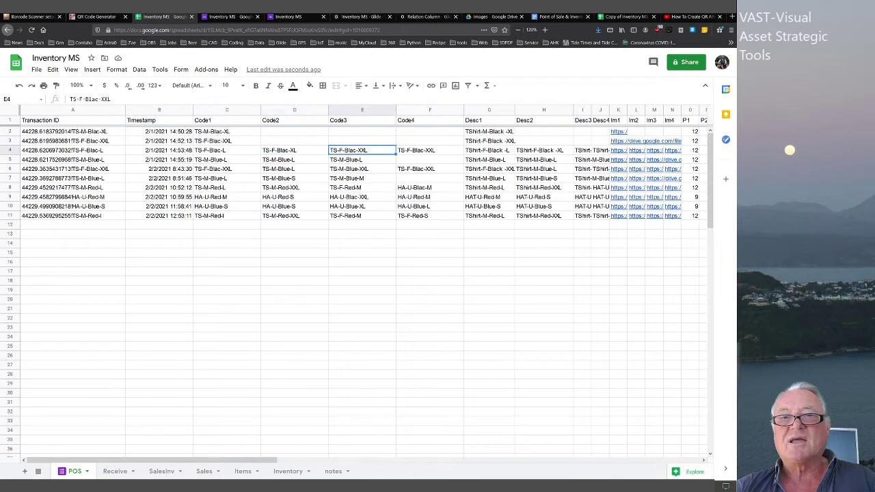
click(429, 151)
drag(159, 150, 430, 150)
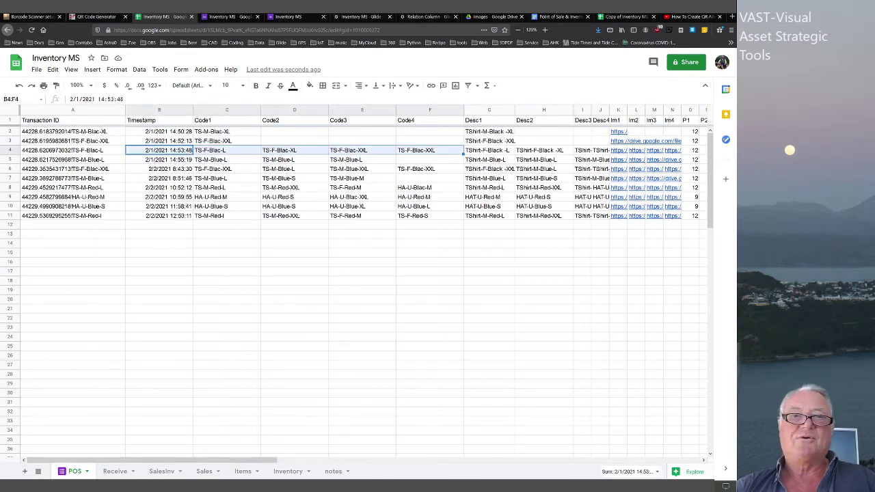
drag(159, 131, 430, 215)
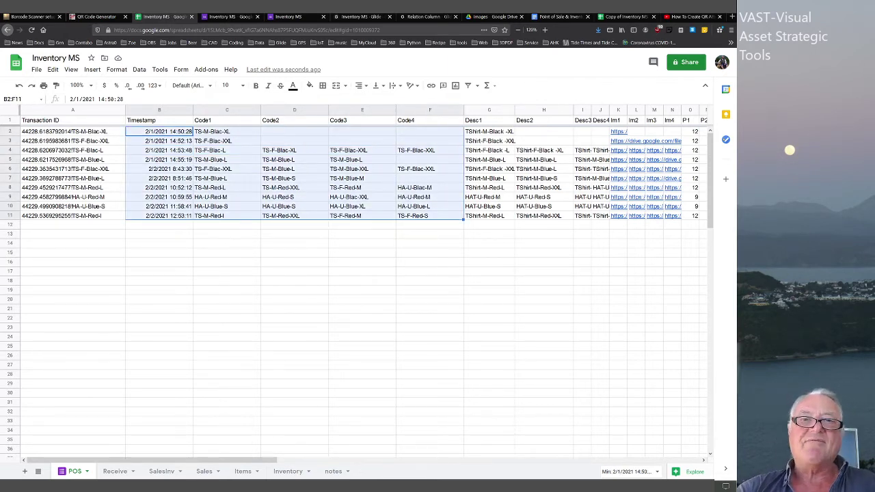
- Compare the Transaction ID in row 4 with its four codes, and check the timestamps in rows 4 and 2
click(227, 131)
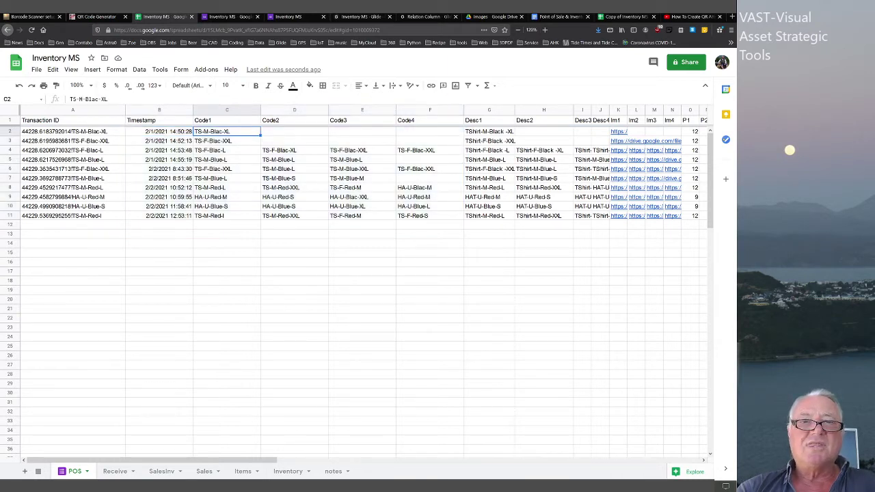
click(227, 150)
click(73, 150)
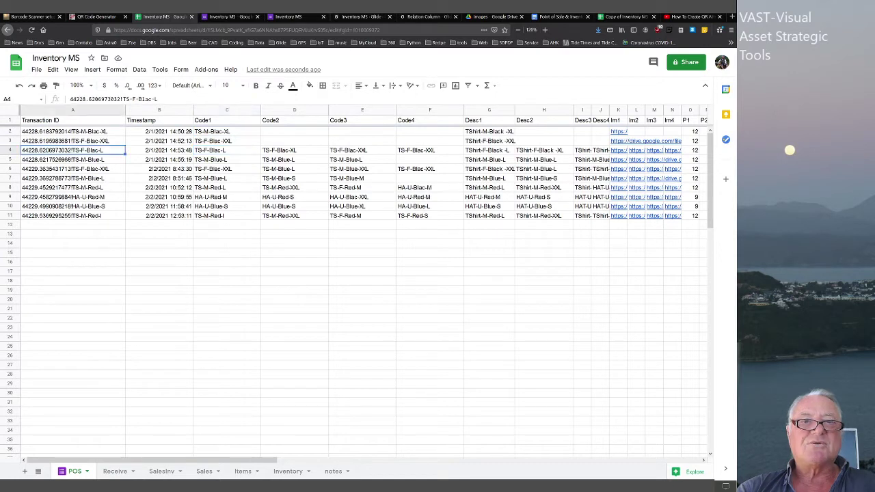
click(294, 149)
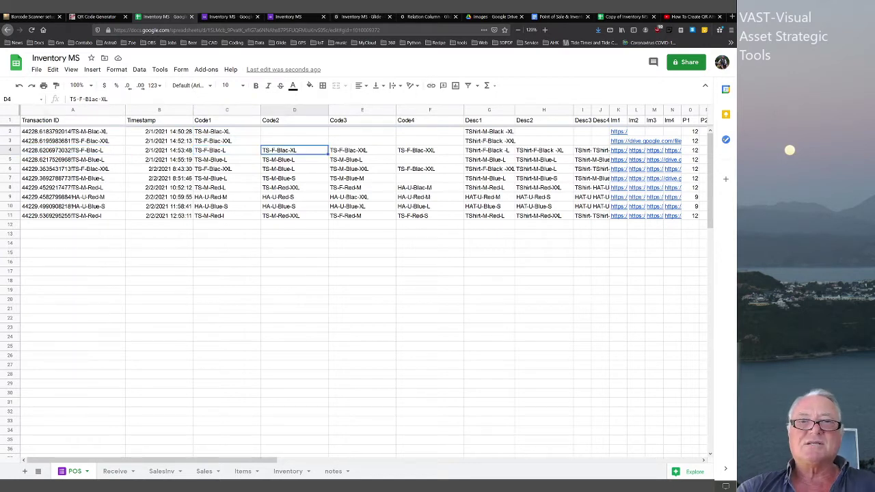
click(72, 150)
click(362, 150)
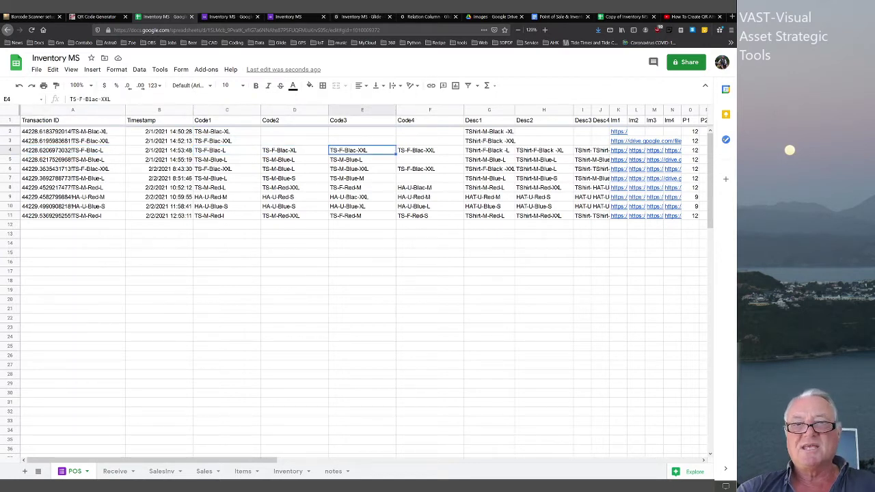
click(73, 150)
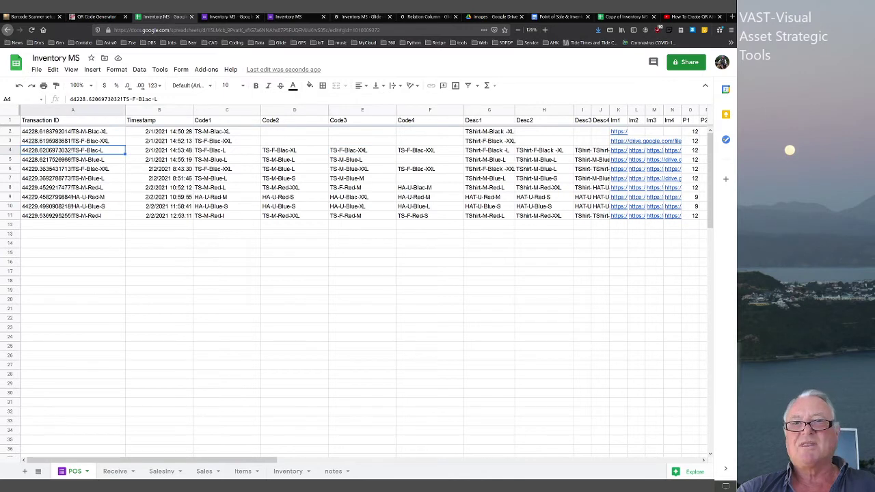
click(429, 150)
click(72, 150)
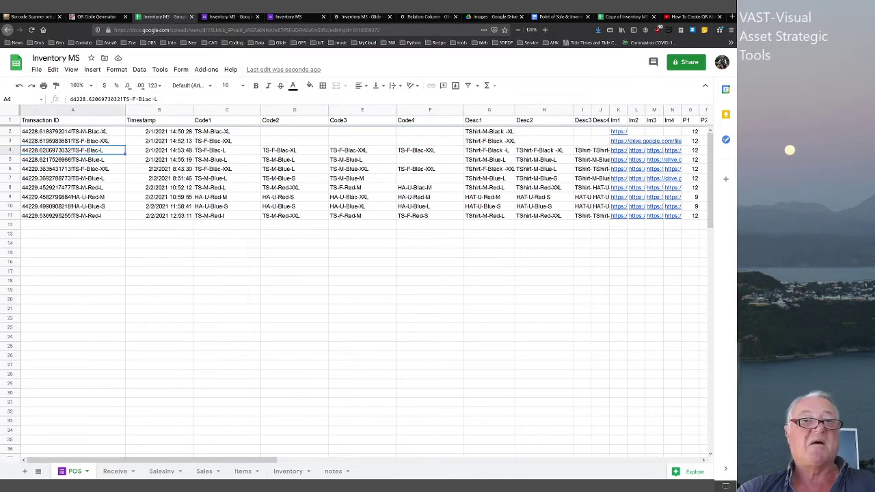
click(159, 149)
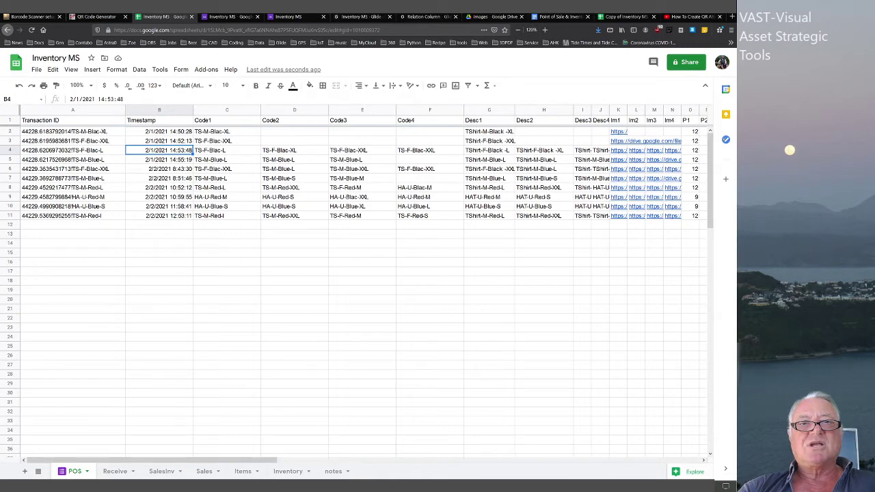
click(160, 131)
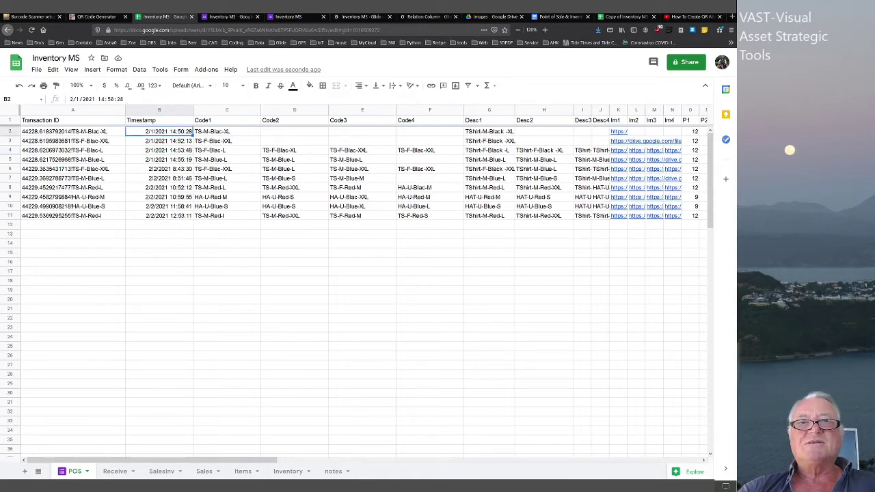
- Try to submit the Inventory MS form with all Code answers blank, and return to the POS sheet
click(287, 16)
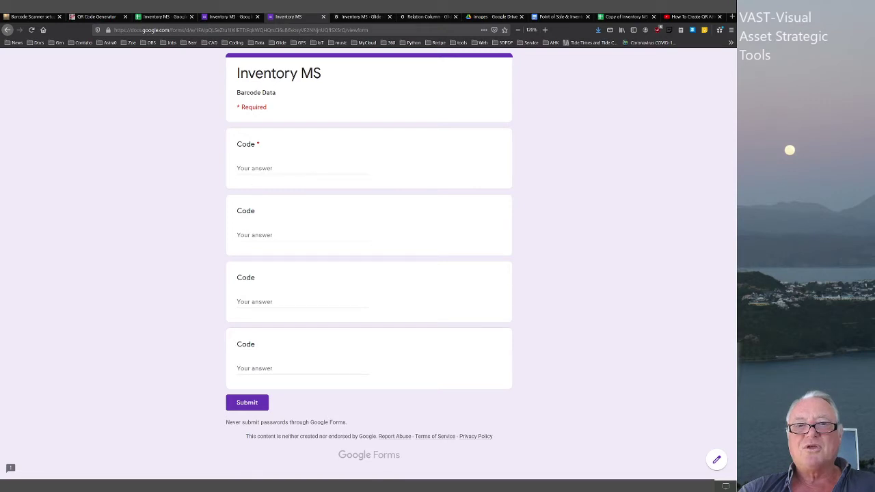
click(247, 402)
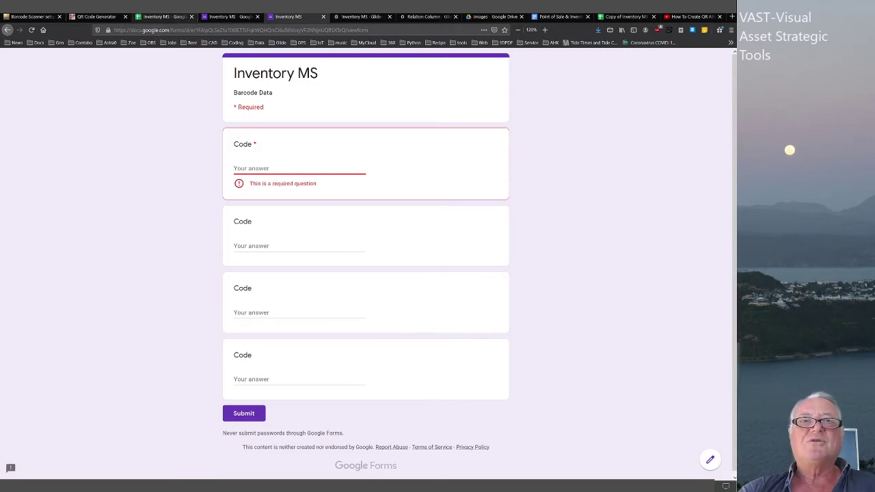
click(162, 16)
- Inspect the Transaction ID array formula in A2 against the timestamp and Code1 cells it combines, including the ID in A3
click(226, 131)
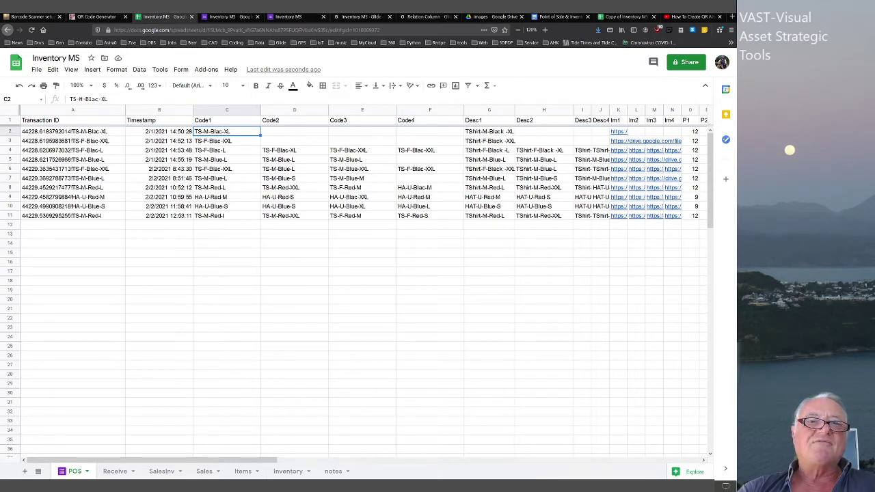
click(72, 131)
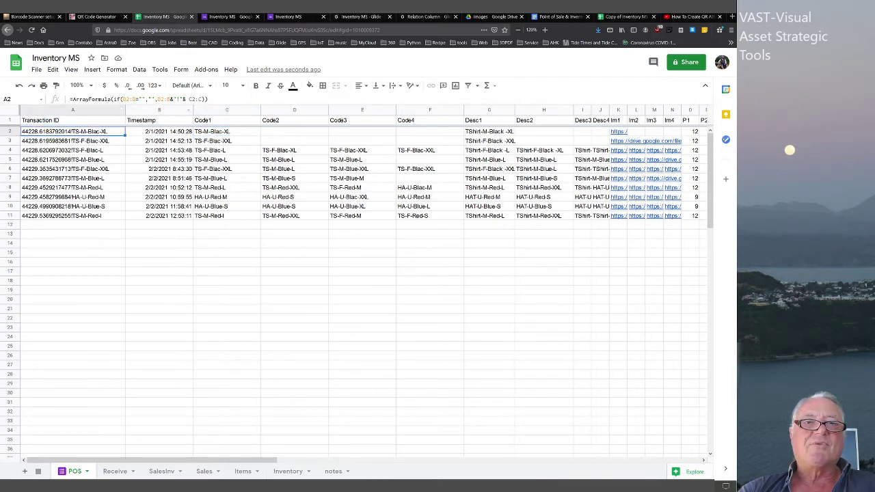
click(160, 131)
click(227, 131)
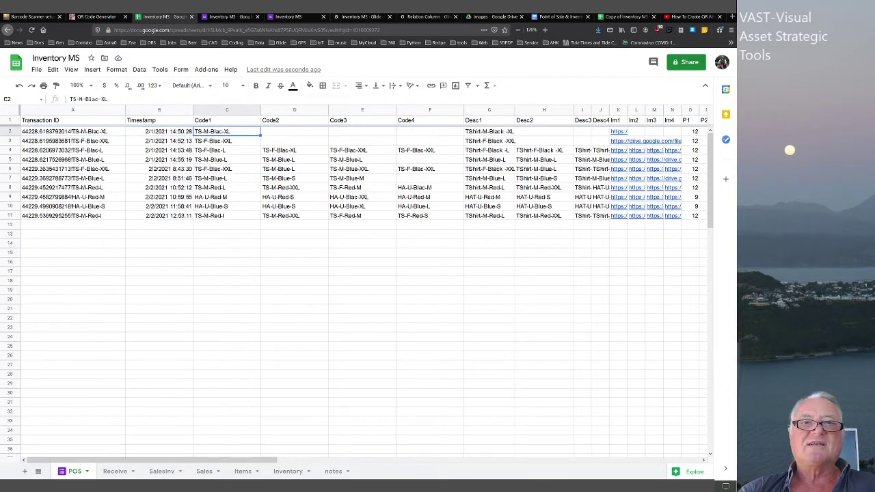
click(72, 141)
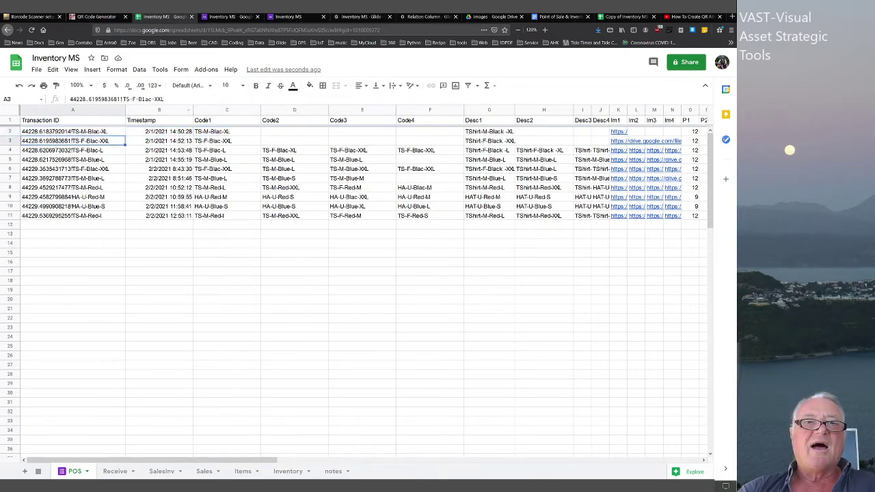
click(73, 131)
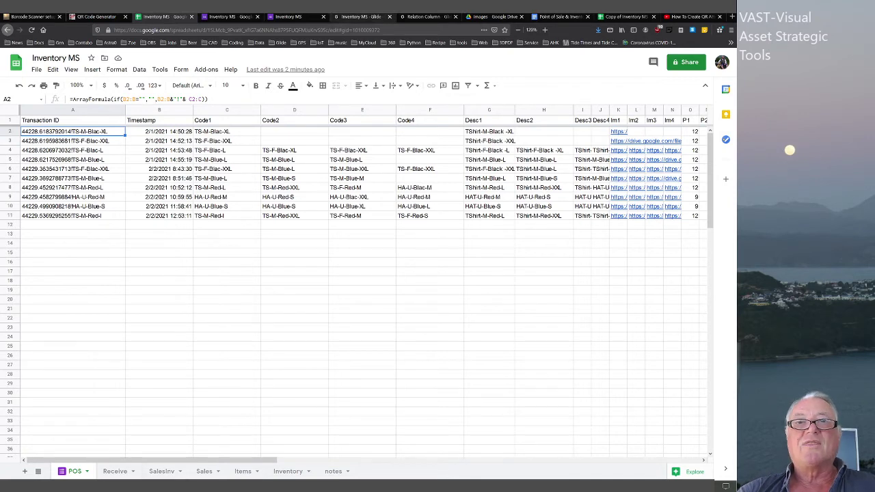
- Switch to the Glide app and look through the SalesInv list's transaction IDs, item codes and prices
click(360, 16)
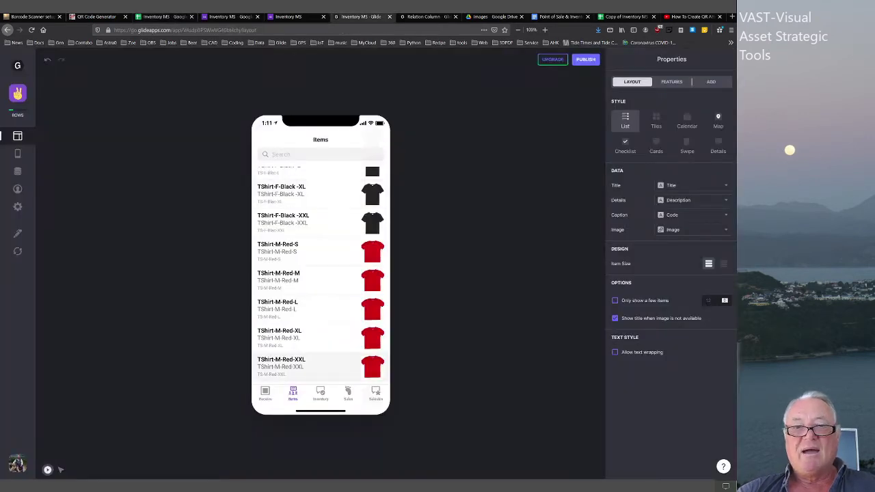
click(376, 393)
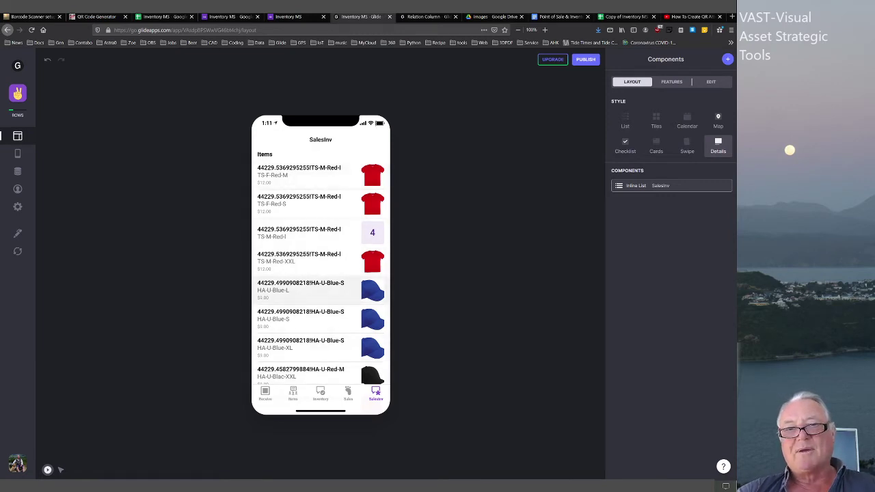
scroll(320, 266, down, 5)
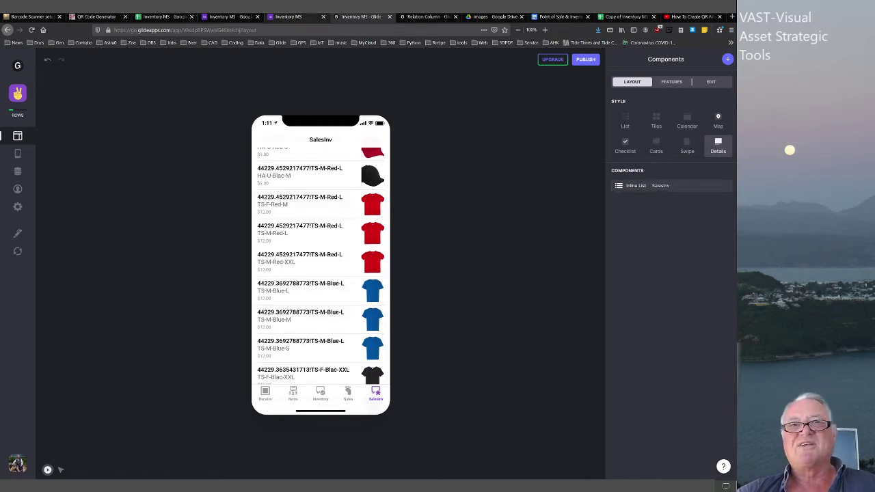
- Return to the POS sheet and compare the Transaction ID formula in A2 with the T2 formula that appends Code1
click(161, 17)
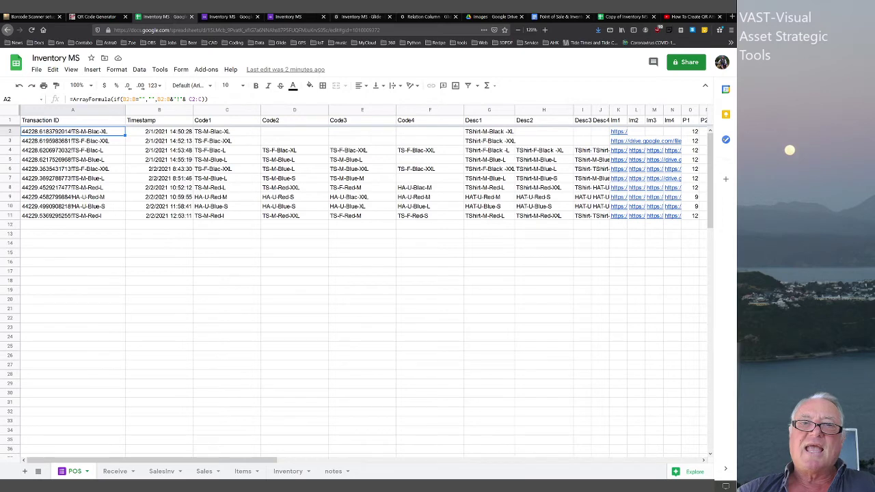
click(227, 131)
click(72, 132)
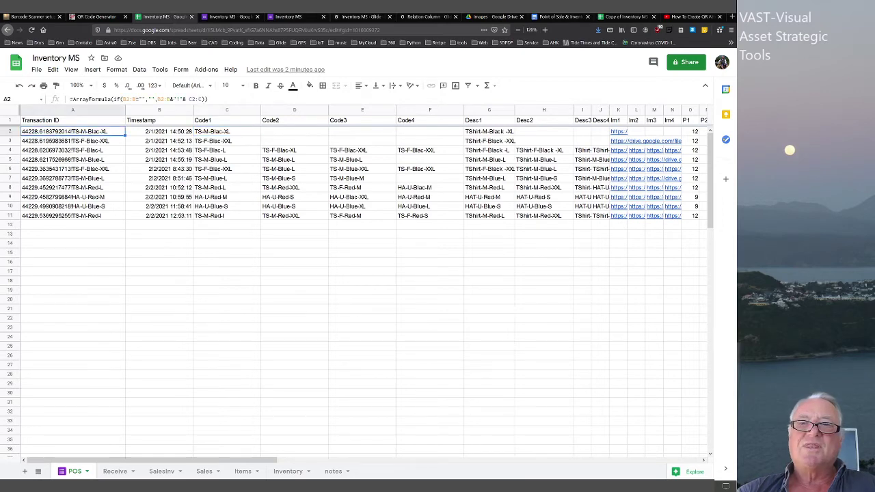
scroll(362, 273, right, 5)
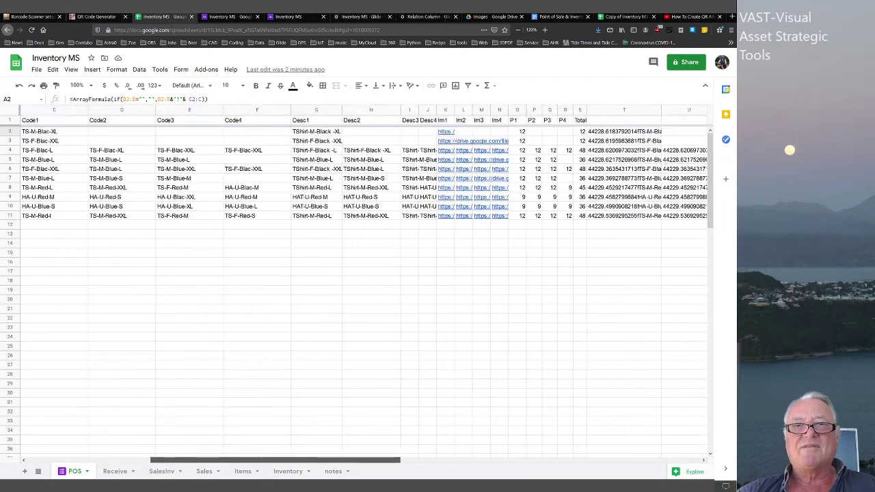
scroll(362, 273, right, 2)
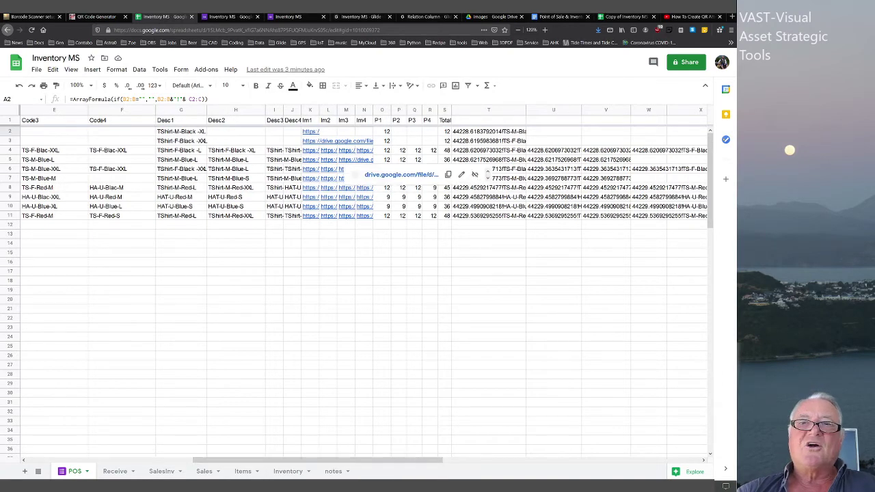
click(489, 131)
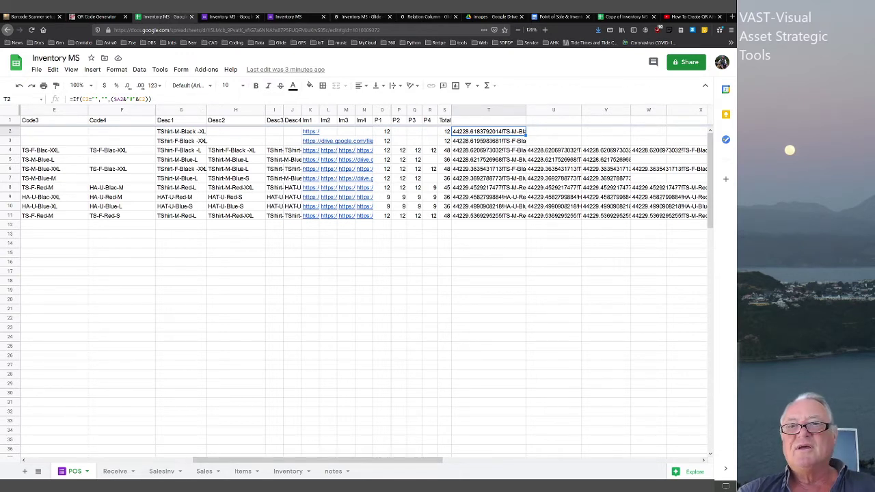
- Check the Total formulas in S2 and S11, and look along row 11 from the Transaction ID to the merged document columns
click(444, 131)
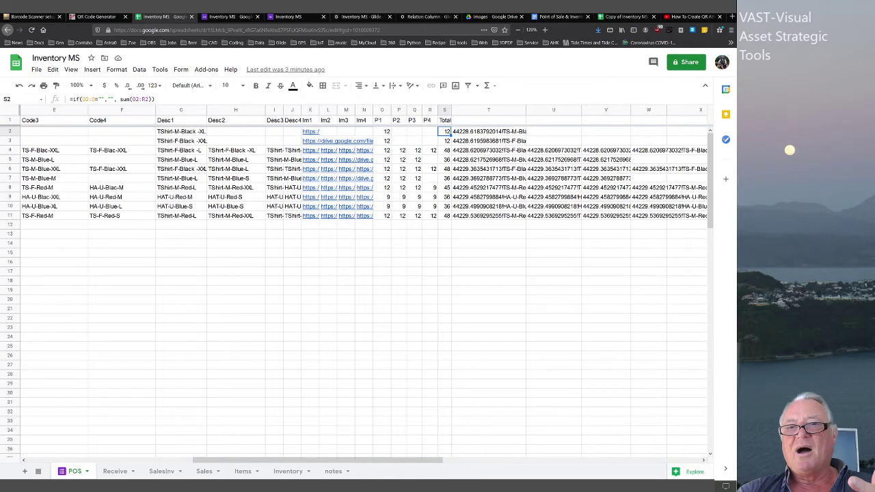
click(444, 216)
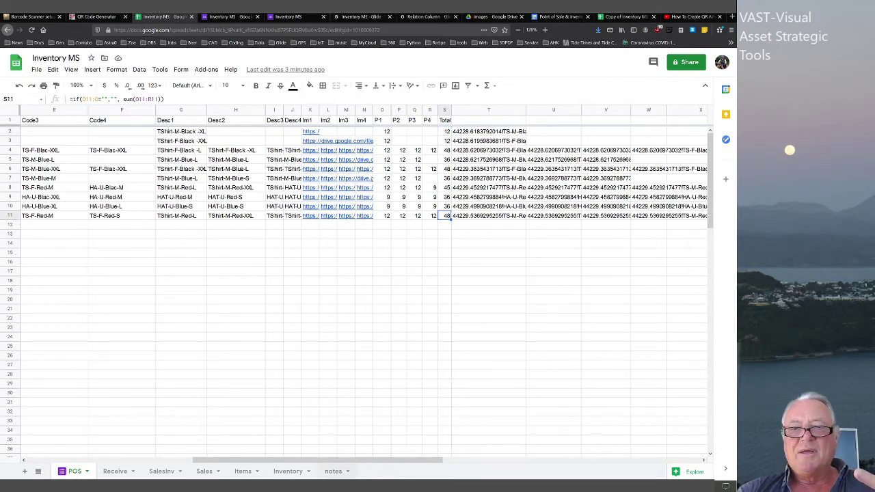
drag(318, 460, 151, 460)
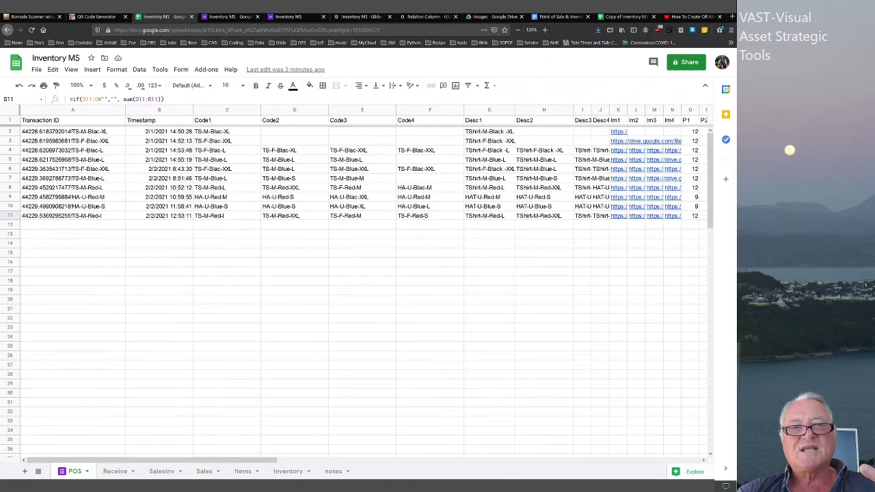
drag(68, 216, 647, 216)
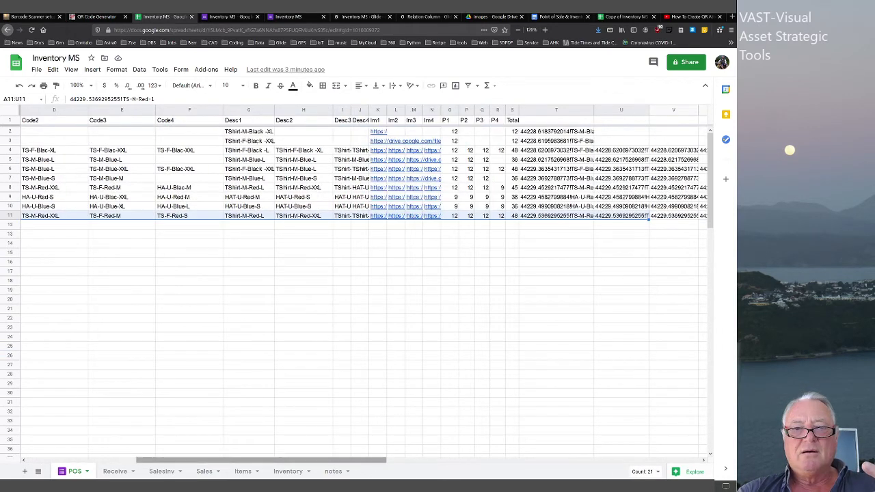
drag(273, 460, 589, 460)
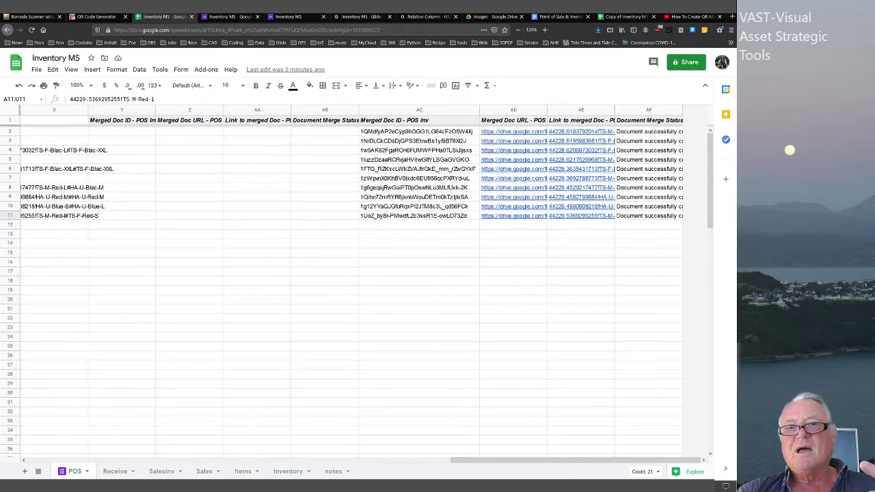
drag(419, 216, 649, 216)
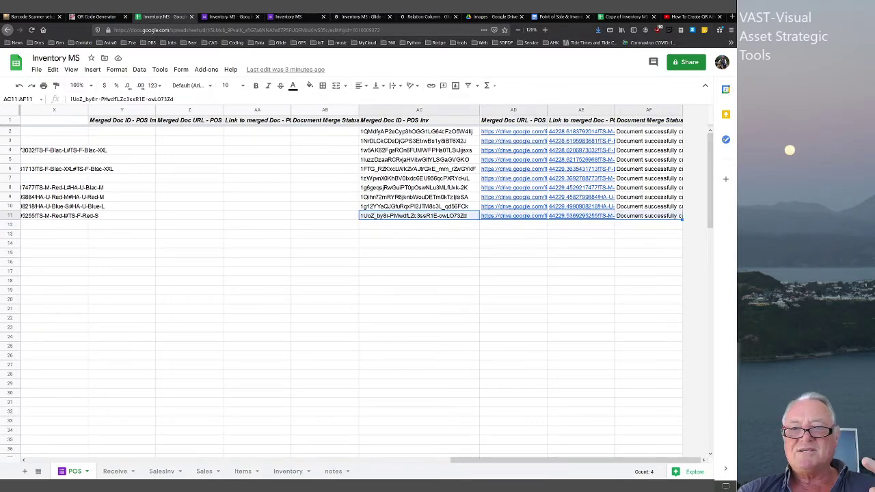
drag(575, 460, 507, 460)
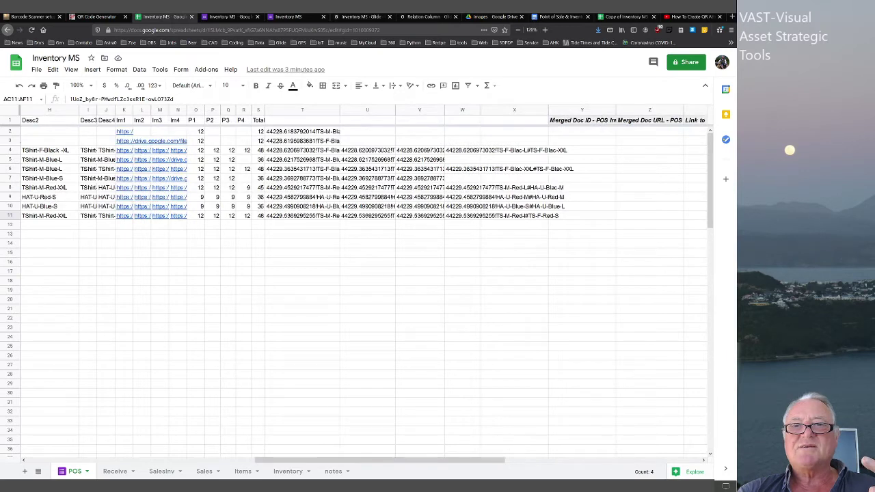
- Step back through row 11 from the combined transaction-and-code cells, across prices, image links and descriptions, to Code4
click(514, 215)
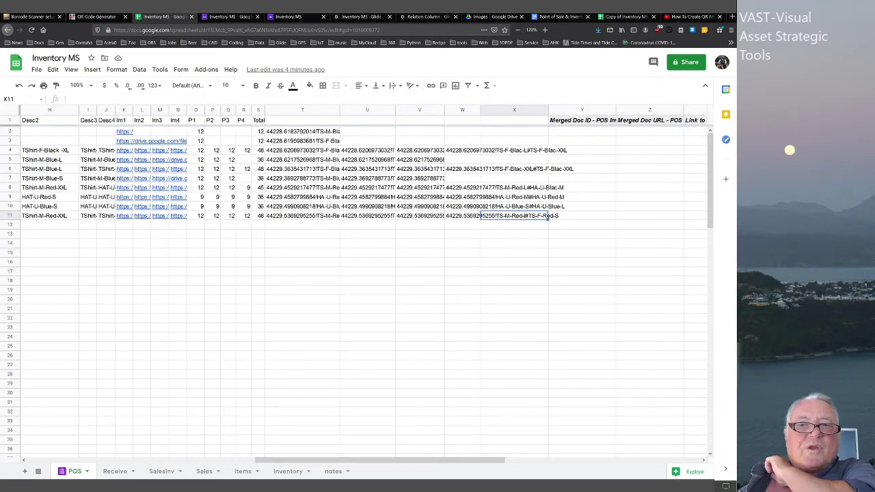
click(462, 215)
click(420, 215)
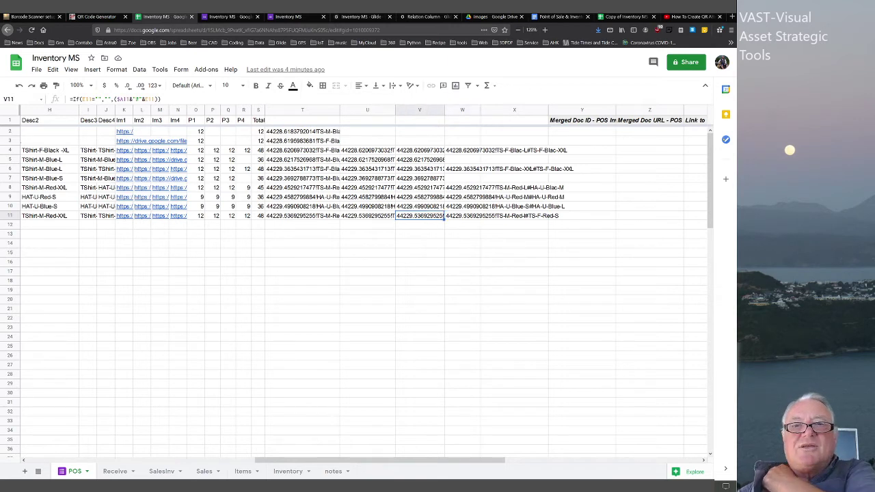
key(Left)
key(Left)
key(Left)
key(Left)
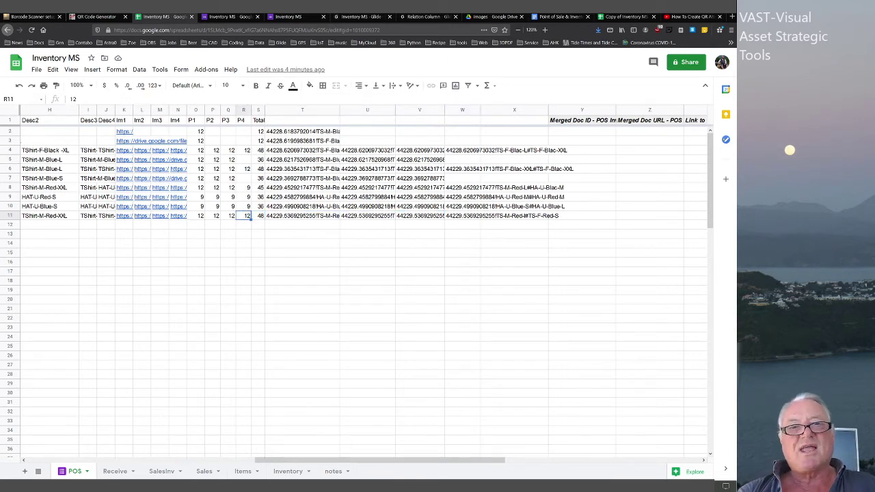
key(Left)
key(Left)
key(Left)
key(Left)
key(Left)
key(Left)
key(Left)
key(Left)
key(Left)
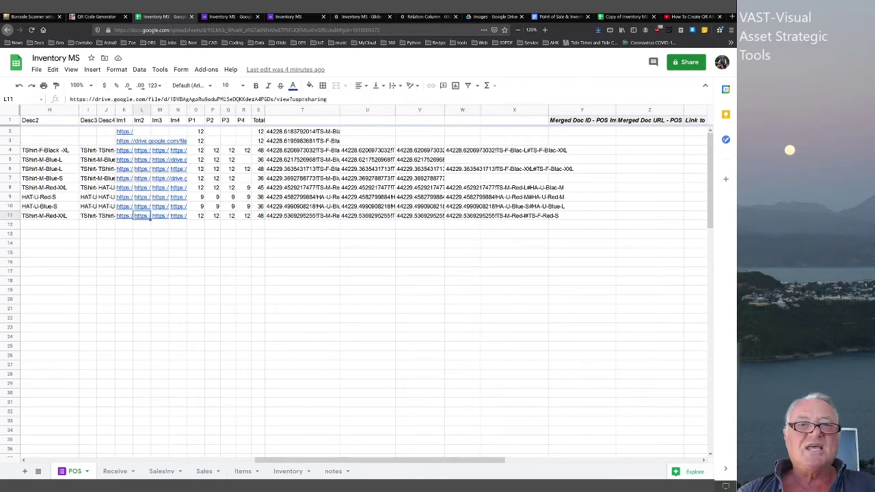
key(Left)
key(Left)
key(Left)
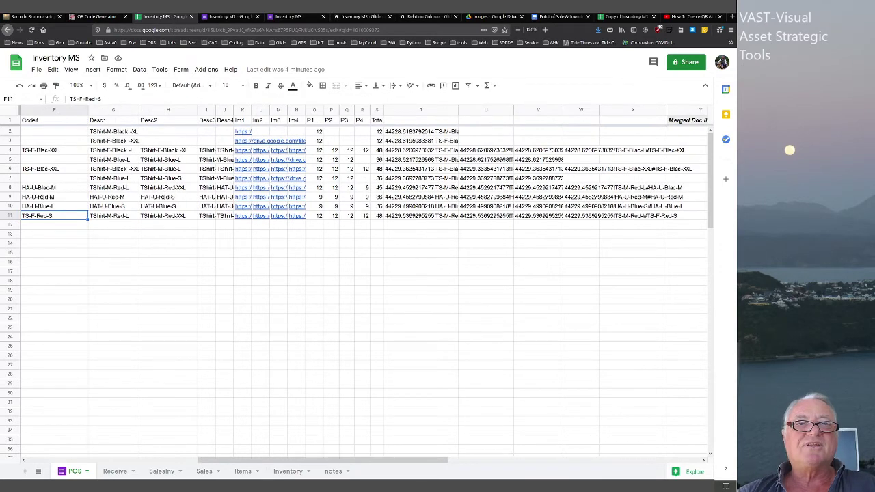
- Inspect the Desc1 lookup formula in G2 and the combined transaction-and-code formulas in T2, T11 and T12
click(113, 131)
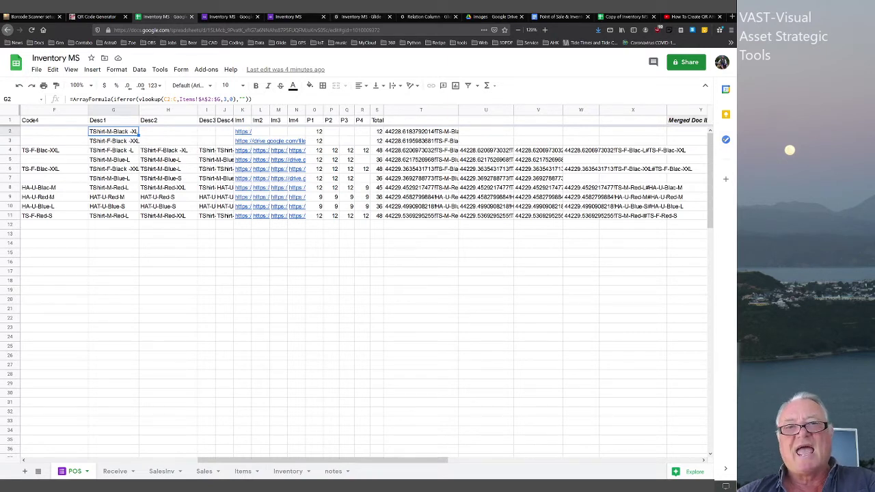
click(421, 131)
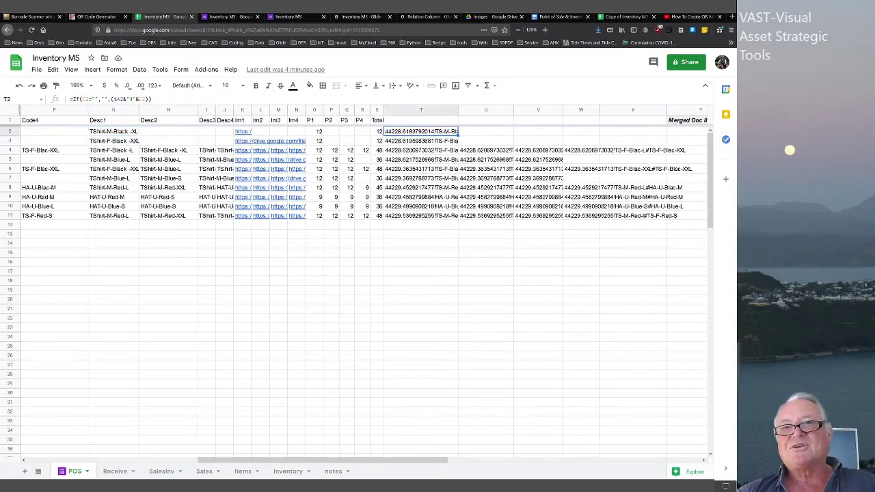
click(421, 216)
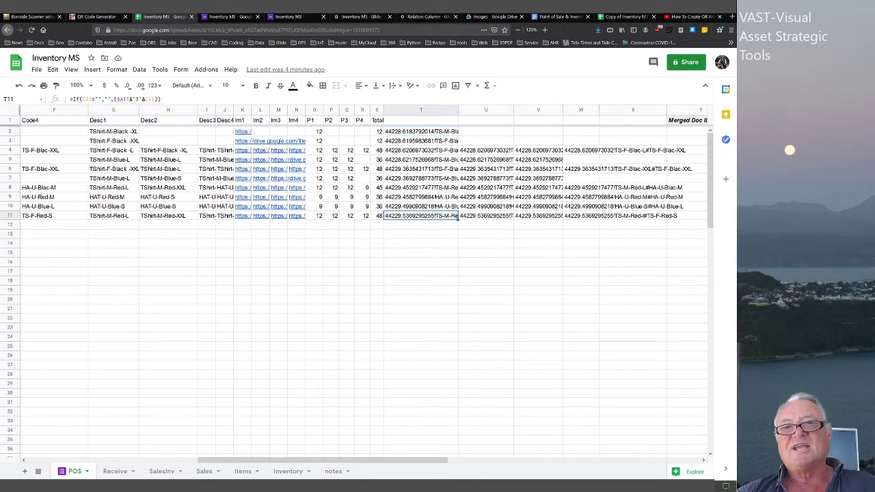
click(421, 225)
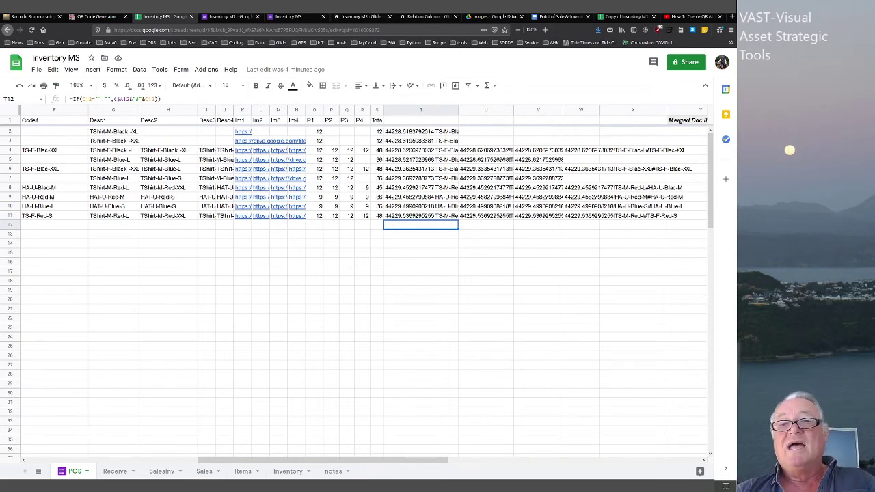
- Compare the Total and combined-ID columns S to X with the form response data in columns A to G
drag(376, 131, 632, 216)
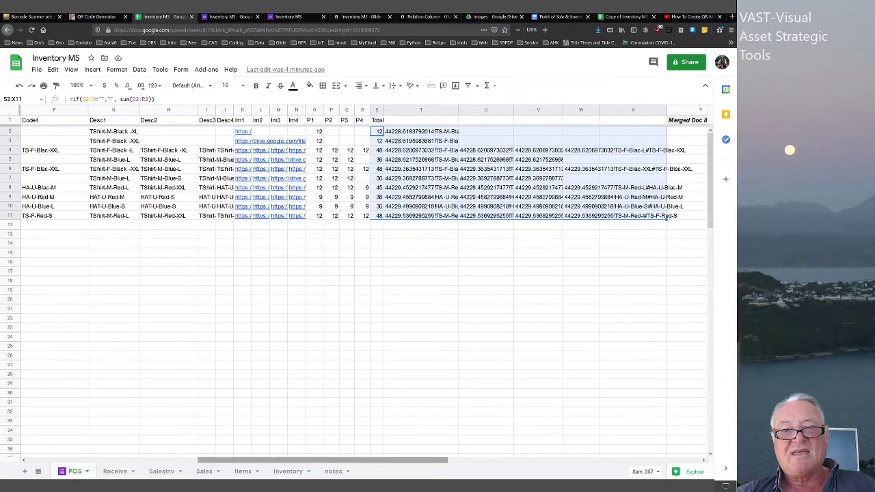
drag(410, 460, 240, 460)
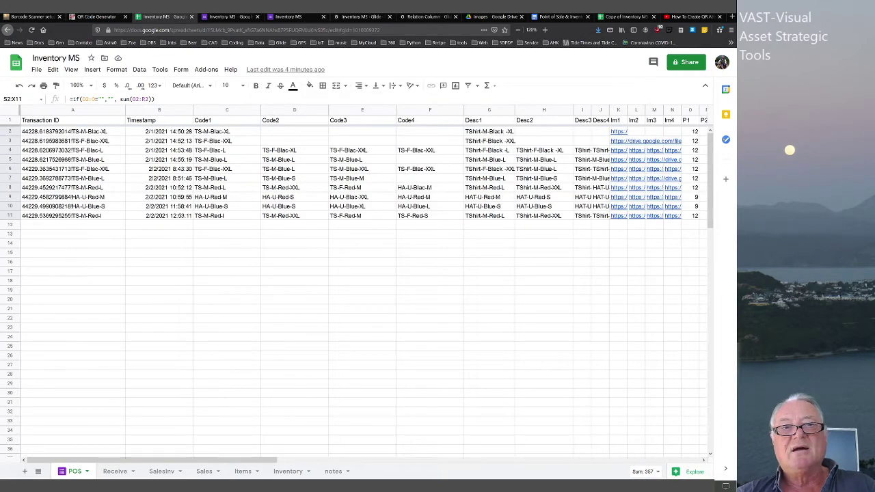
drag(72, 131, 489, 236)
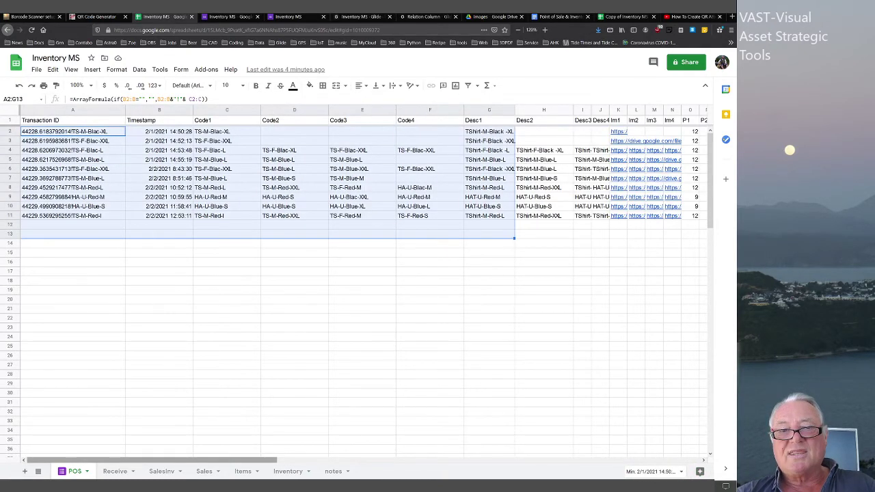
scroll(362, 274, right, 5)
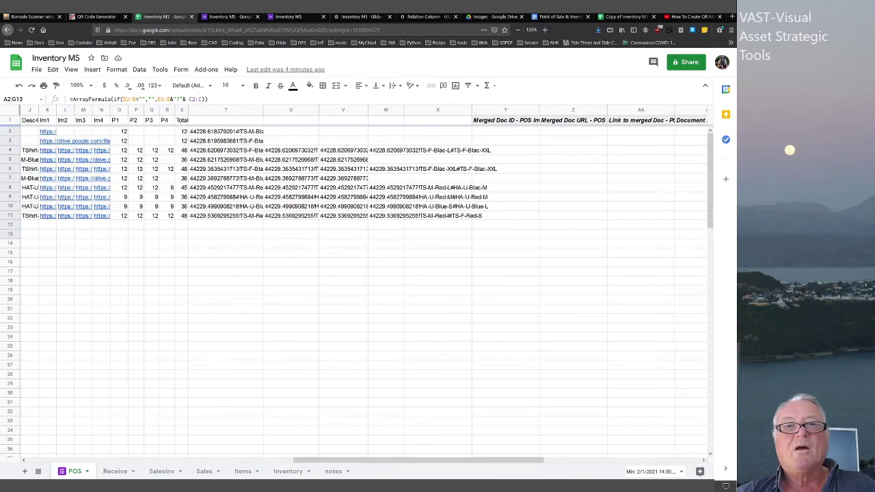
drag(182, 131, 472, 207)
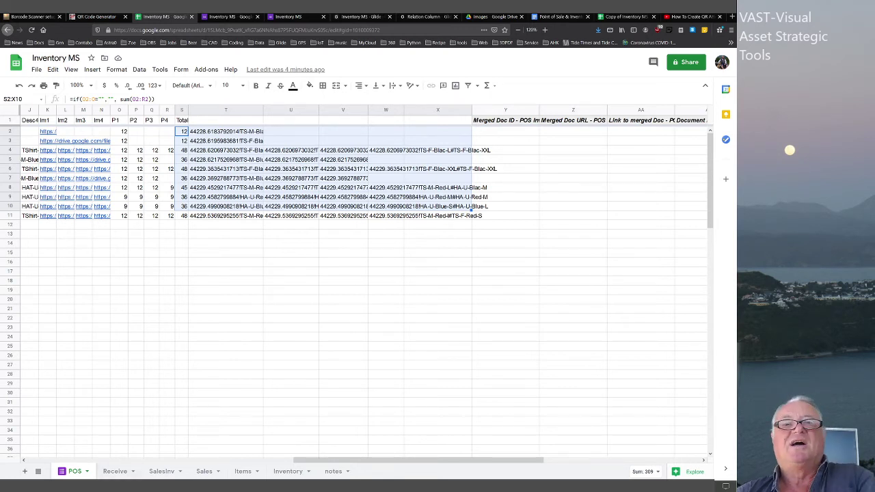
click(225, 215)
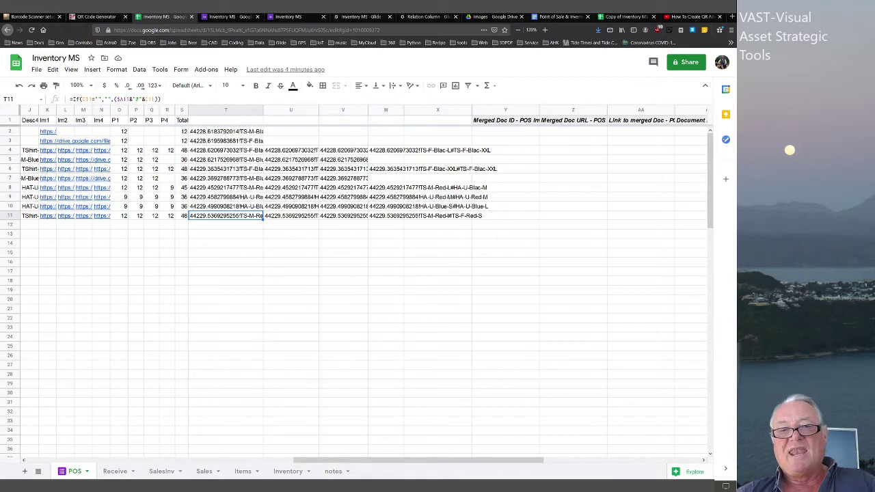
- Look over the merged document columns beside the combined IDs, and recheck the formula in T2
drag(418, 460, 491, 460)
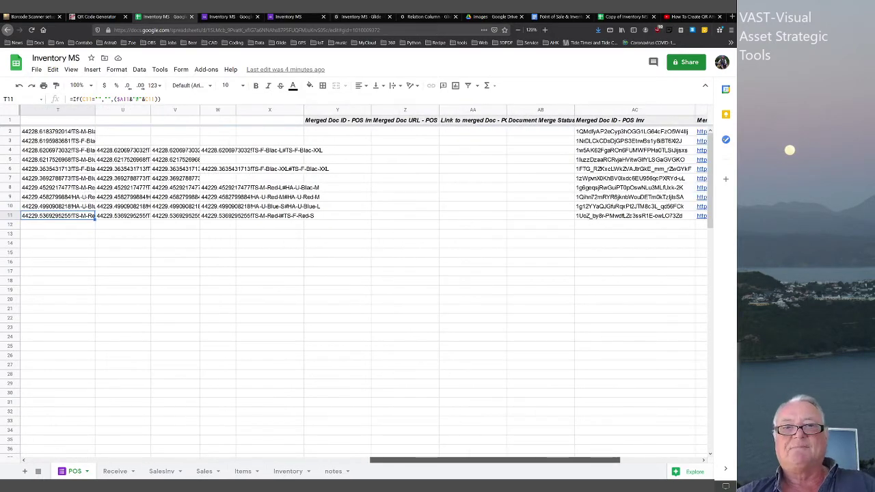
drag(491, 460, 277, 460)
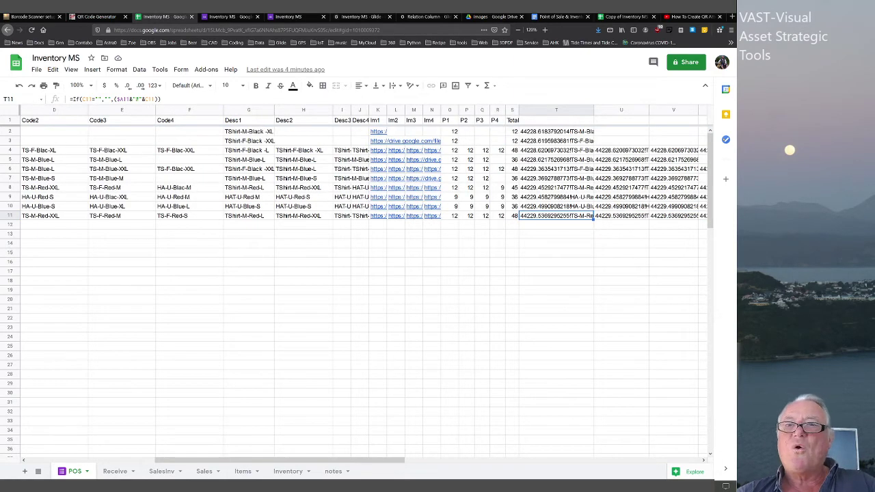
click(550, 131)
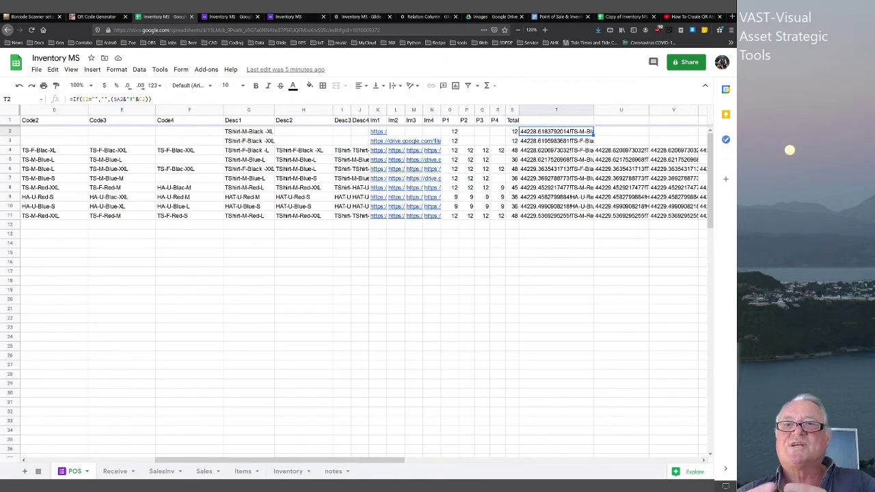
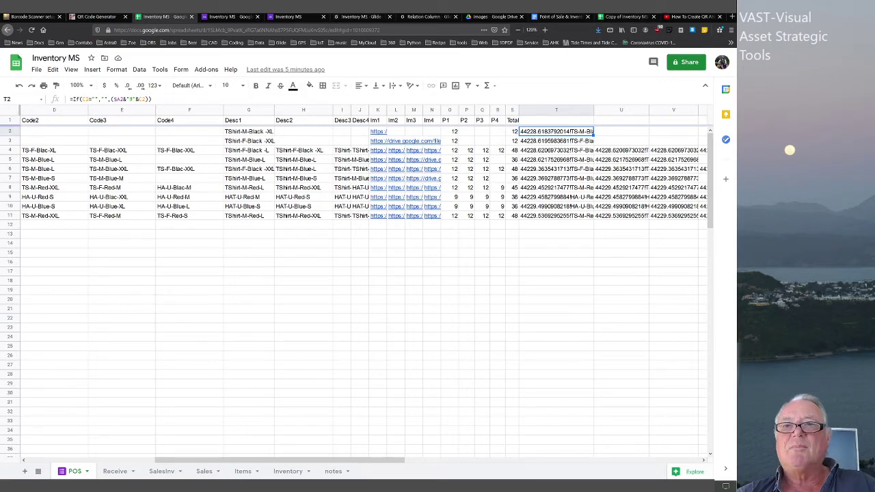
- Copy the combined IDs in T2:W11 and paste them at I51 on the Receive sheet of Copy of Inventory MS-older w lookup
drag(556, 131, 481, 217)
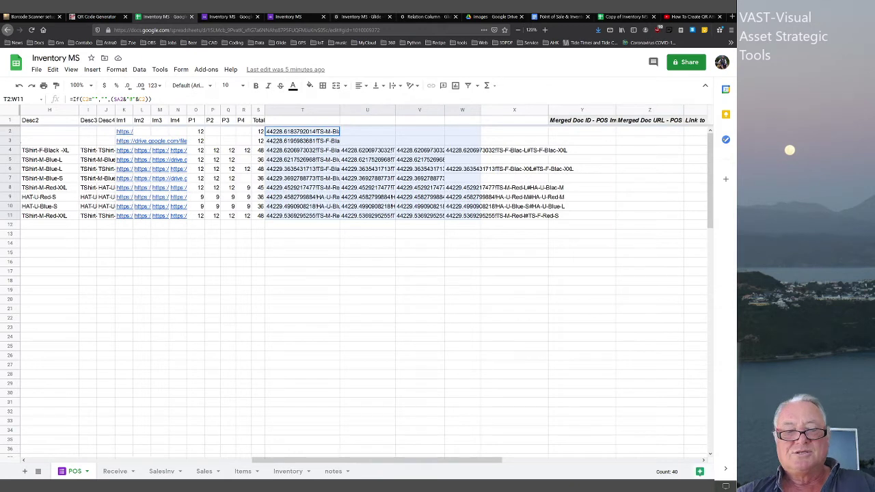
key(ctrl+c)
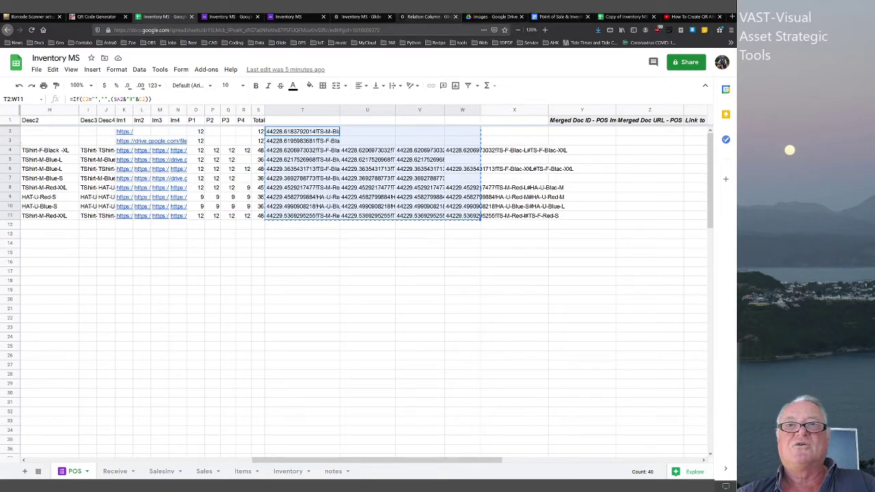
click(623, 17)
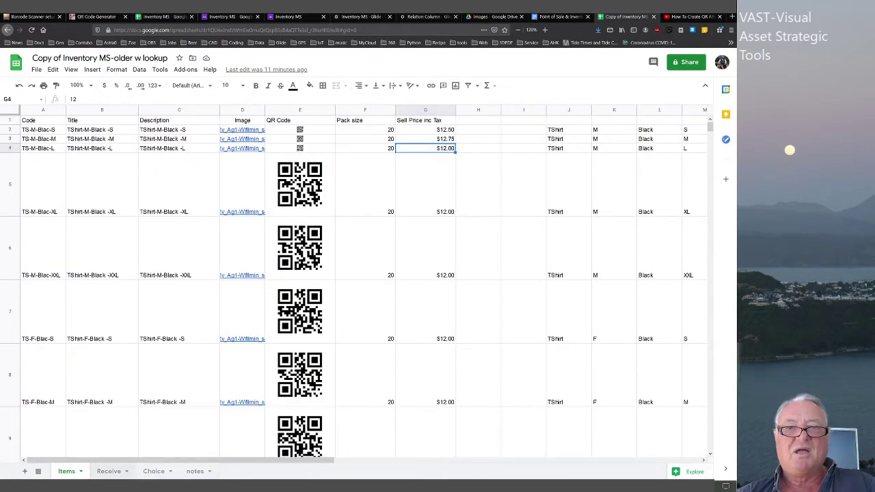
click(109, 472)
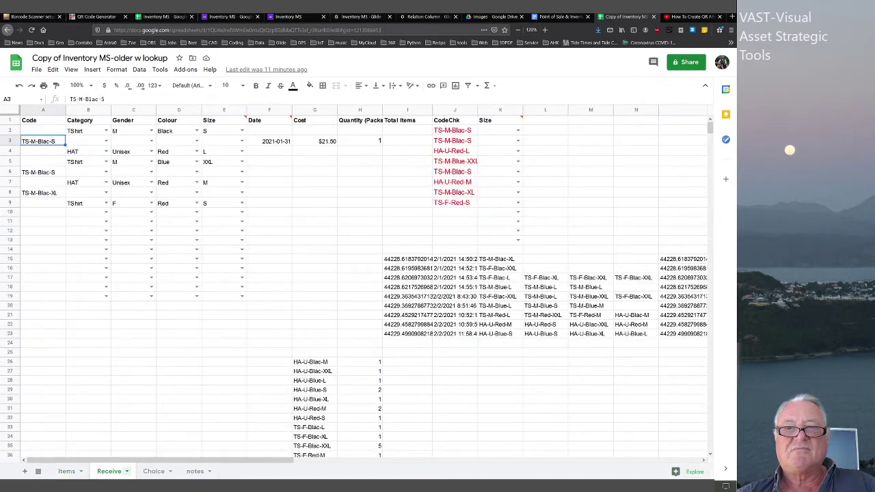
scroll(362, 287, down, 2)
scroll(362, 287, down, 15)
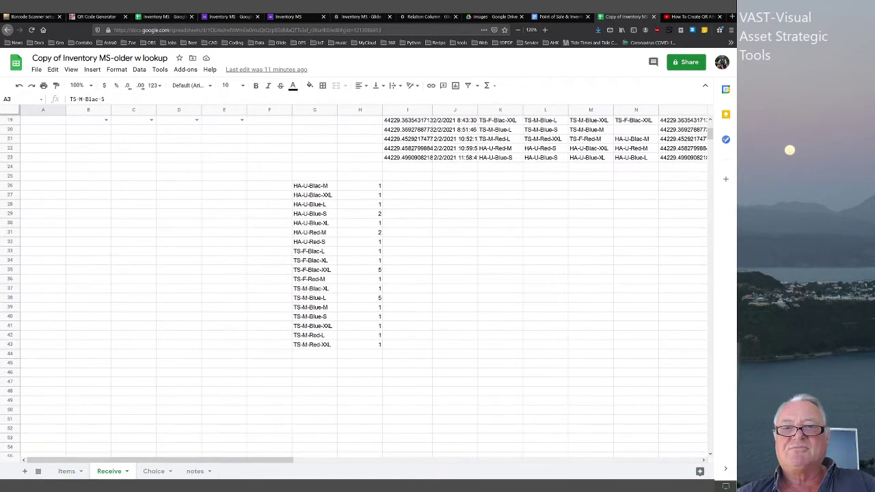
click(407, 195)
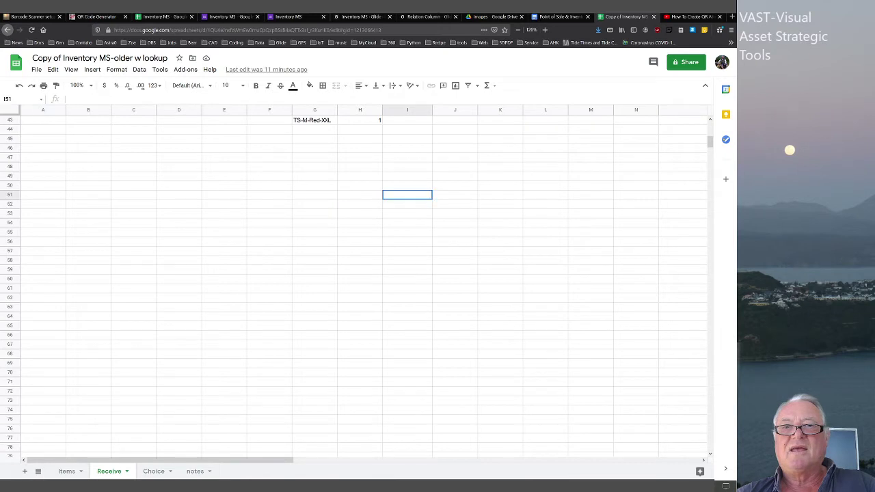
key(ctrl+v)
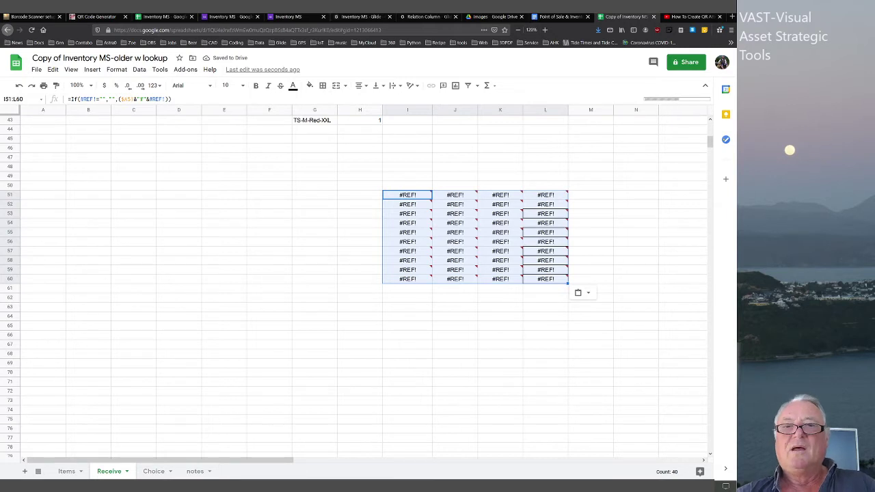
- Try pasting the copied combined IDs as values only into cells I51 and I64
click(397, 195)
right_click(397, 195)
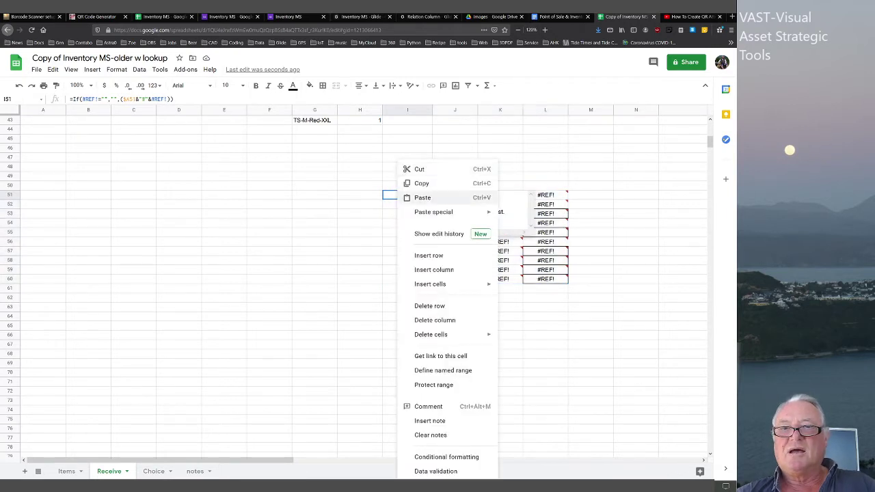
mouse_move(444, 212)
click(539, 215)
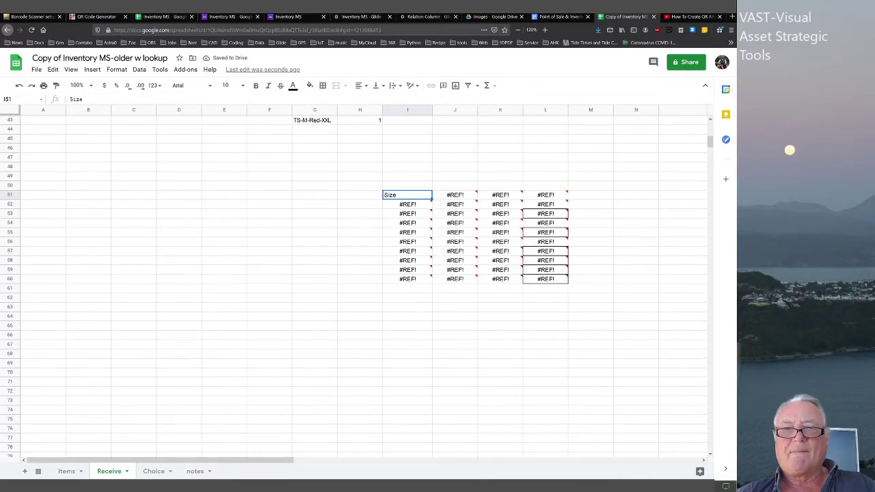
click(407, 316)
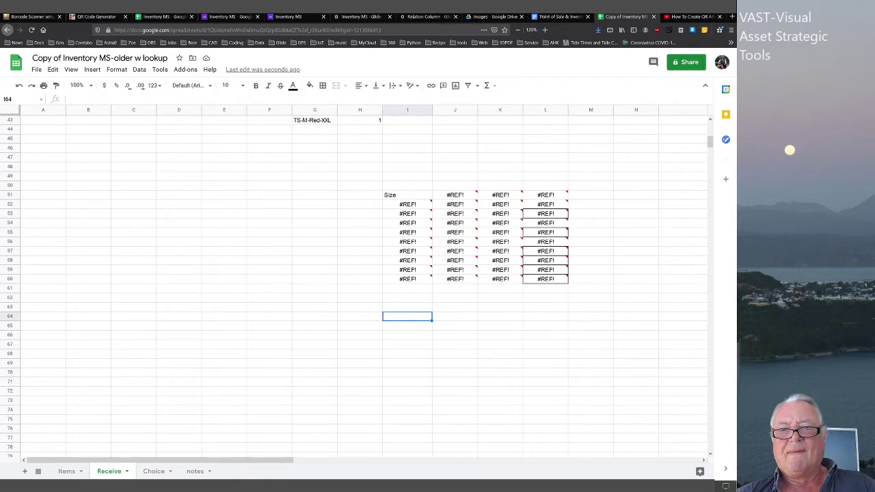
right_click(407, 314)
mouse_move(451, 204)
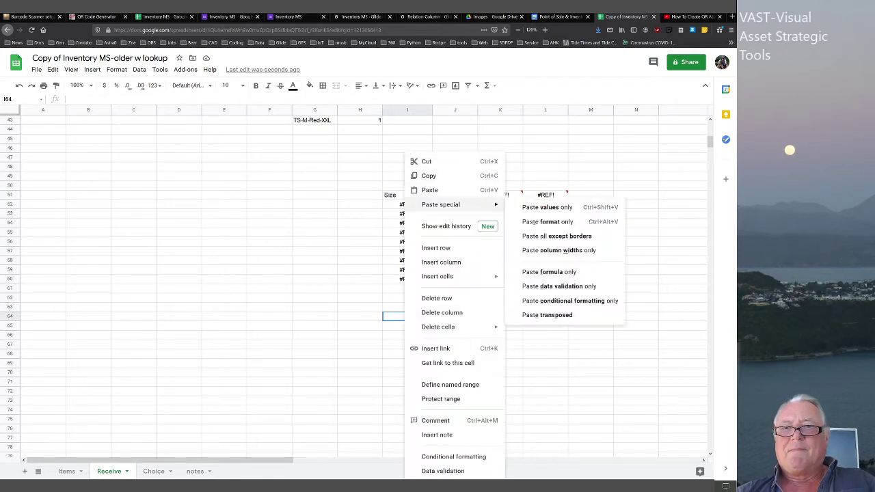
click(546, 207)
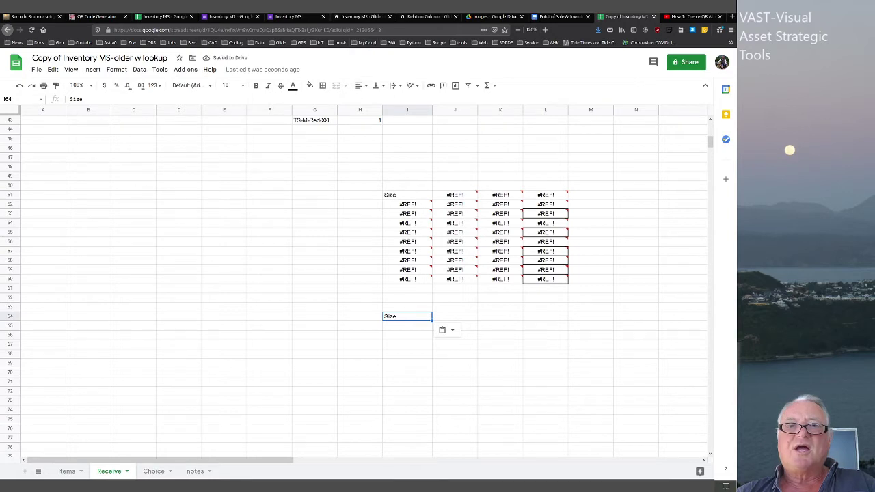
- Recheck the copied range in Inventory MS, and retry the values-only paste on the copy's Receive sheet in I64 and I65
click(162, 17)
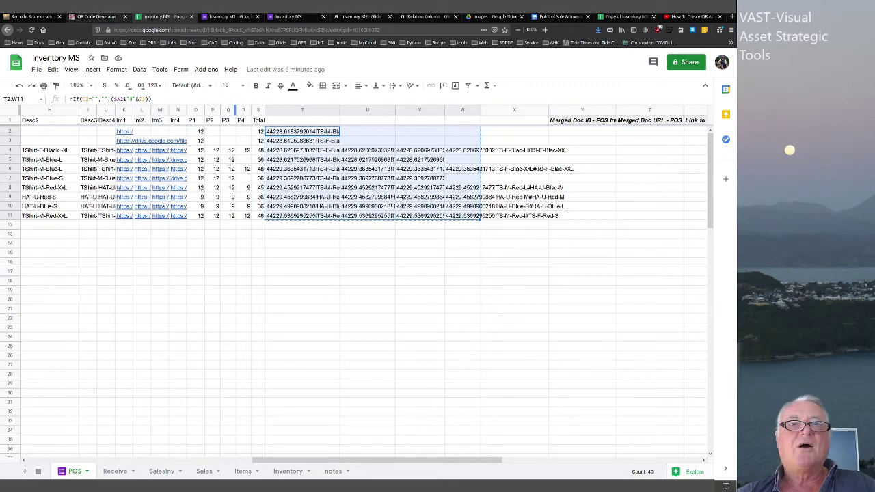
click(623, 16)
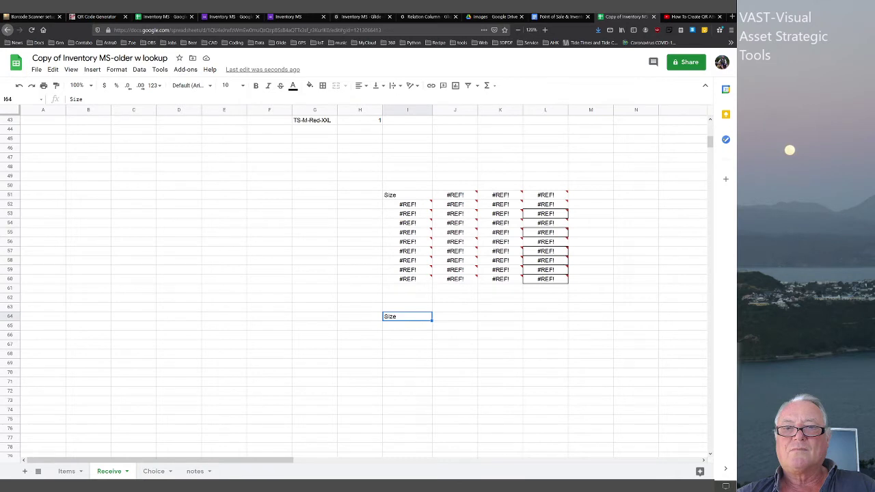
right_click(399, 316)
mouse_move(435, 205)
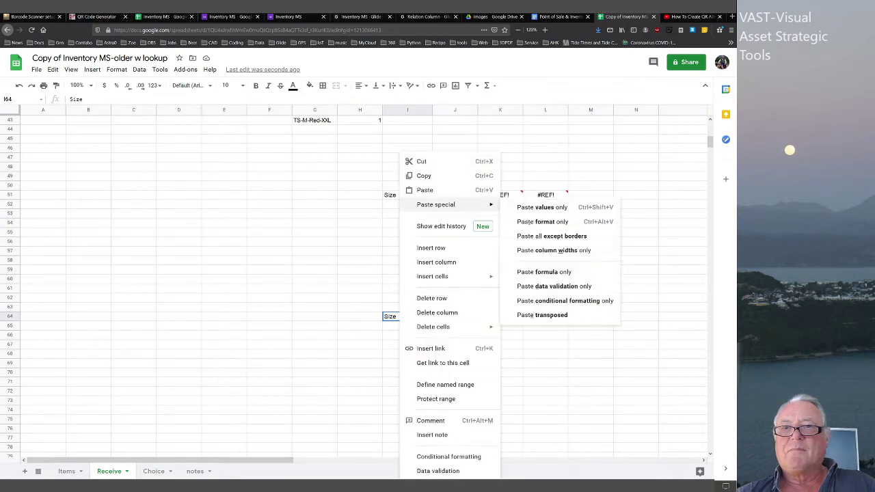
click(542, 207)
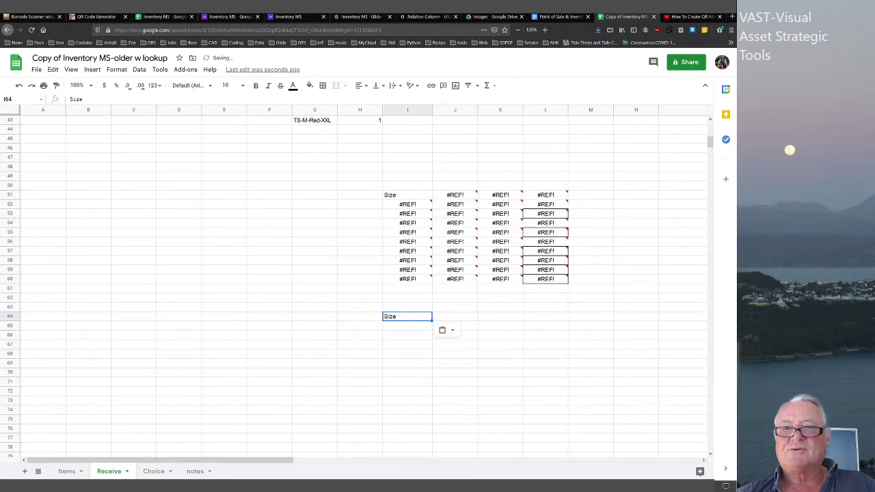
click(407, 326)
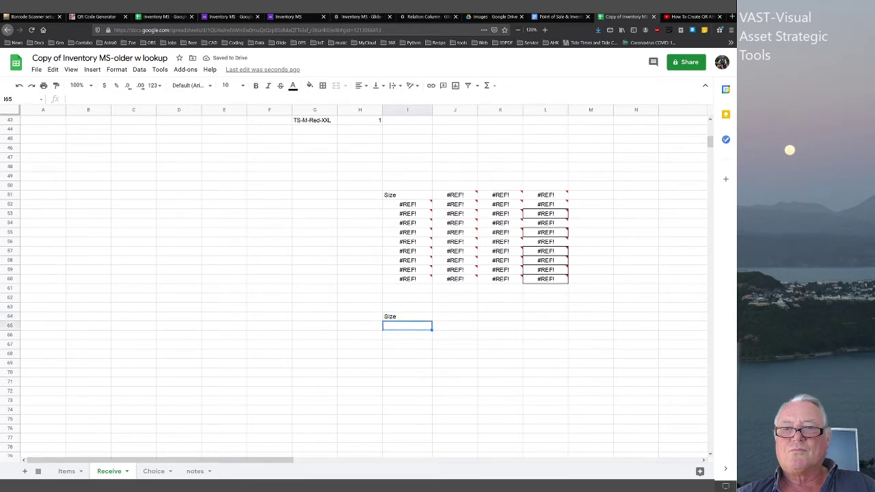
right_click(410, 325)
mouse_move(465, 204)
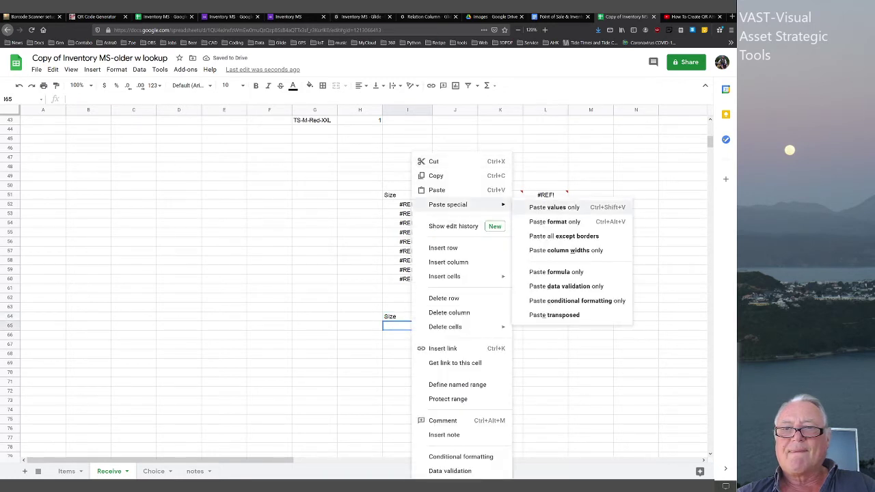
click(554, 208)
click(499, 325)
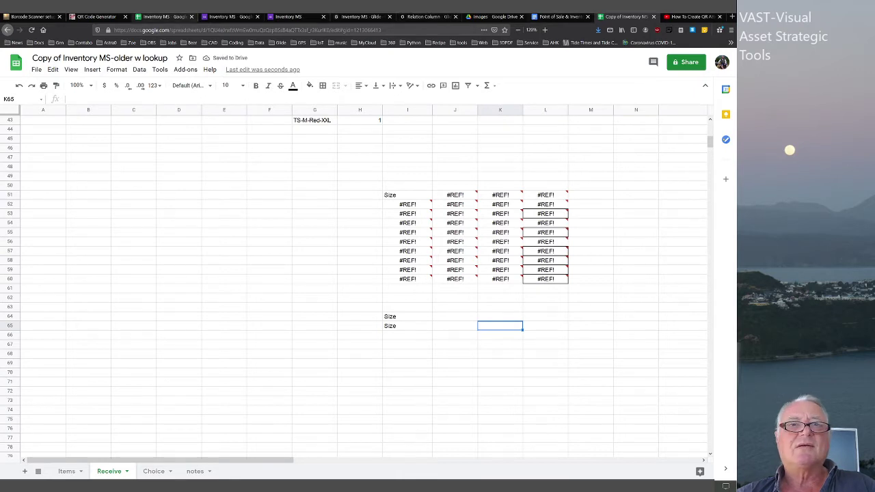
- Reselect T2:W11 on the Inventory MS POS sheet and paste the combined IDs at I66 on the copy's Receive sheet
key(ctrl+3)
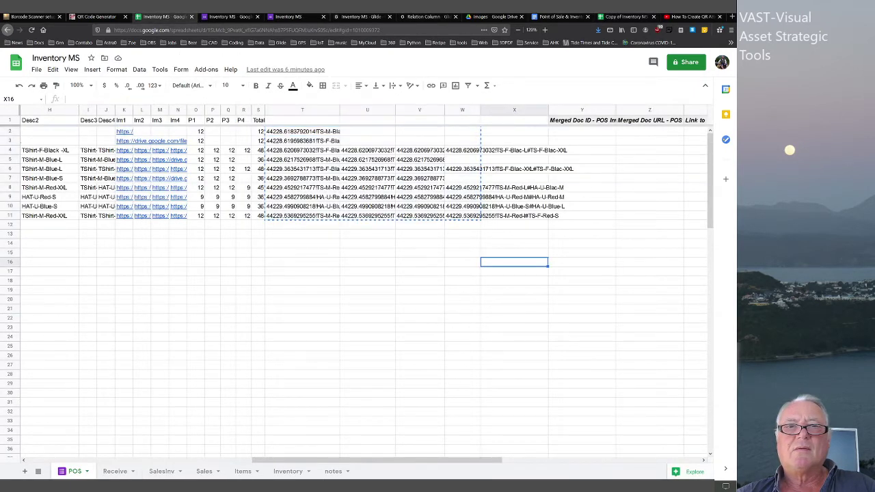
drag(302, 132, 462, 216)
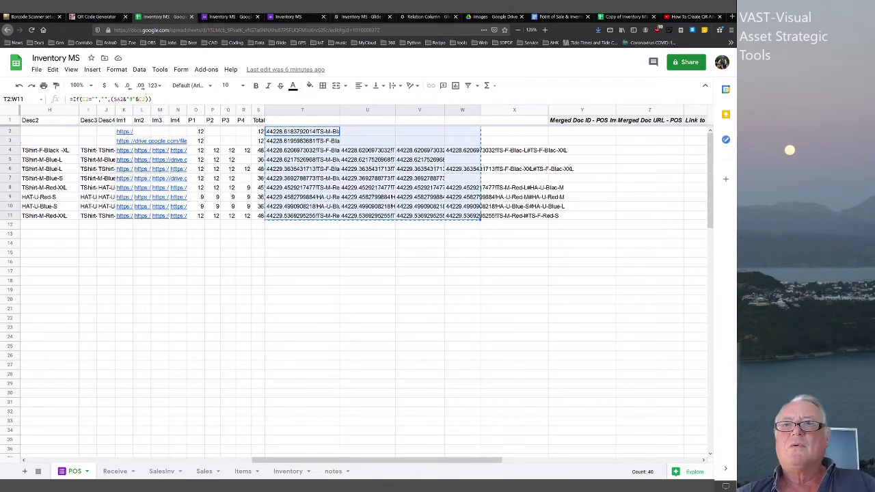
click(625, 16)
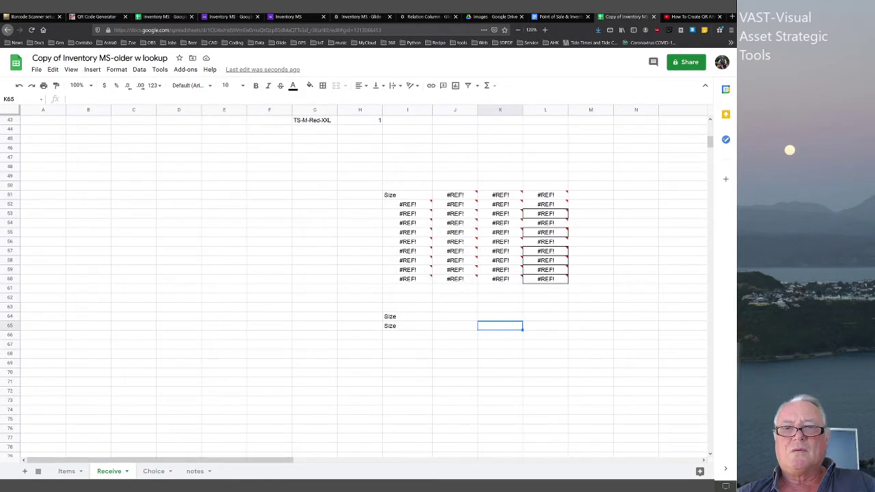
drag(408, 344, 407, 335)
click(407, 335)
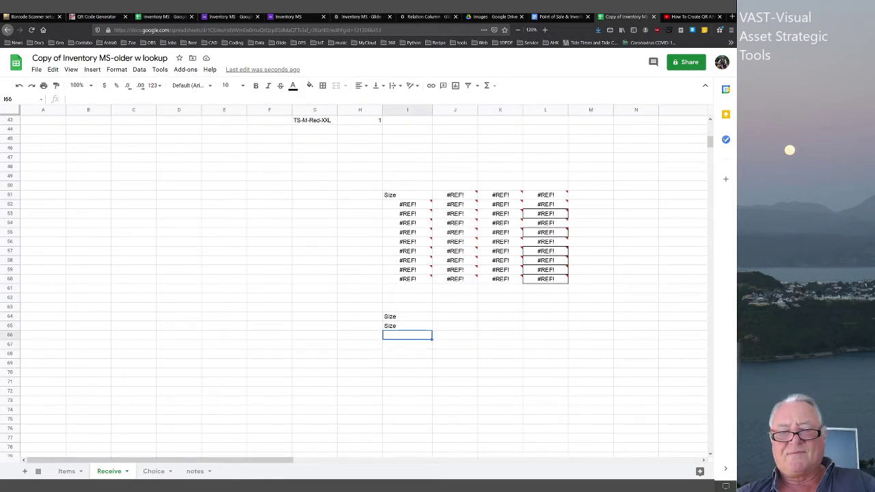
text(#REF!	#REF!	#REF!	#REF! #REF!	#REF!	#REF!	#REF! #REF!	#REF!	#REF!	#REF! #REF!	#REF!	#REF!	#REF! #REF!	#REF!	#REF!	#REF! #REF!	#REF!	#REF!	#REF! #REF!	#REF!	#REF!	#REF! #REF!	#REF!	#REF!	#REF! #REF!	#REF!	#REF!	#REF! #REF!	#REF!	#REF!	#REF!)
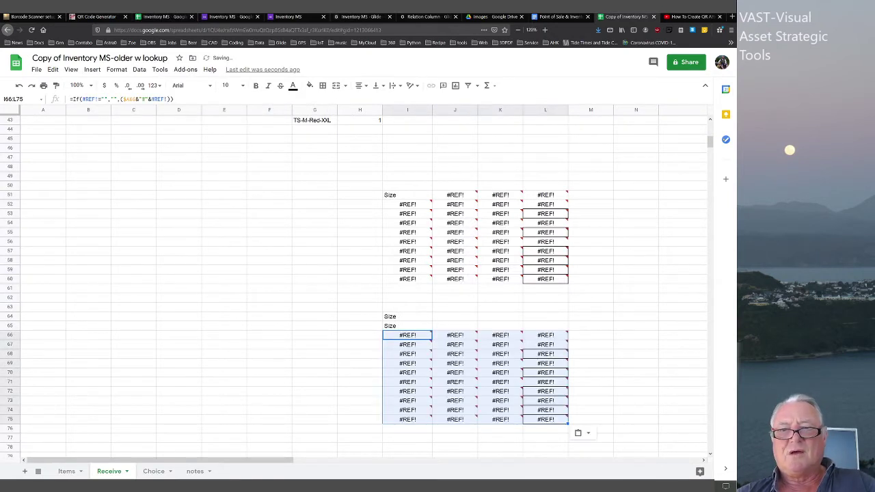
- Try a values-only paste over the pasted block I66:L75
right_click(397, 334)
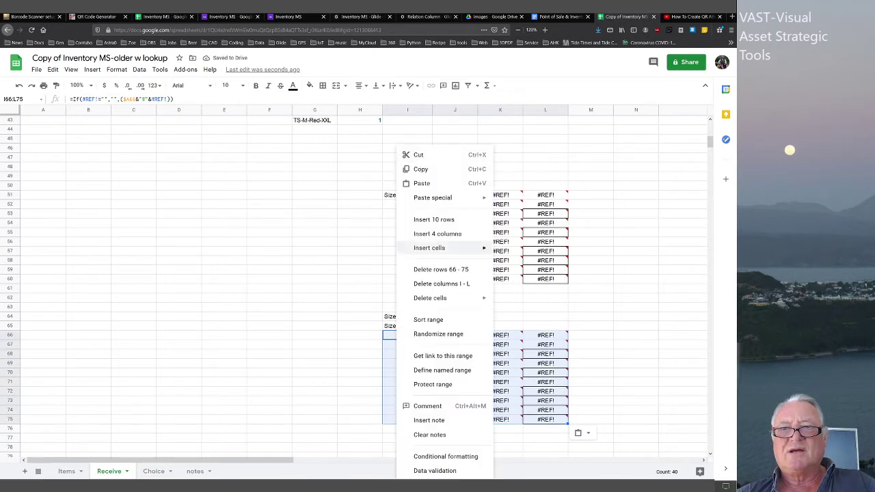
mouse_move(437, 197)
key(ctrl+shift+v)
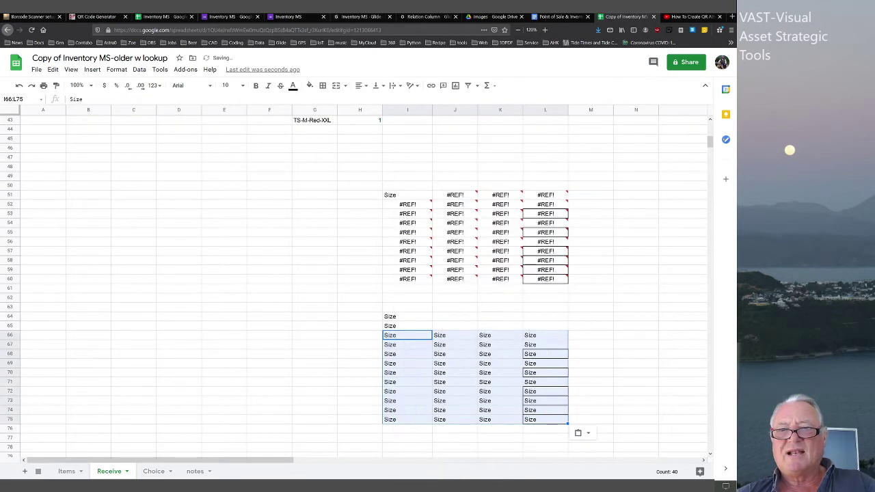
click(590, 334)
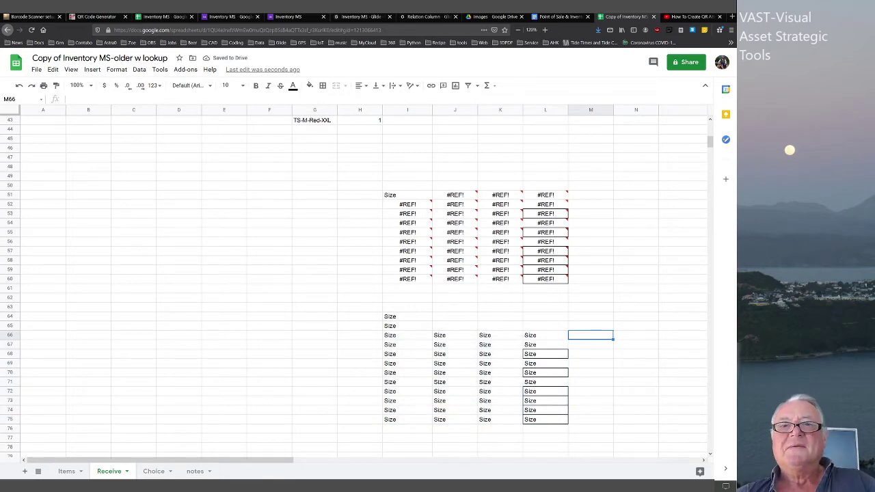
- Clear the trial pastes from the range I50:N85 on the Receive sheet
drag(407, 185, 658, 451)
key(Delete)
scroll(362, 280, up, 5)
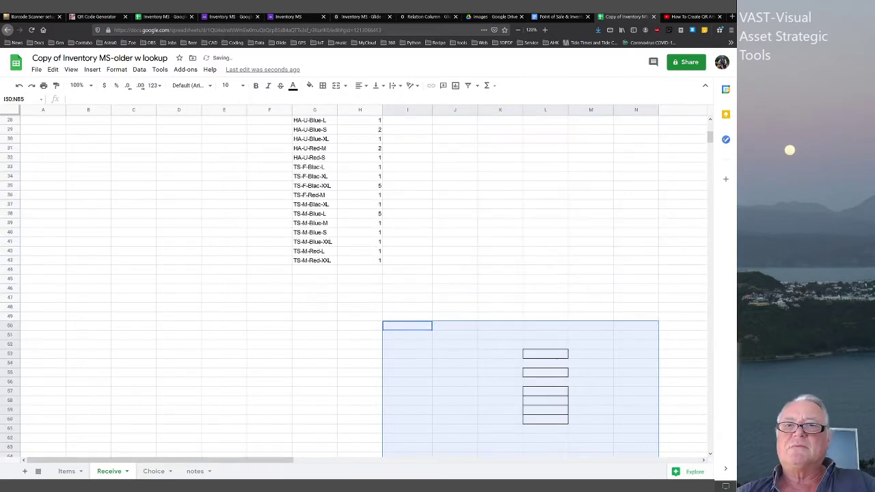
- Examine the sales rows 15 to 23 on the Receive sheet, checking the code in N17 and the combined-code formula in O15
scroll(353, 287, up, 4)
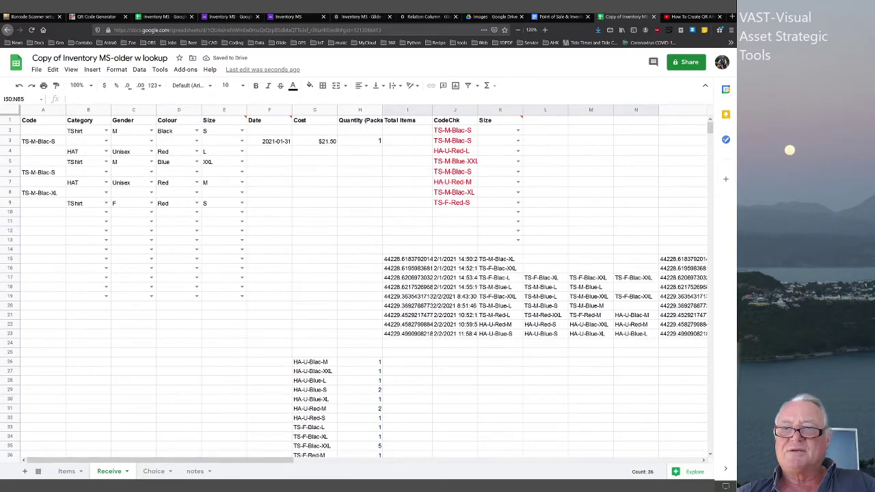
scroll(362, 287, right, 5)
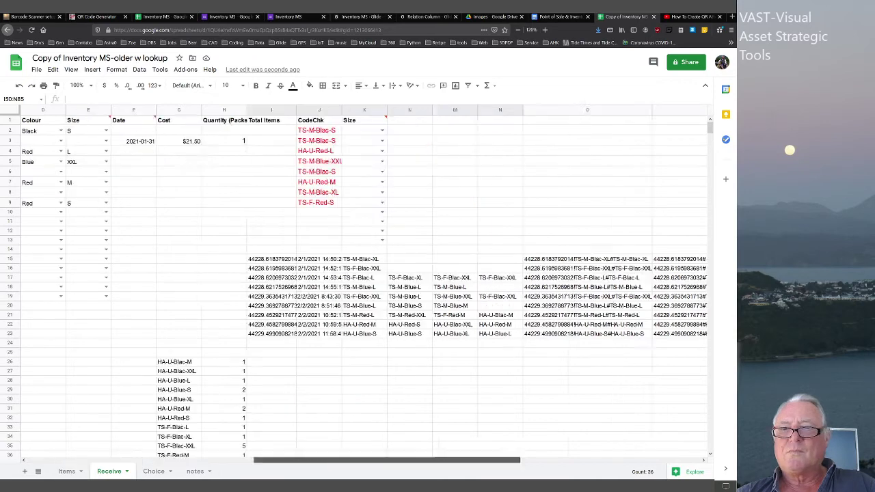
scroll(362, 287, left, 3)
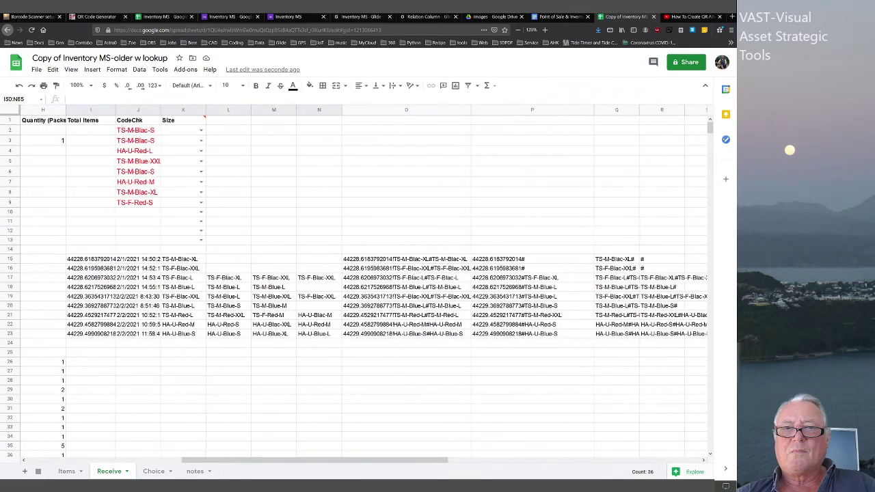
click(318, 278)
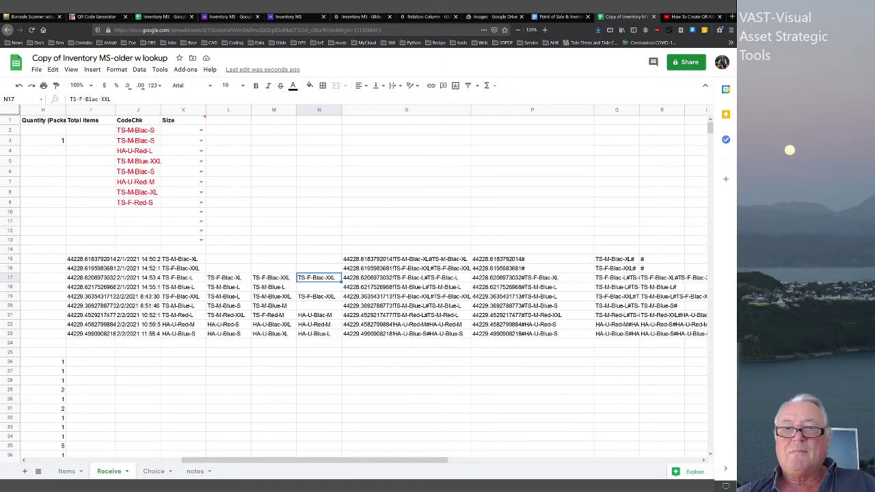
click(406, 259)
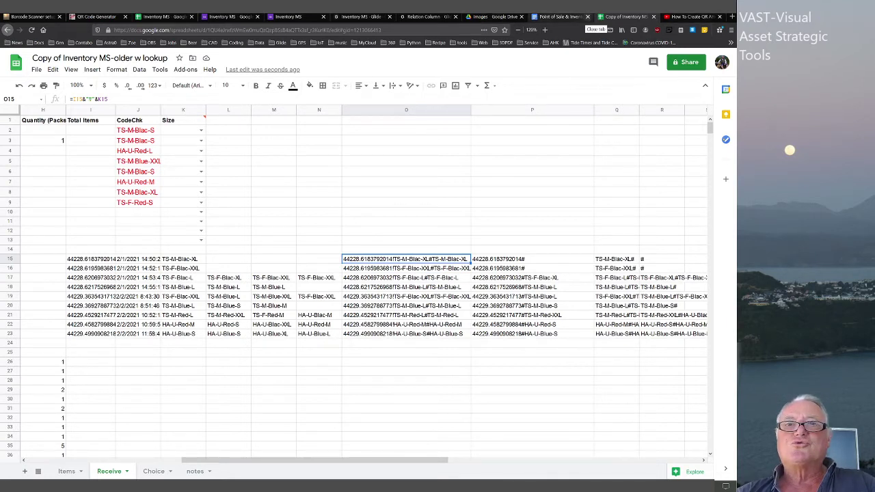
- Return to the Inventory MS spreadsheet and view the POS sheet's first columns, from Transaction ID to Code4
click(163, 16)
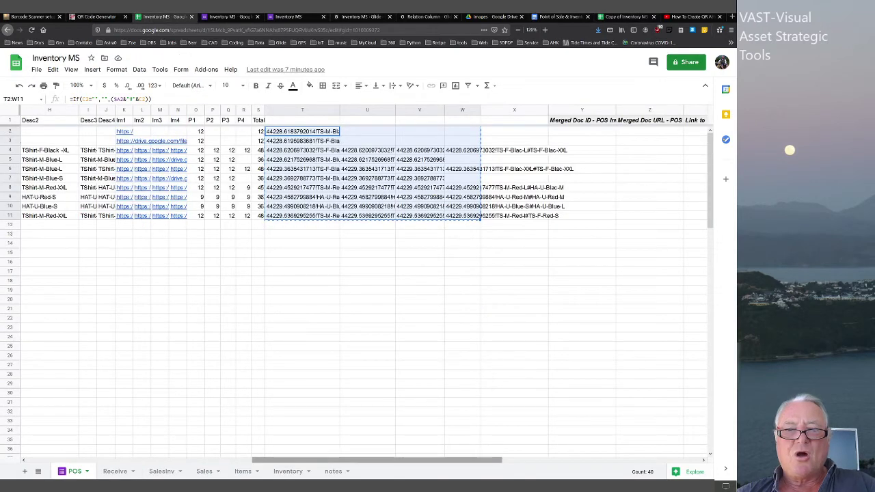
drag(376, 460, 149, 460)
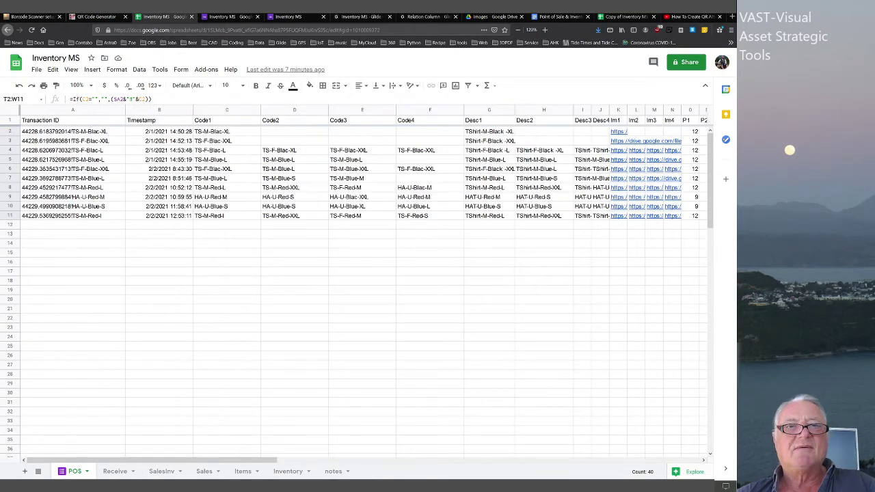
- Copy the POS rows A2:F11 and paste them at cell I15 on the Receive sheet of Copy of Inventory MS-older w lookup
drag(69, 131, 429, 215)
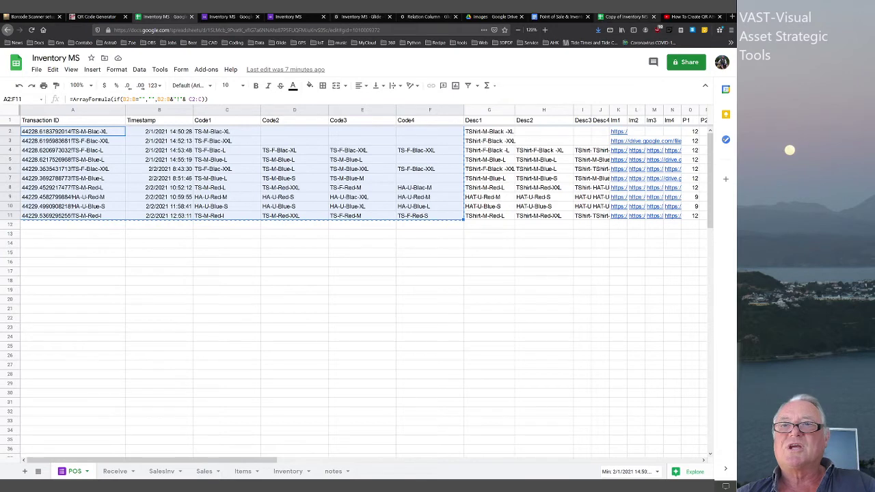
click(623, 16)
click(91, 333)
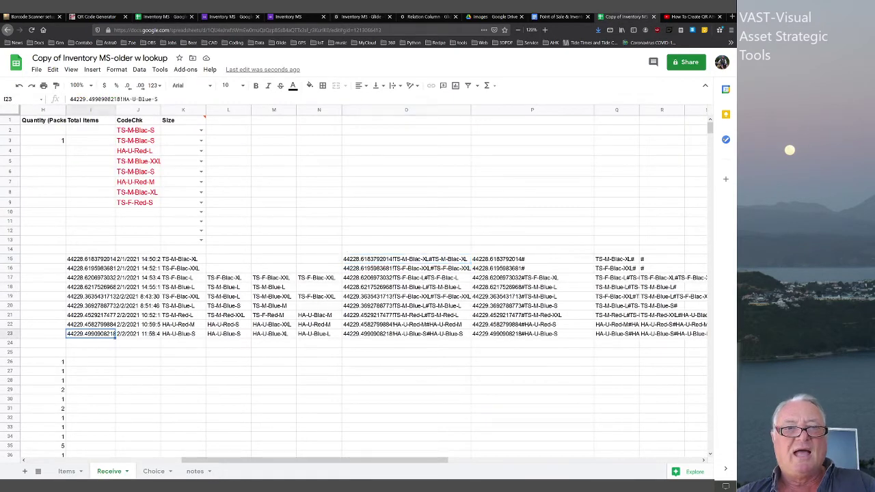
click(91, 259)
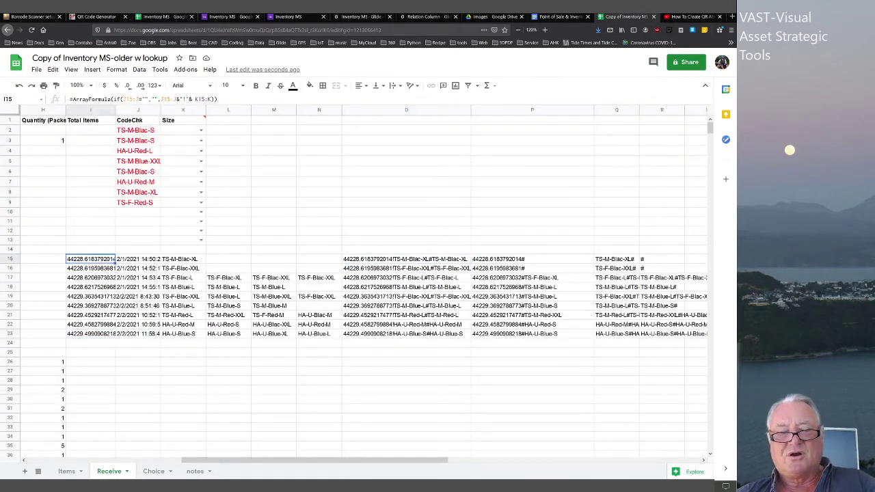
key(ctrl+v)
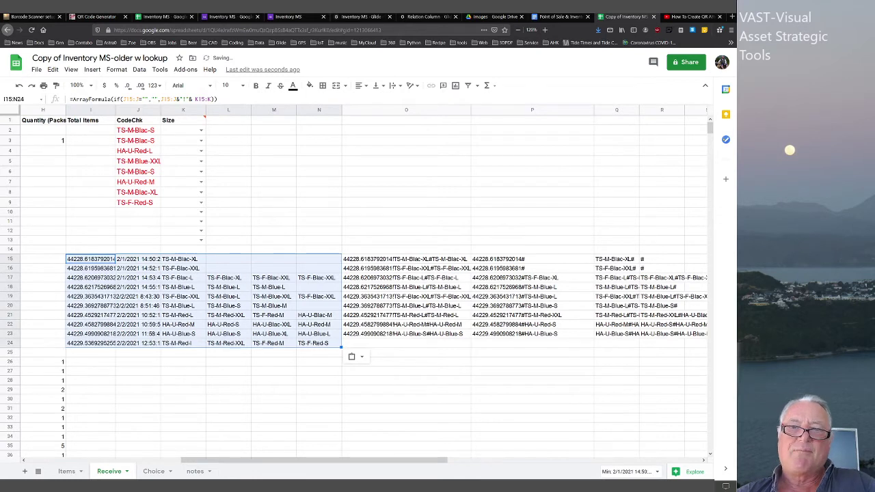
click(274, 381)
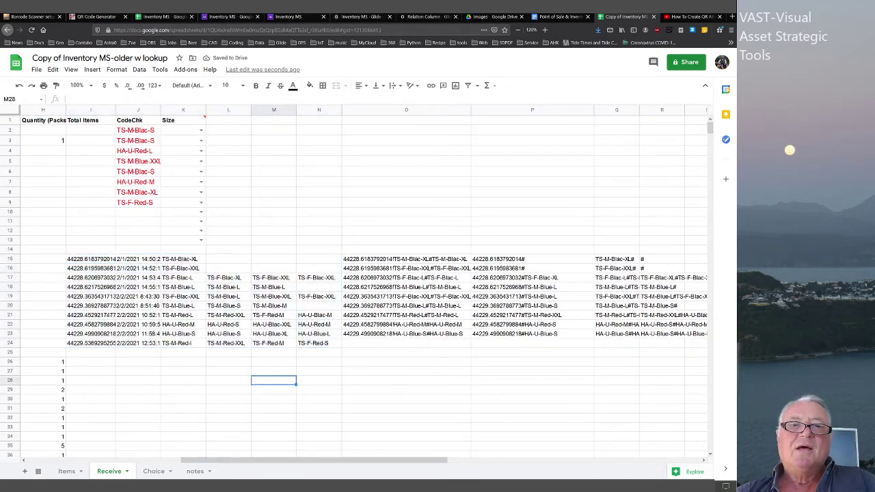
- Examine the row 15 transaction ID, timestamp and code cells I15 to K15 alongside the combined-code formula in O15
click(90, 259)
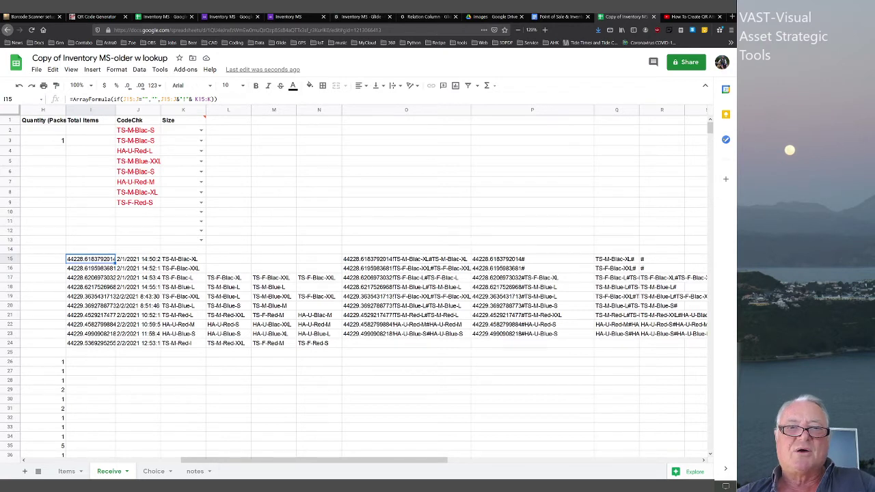
click(183, 259)
click(138, 259)
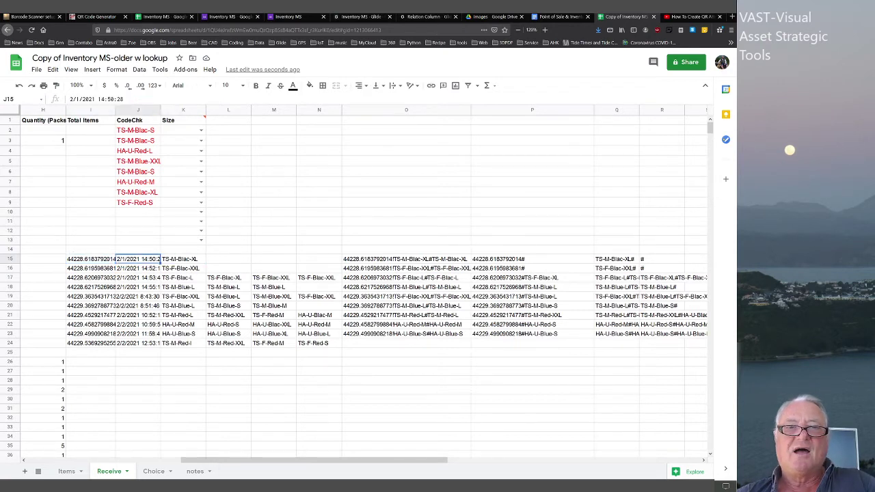
click(183, 259)
click(138, 259)
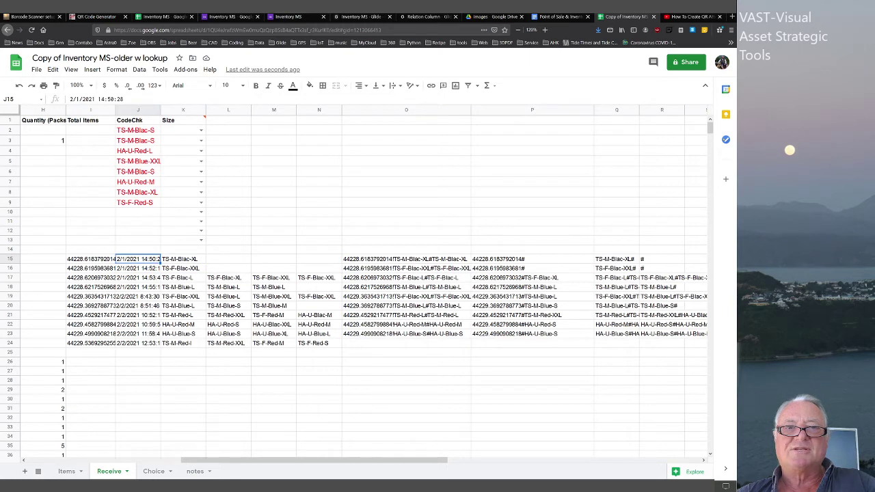
click(90, 259)
click(406, 259)
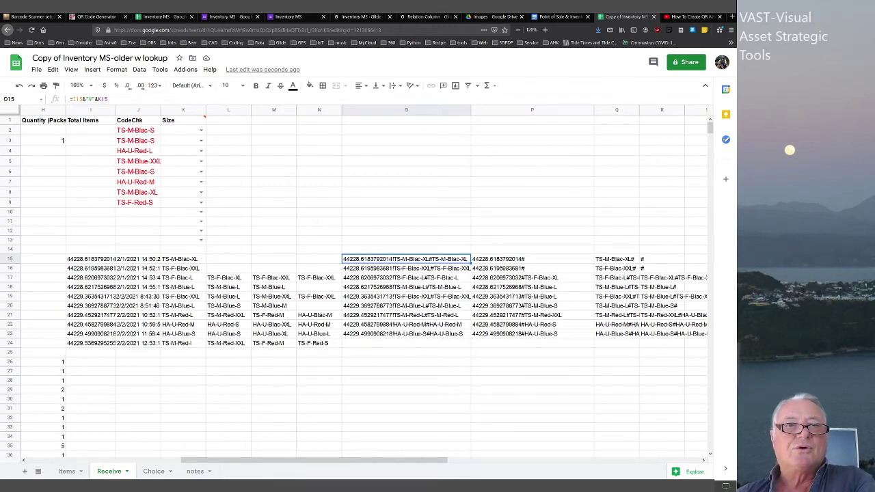
click(91, 259)
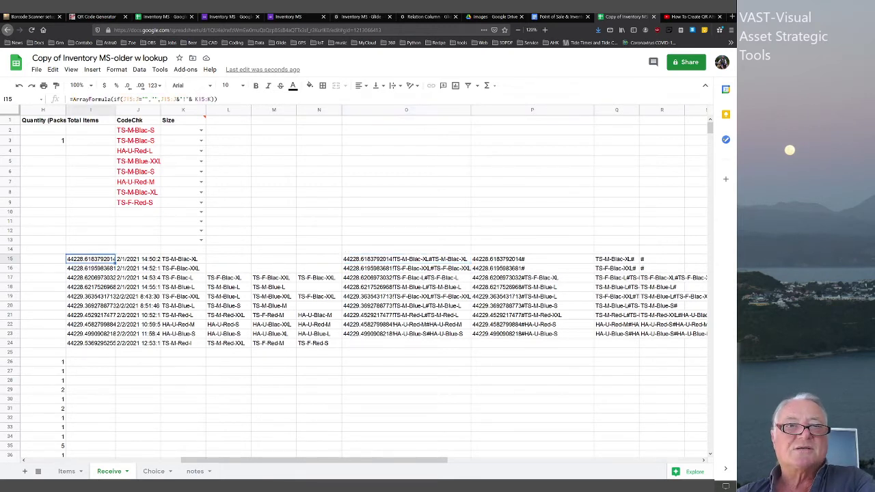
click(138, 259)
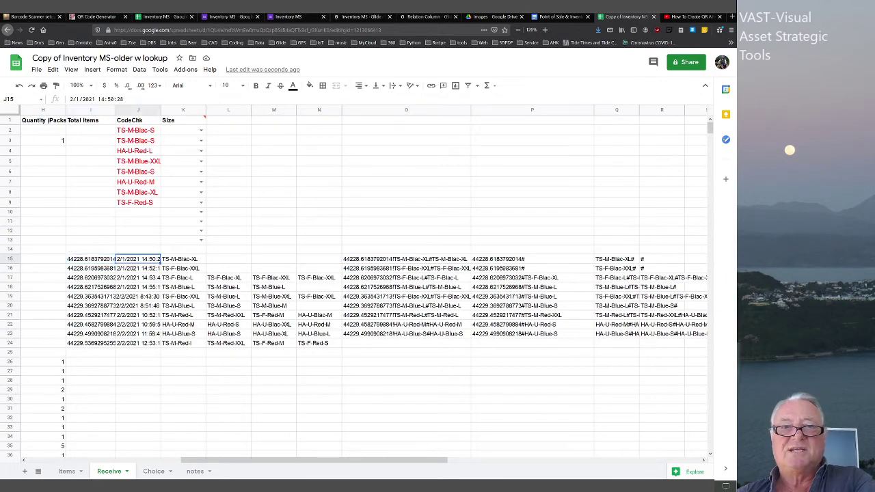
right_click(389, 222)
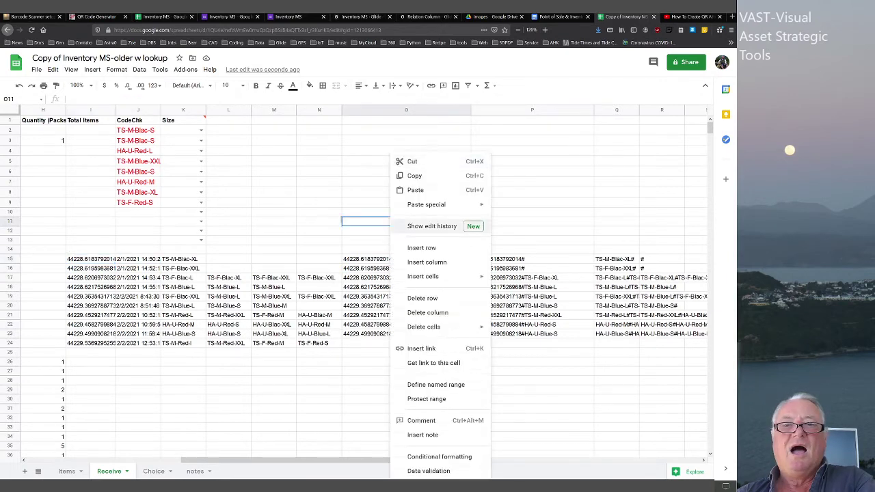
- Fill the O15 combined-code formula across row 15 to column S and check the cells that its copies reference
click(372, 260)
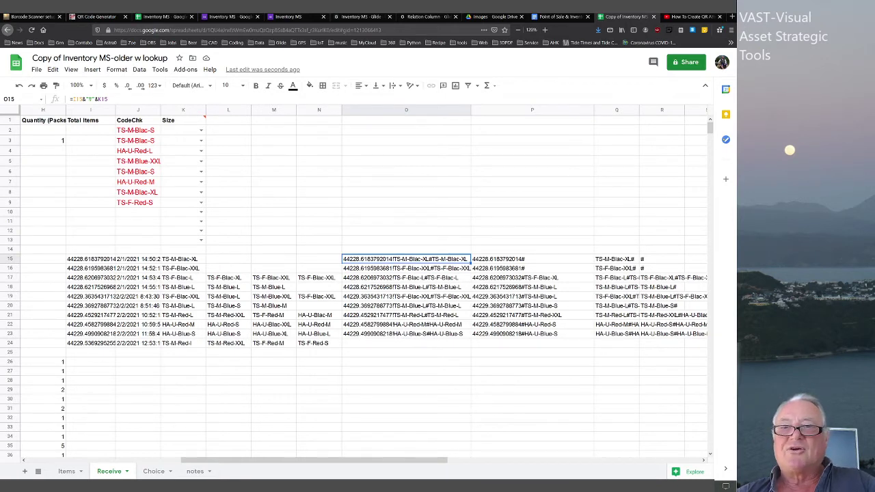
drag(470, 263, 695, 260)
click(532, 259)
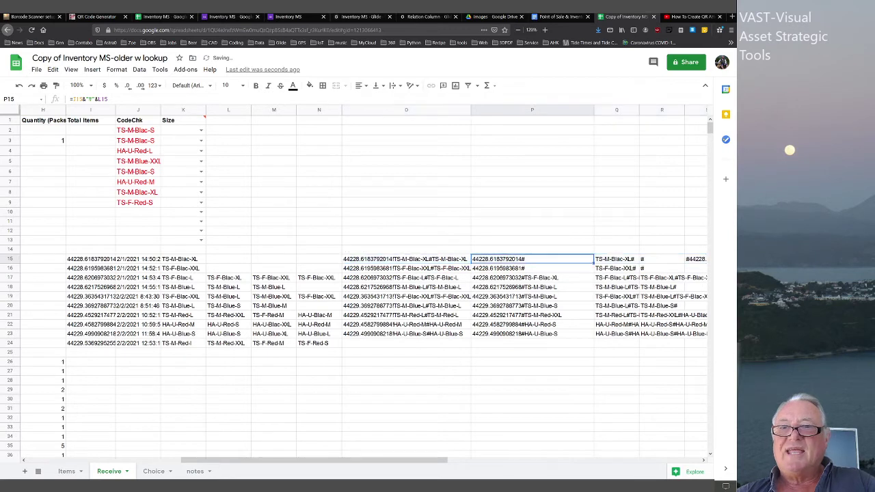
click(615, 259)
click(229, 259)
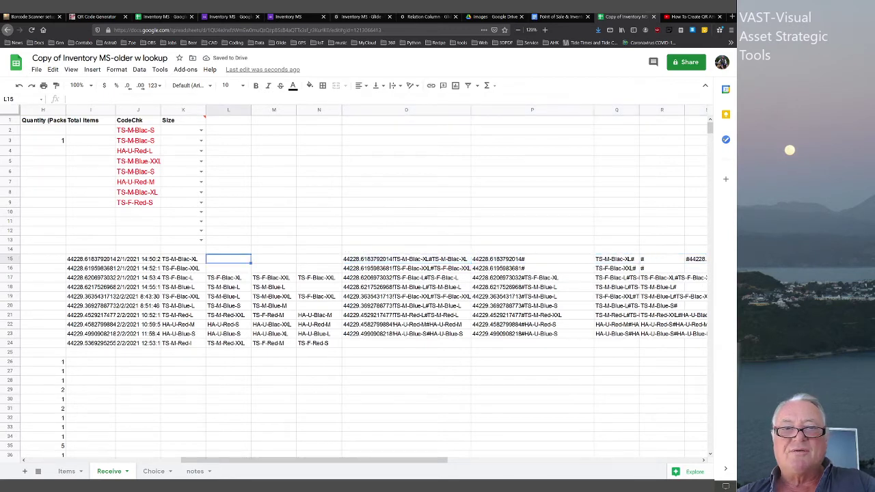
click(274, 259)
- Make the transaction ID reference in O15 absolute so the formula reads =$I$15&"#"&K15
click(406, 259)
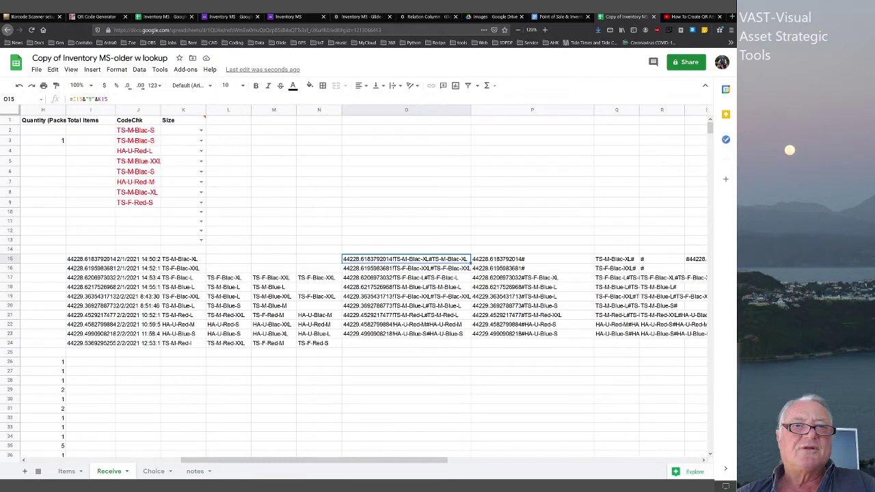
drag(83, 99, 73, 99)
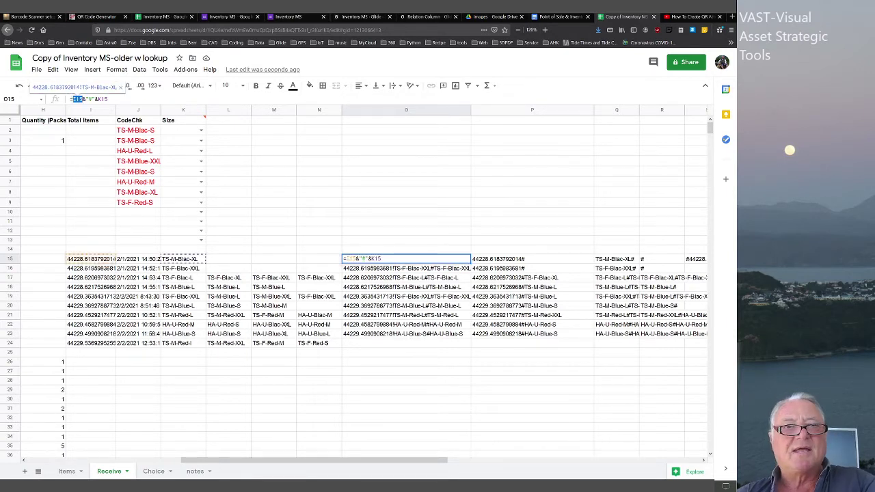
key(F4)
key(Return)
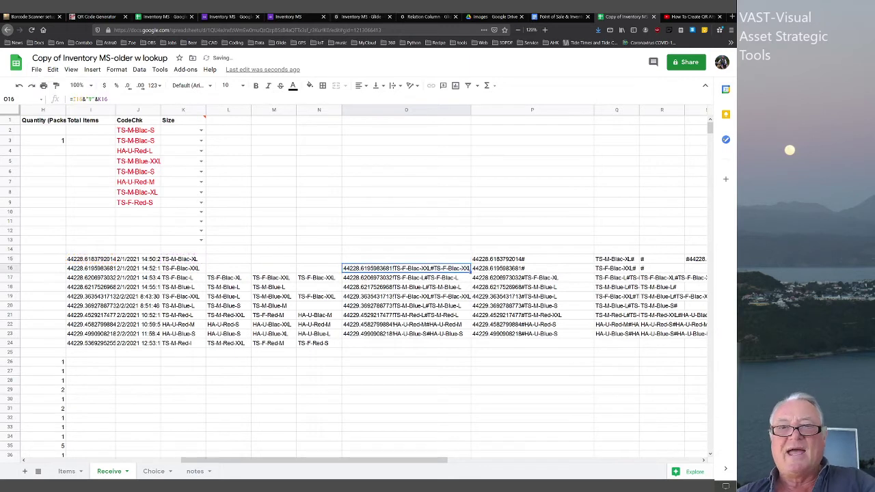
key(Up)
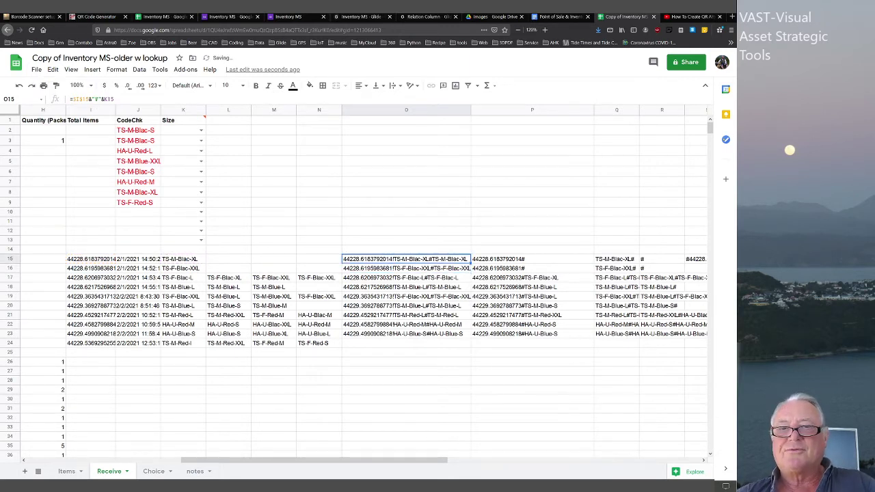
- Copy the O15 formula across O15:S15, widen column Q and check the copied formula in P15
key(ctrl+c)
key(shift+Right)
key(shift+Right)
key(shift+Right)
key(shift+Right)
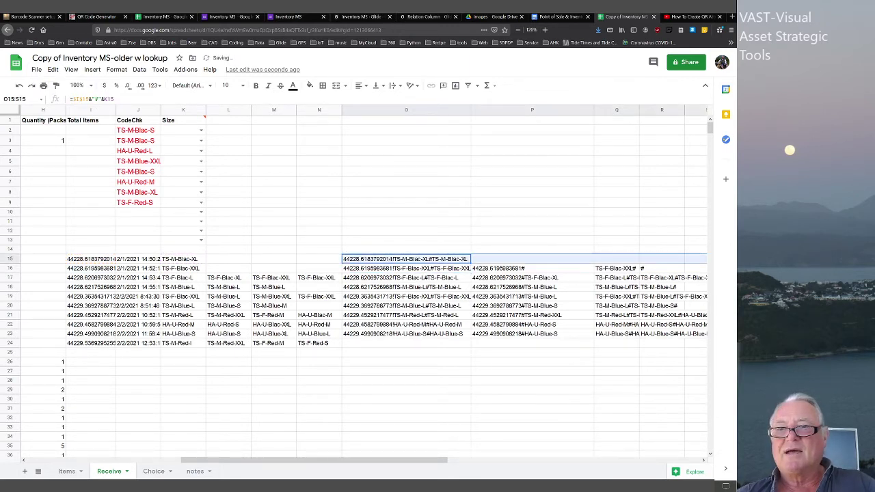
key(ctrl+v)
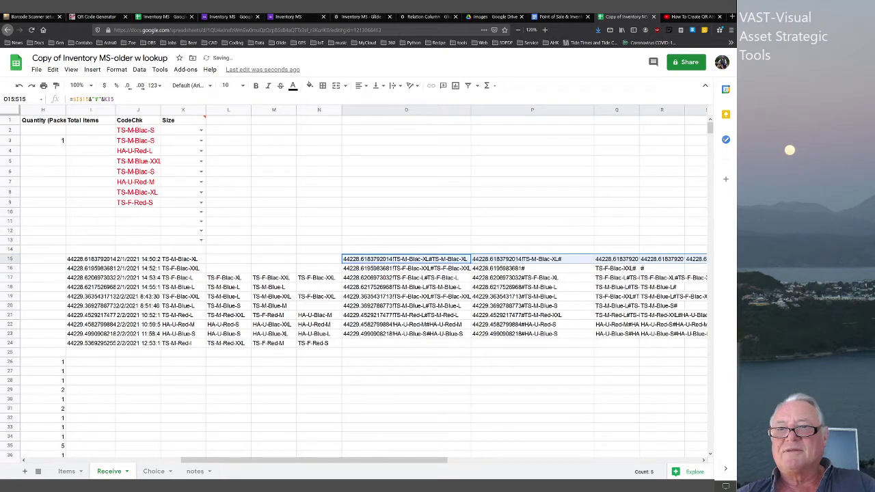
drag(638, 109, 671, 109)
click(532, 259)
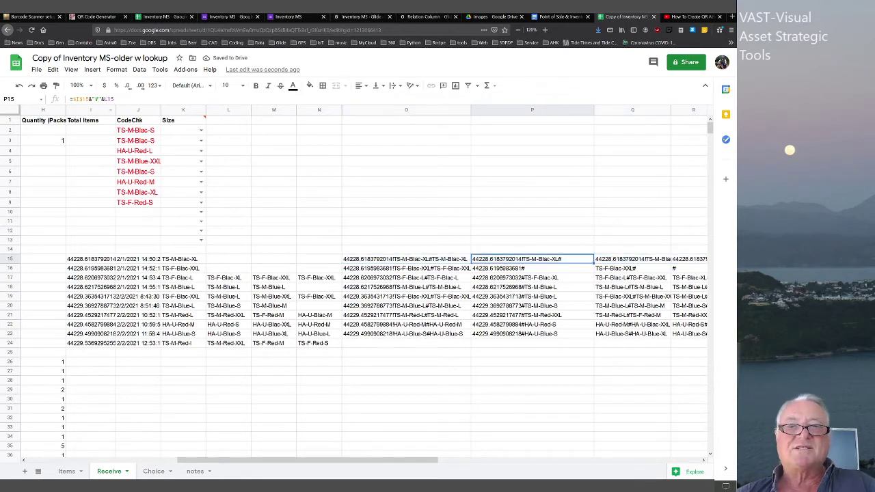
- Wrap the O15 formula in an IF function as =if($I$15&"#"&K15) and check the source formula in I15
click(405, 259)
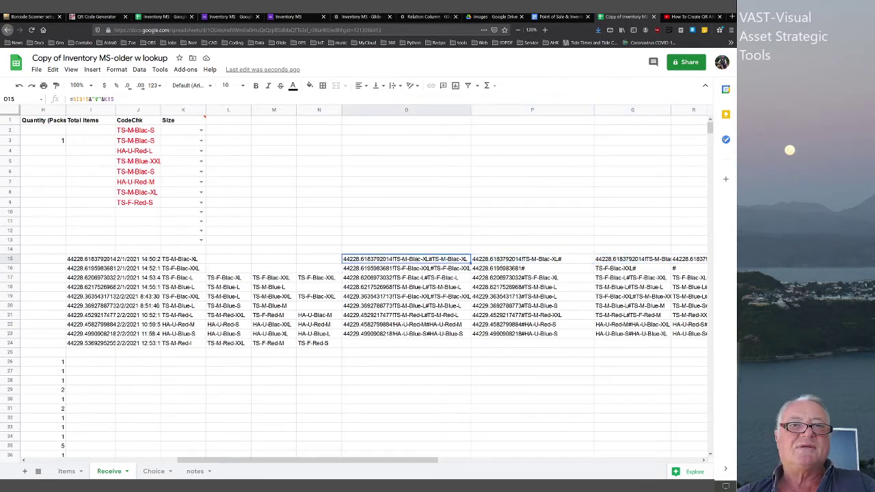
key(F2)
key(Home)
key(Right)
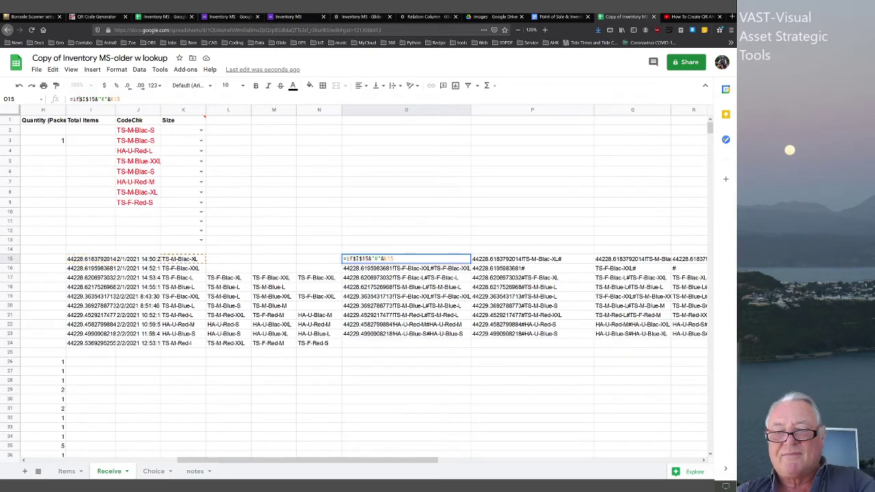
text(if()
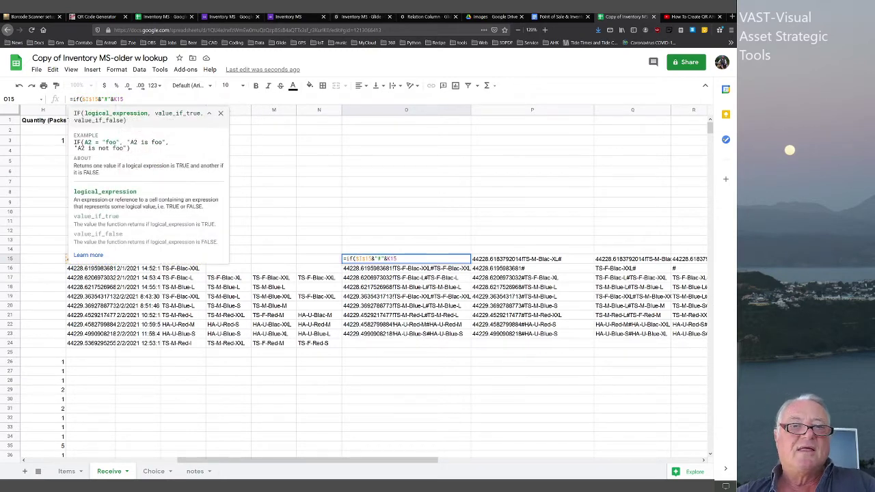
key(Return)
click(91, 259)
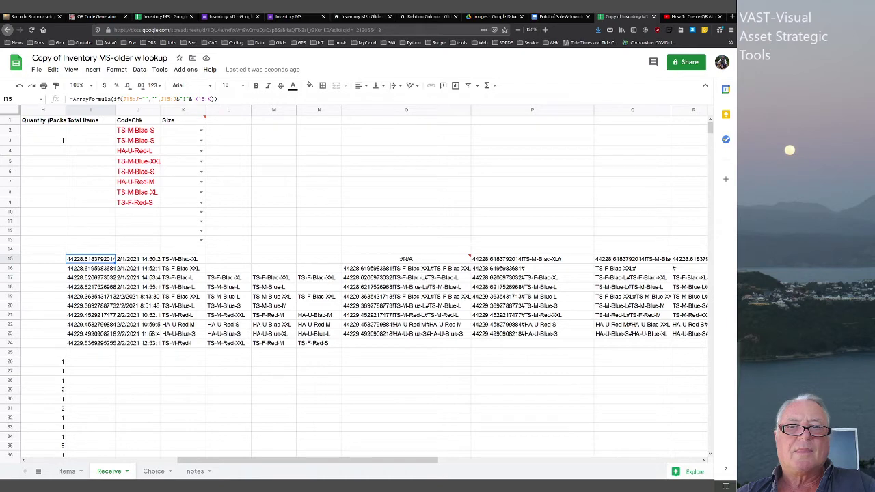
- Add the blank-cell test to O15 so the formula reads =if(I15="","",($I$15&"#"&K15))
click(405, 259)
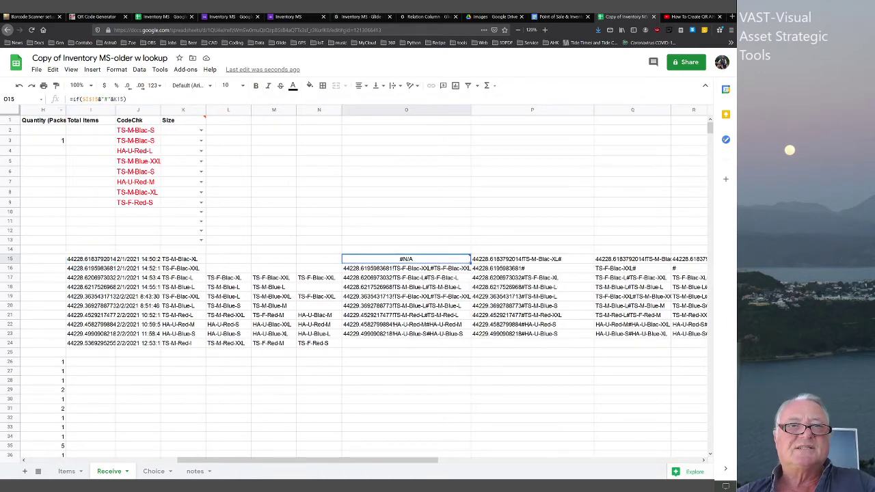
click(80, 99)
text(()
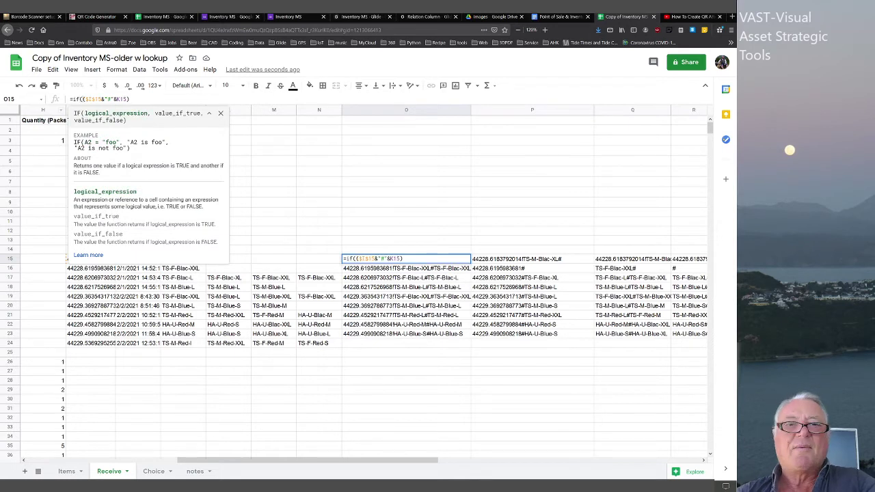
text(I16)
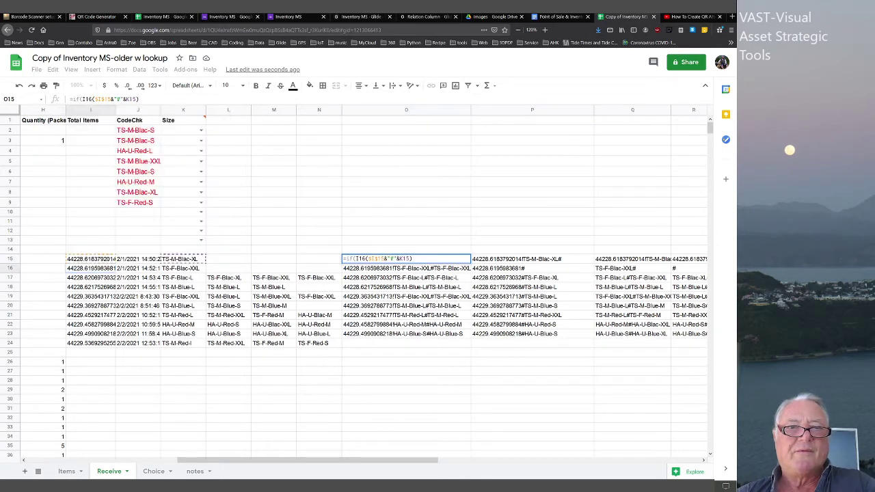
key(BackSpace)
text(5)
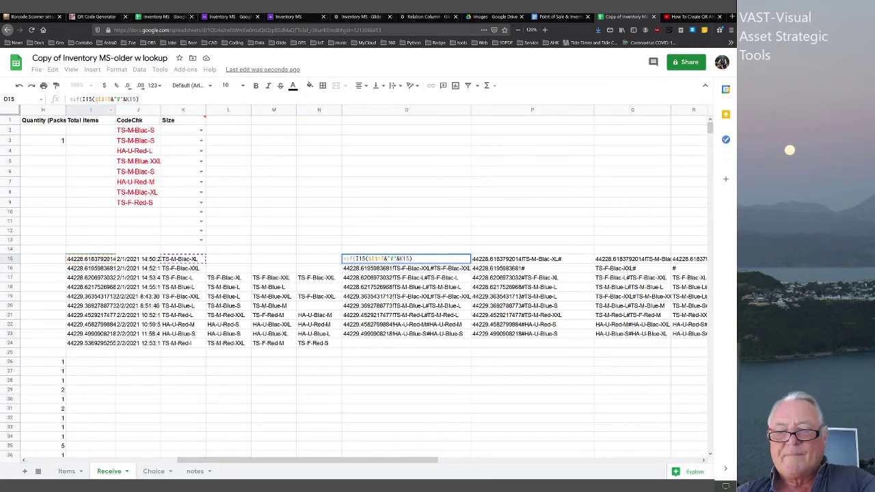
text(=)
text("","")
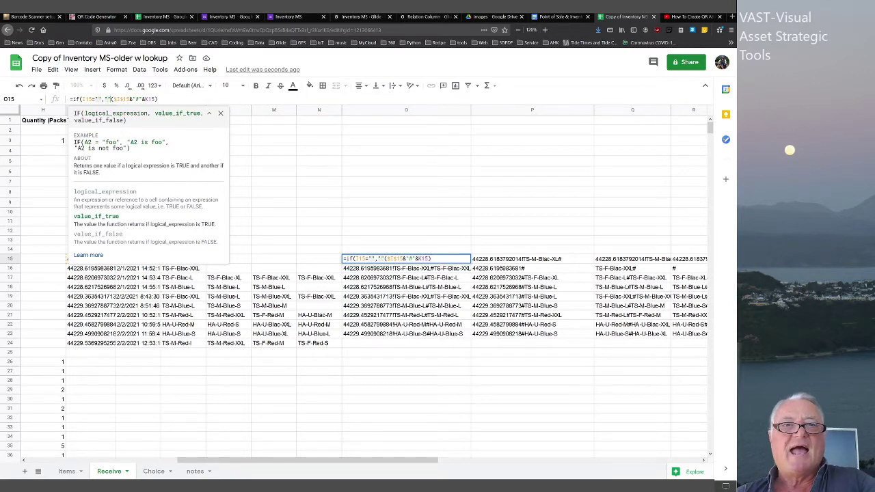
text(,)
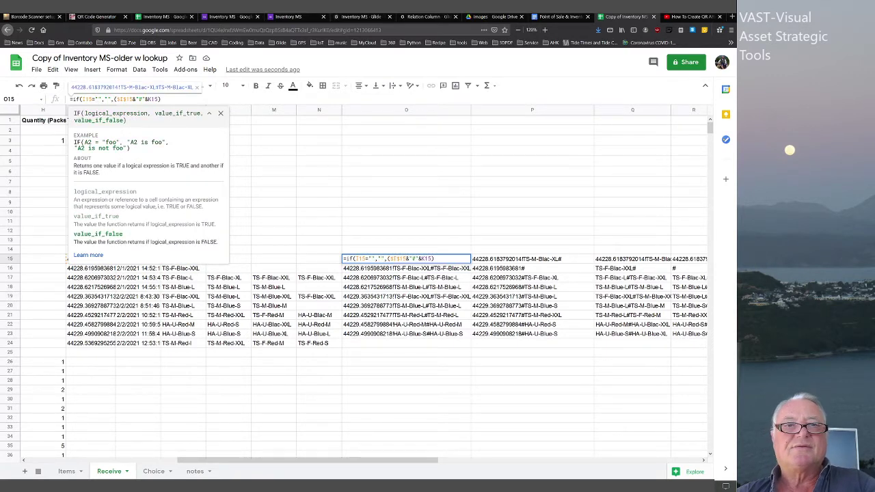
text())
key(Return)
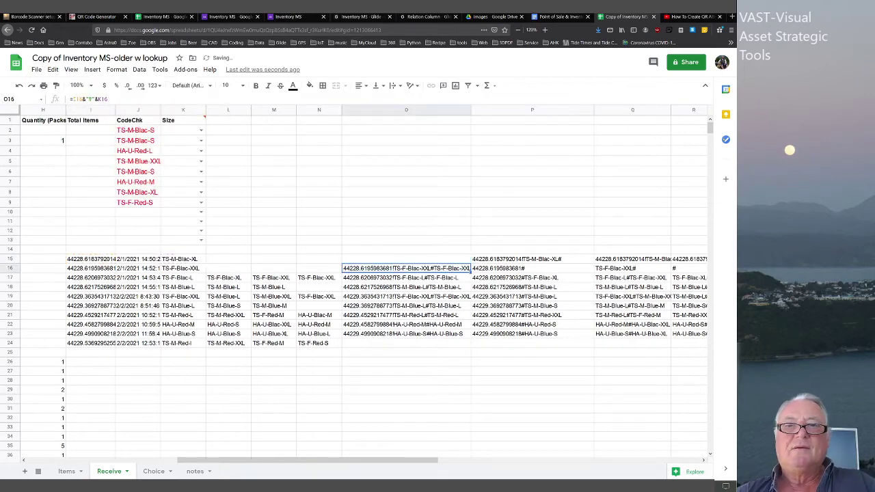
- Fill the IF formula from O15 across the range O15:R15
click(406, 259)
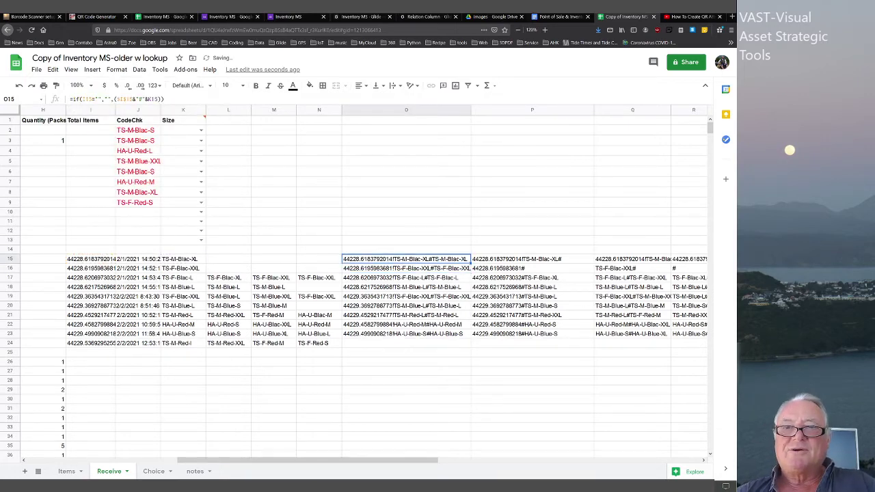
key(ctrl+shift+Right)
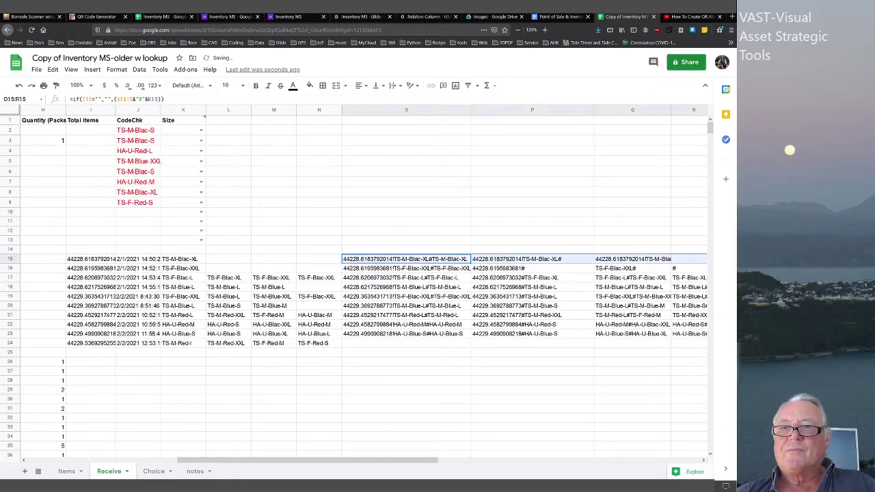
key(ctrl+r)
- Open the O15 formula for editing at the I15 reference in its IF condition
click(406, 258)
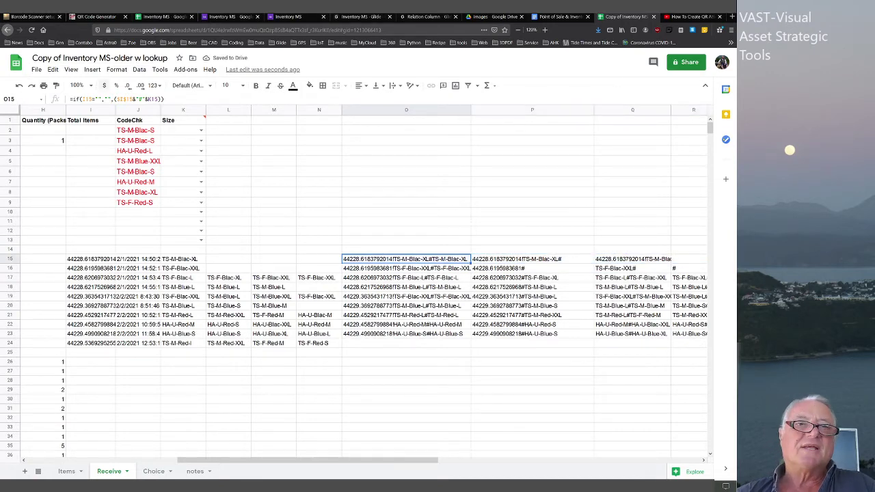
double_click(86, 99)
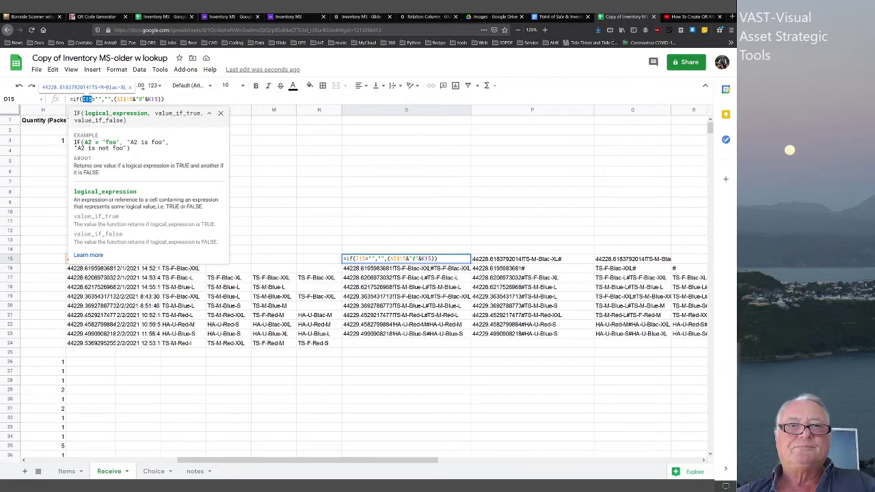
- Change the blank check in cell O15's IF formula to test L15
click(239, 259)
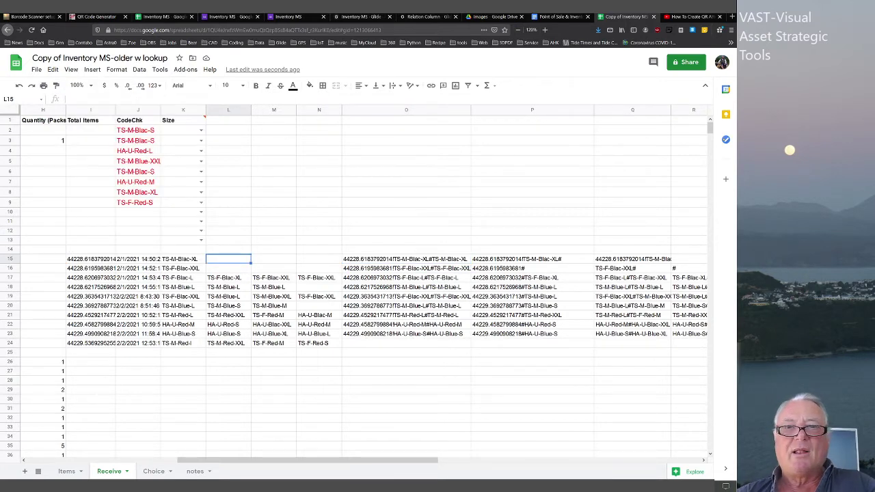
click(406, 259)
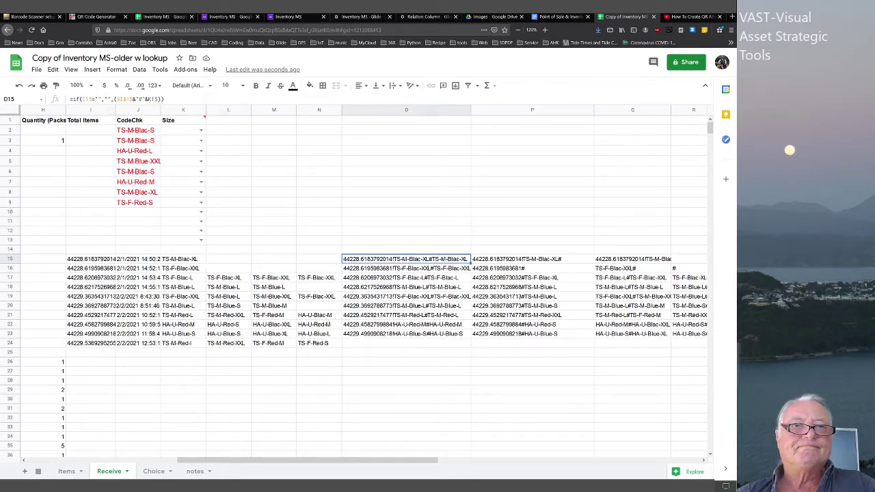
key(Return)
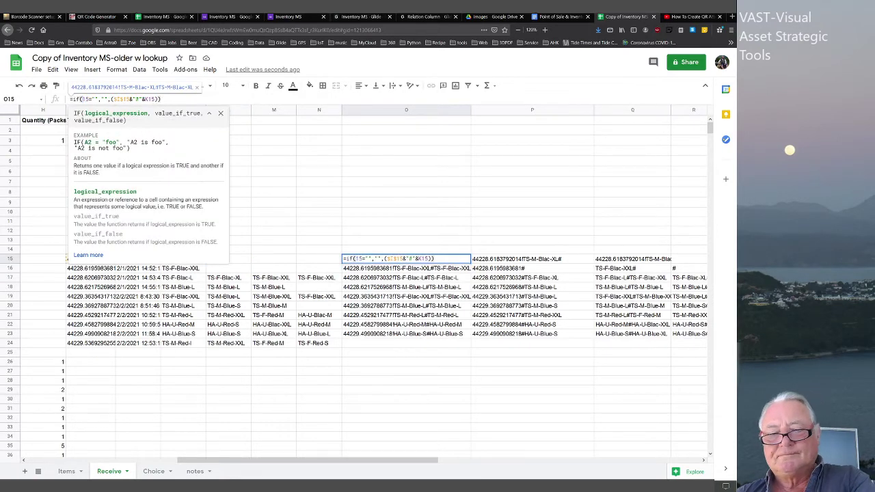
key(Return)
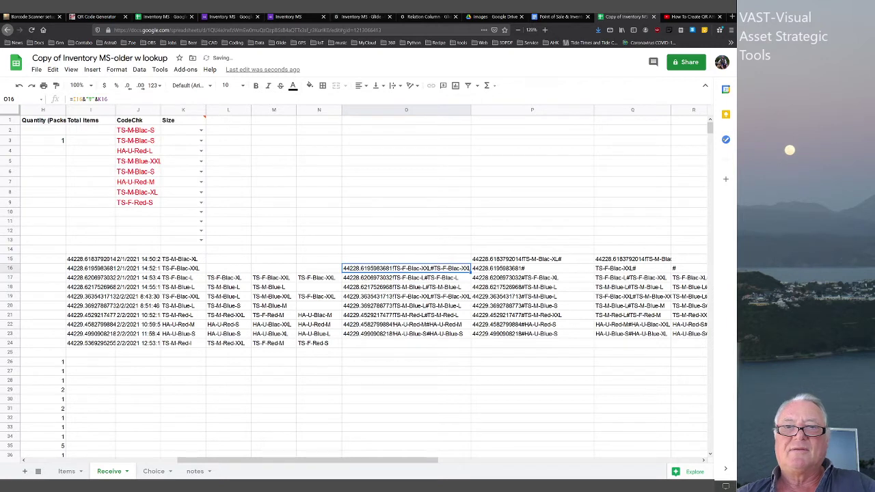
- Change the blank check in O15's IF formula to test K15, keeping the rest as ($I$15&"#"&K15)
click(406, 259)
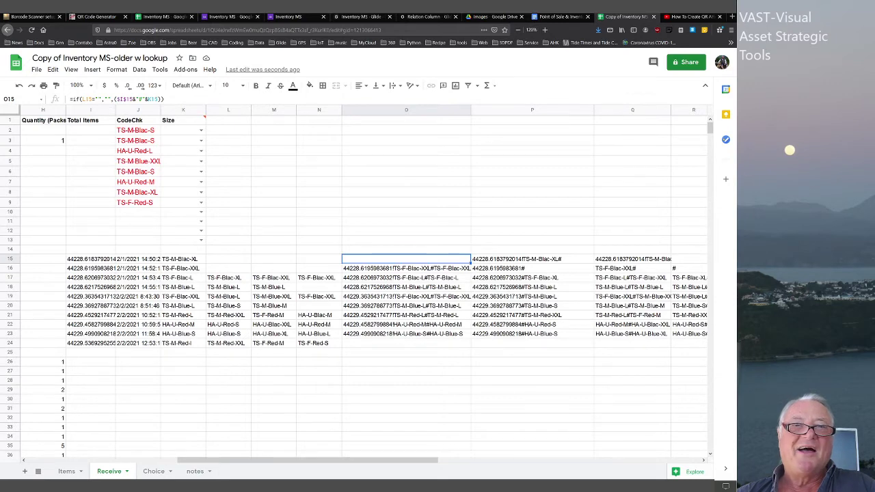
key(Return)
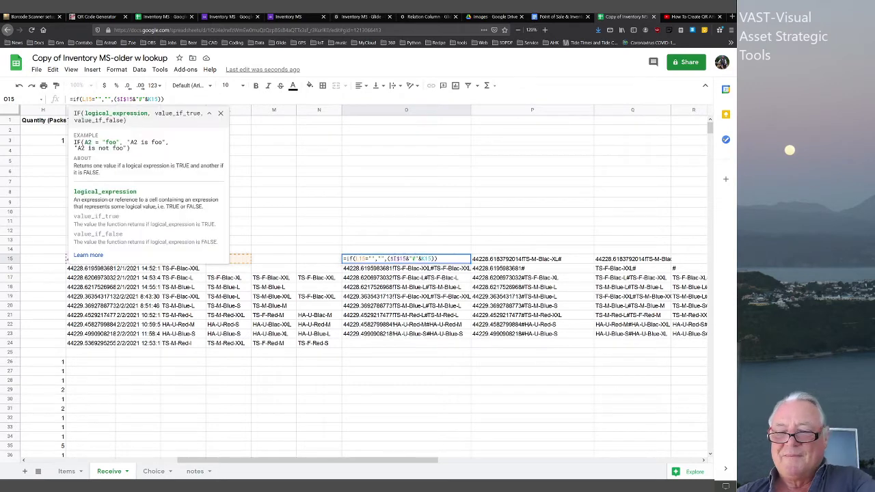
key(Return)
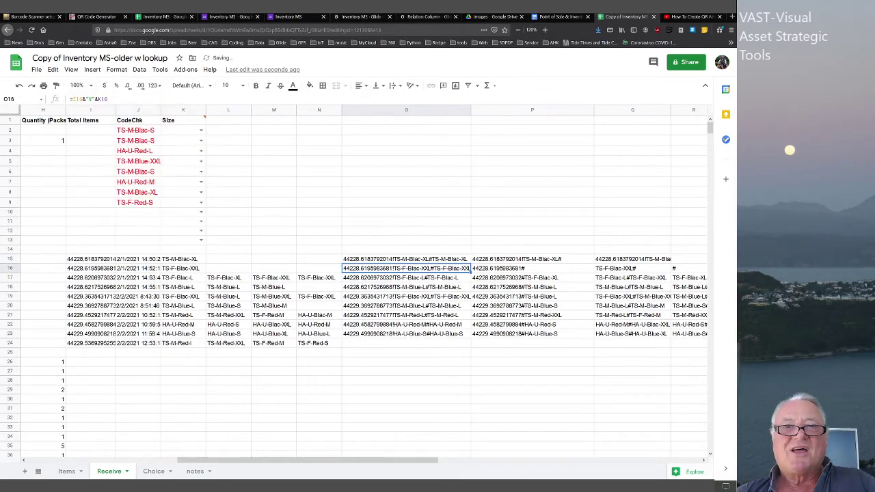
click(183, 259)
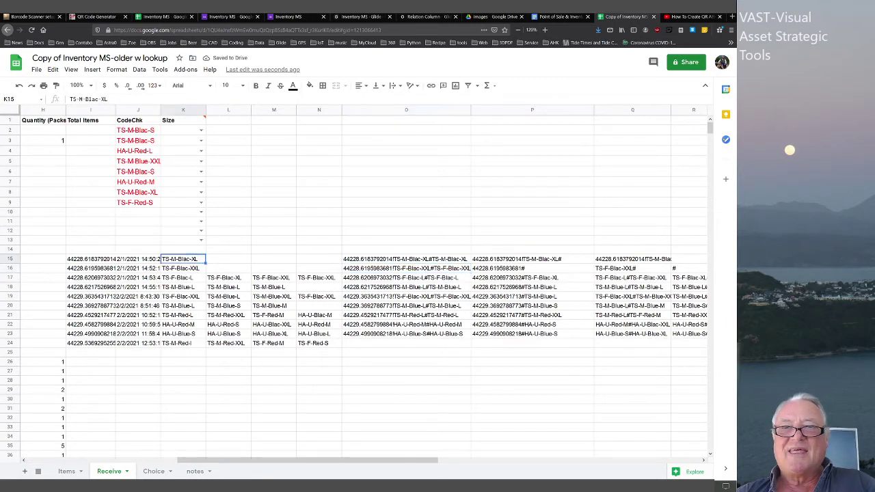
- Fill the O15 formula across row 15 through column R
click(406, 259)
key(shift+Right)
key(shift+Right)
key(shift+Right)
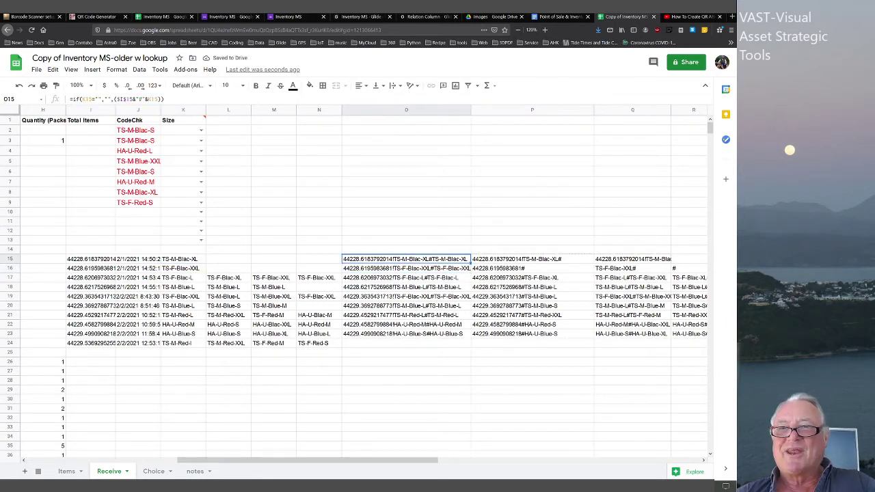
key(ctrl+r)
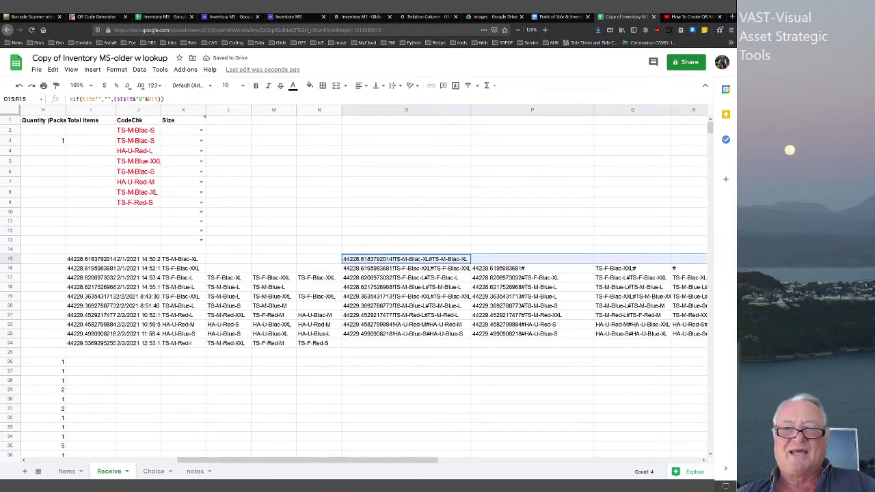
- Fill the O15:R15 formulas down through row 24
scroll(362, 287, right, 3)
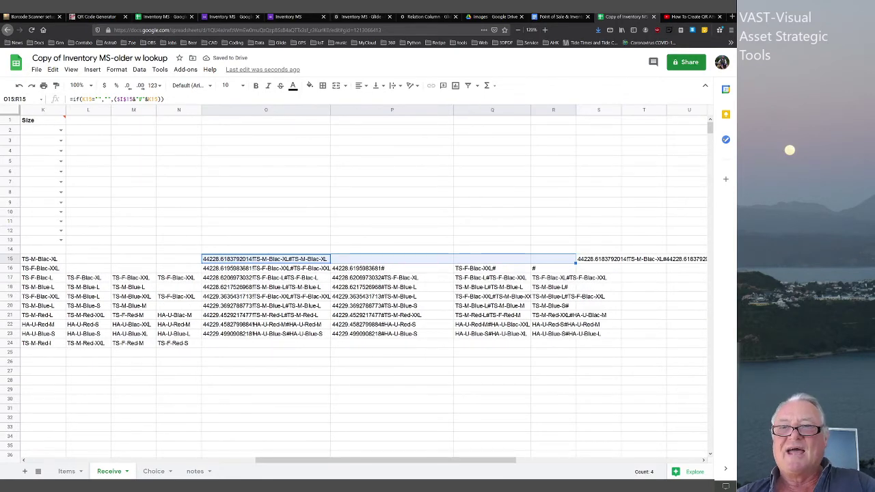
double_click(576, 263)
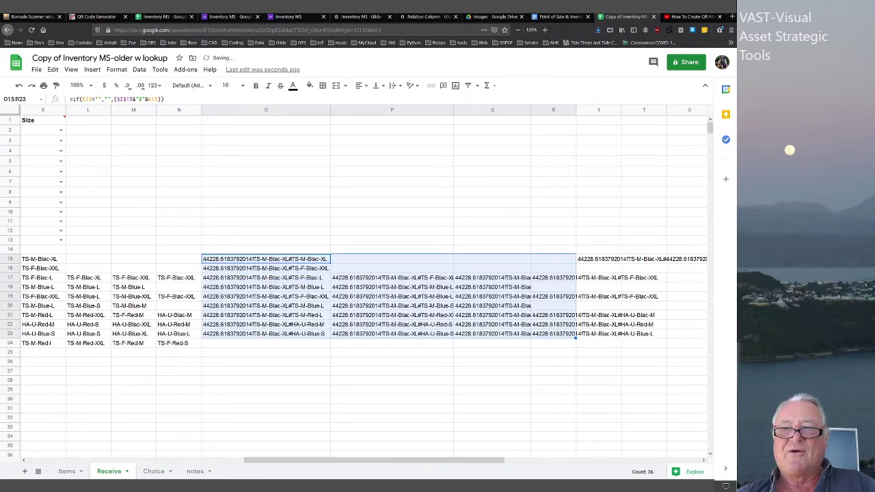
drag(575, 337, 575, 345)
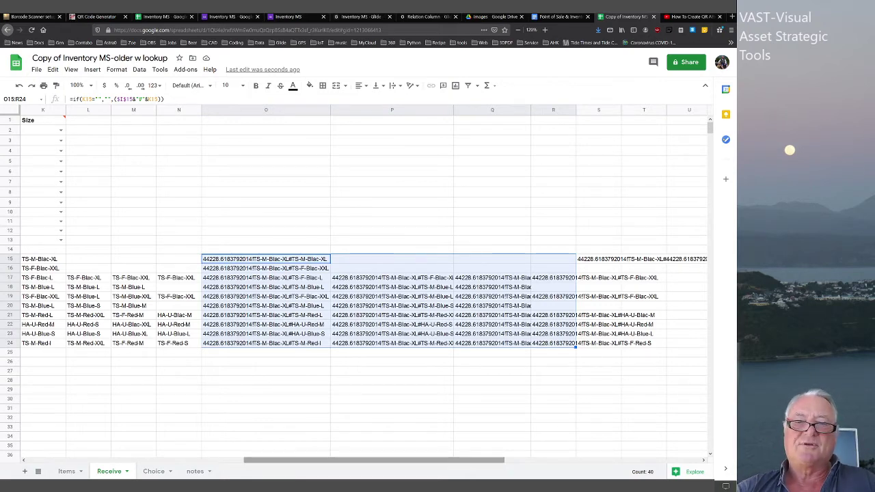
- Clear the old item code and count list in G26:H45
scroll(362, 287, left, 3)
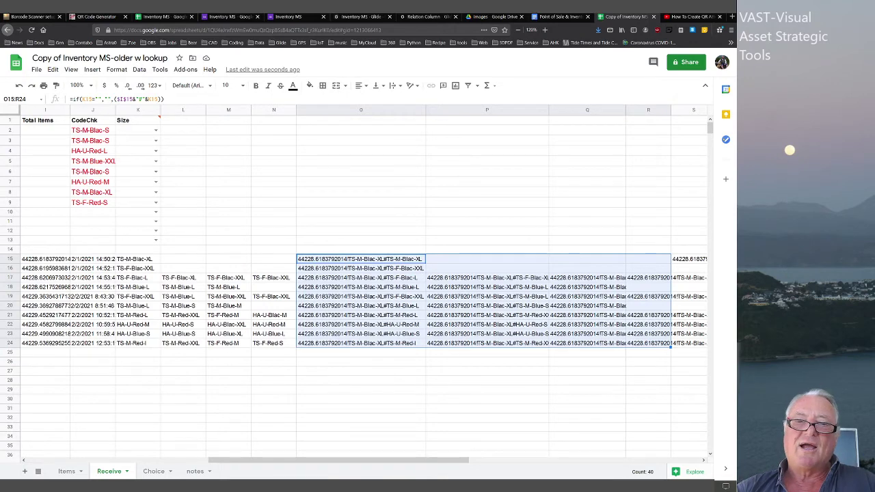
scroll(362, 287, left, 2)
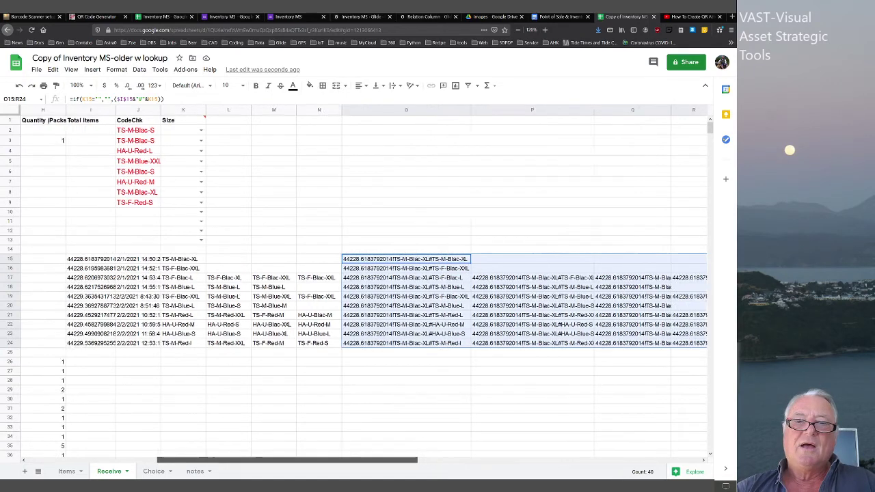
scroll(354, 287, down, 3)
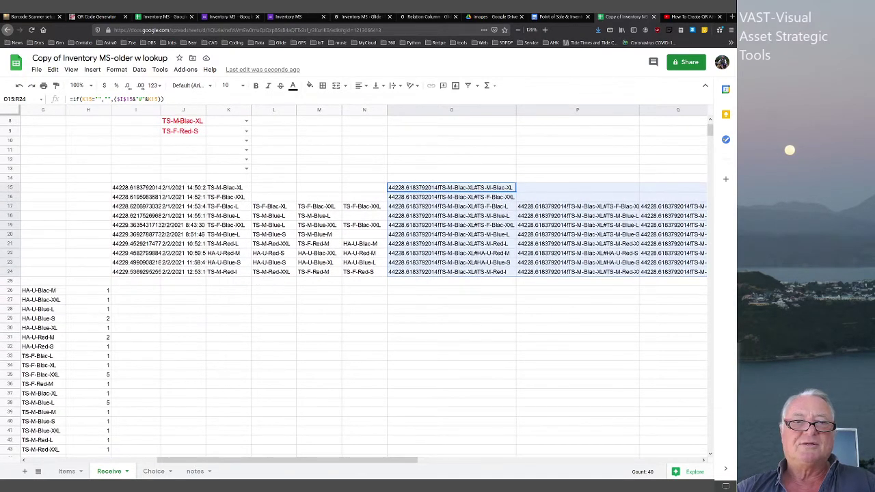
drag(88, 290, 88, 400)
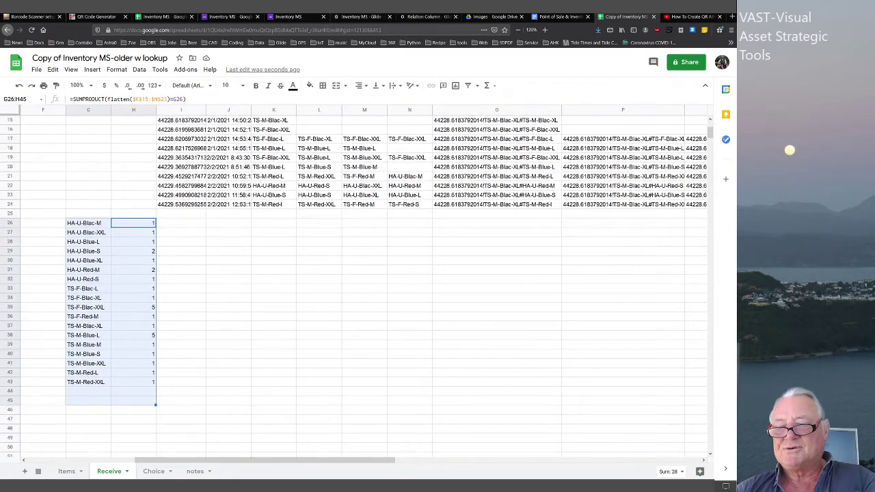
key(Delete)
- Enter a FLATTEN formula over O15:R24 in cell G26
click(88, 222)
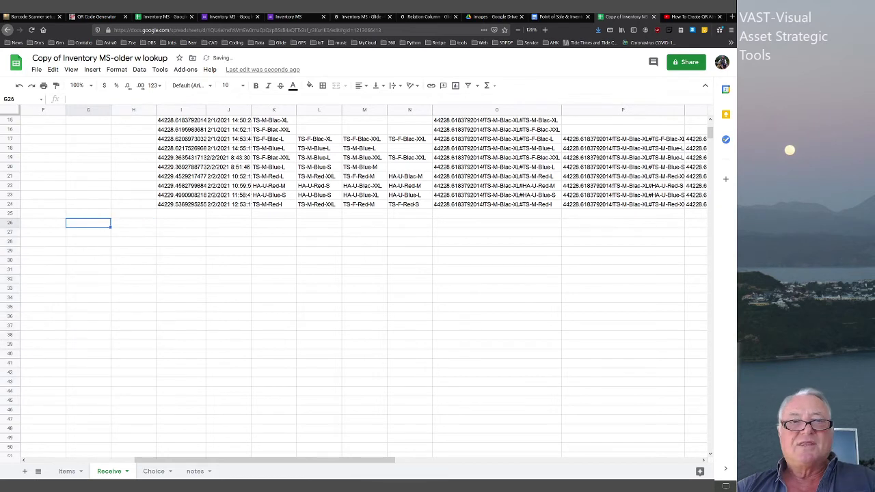
text(=f)
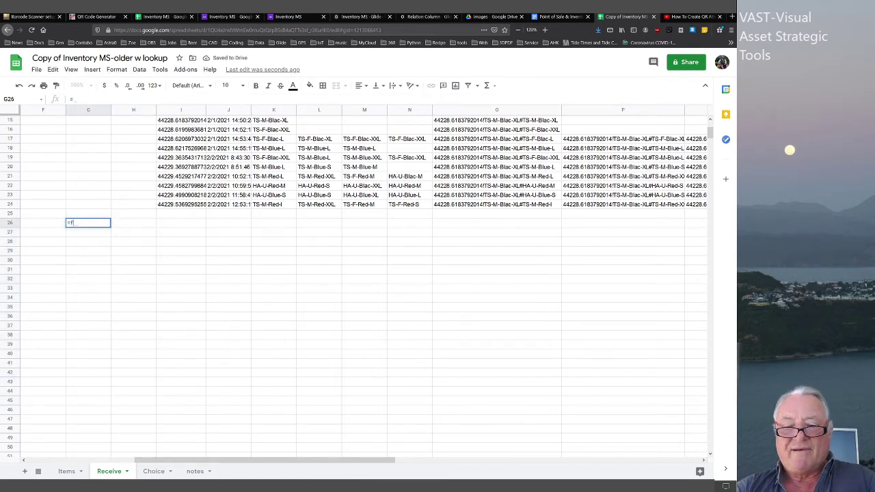
text(latten()
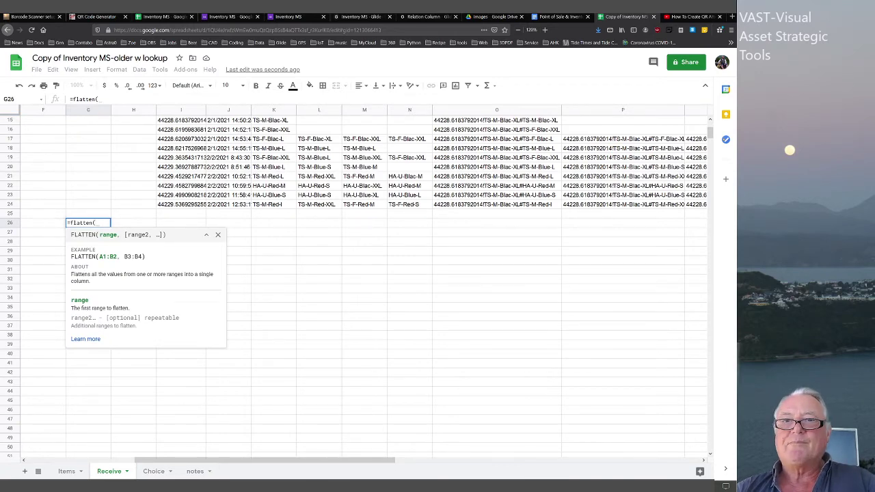
drag(496, 119, 573, 204)
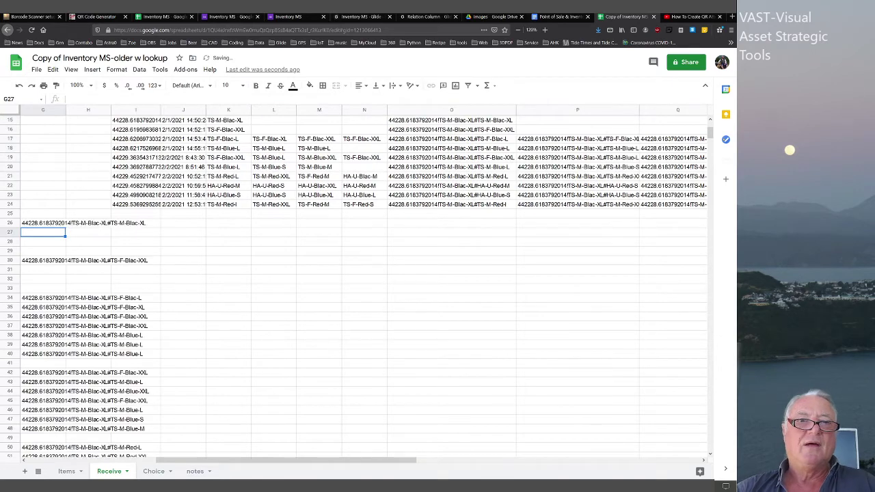
- Compare the empty item cells in row 15 with the blank entries in the flattened list in column G
drag(285, 460, 225, 460)
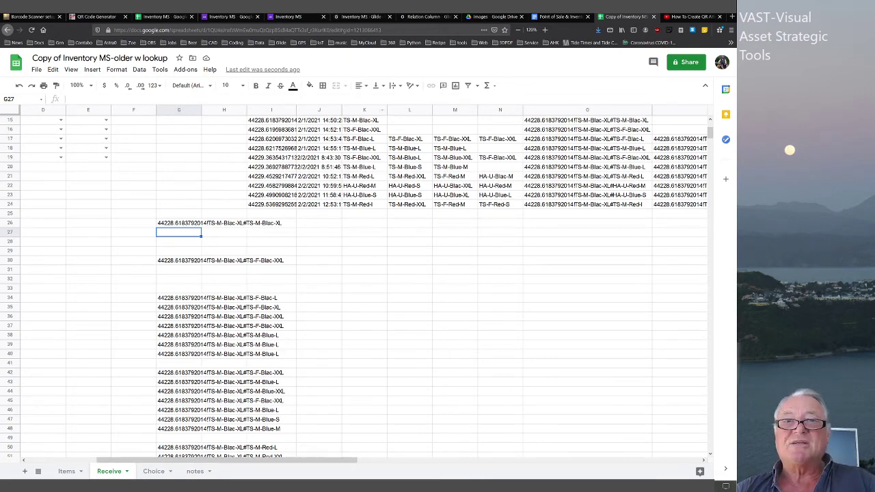
click(364, 121)
key(Right)
key(Right)
key(Right)
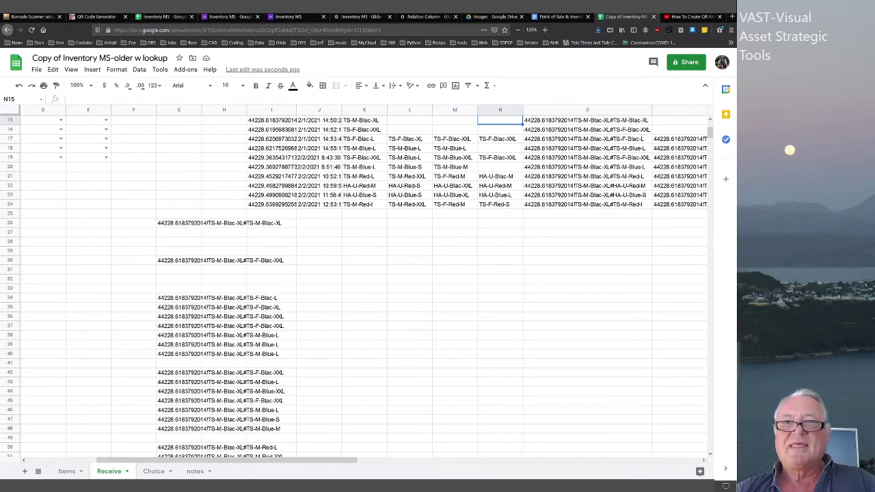
click(179, 233)
click(179, 241)
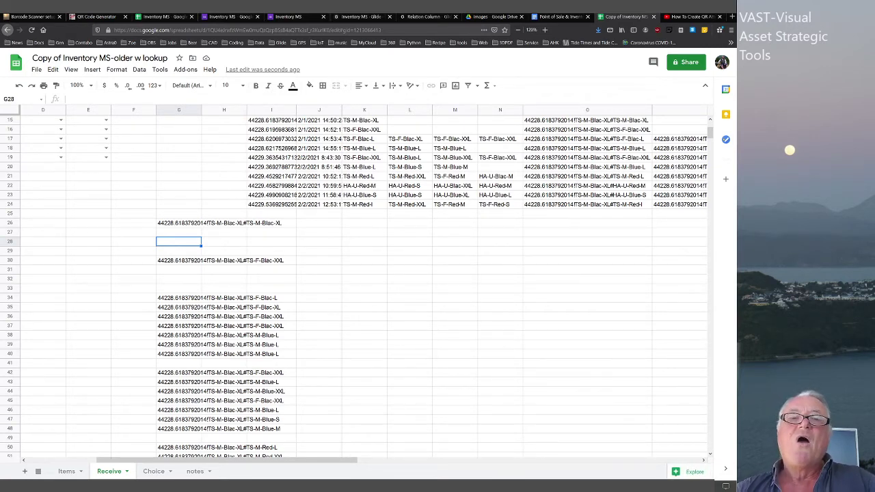
- Wrap the FLATTEN formula in G26 in UNIQUE, making it =unique(flatten(O15:R24))
click(179, 223)
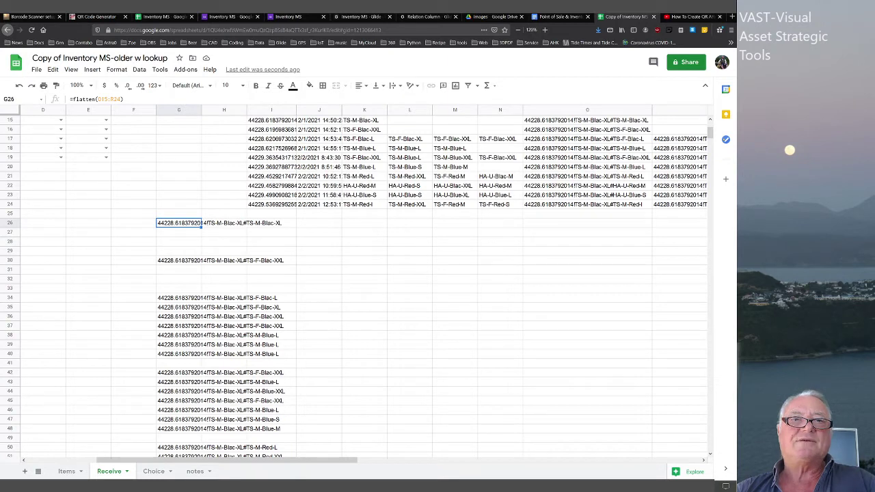
key(Return)
key(Home)
key(Right)
text(uniq)
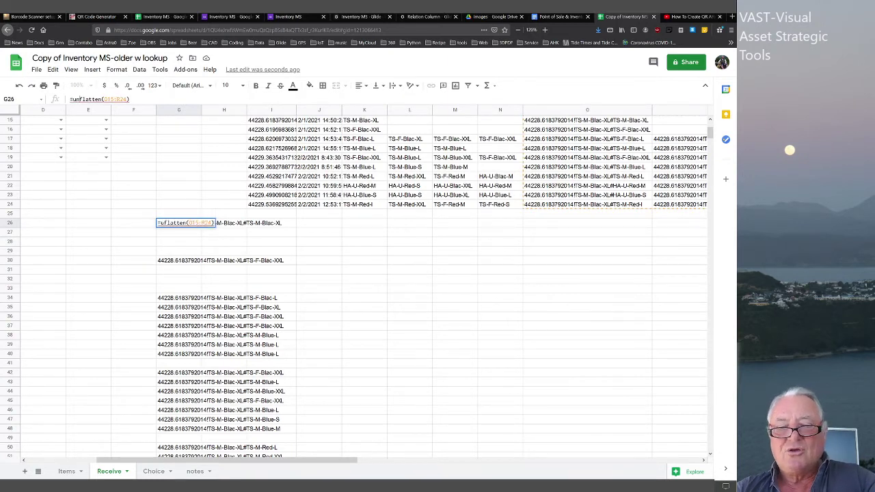
text(ue()
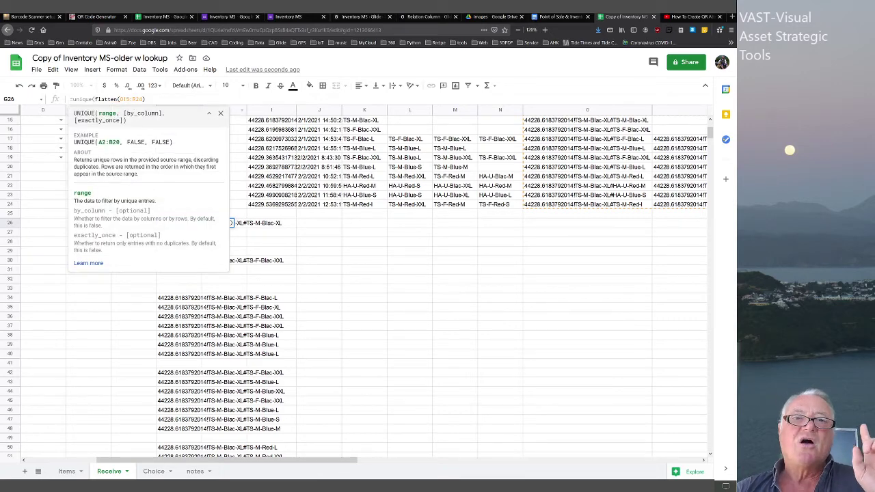
text())
key(Return)
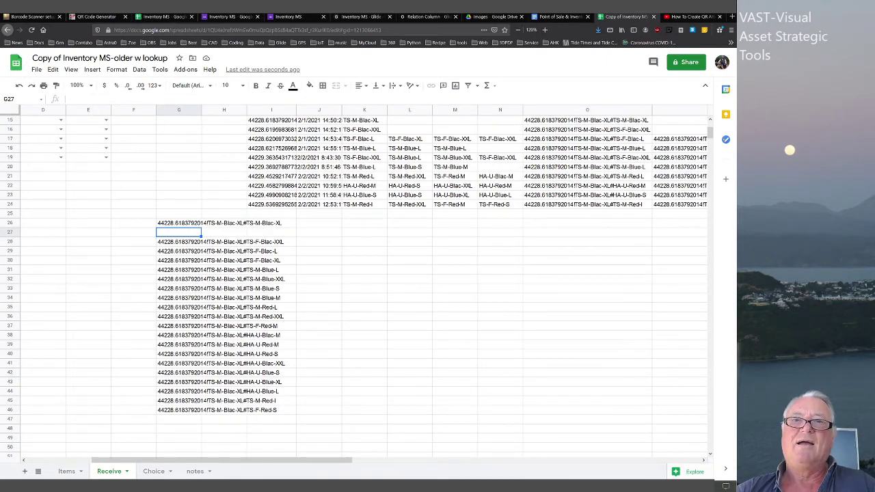
- Wrap the UNIQUE formula in G26 in SORT, making it =sort(unique(flatten(O15:R24)))
click(409, 120)
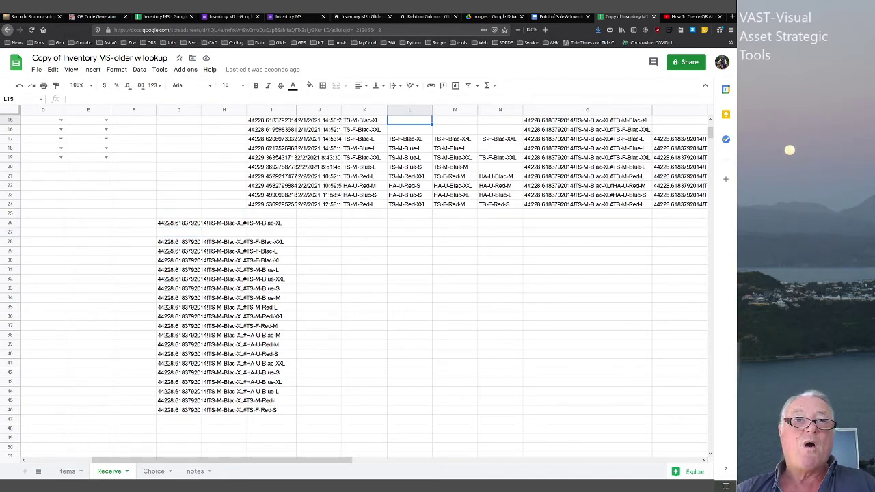
click(178, 223)
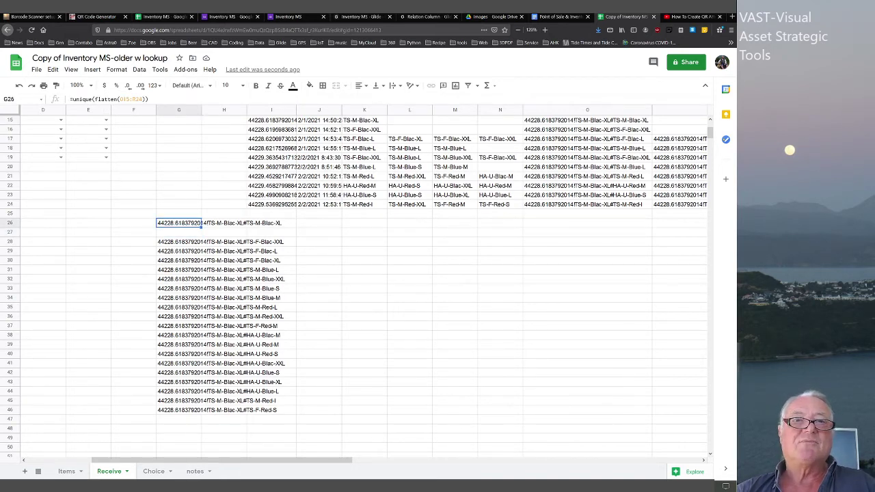
click(72, 99)
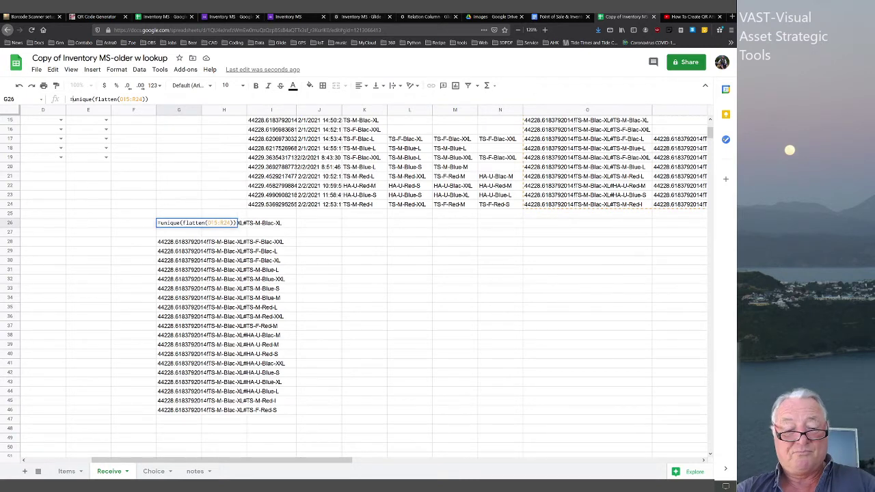
text(s)
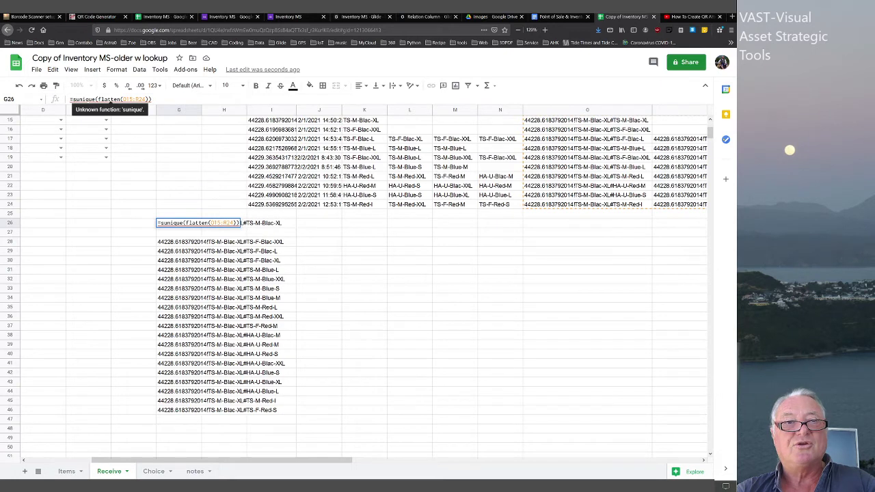
text(ort)
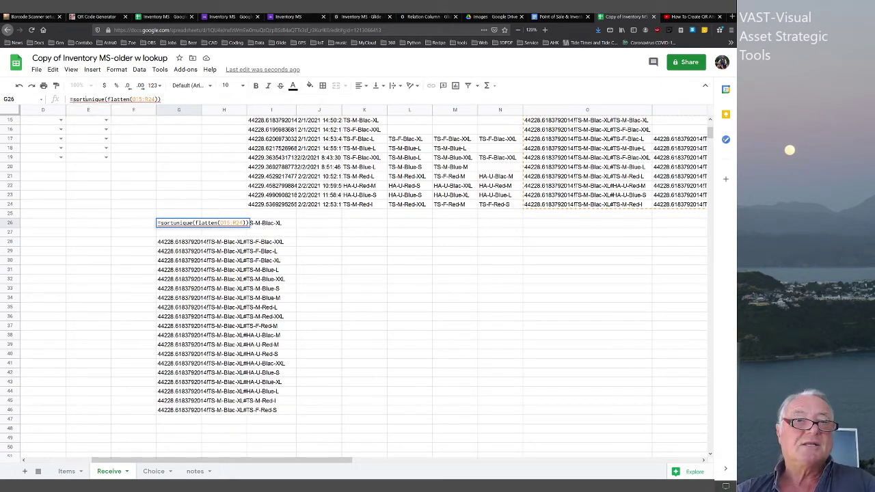
text(()
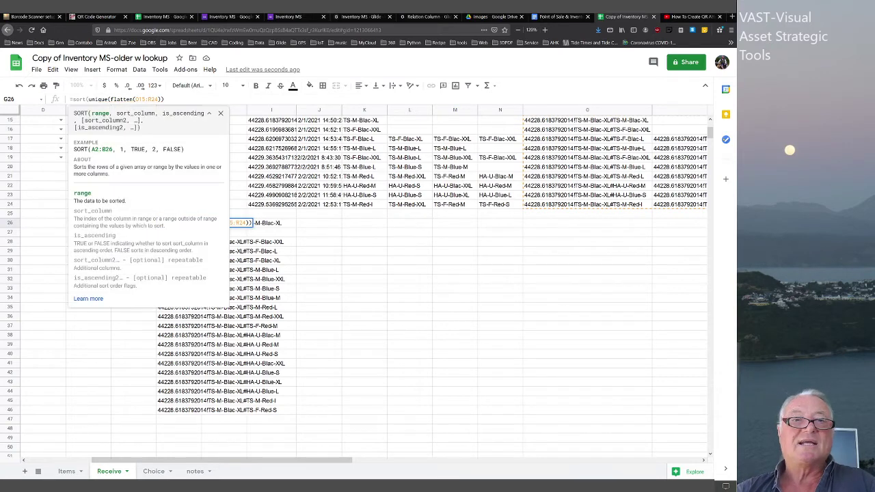
text())
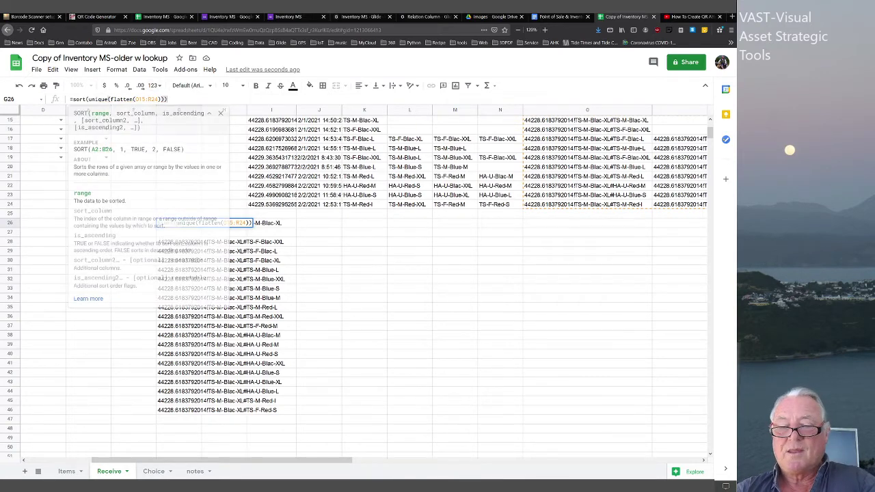
key(Return)
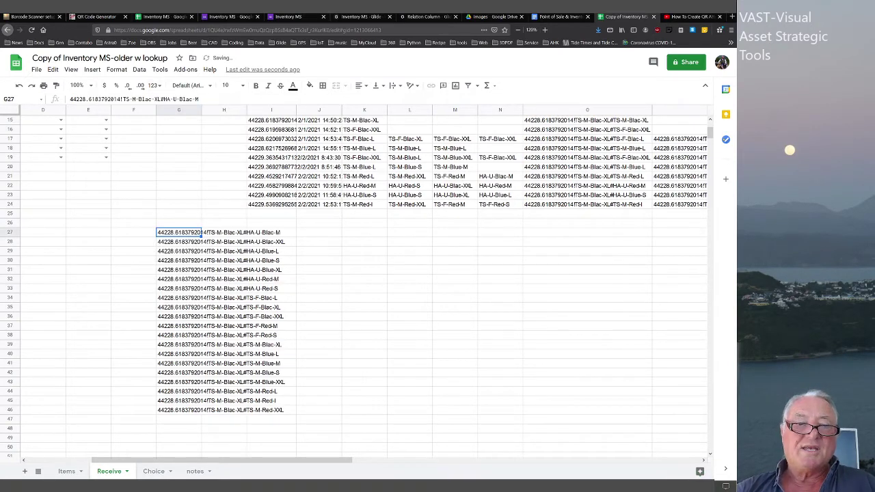
click(180, 419)
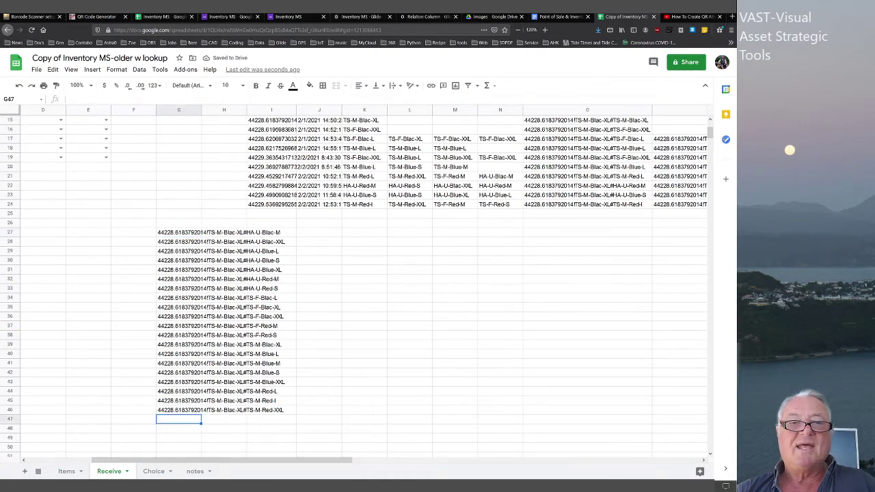
click(179, 241)
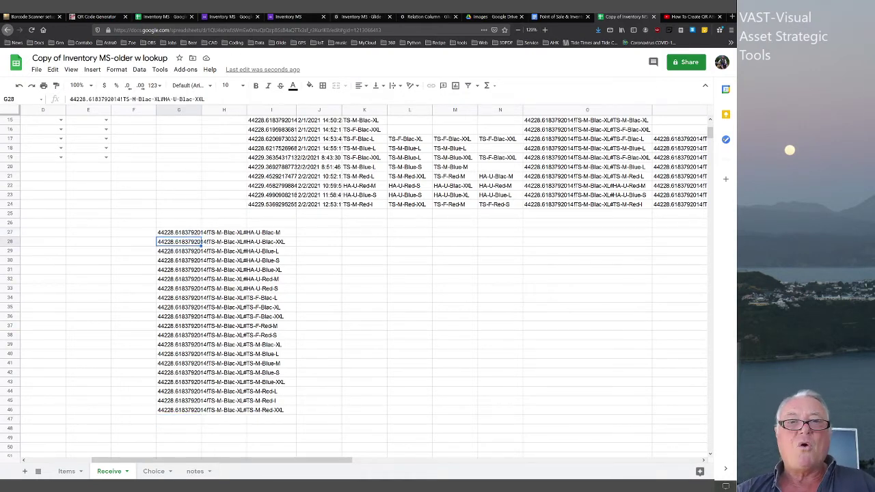
click(179, 232)
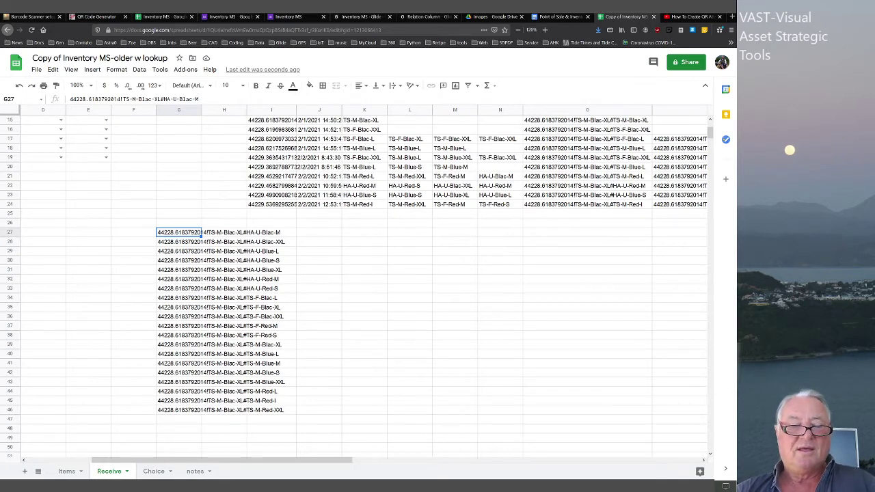
click(43, 233)
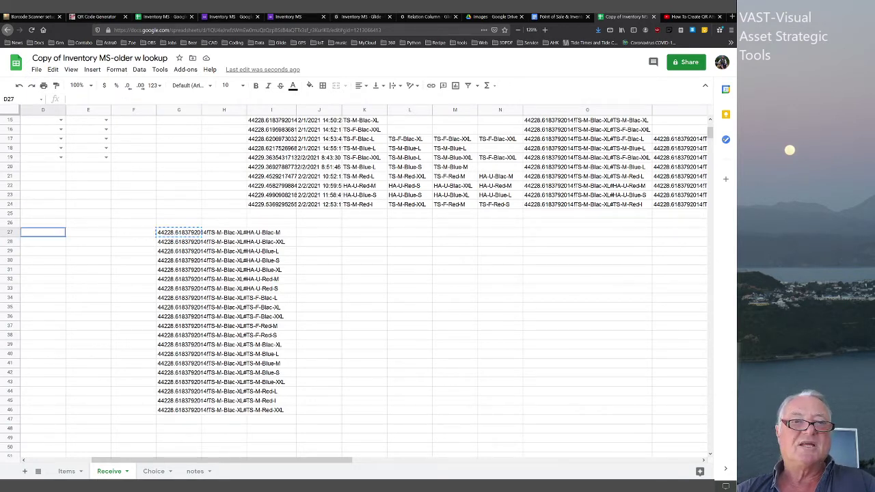
key(ctrl+v)
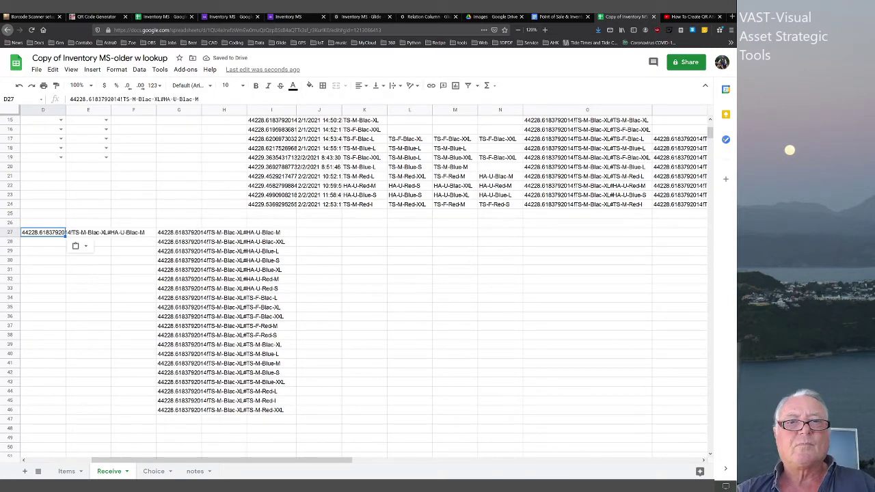
click(178, 233)
click(178, 223)
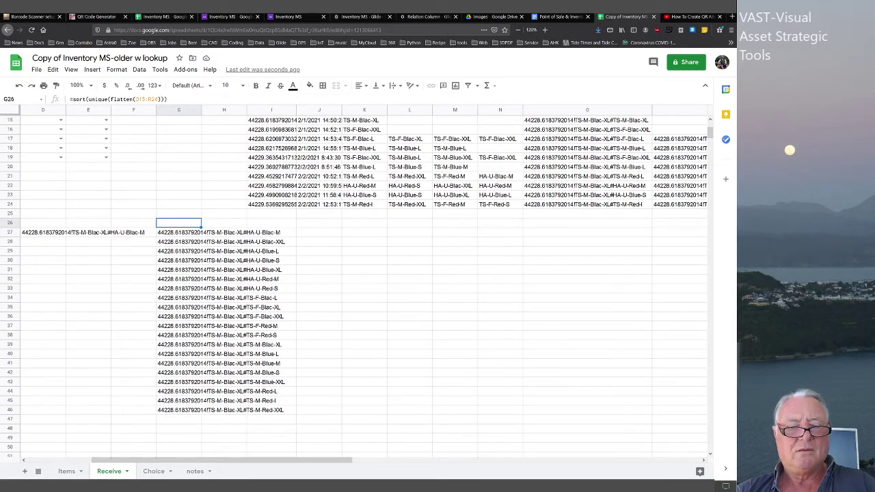
key(ctrl+z)
- Move the SORT/UNIQUE/FLATTEN formula from G26 to D26
click(178, 222)
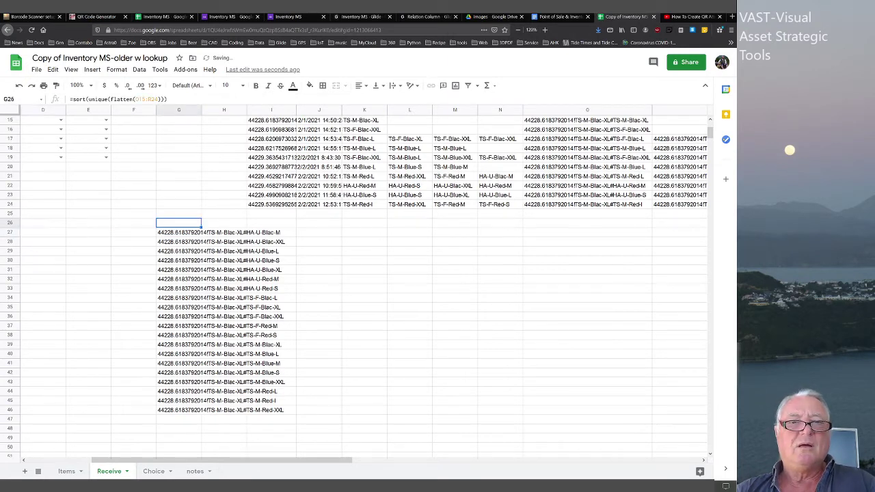
key(ctrl+c)
click(43, 223)
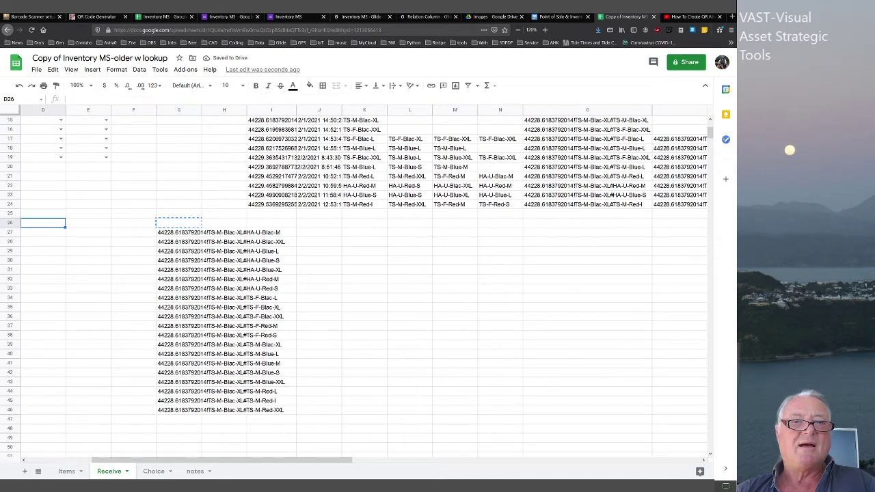
key(ctrl+v)
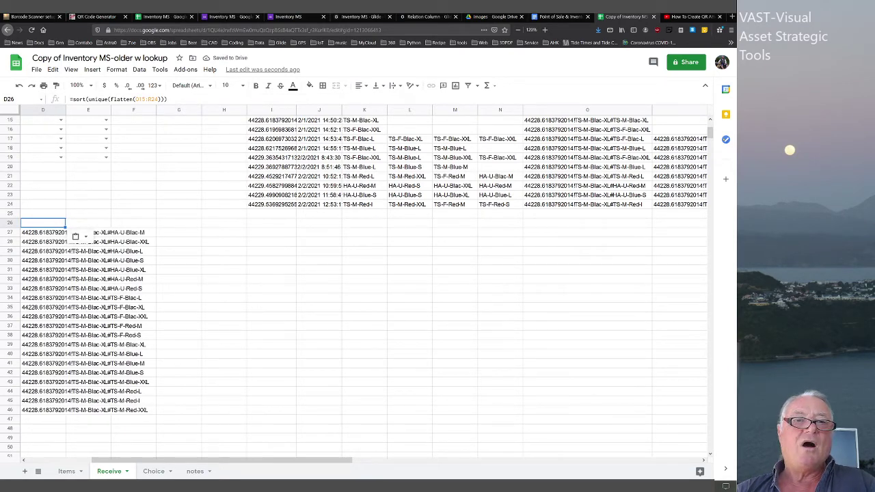
click(100, 232)
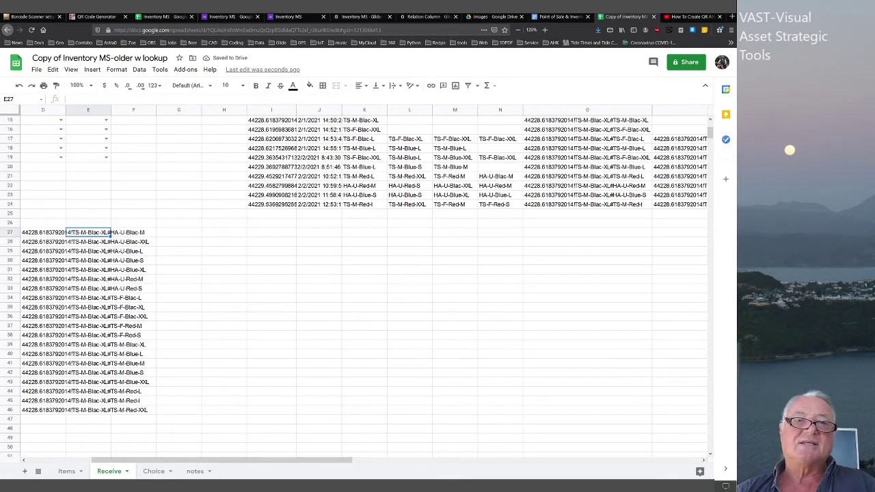
text(=)
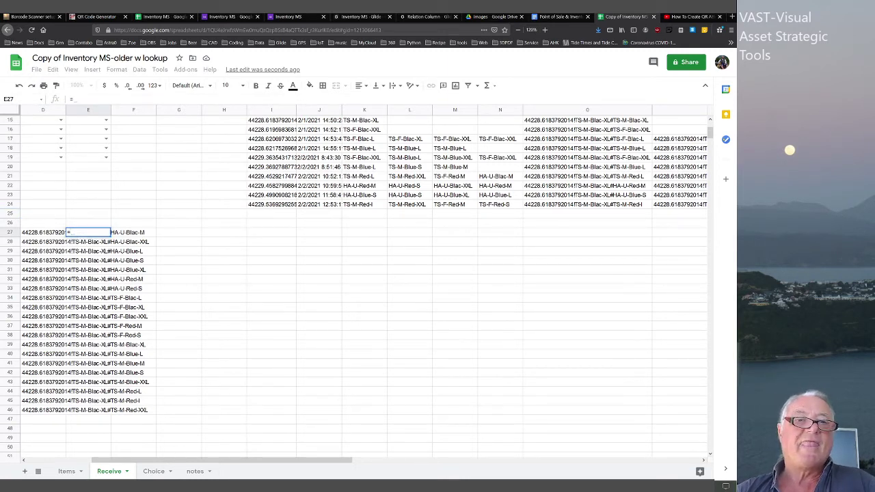
key(Left)
key(Escape)
- Enter the formula =Split(D27,"3") in G27 to split the first combined entry
click(178, 232)
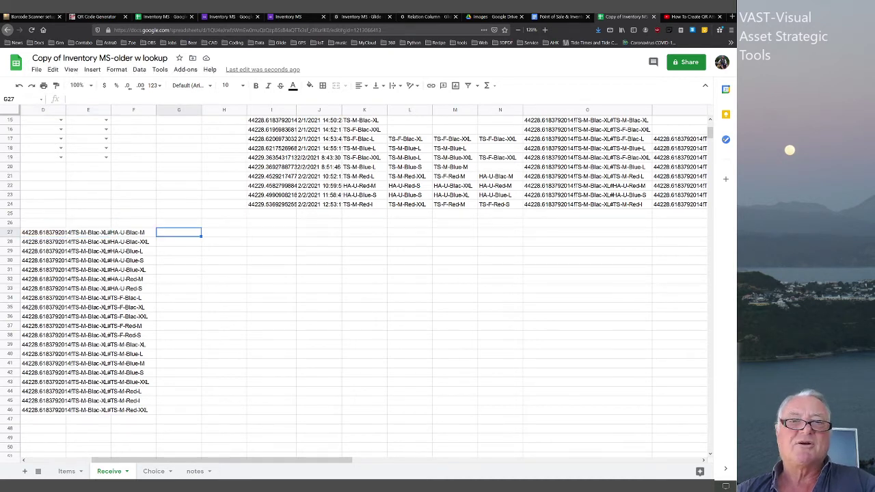
text(=)
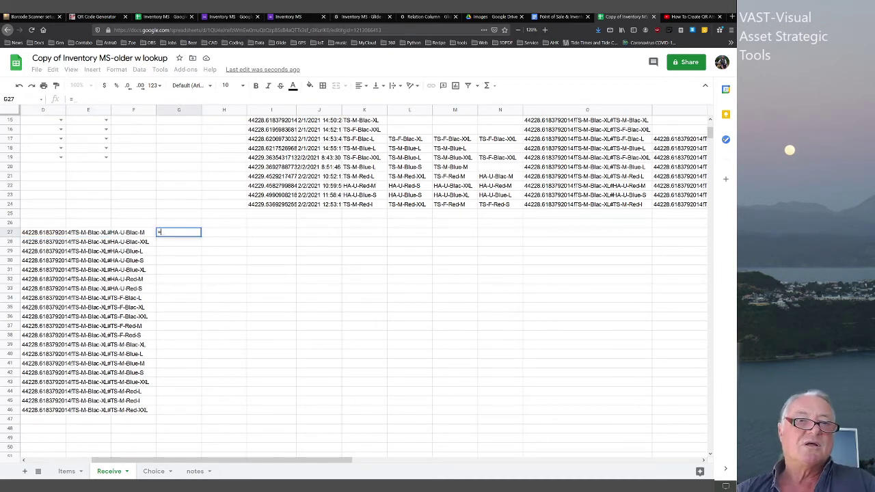
key(Left)
key(Left)
key(Left)
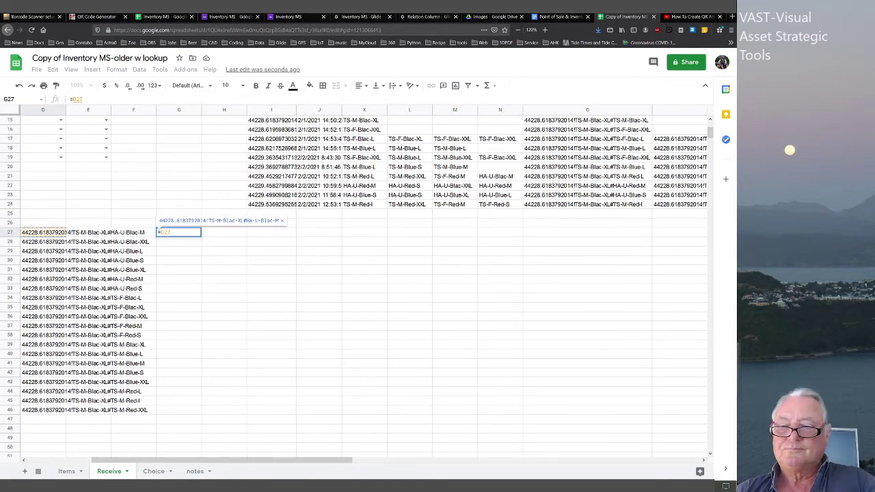
key(BackSpace)
key(BackSpace)
key(BackSpace)
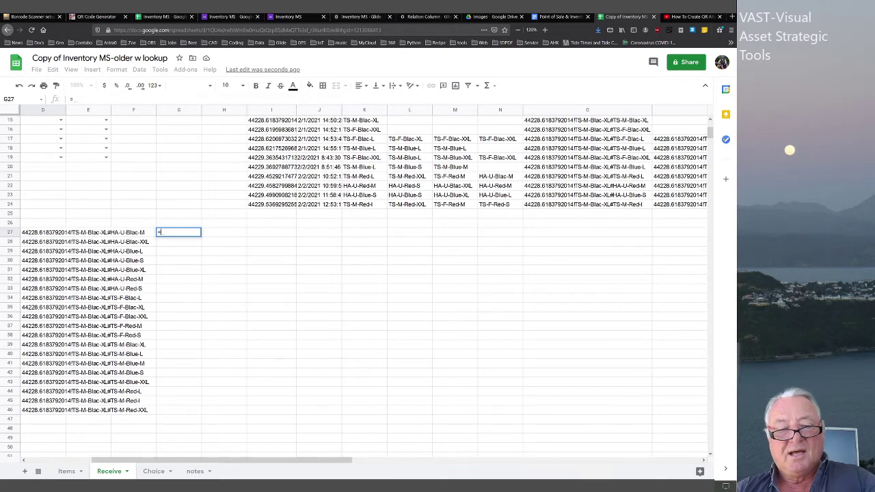
text(Split)
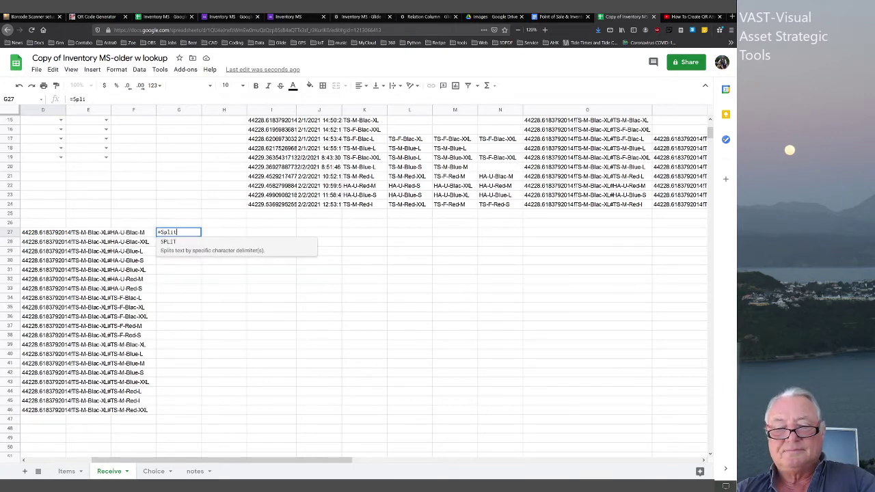
text(()
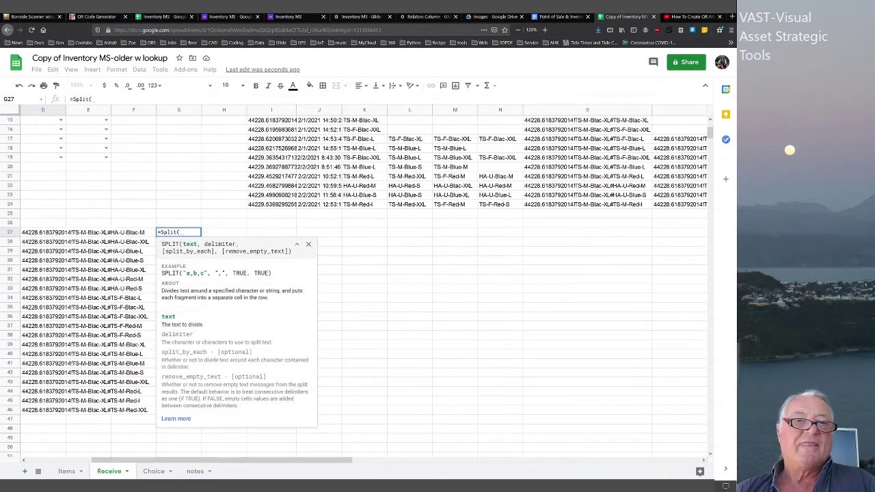
text(D27)
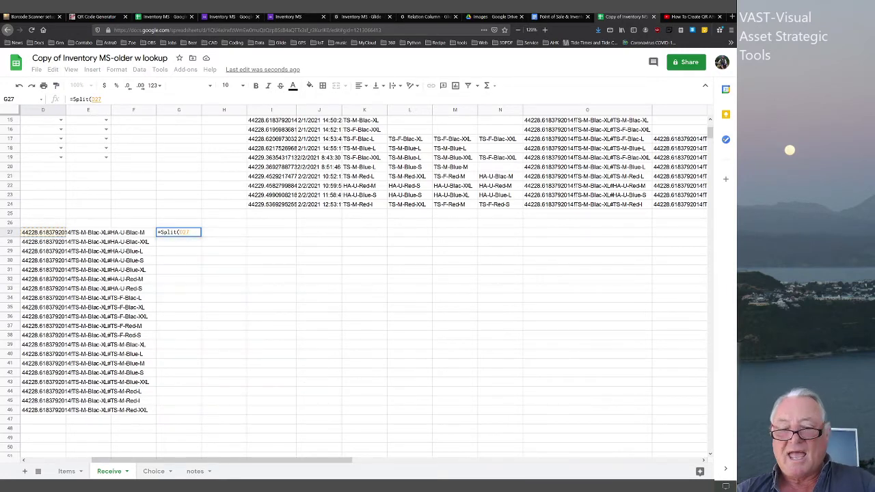
text(,")
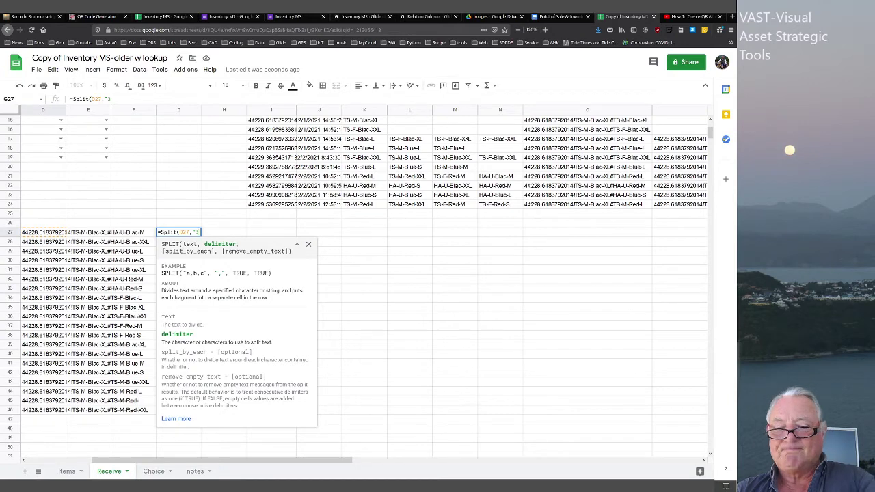
text(3"))
key(Return)
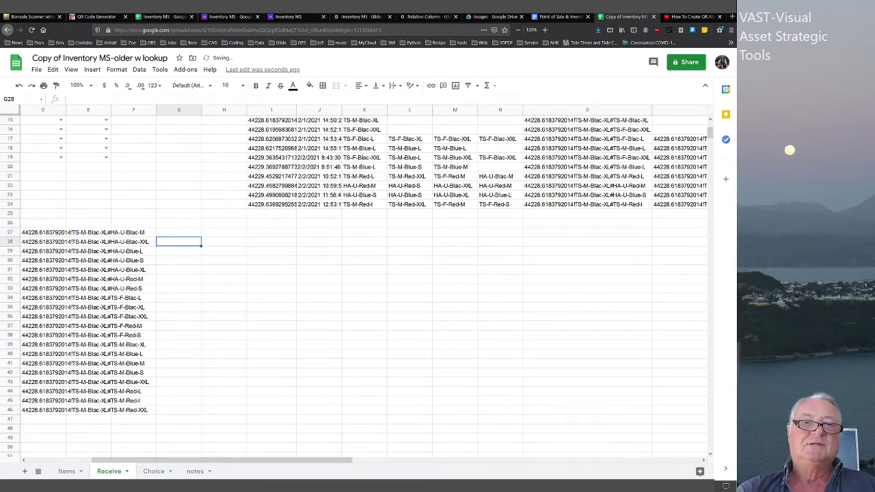
- Widen column G to more than three times its width and inspect the split pieces across G27:I27
click(179, 232)
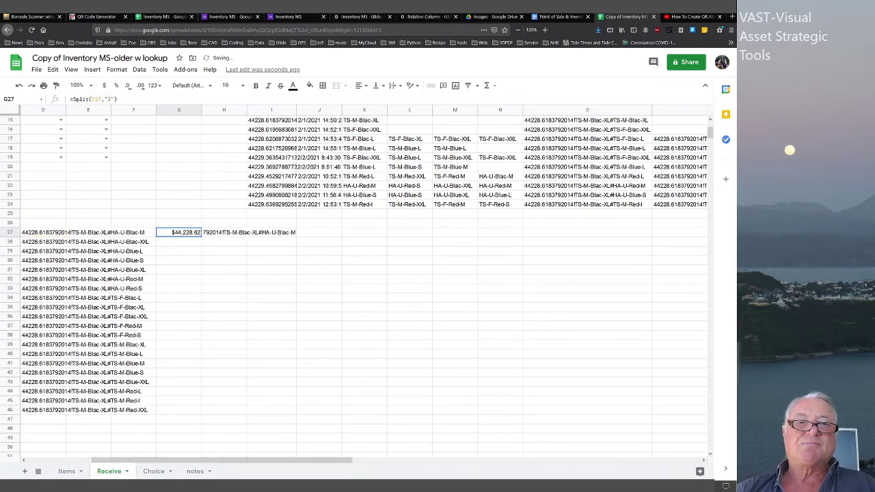
drag(202, 110, 307, 110)
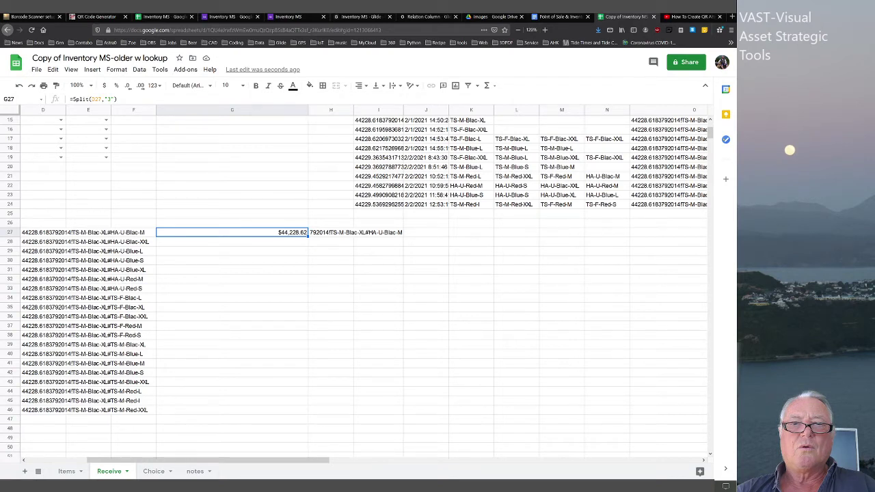
click(331, 232)
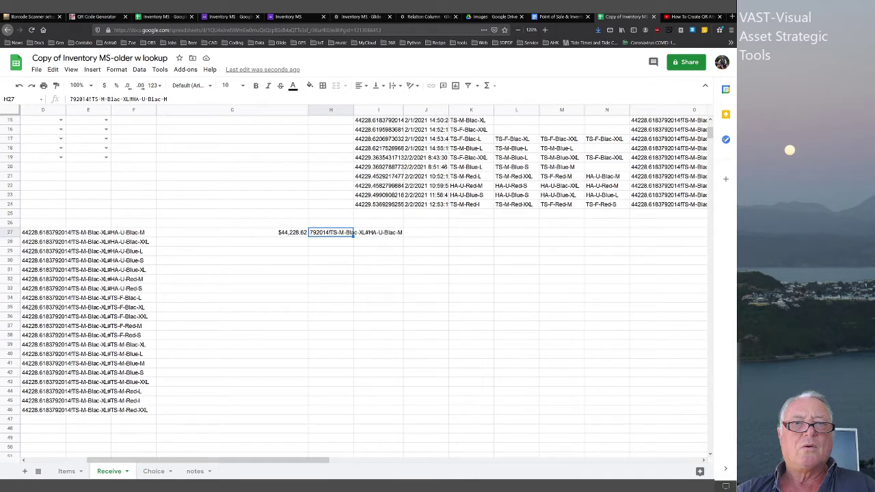
click(379, 233)
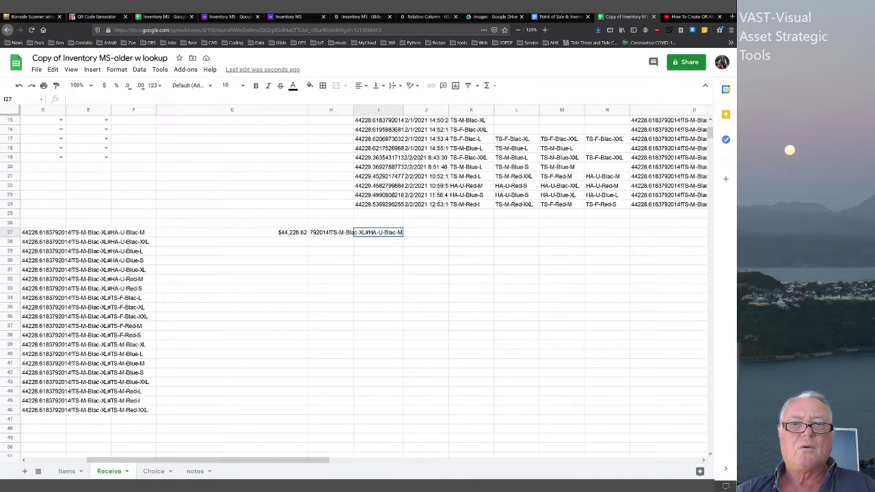
click(330, 233)
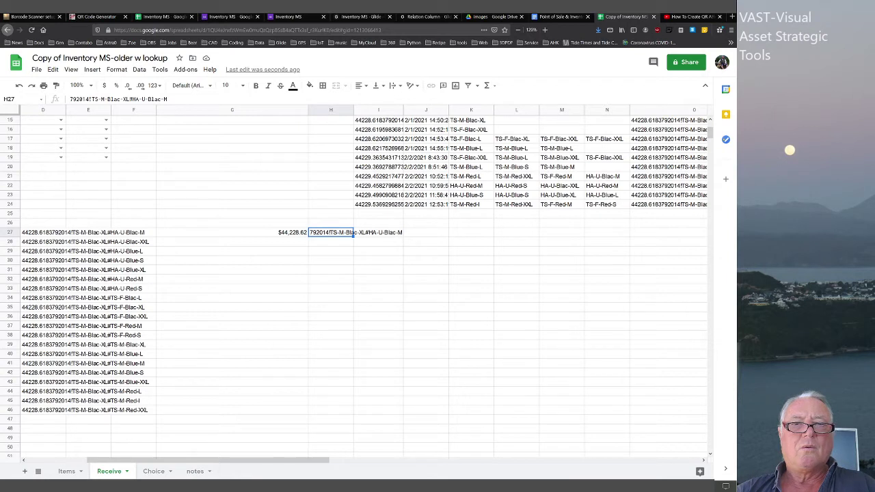
- Change the delimiter in the G27 split formula to "#", making it =Split(D27,"#")
click(232, 232)
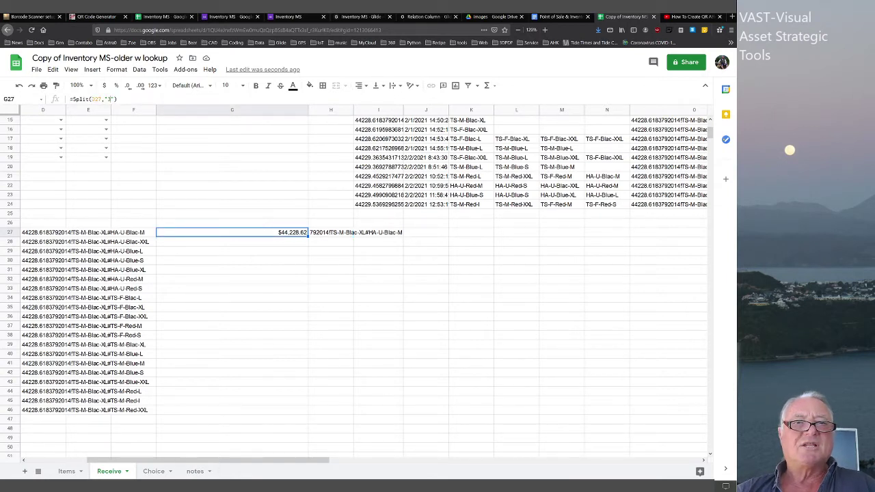
double_click(110, 99)
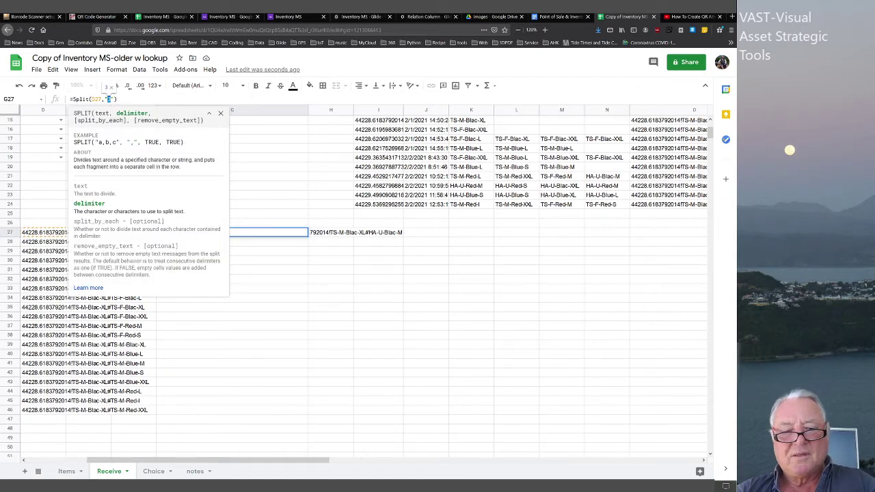
text(#)
key(Return)
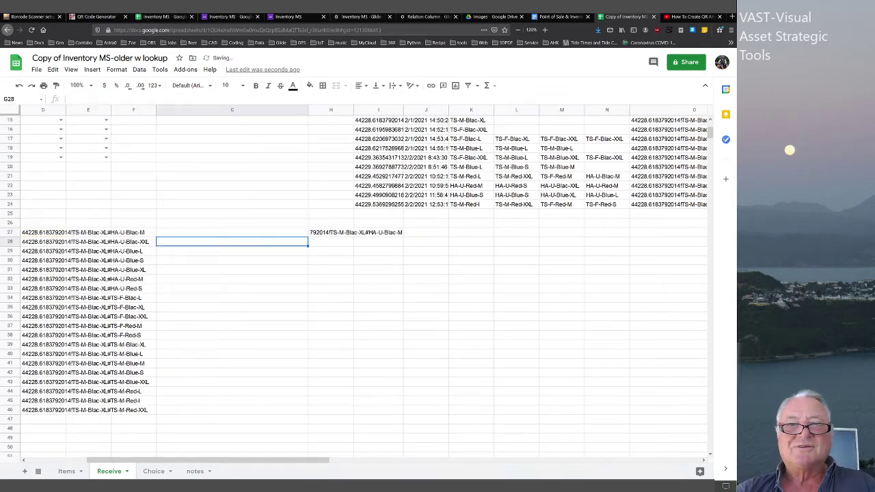
click(330, 233)
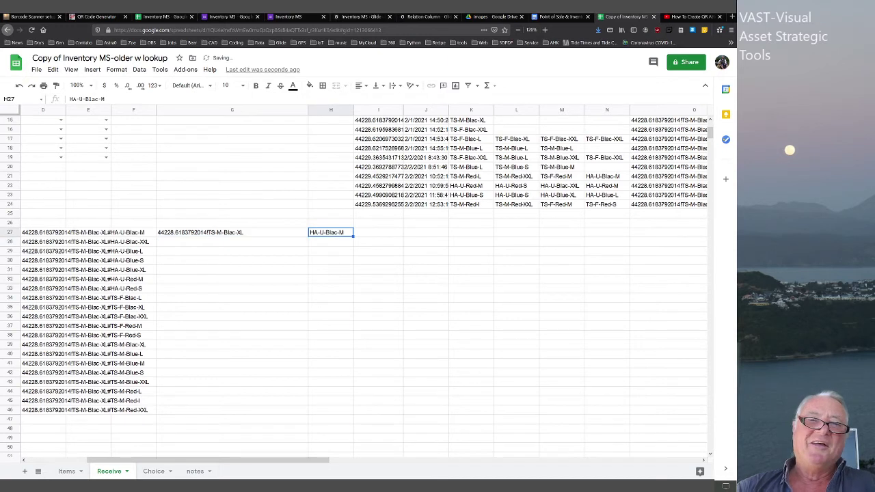
- Move the split formula and its output from G27:H27 one column over to F27:G27
click(232, 232)
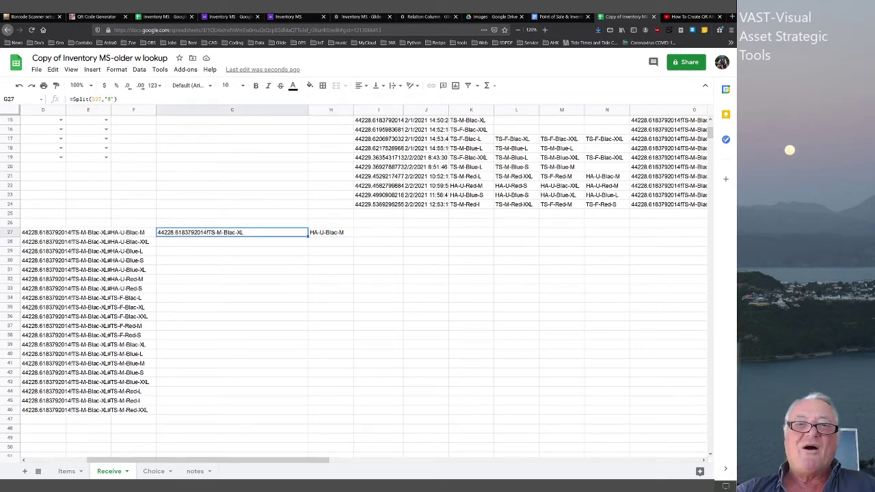
key(shift+Right)
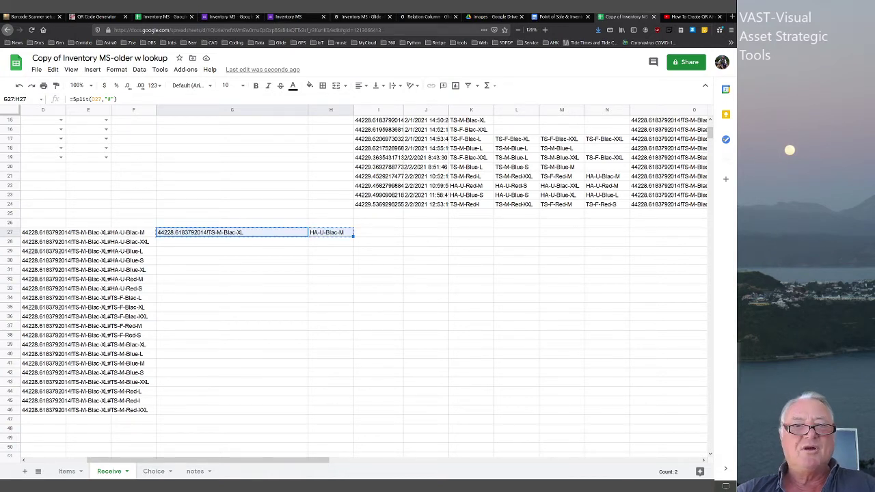
key(Left)
text(44228.6183792014TS-M-Blac-XL	HA-U-Blac-M)
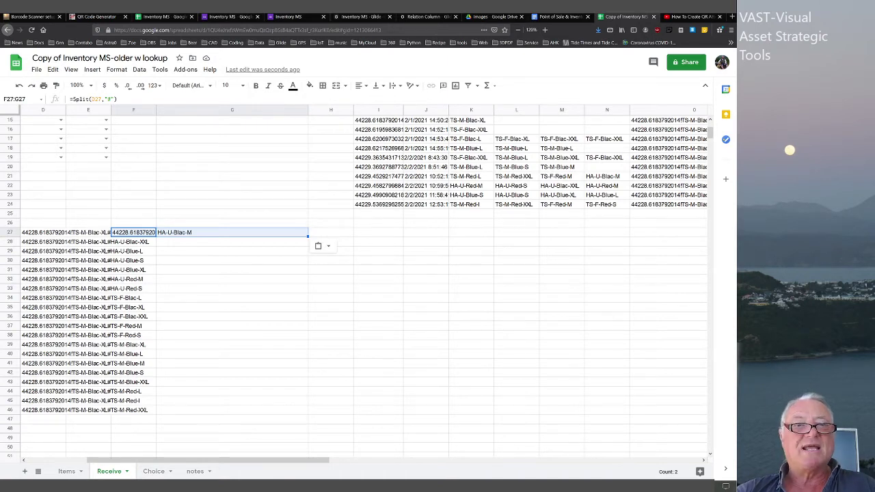
click(43, 232)
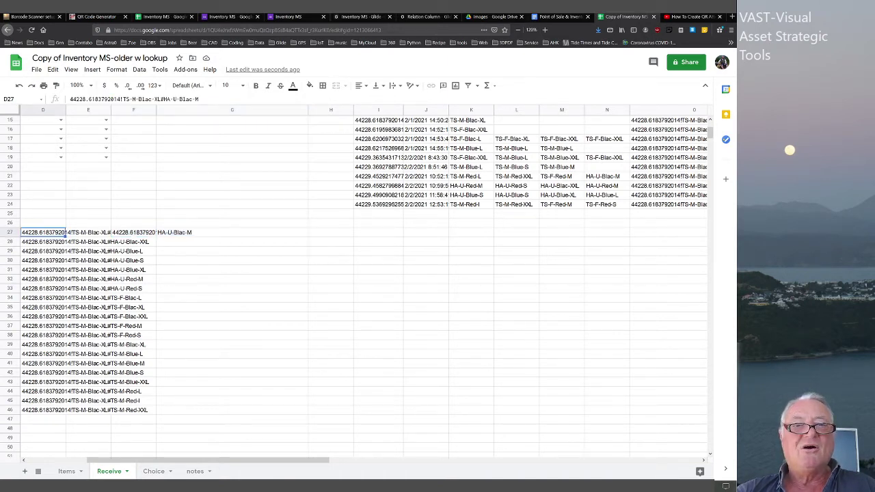
- Fill the split formula from F27:G27 down through row 46
click(133, 232)
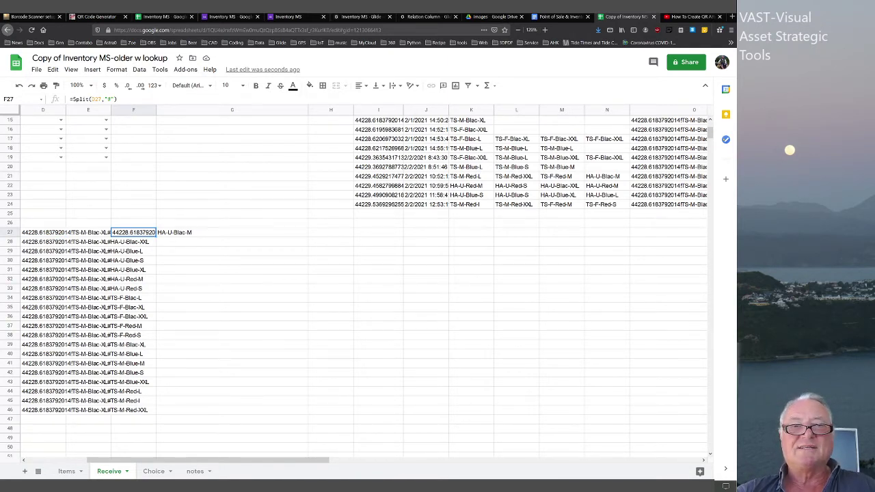
key(shift+Right)
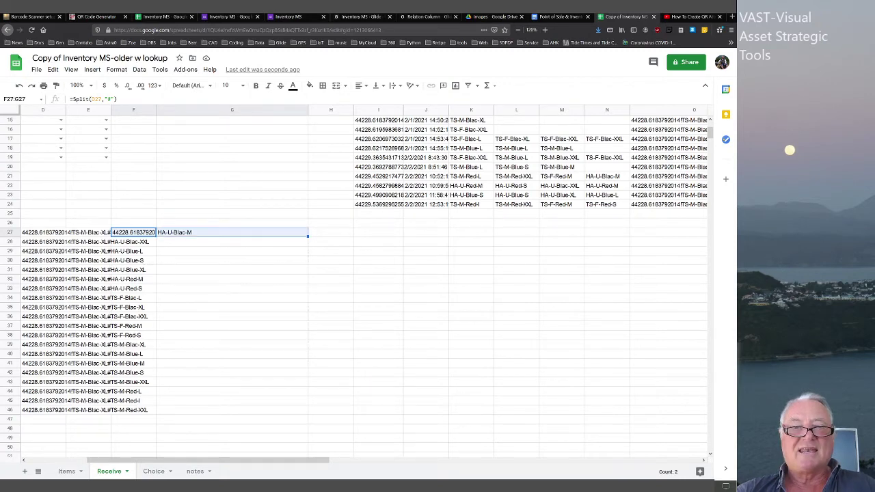
drag(308, 237, 308, 412)
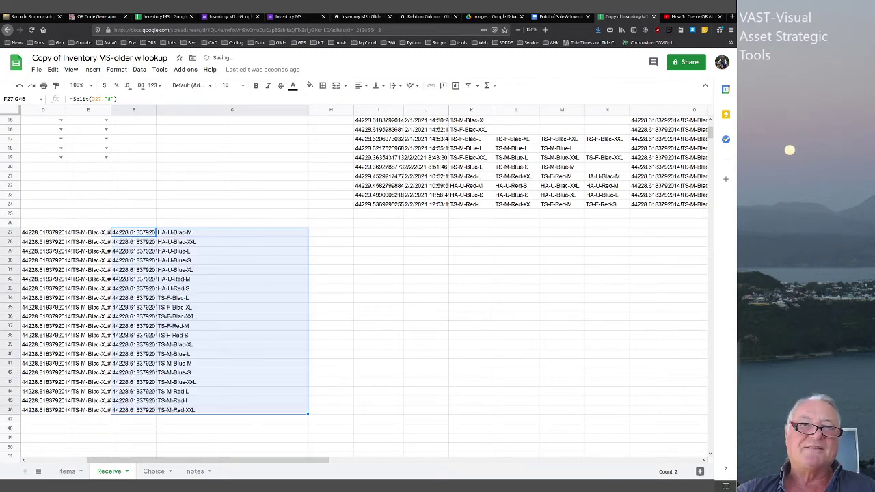
click(205, 335)
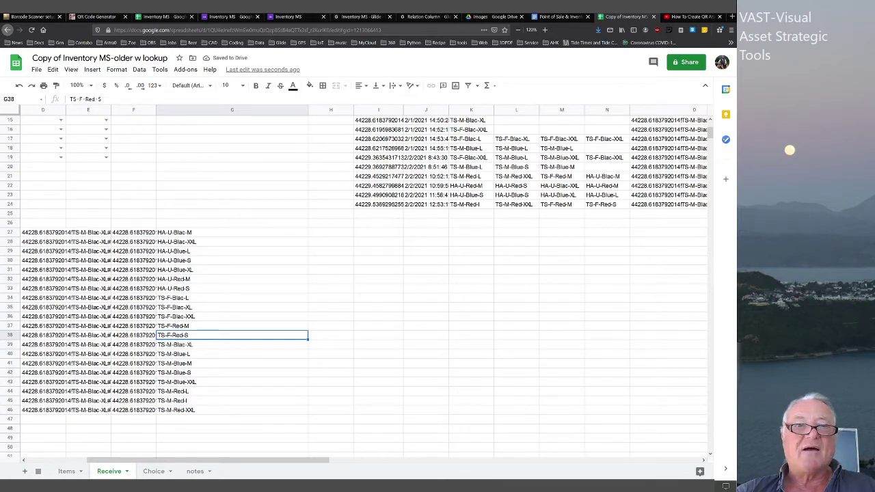
- Examine the combined entries in column D and the split pieces beside them against the source data above
click(43, 232)
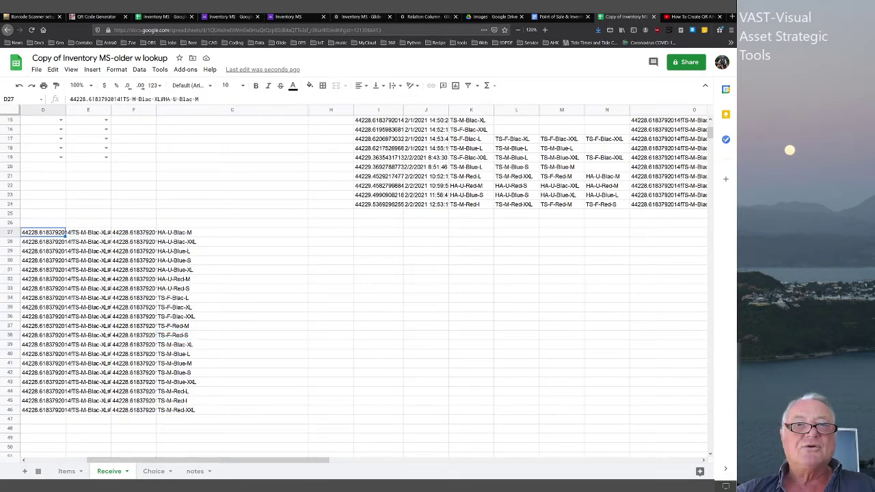
click(331, 232)
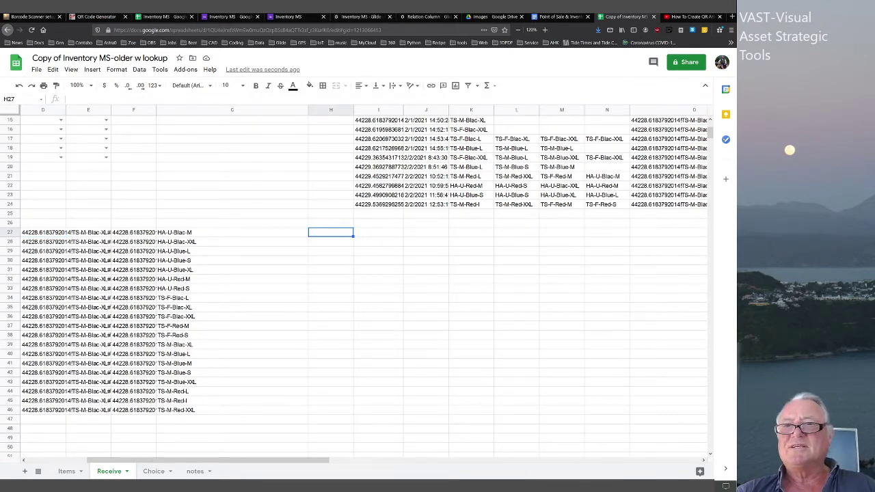
scroll(354, 287, up, 4)
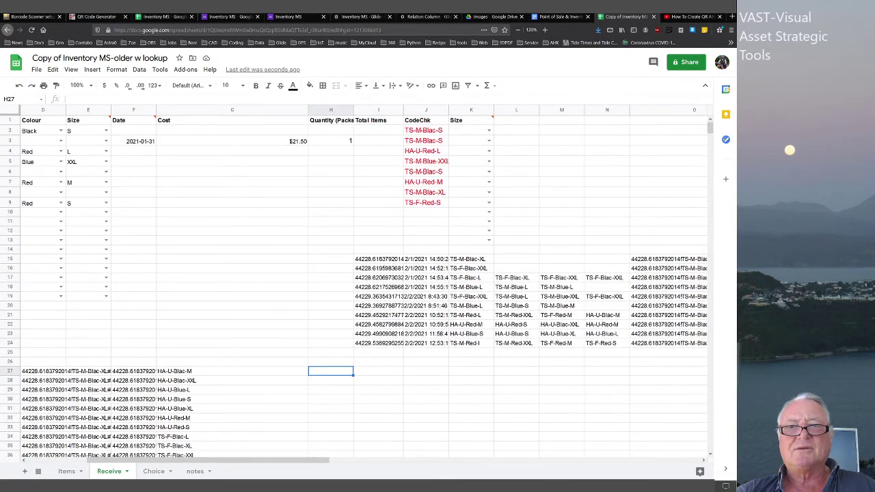
scroll(354, 287, down, 10)
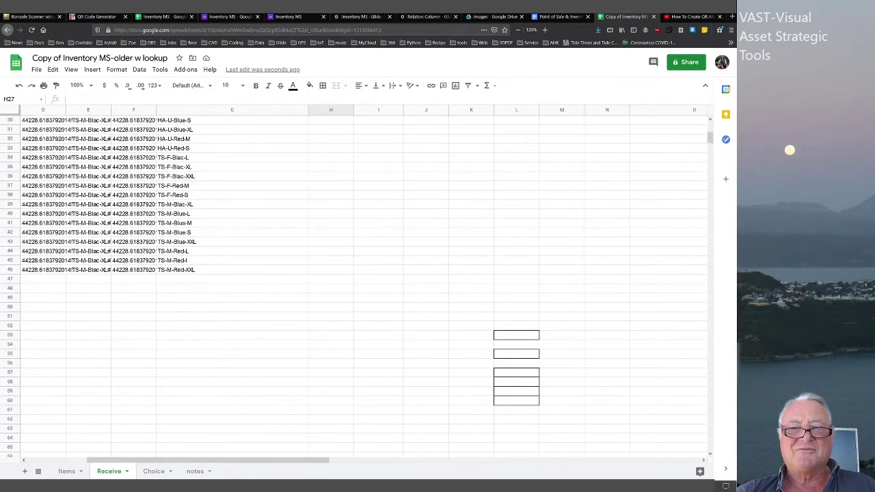
scroll(205, 460, left, 3)
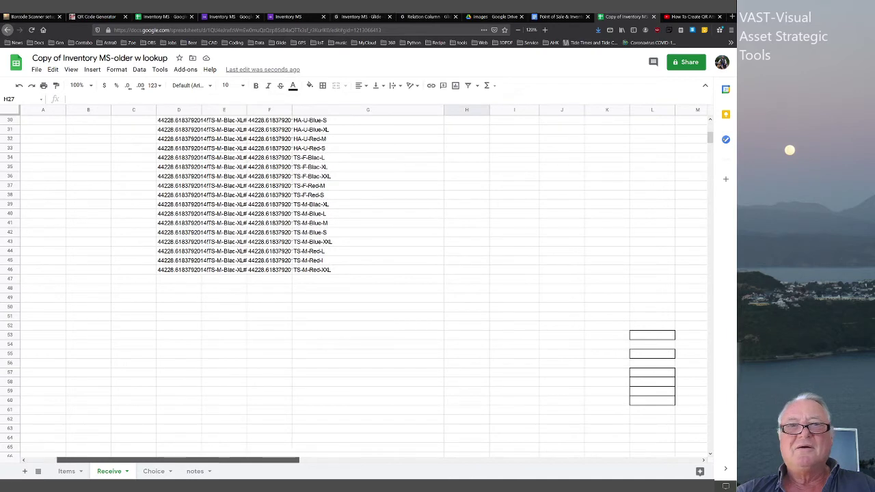
scroll(354, 287, right, 1)
scroll(354, 287, up, 4)
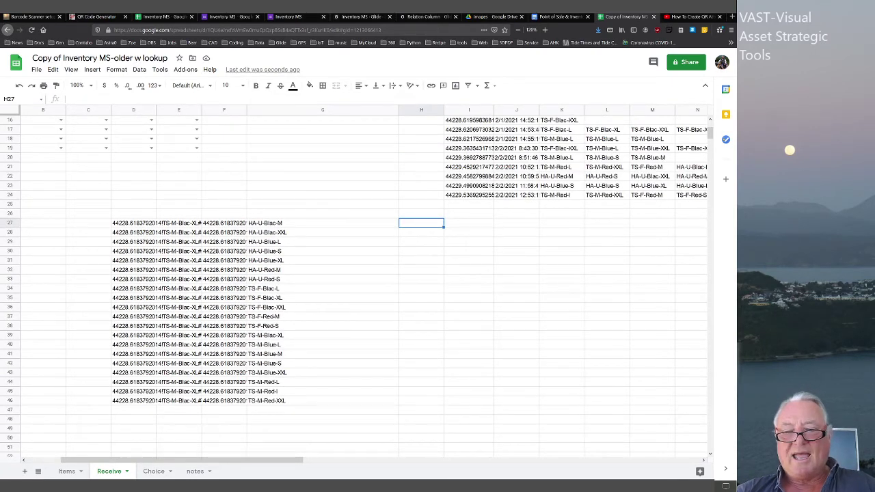
click(179, 222)
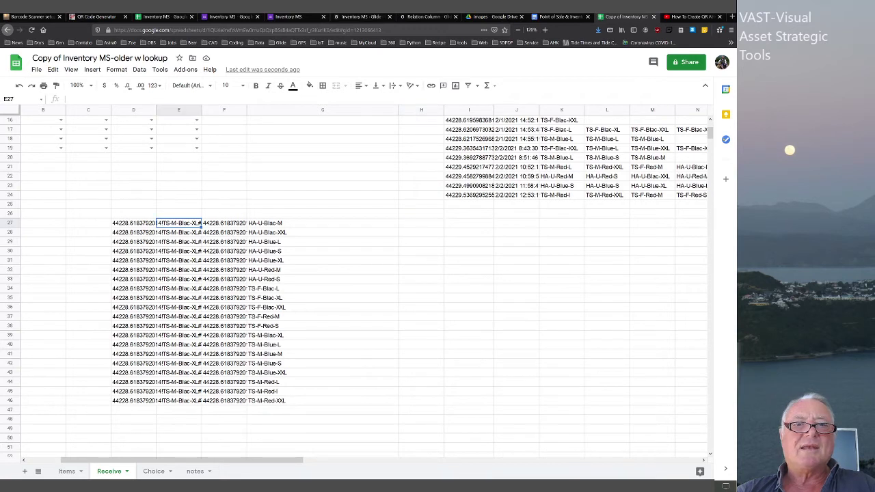
click(133, 223)
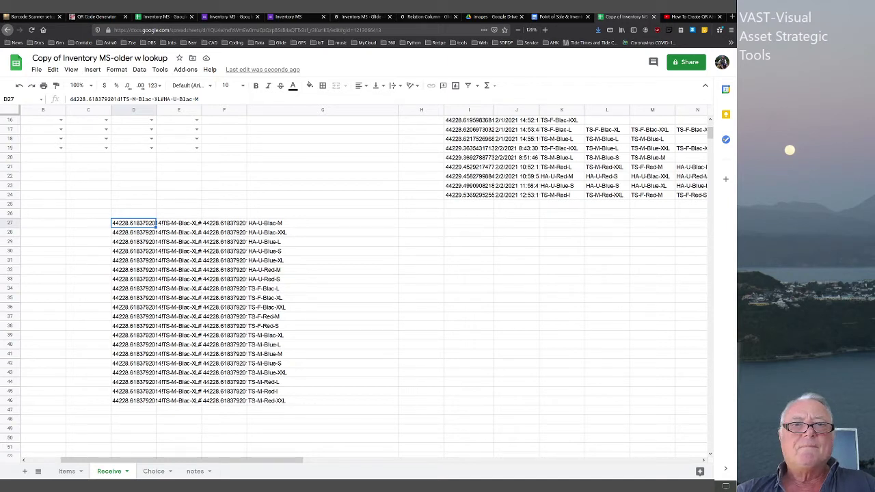
- Copy the D26 formula text without its leading "=s" and paste it into H26 as ort(unique(flatten(O15:R24)))
click(133, 213)
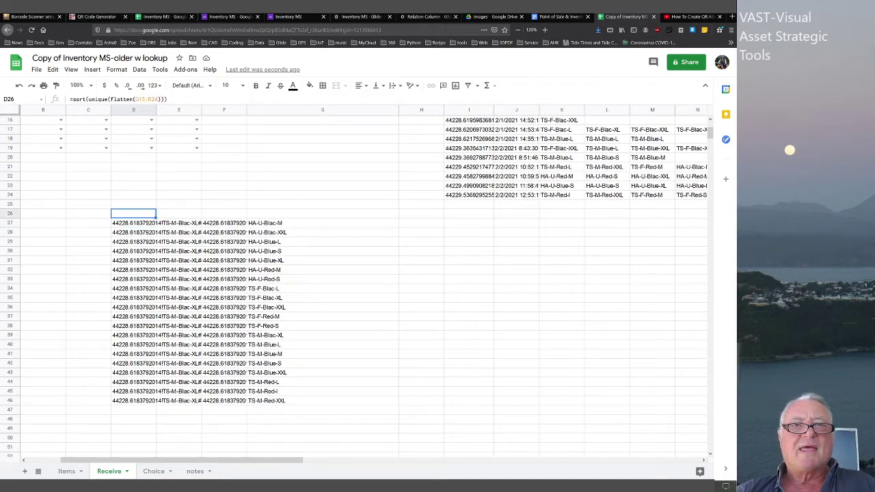
drag(169, 100, 75, 100)
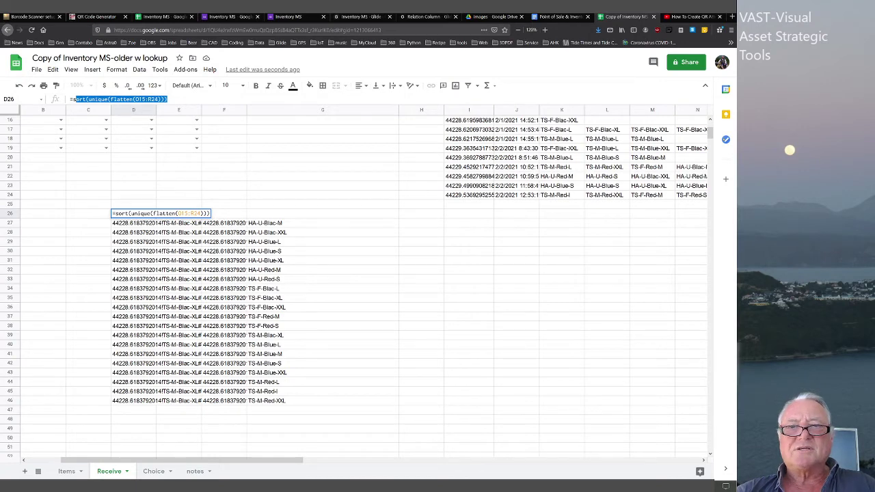
click(421, 213)
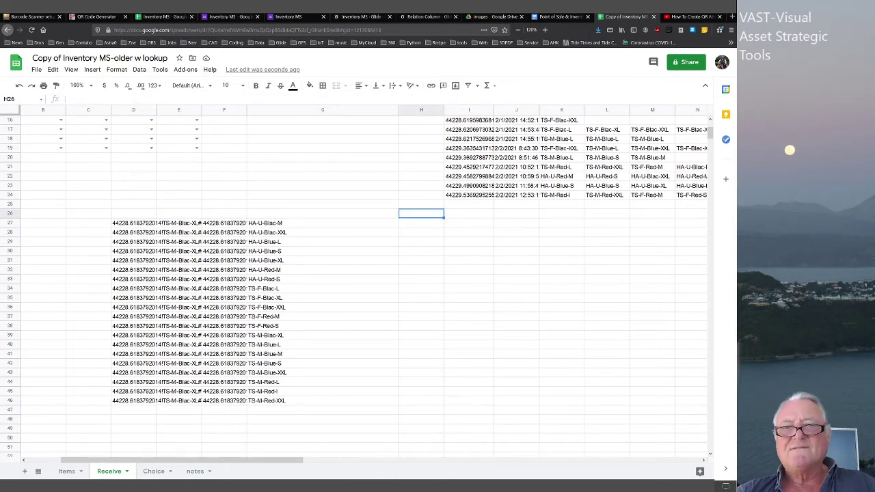
text(ort(unique(flatten(O15:R24))))
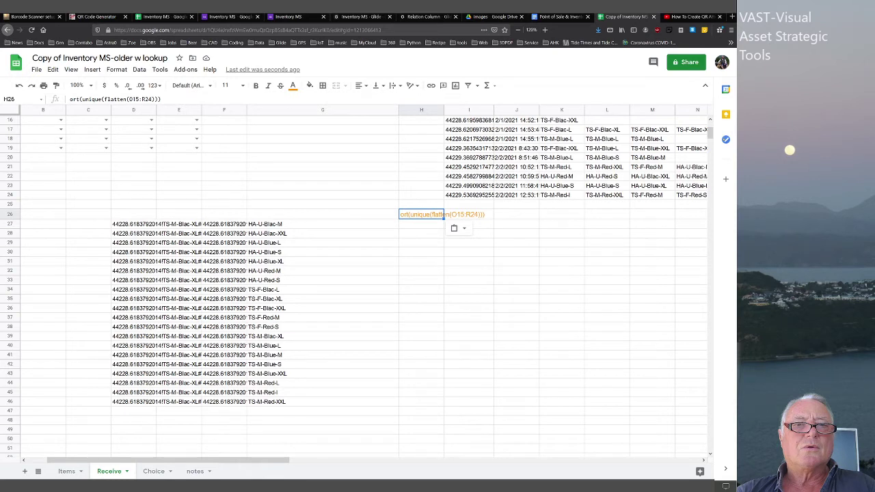
- Replace the "ort(unique" portion of the H26 text with =sumproduct, keeping the flattened O15:R24 range
drag(101, 99, 70, 99)
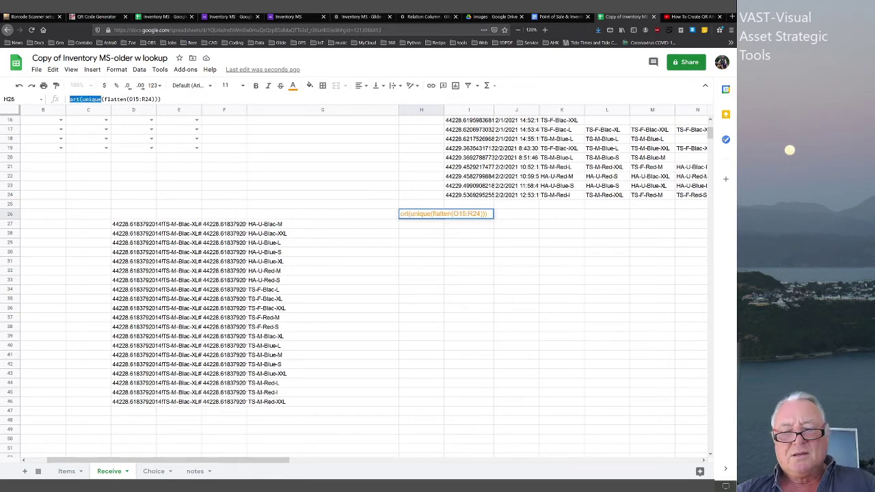
key(BackSpace)
text(u)
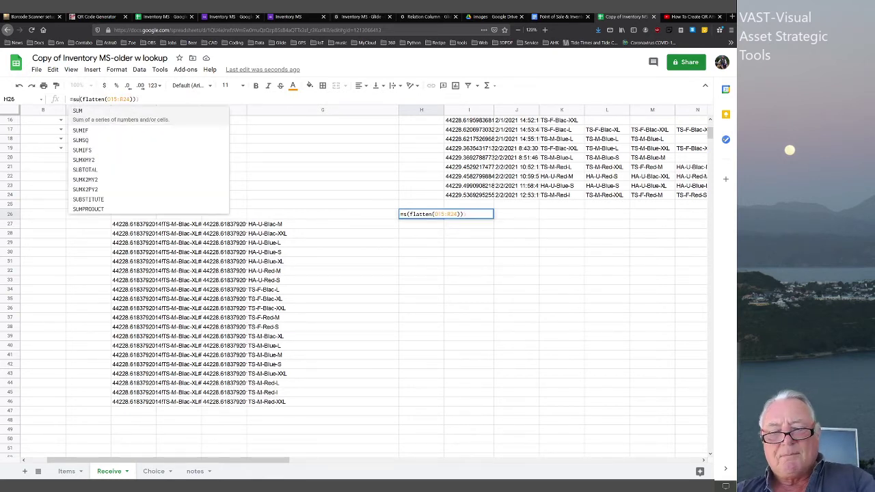
text(mpro)
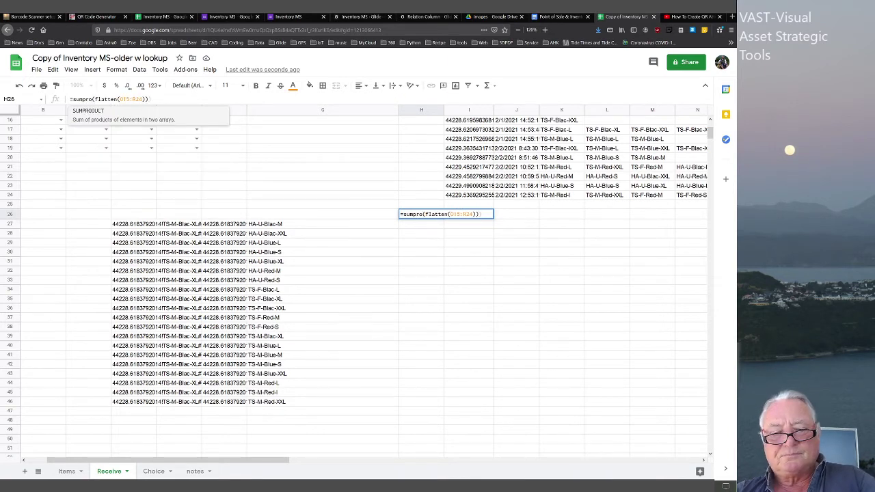
text(duct)
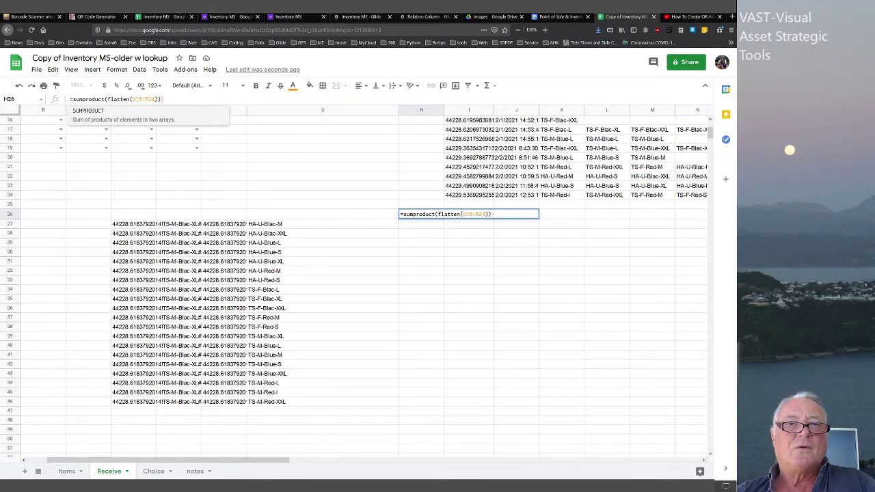
- Complete the H26 formula by comparing the flattened range with D27, making it =sumproduct(flatten(O15:R24)=D27)
click(158, 99)
text(=)
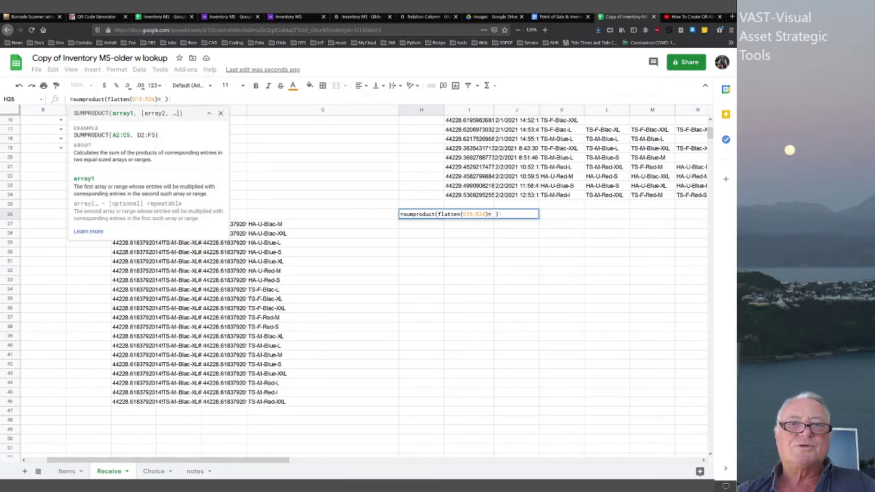
click(134, 243)
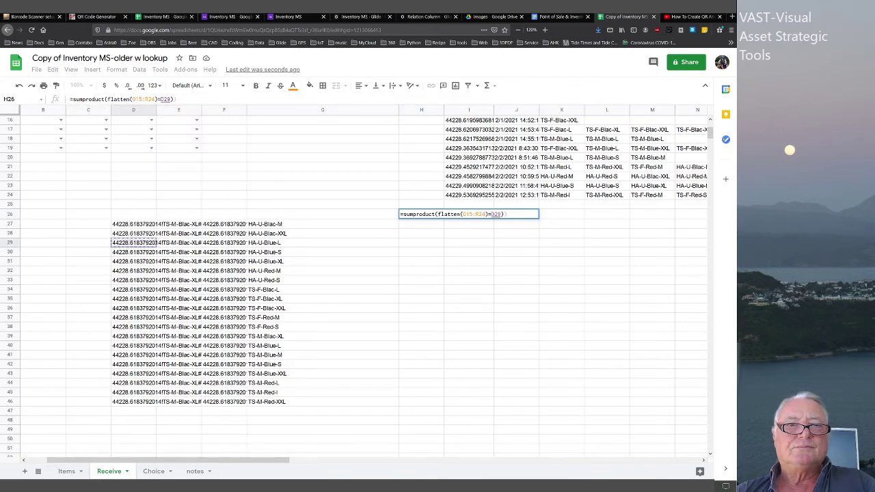
click(134, 224)
key(Return)
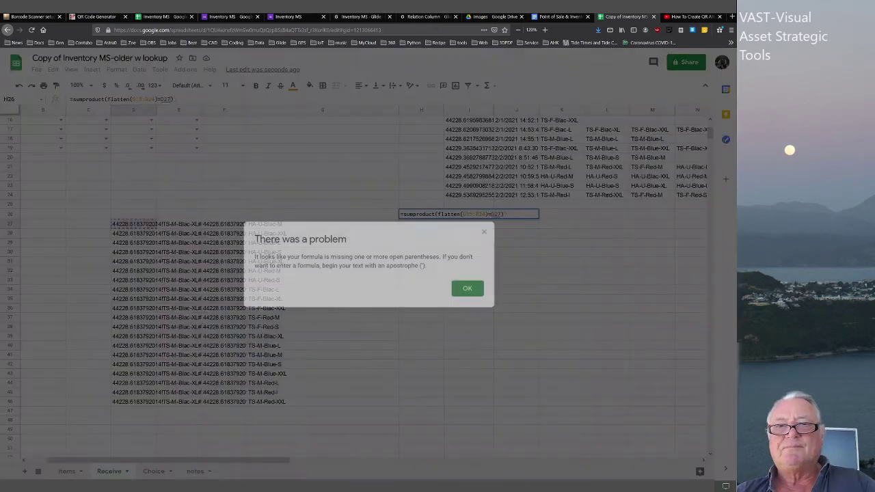
key(Return)
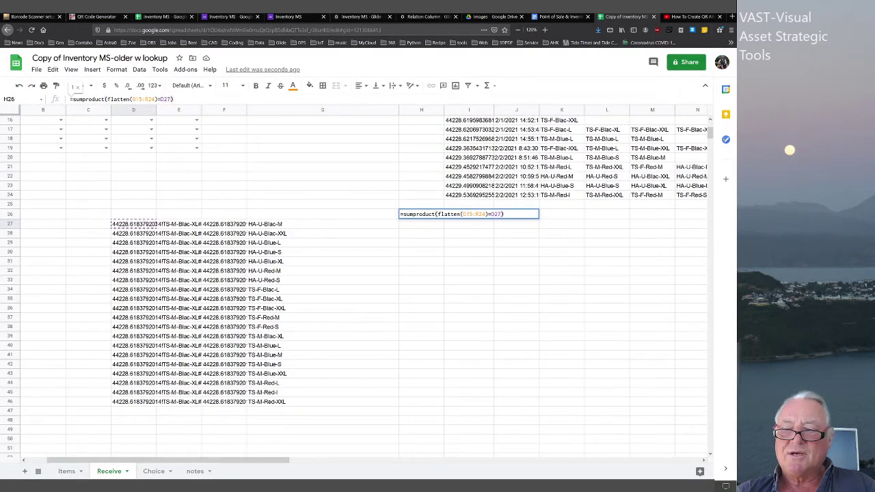
key(Return)
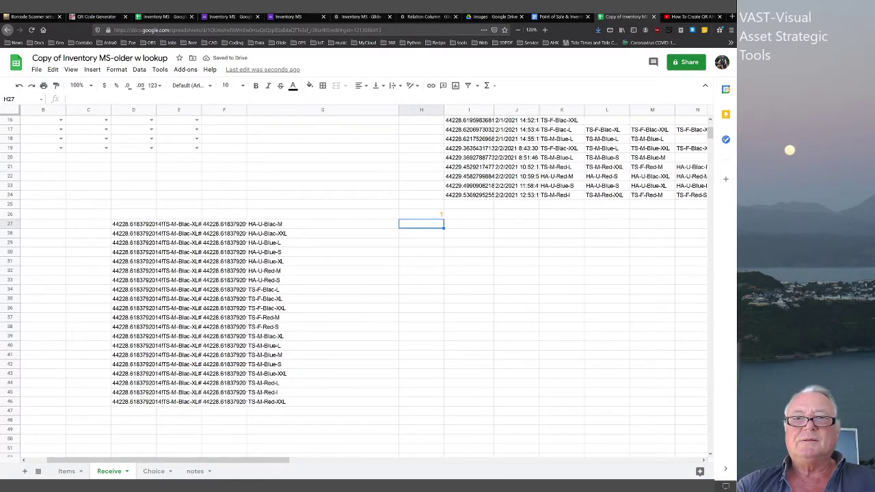
- Fill the SUMPRODUCT formula from H26 down through H46
click(421, 215)
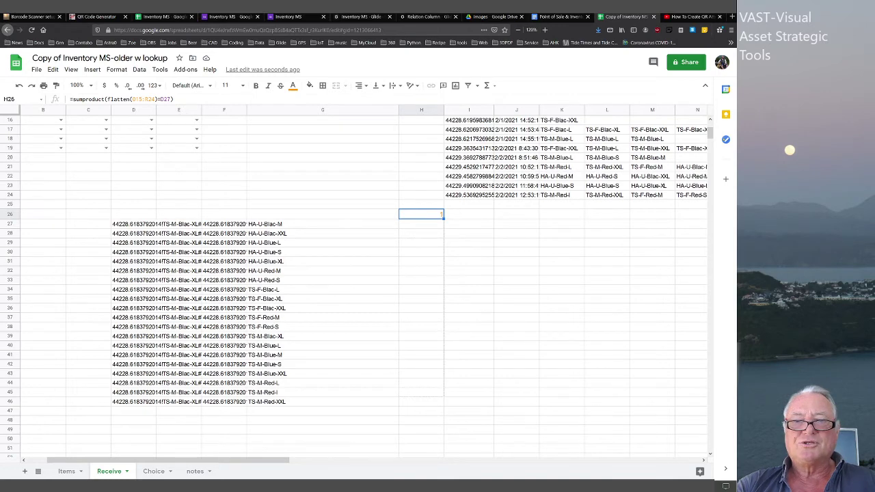
drag(443, 218, 443, 401)
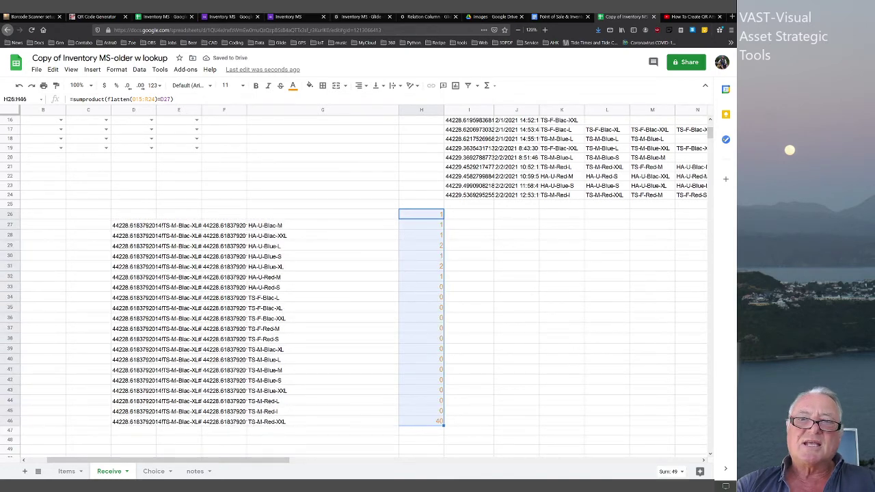
- Check the combined entries in column D against the source and split item codes, and examine the filled SUMPRODUCT formulas in column H
click(134, 235)
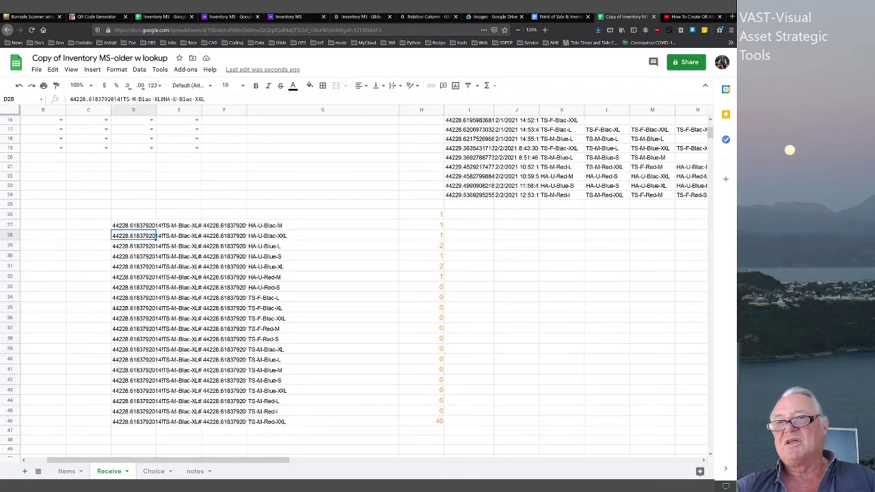
click(652, 130)
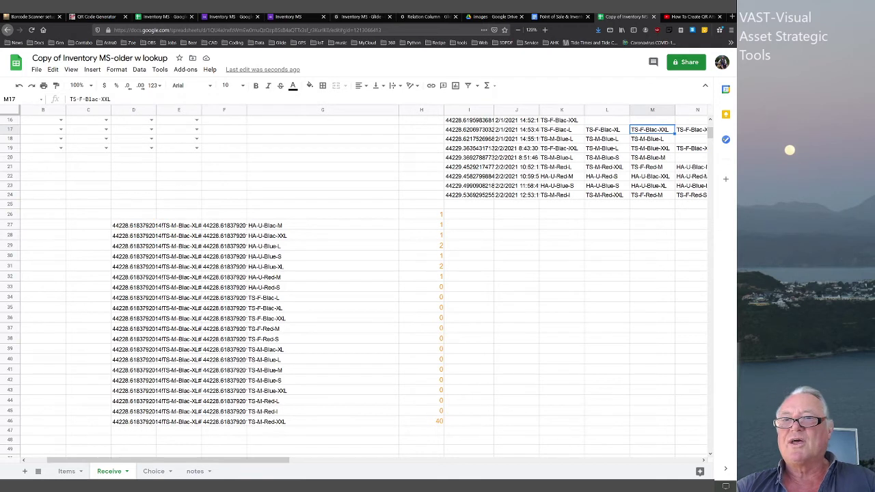
click(652, 139)
click(133, 225)
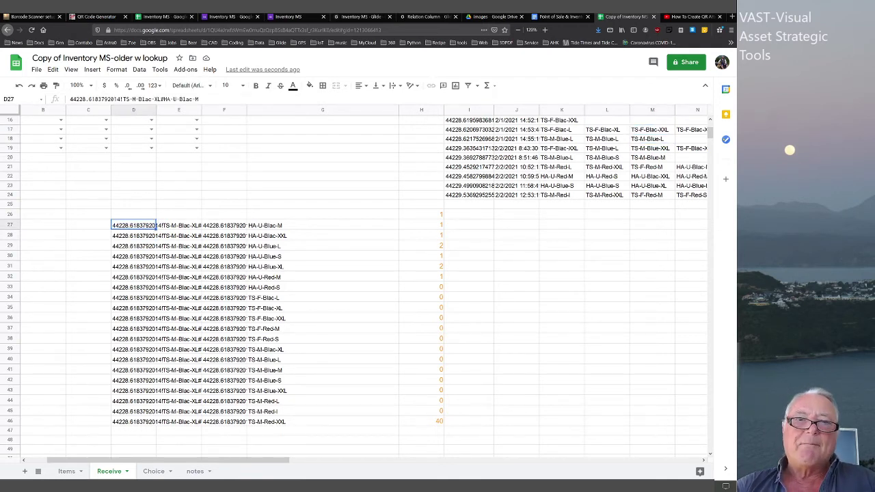
key(Right)
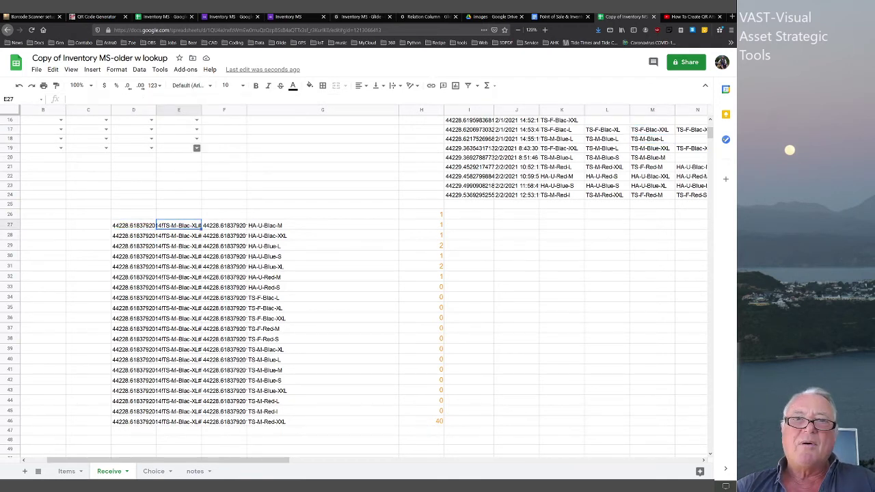
click(322, 225)
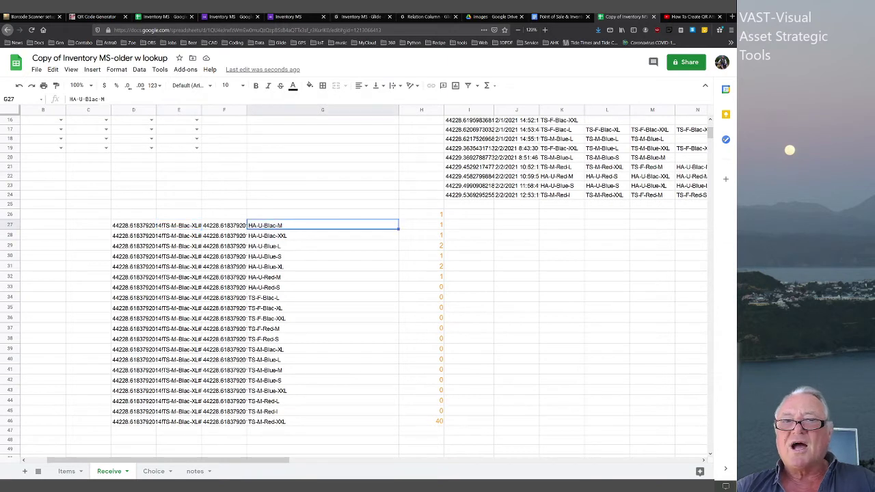
click(133, 225)
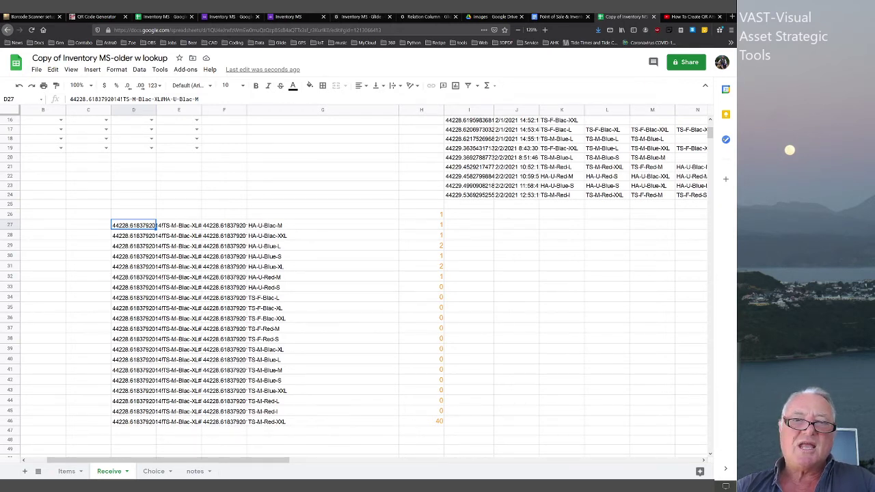
click(421, 421)
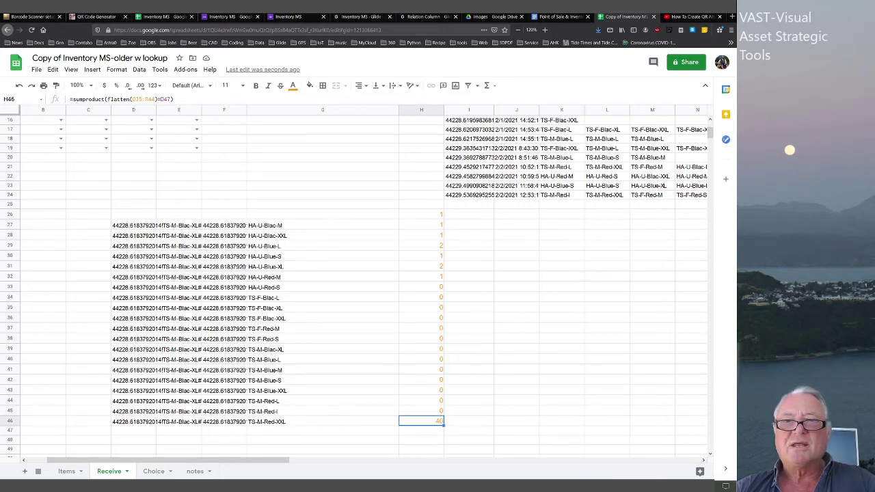
key(ctrl+Up)
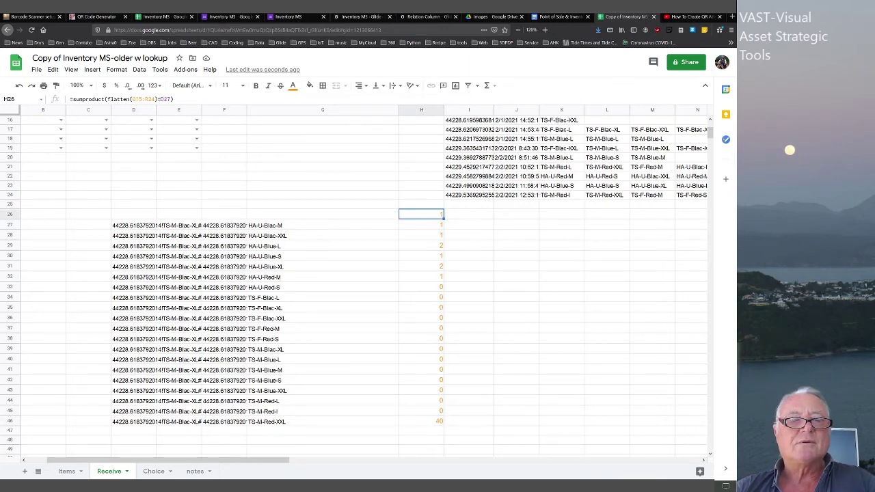
click(420, 225)
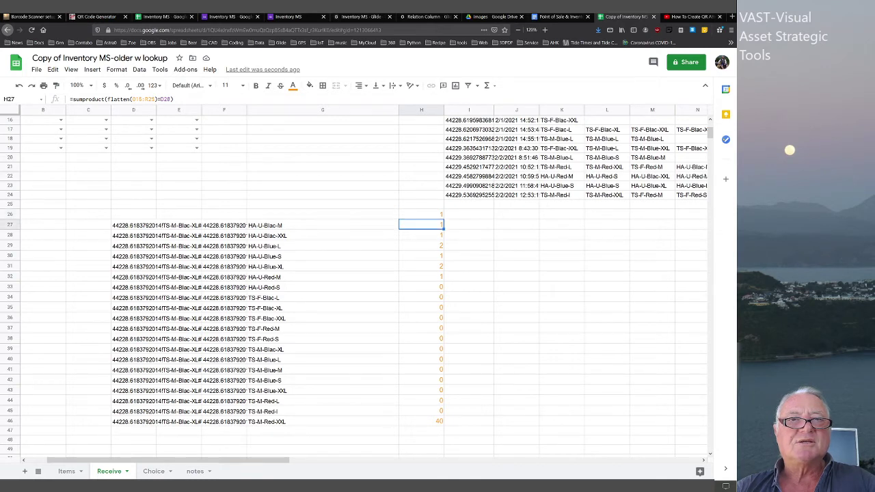
click(421, 235)
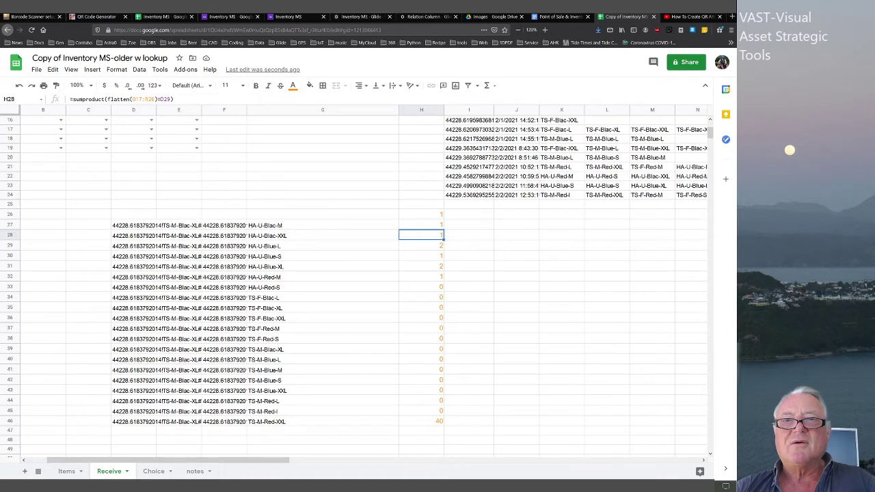
- Make the flattened range in the H26 SUMPRODUCT formula absolute as $O$15:$R$24
click(421, 214)
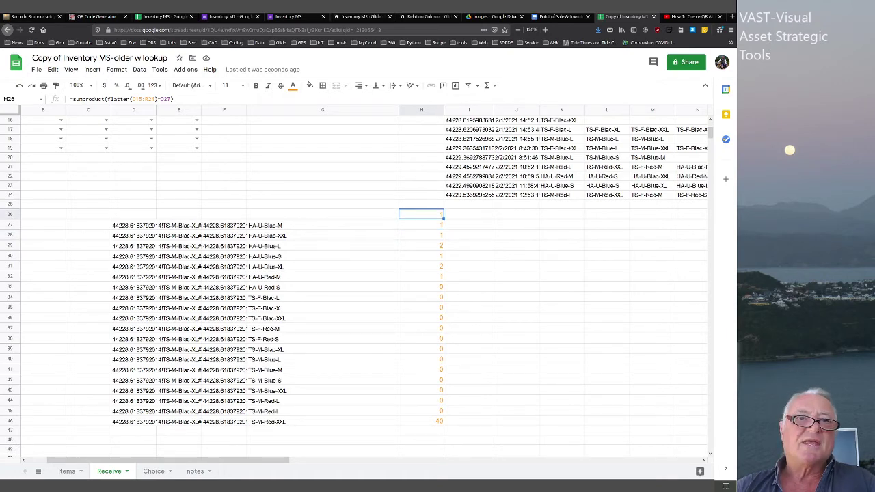
drag(155, 99, 133, 99)
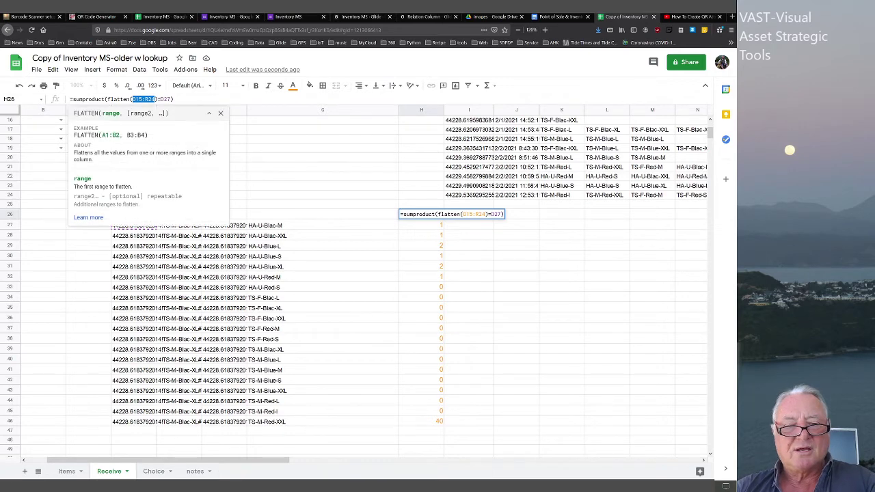
key(F4)
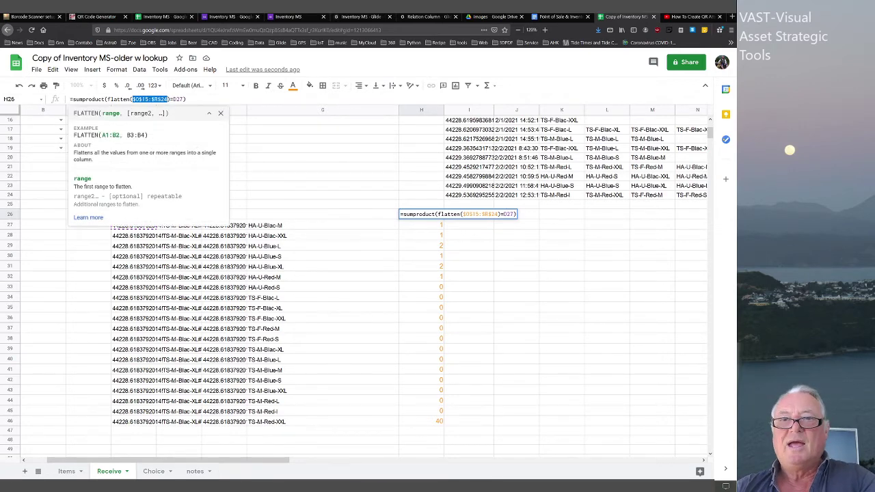
key(Return)
- Fill the H26 formula with the absolute range down through H46
click(420, 214)
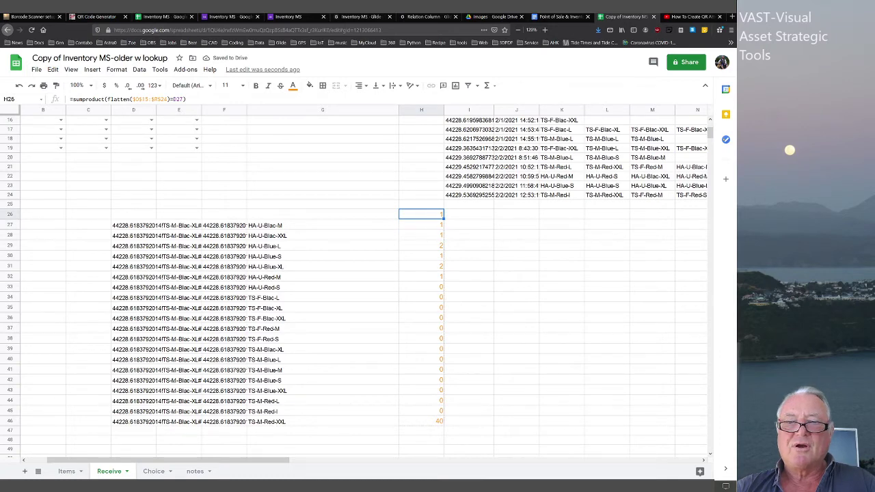
key(ctrl+shift+Down)
key(ctrl+d)
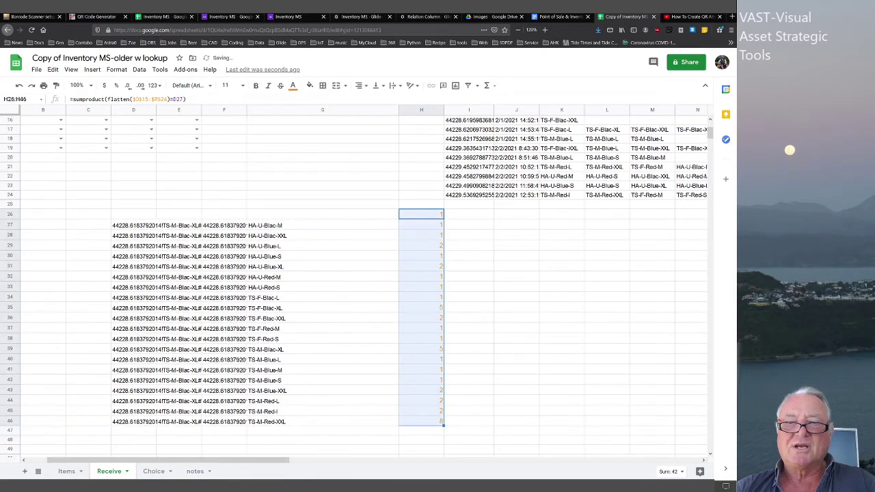
key(ctrl+Down)
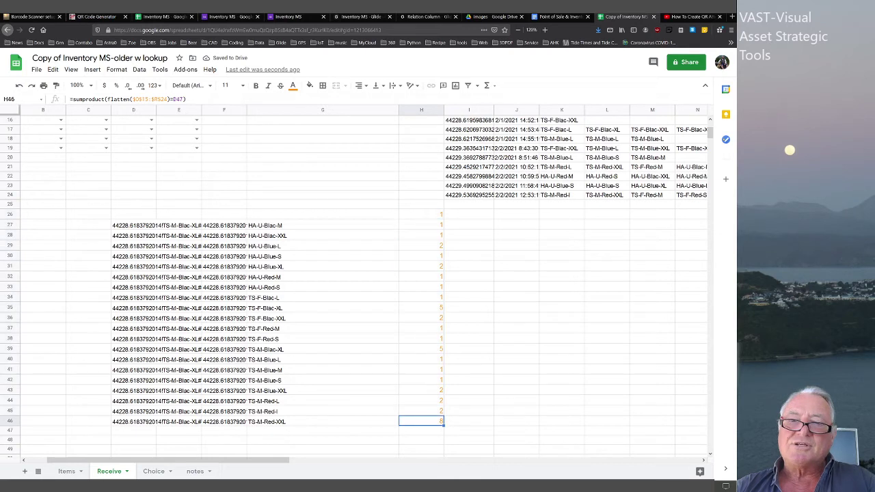
drag(421, 215, 420, 421)
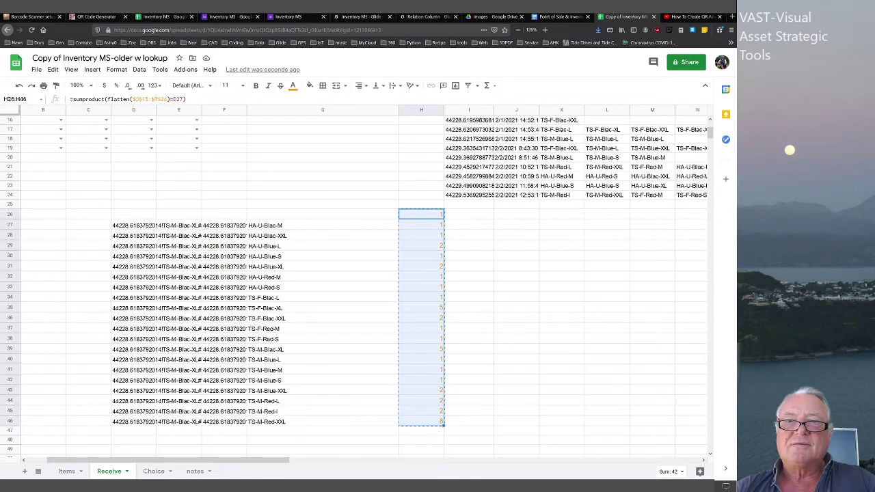
- Point the comparison in the H26 formula to D26, making it =sumproduct(flatten($O$15:$R$24)=D26)
click(421, 213)
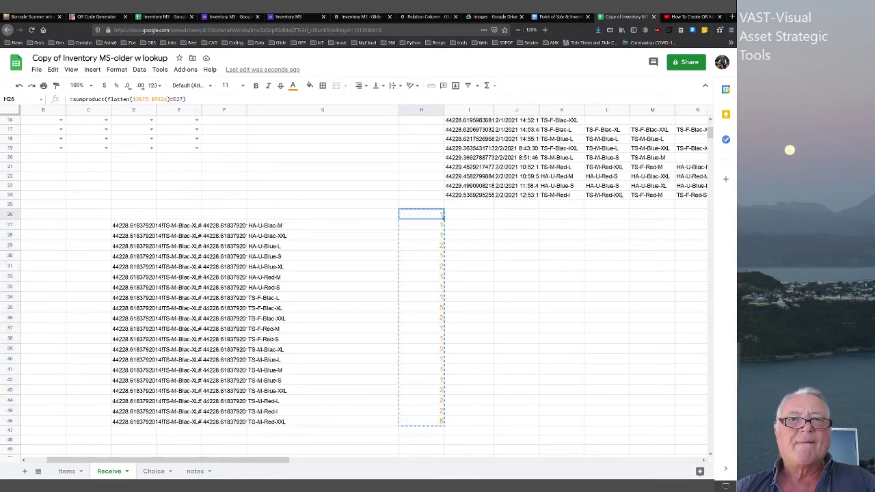
click(181, 99)
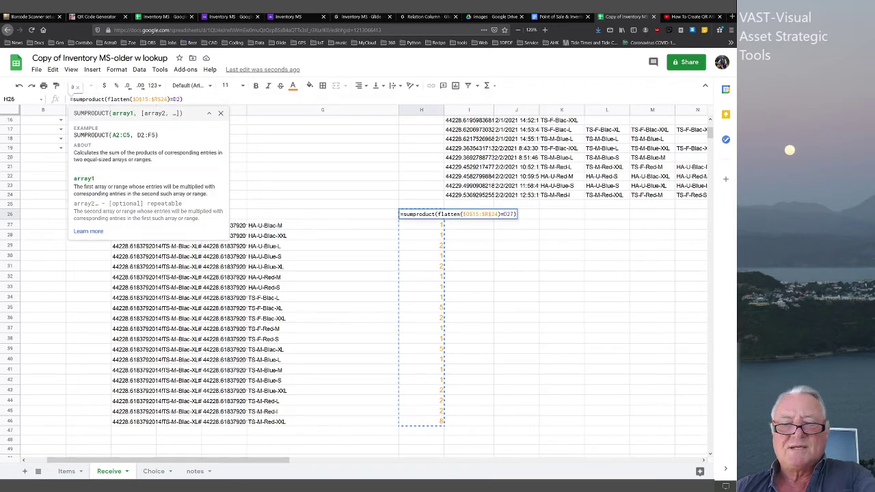
key(Return)
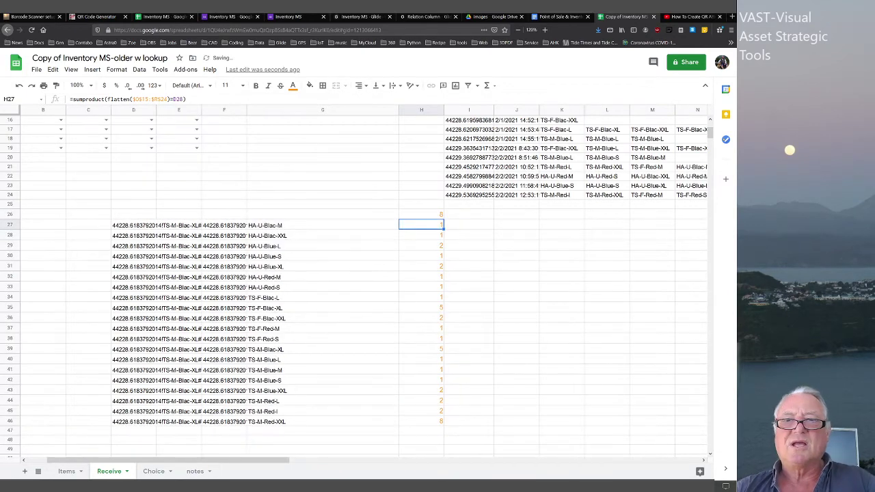
- Fill the corrected H26 formula comparing against D26 down through H46
click(421, 214)
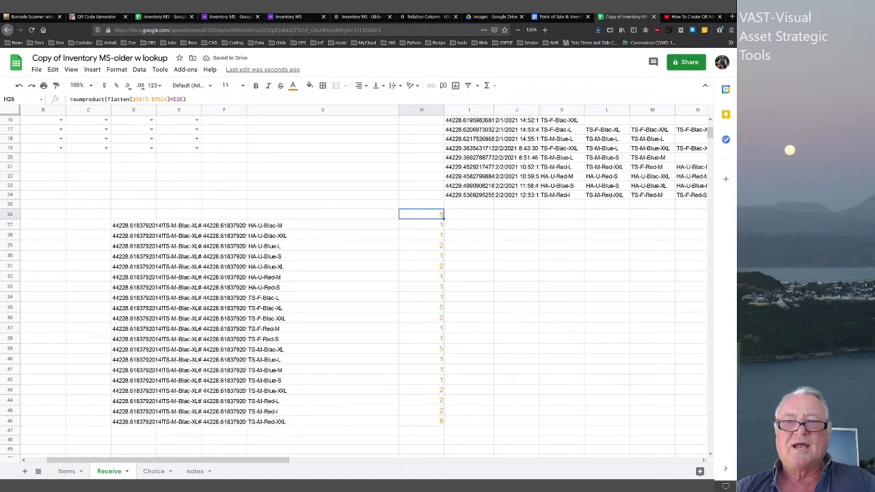
key(ctrl+shift+Down)
key(ctrl+d)
click(468, 410)
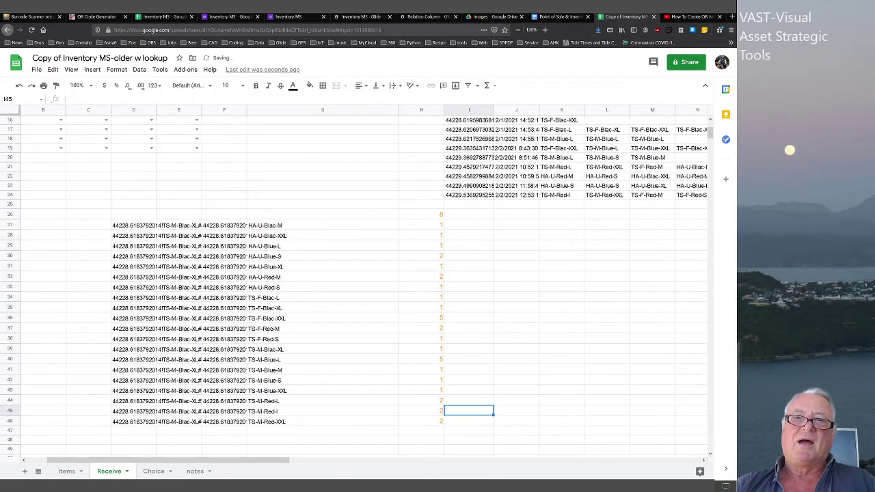
- Examine the item codes and blank cells in the source rows from row 15, and the O15 formula that combines ID and code
click(421, 214)
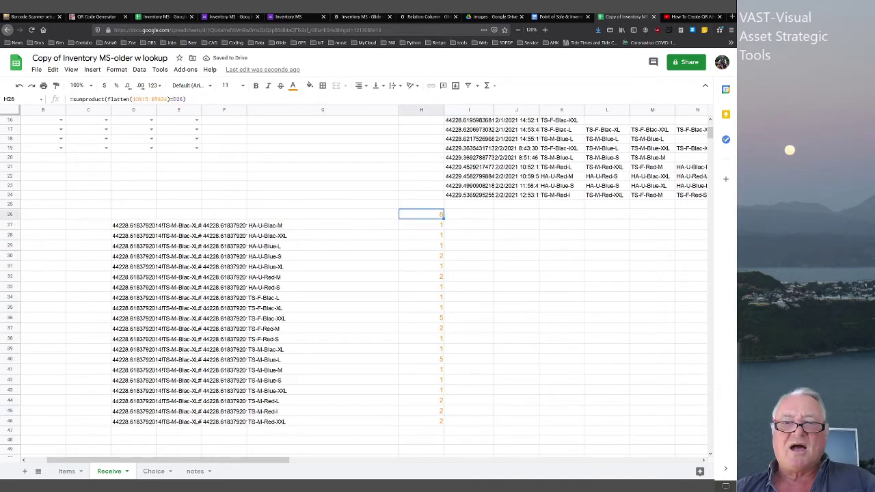
scroll(363, 274, right, 3)
scroll(362, 273, right, 2)
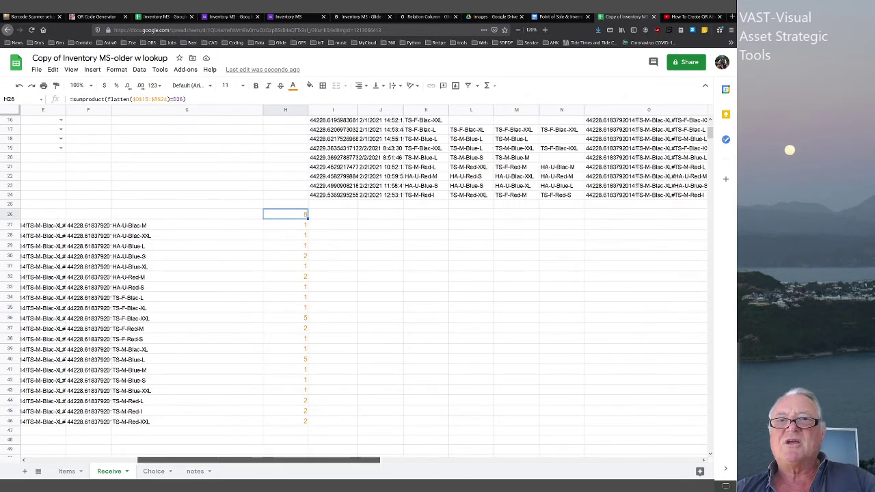
scroll(363, 274, up, 2)
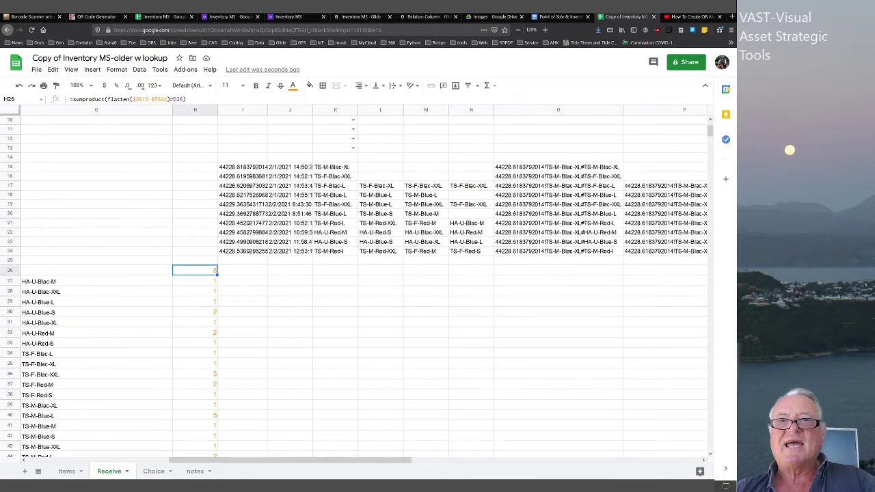
click(381, 167)
click(425, 167)
click(471, 167)
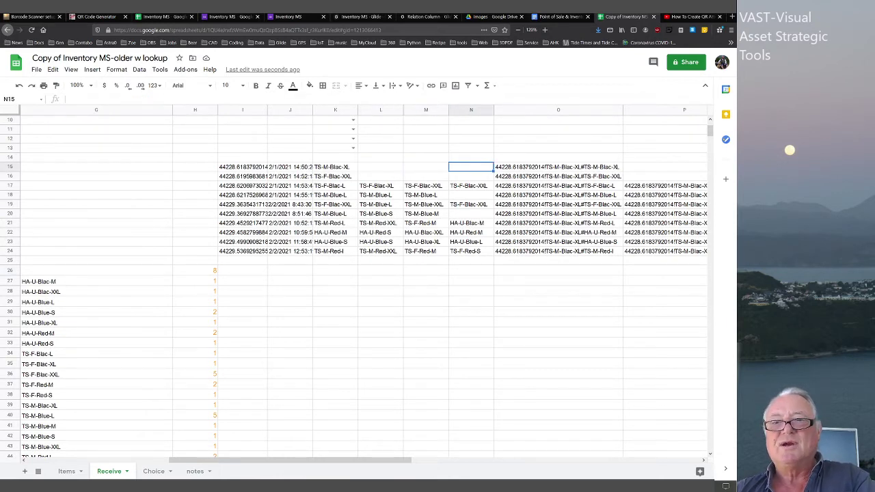
click(559, 176)
triple_click(558, 167)
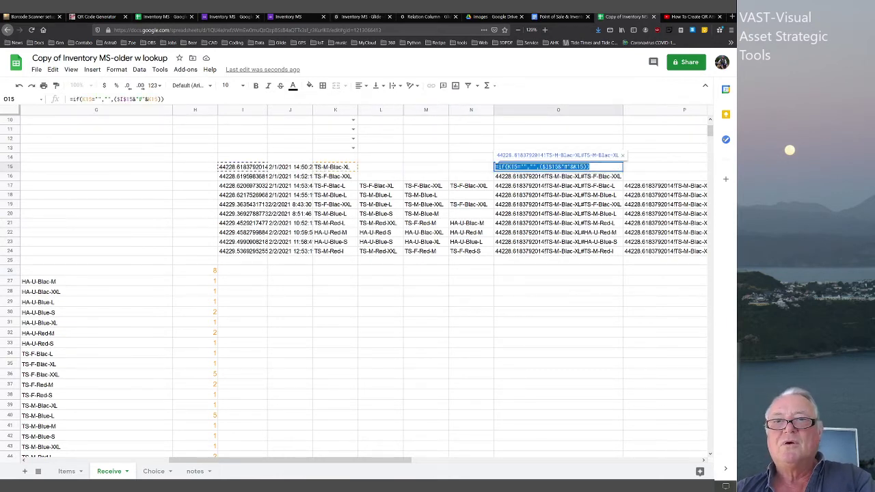
key(Return)
key(Left)
key(Left)
key(Left)
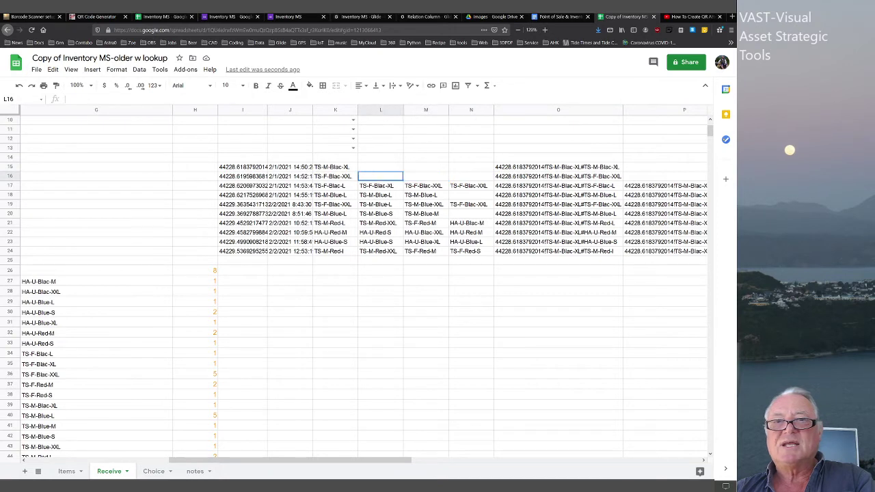
key(Right)
key(Right)
key(Down)
key(Down)
key(Down)
key(Down)
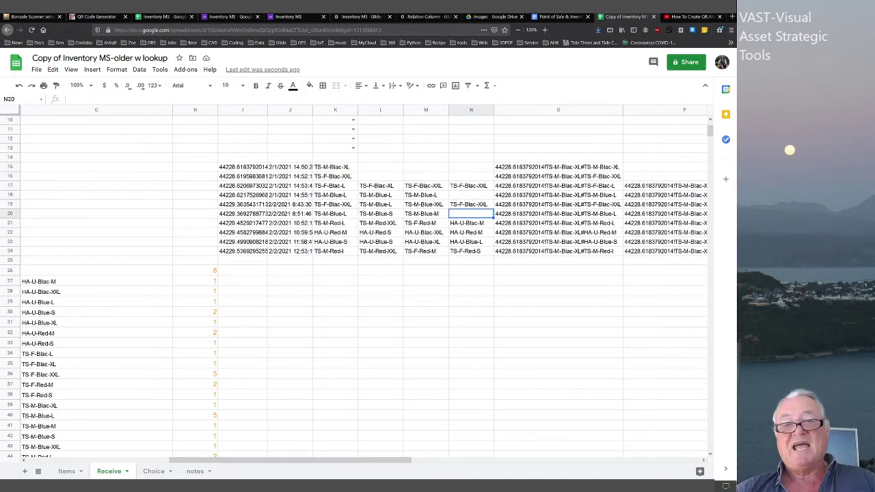
- Review the unique entries in D27:G46 alongside their column H counts and the source item codes
scroll(362, 287, left, 5)
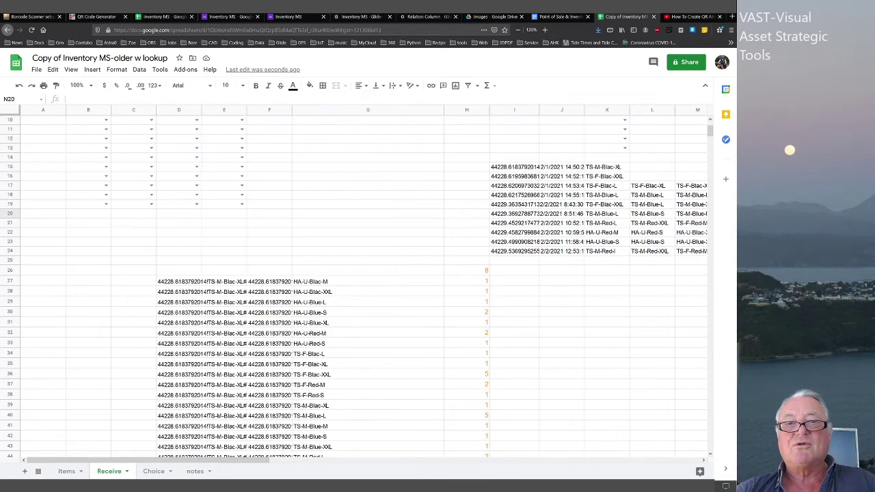
scroll(362, 287, down, 3)
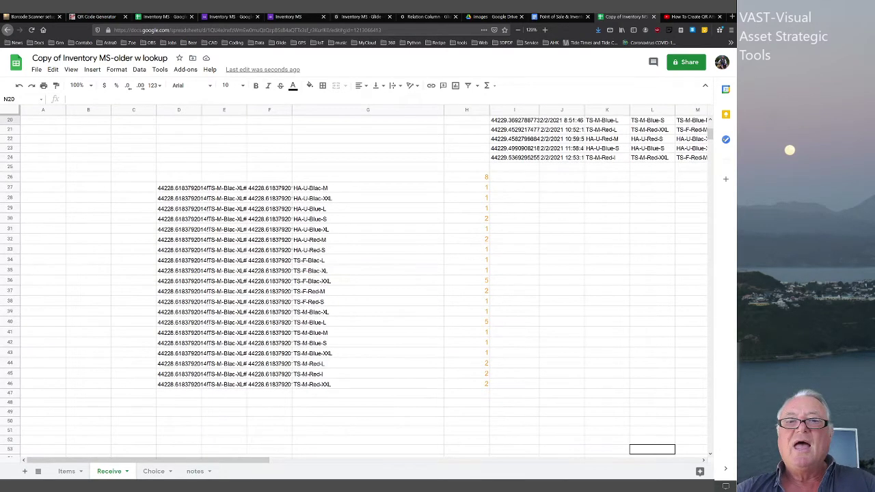
click(179, 393)
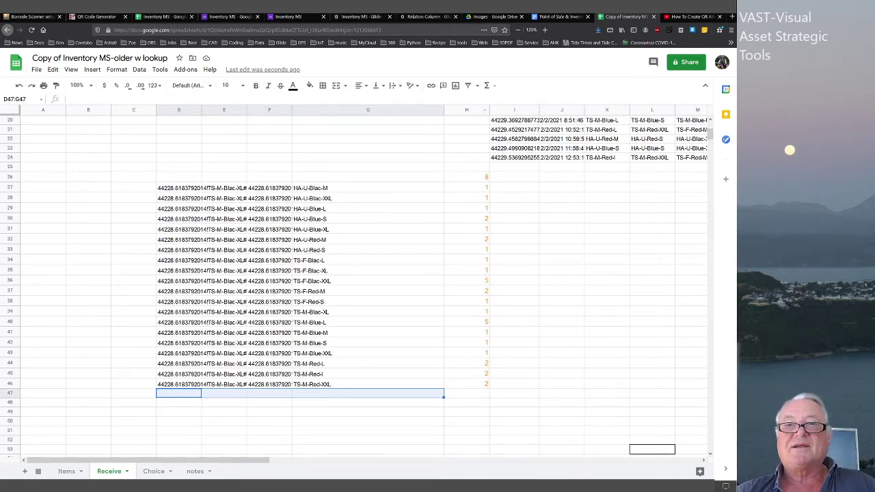
click(467, 187)
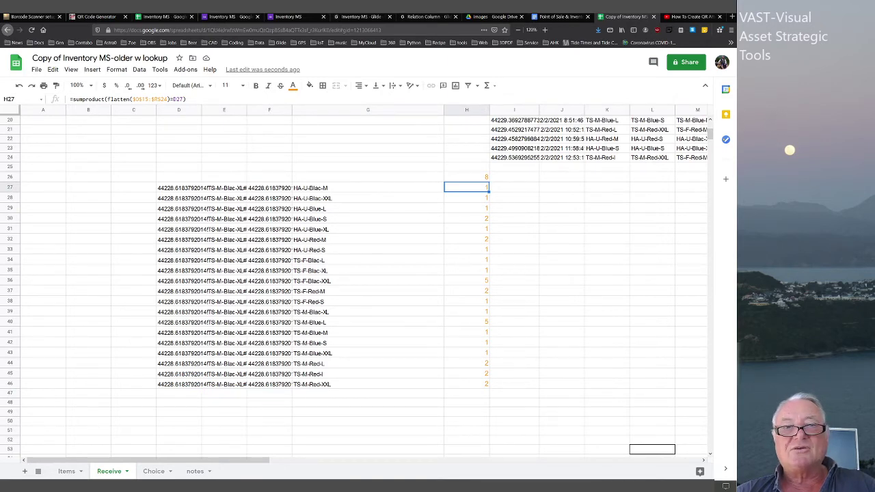
click(179, 187)
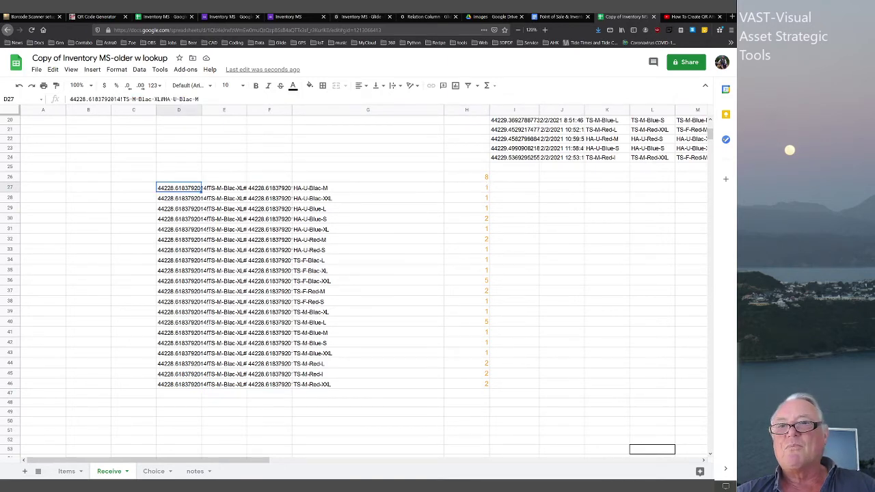
click(606, 157)
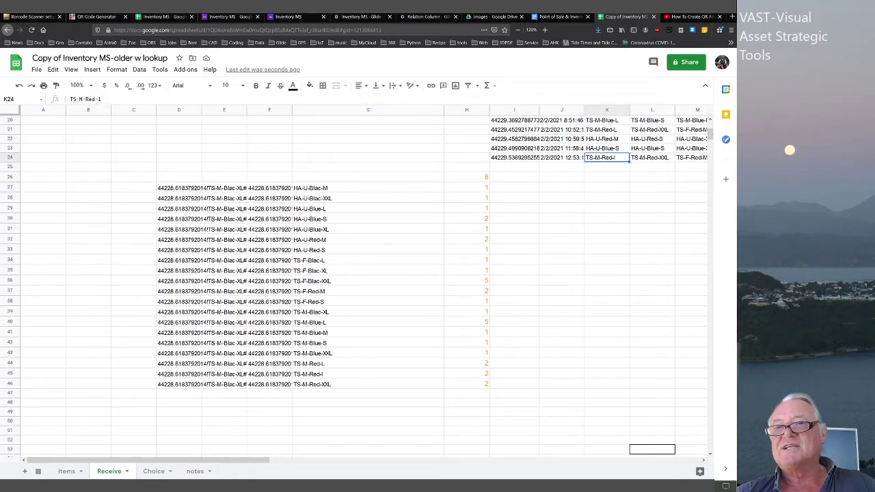
- Widen columns D, E and F around the combined entries, enough for column D to show its full text
click(179, 188)
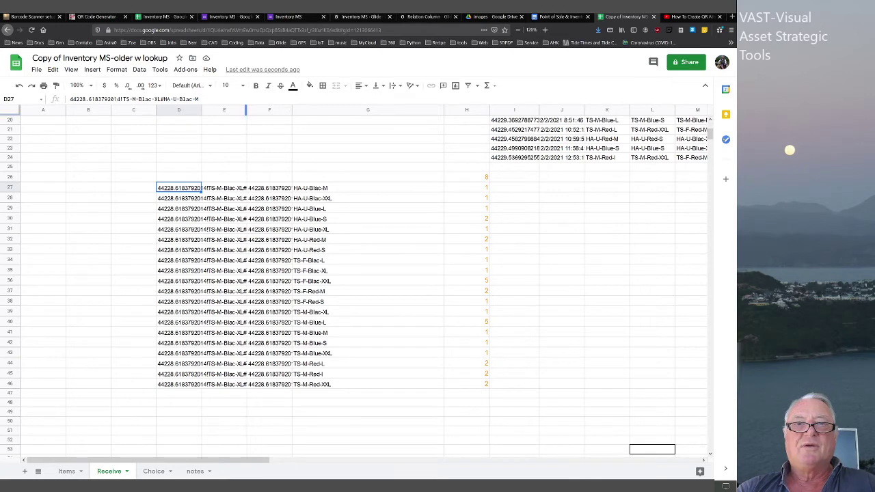
click(241, 109)
right_click(241, 109)
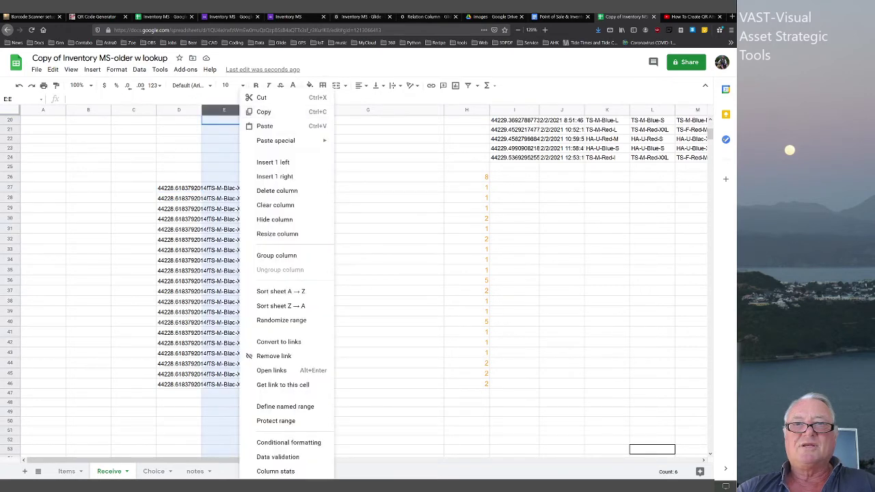
click(358, 129)
drag(247, 110, 385, 110)
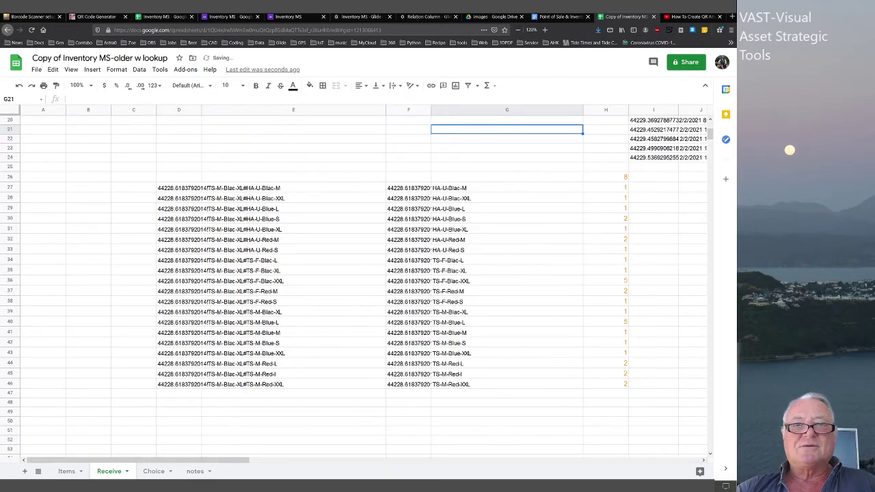
click(294, 188)
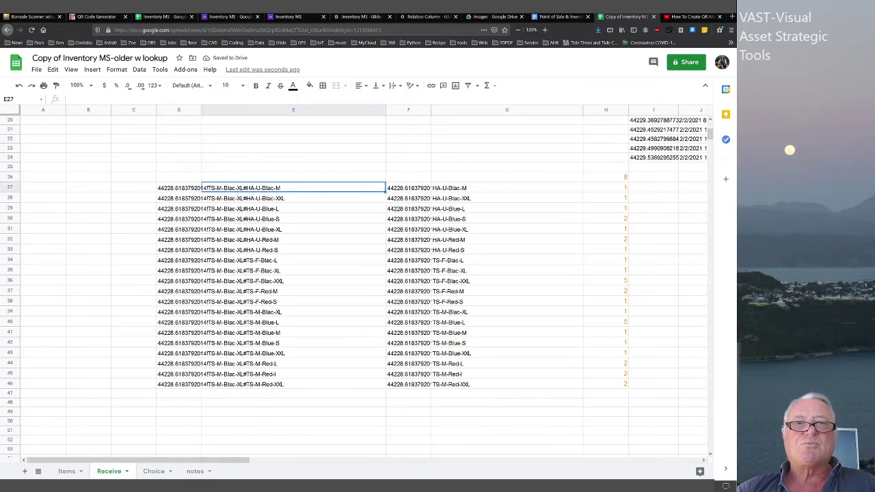
drag(202, 110, 295, 110)
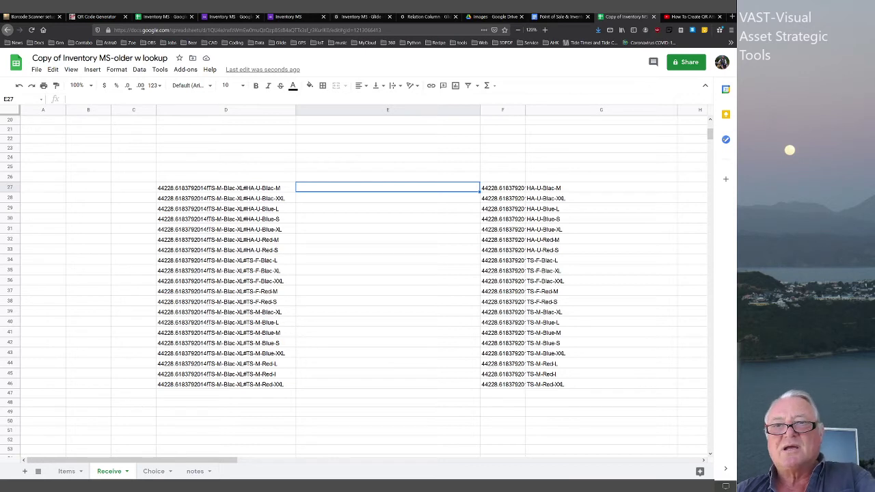
click(502, 188)
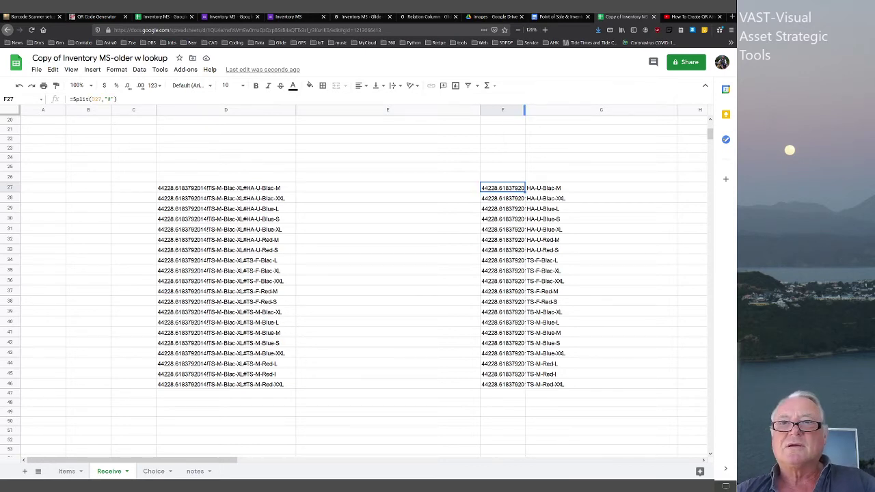
drag(524, 109, 556, 109)
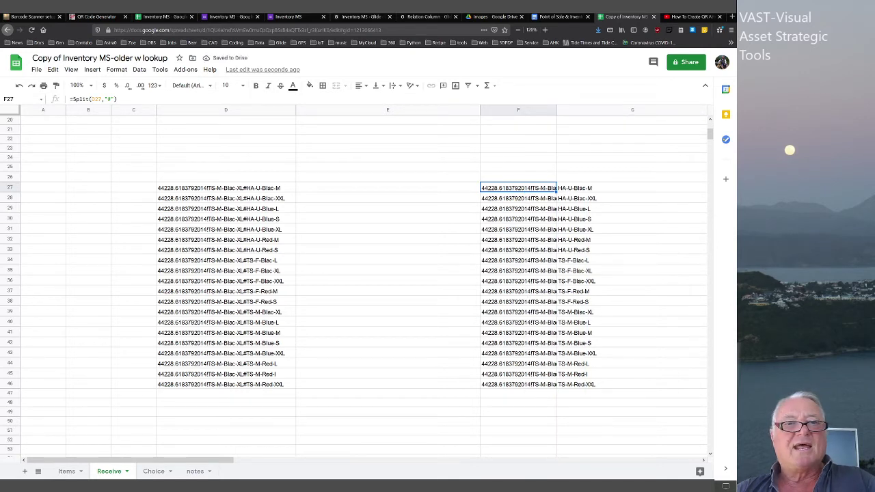
- Enter =split(F27,"!") in A27 to separate the transaction timestamp from the first item code
click(42, 187)
text(=)
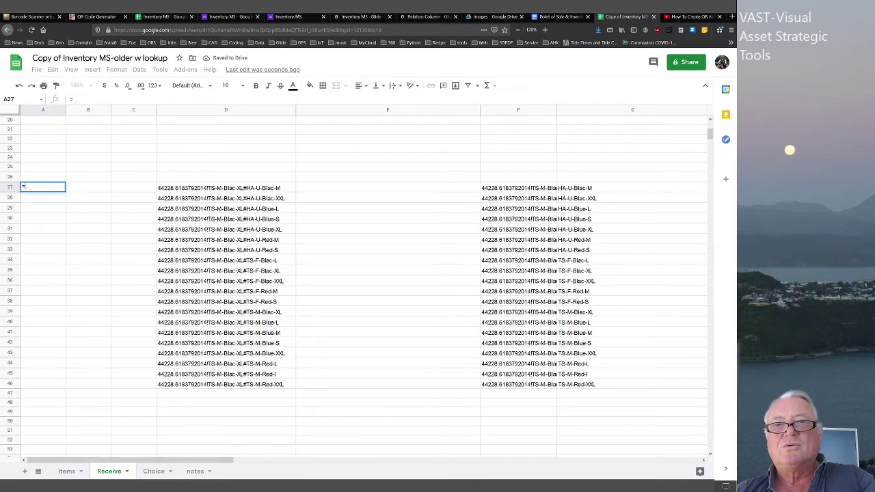
click(518, 187)
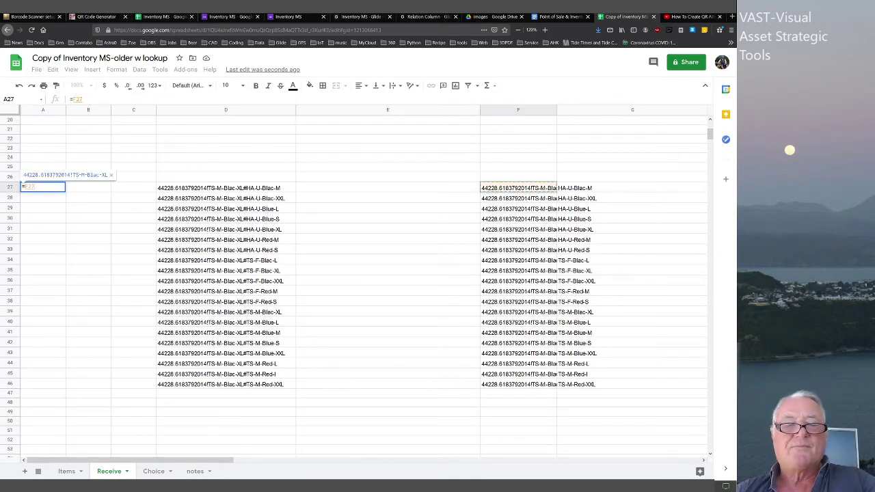
key(BackSpace)
key(BackSpace)
key(BackSpace)
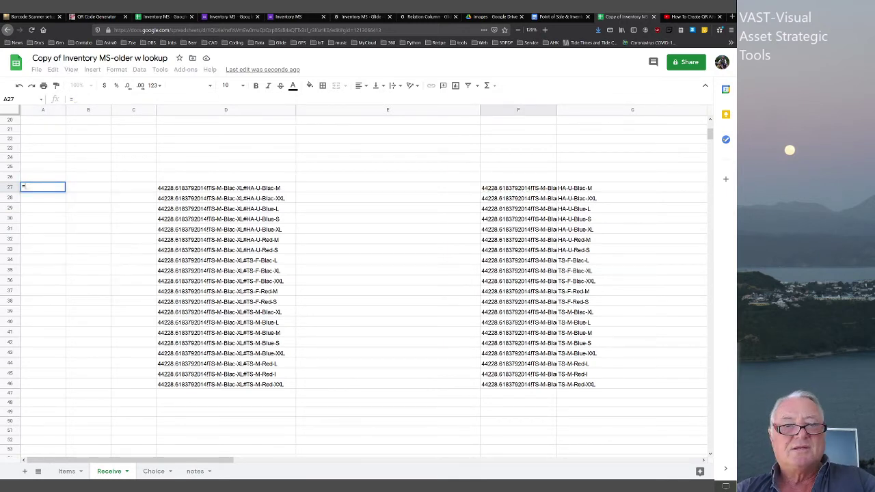
text(spli)
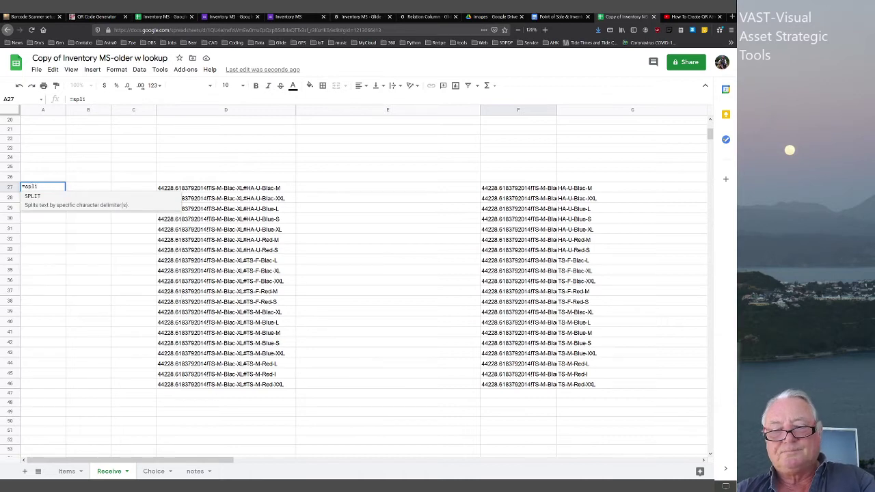
text(t()
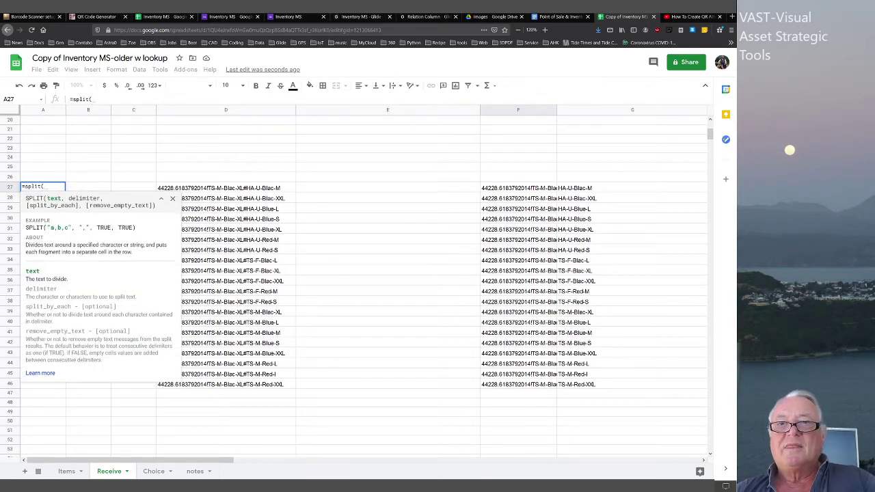
click(518, 188)
text(,")
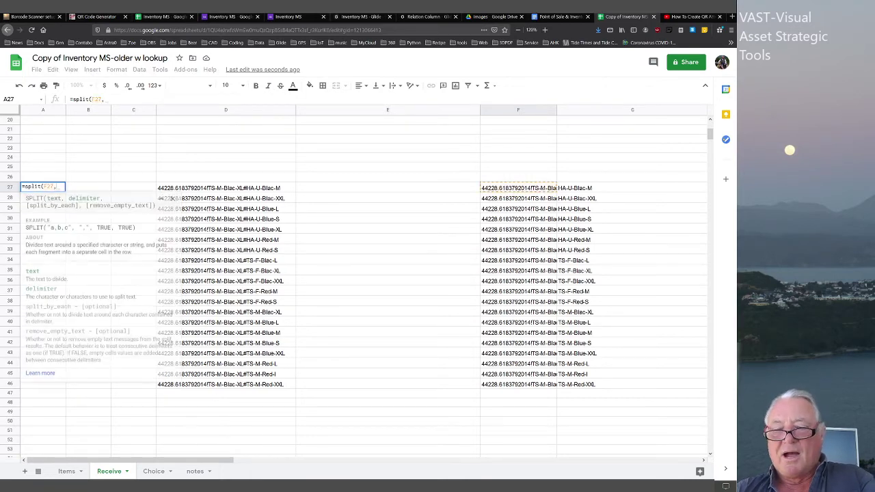
text(|")
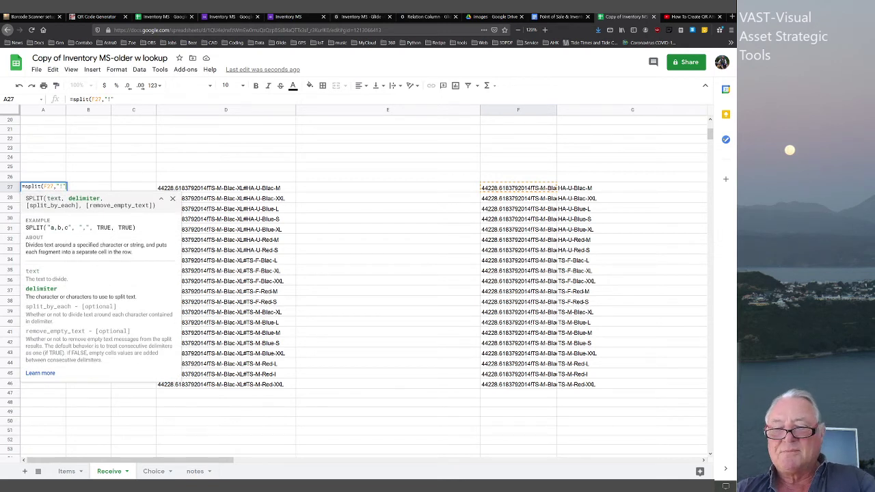
key(Return)
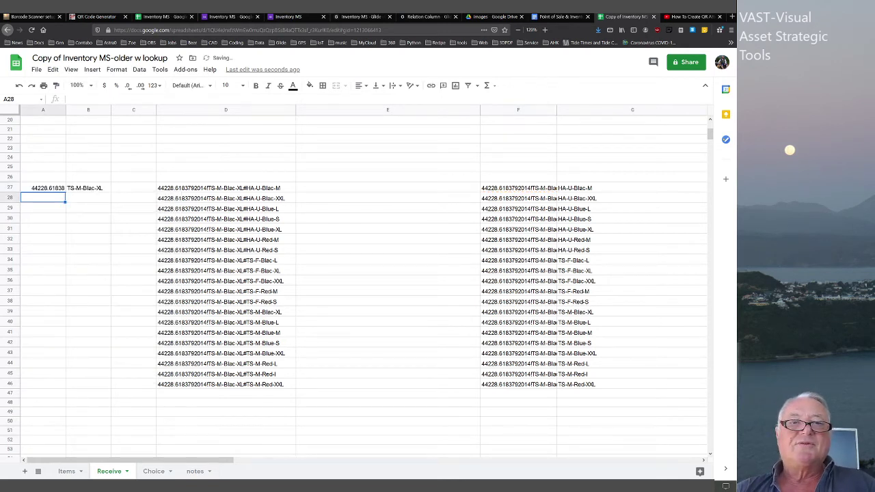
- Fill the A27 split formula down through A42
click(88, 188)
click(517, 188)
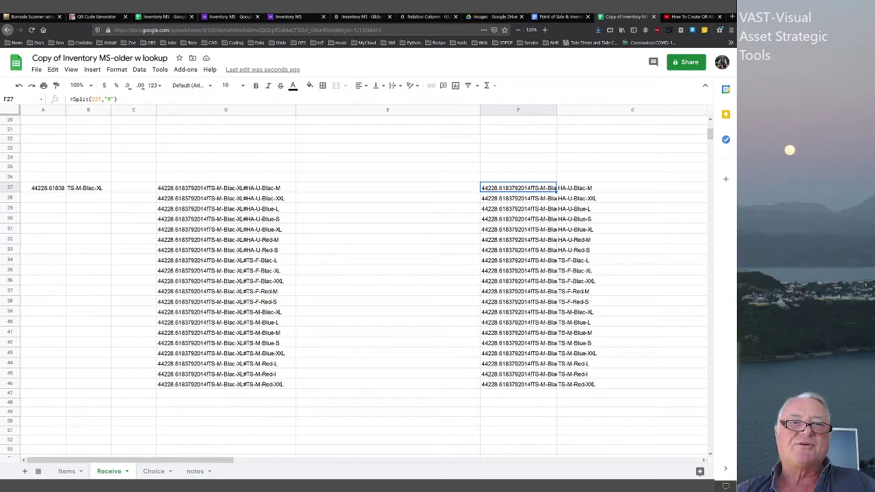
click(44, 188)
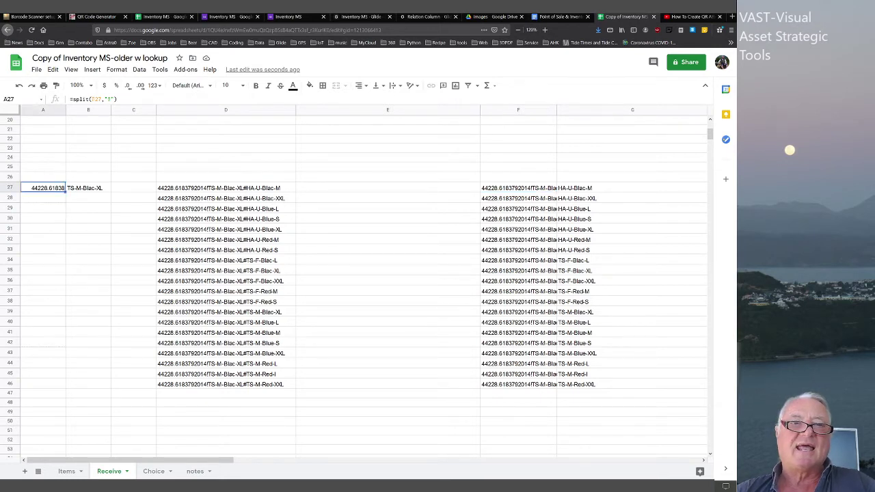
drag(65, 192, 65, 347)
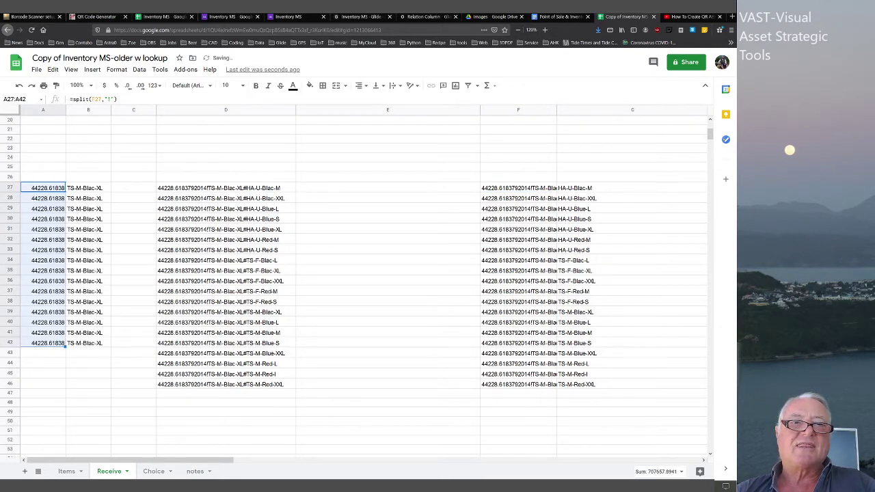
- Format the timestamp numbers in A26:A44 as Date time
drag(43, 176, 44, 364)
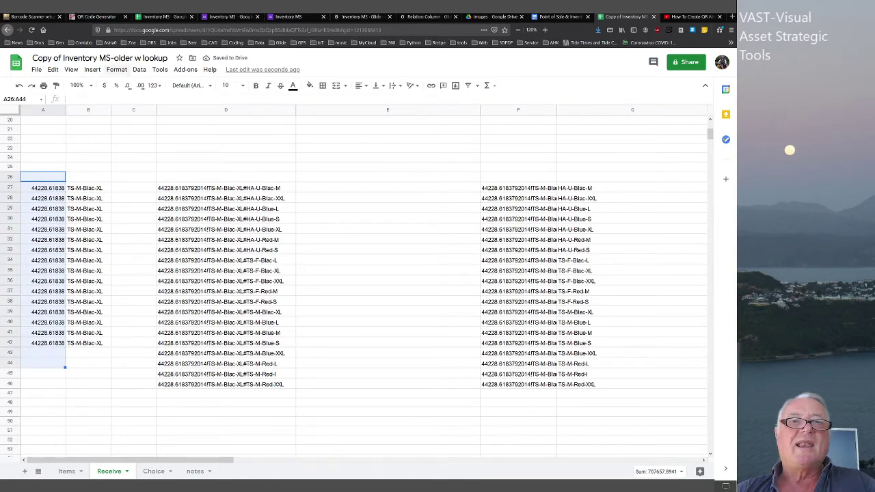
click(117, 70)
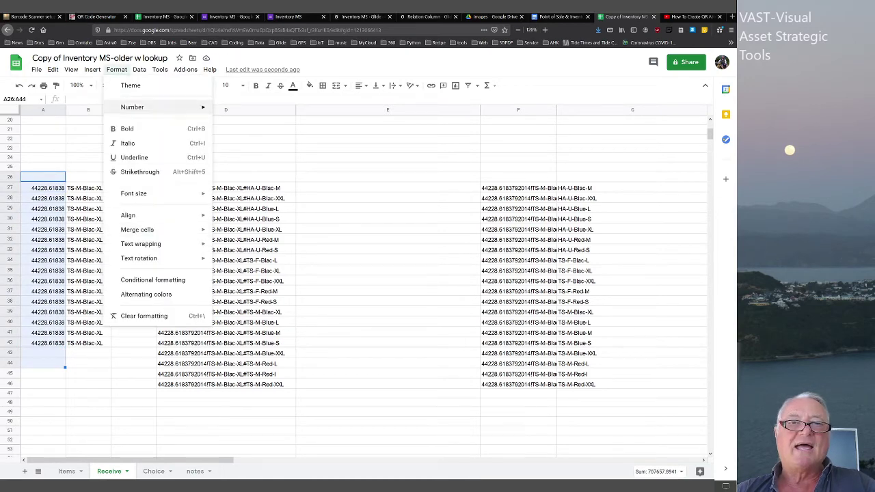
mouse_move(160, 70)
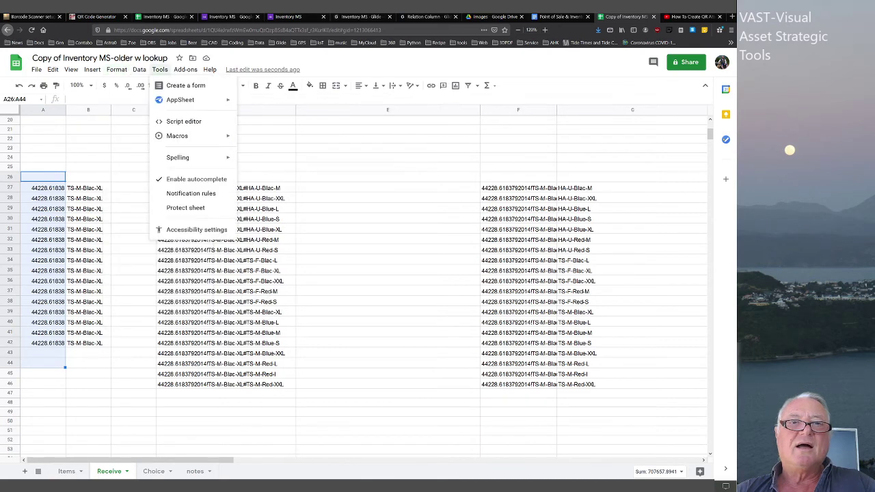
mouse_move(117, 70)
mouse_move(132, 107)
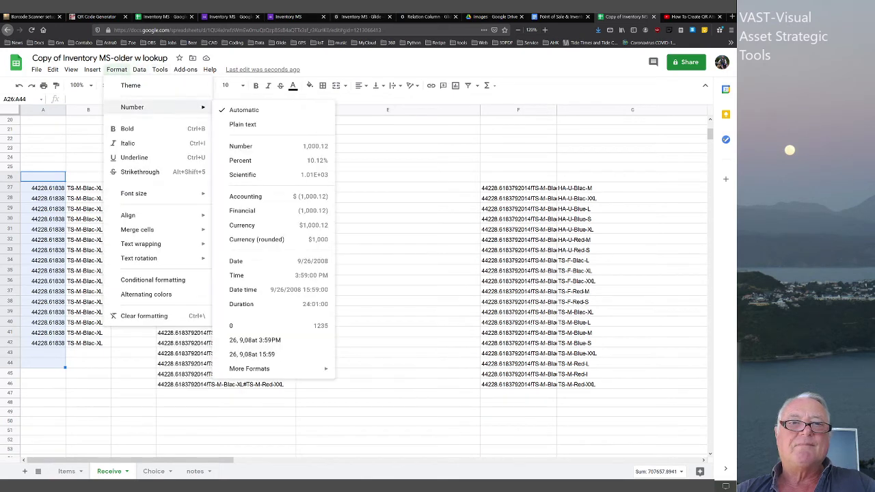
click(243, 290)
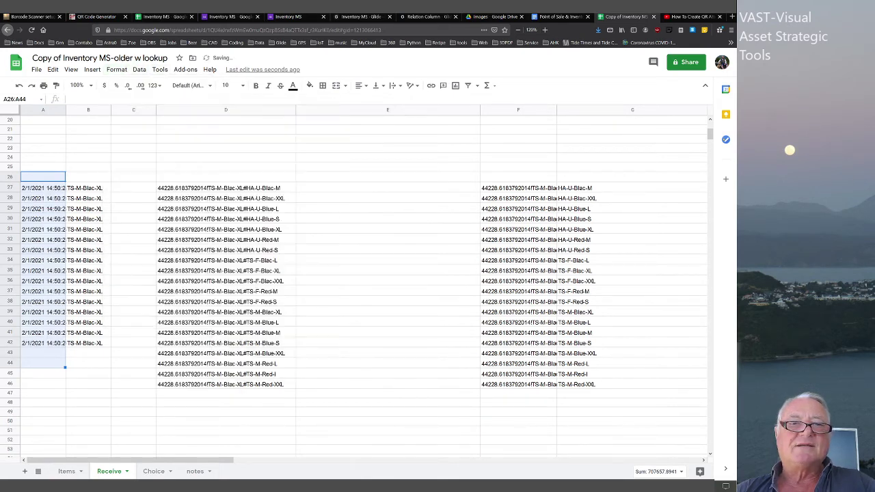
- Review the split formulas in columns A and F against the combined entries in D27:D46
click(43, 218)
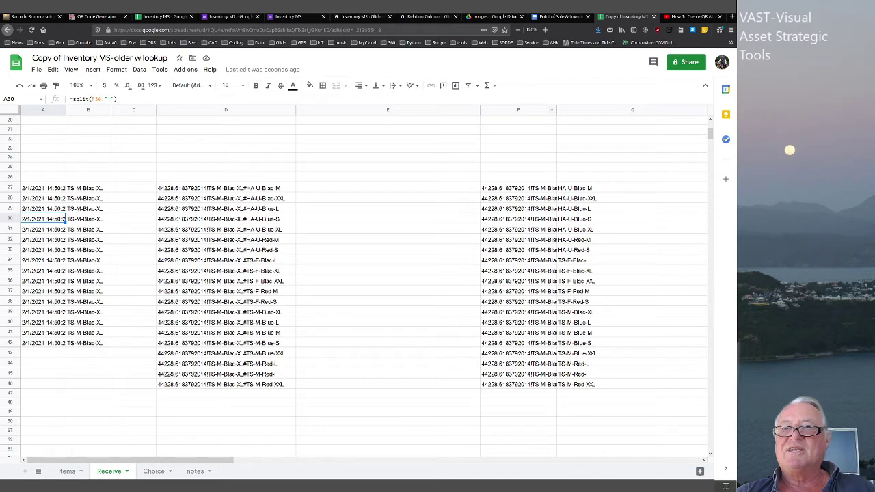
drag(518, 188, 518, 240)
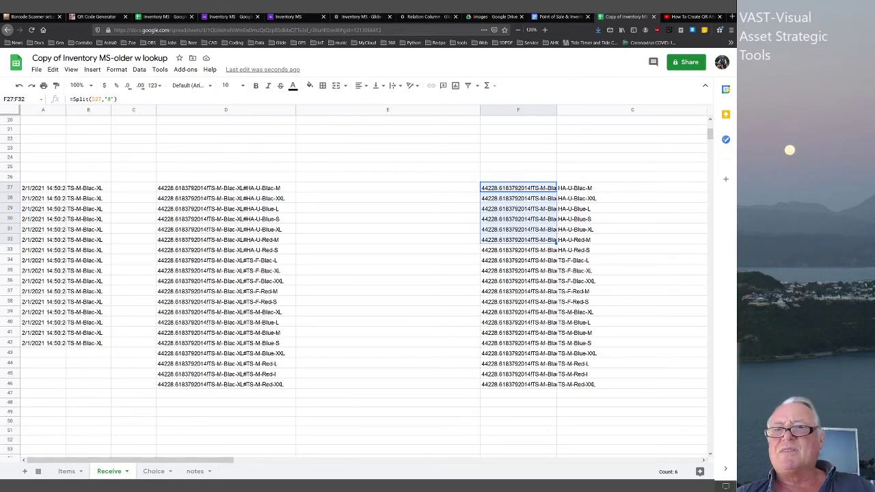
click(518, 229)
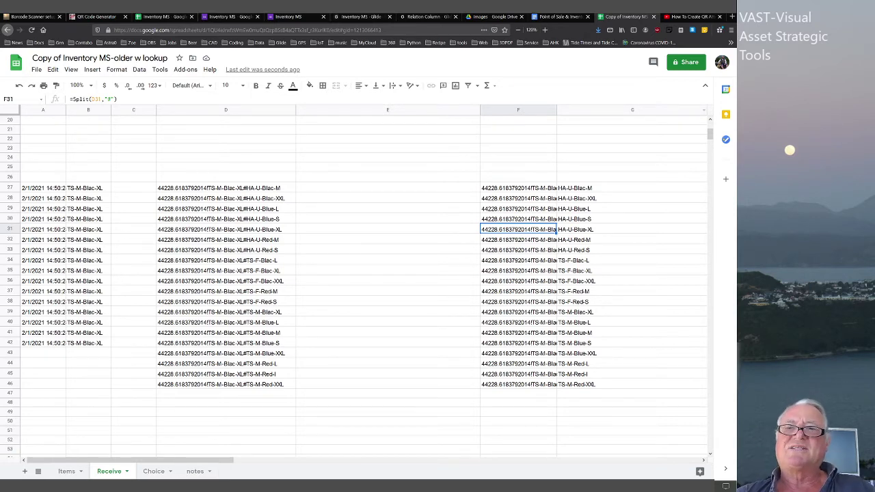
scroll(363, 287, up, 6)
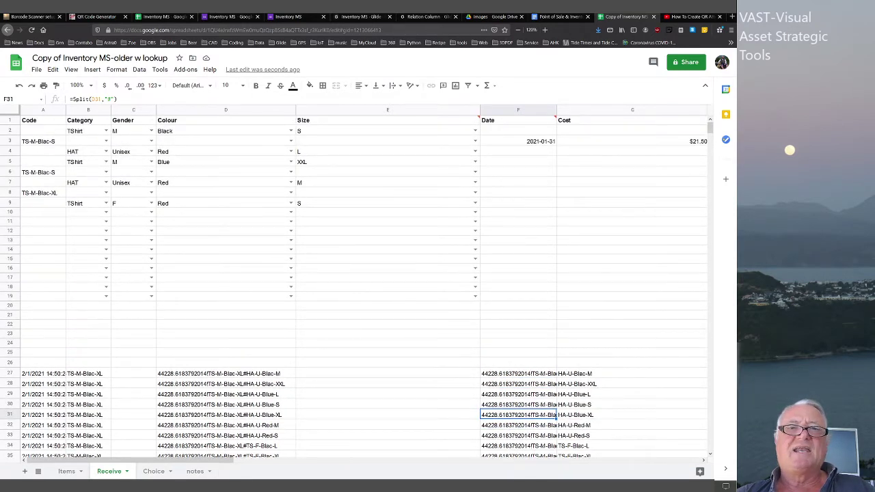
scroll(362, 287, down, 4)
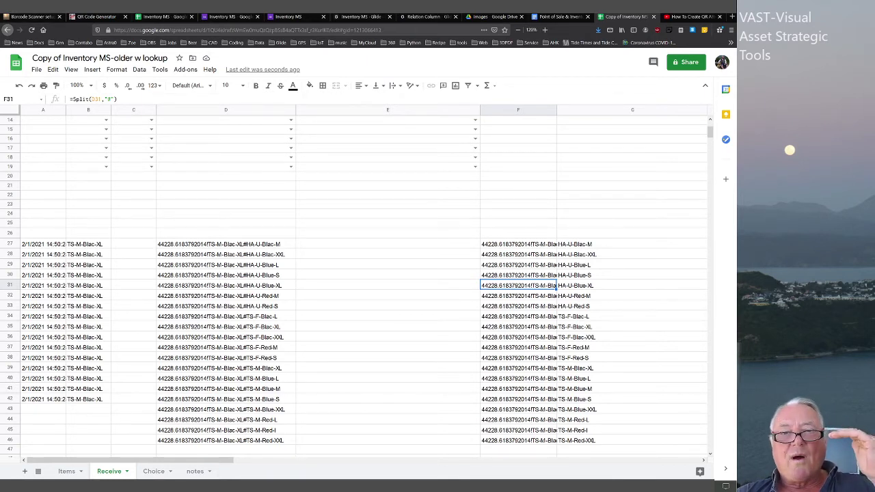
drag(225, 244, 225, 440)
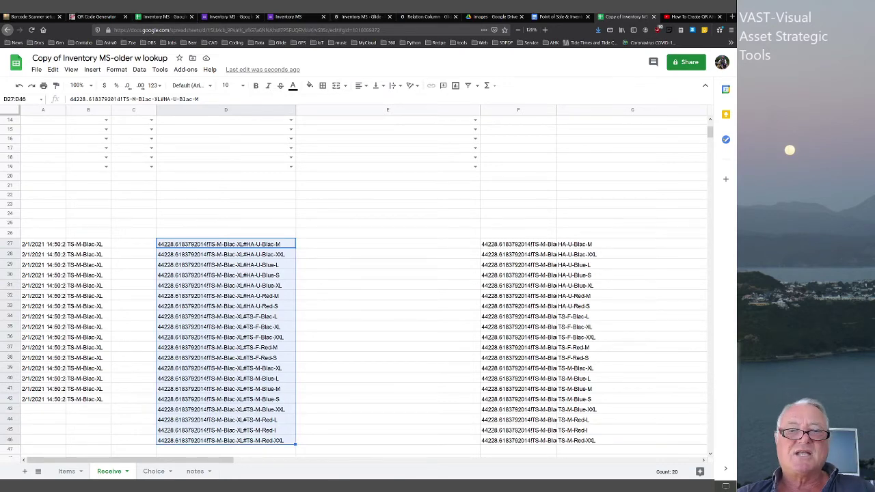
- Switch to the Inventory MS spreadsheet's SalesInv sheet and examine the Concat column, selecting the entries in A2:A5
click(163, 17)
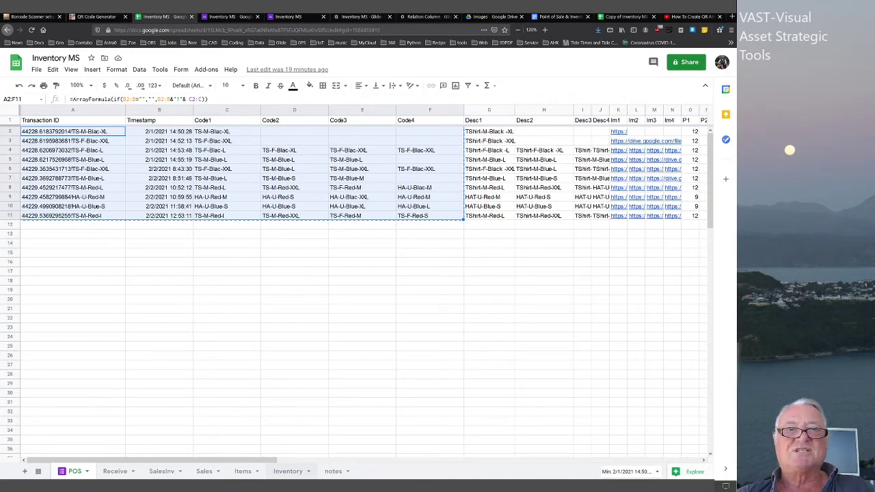
click(288, 471)
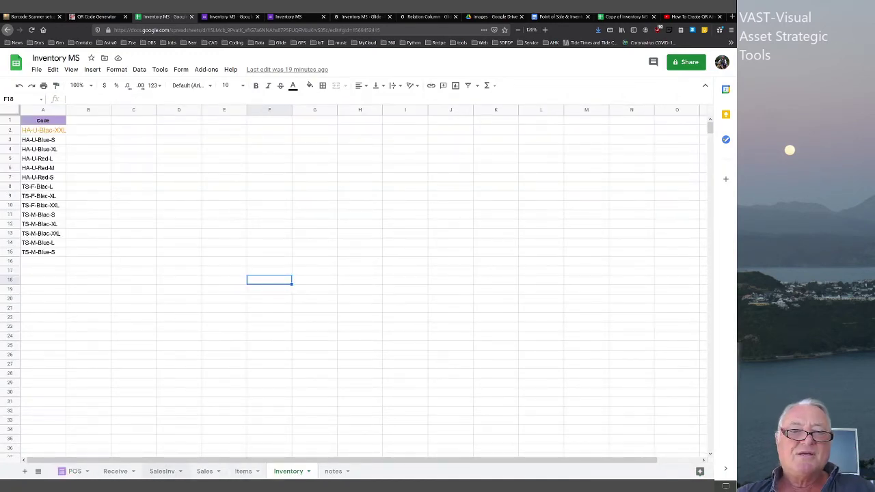
click(162, 471)
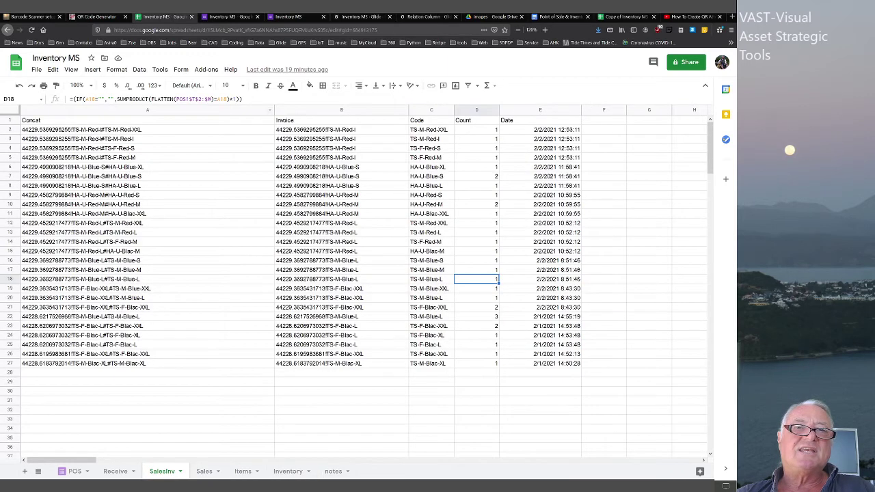
drag(147, 129, 148, 363)
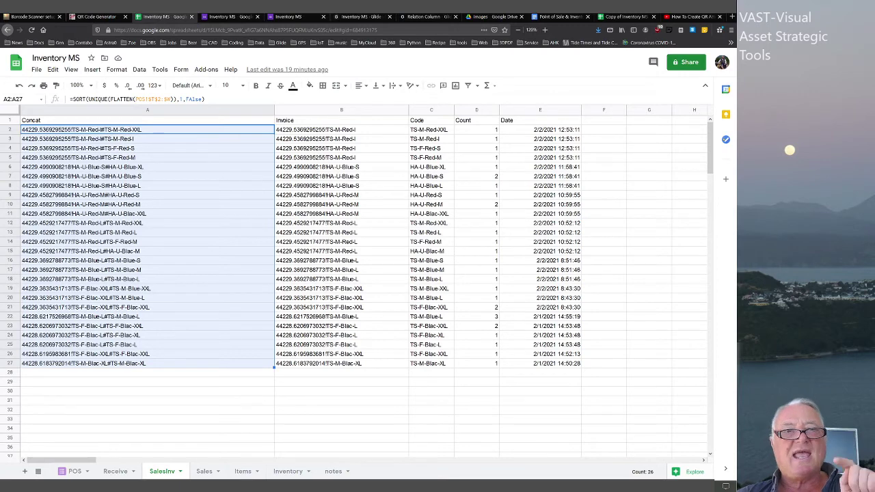
click(148, 157)
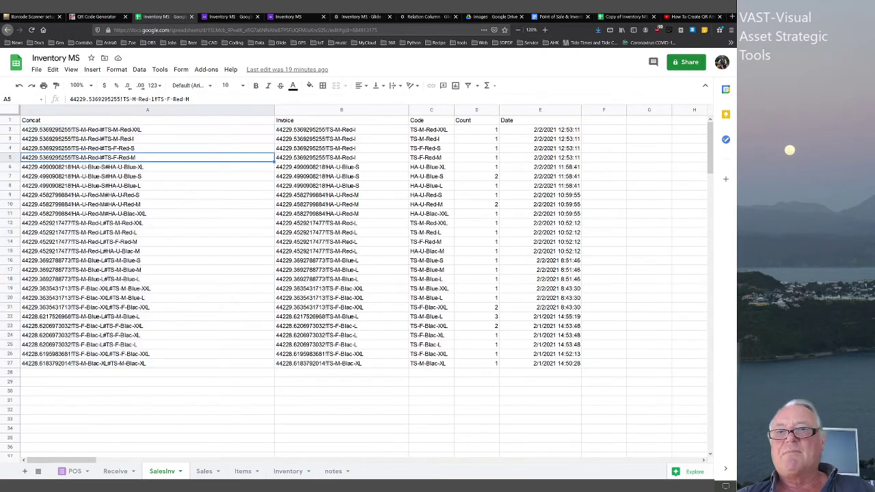
drag(148, 129, 147, 157)
key(ctrl+c)
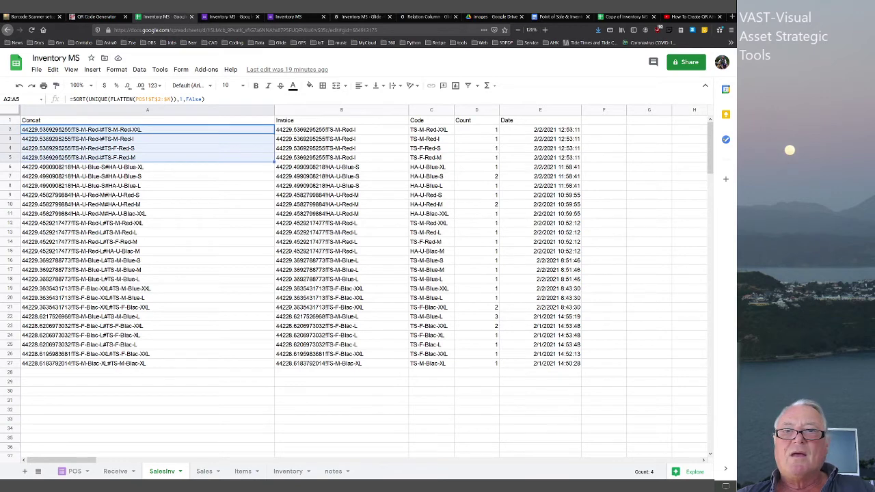
- Compare the codes in C2:C5 with the Concat entries in A2:A5 on SalesInv, and check the code list A2:A21 on the Sales sheet
drag(431, 129, 431, 157)
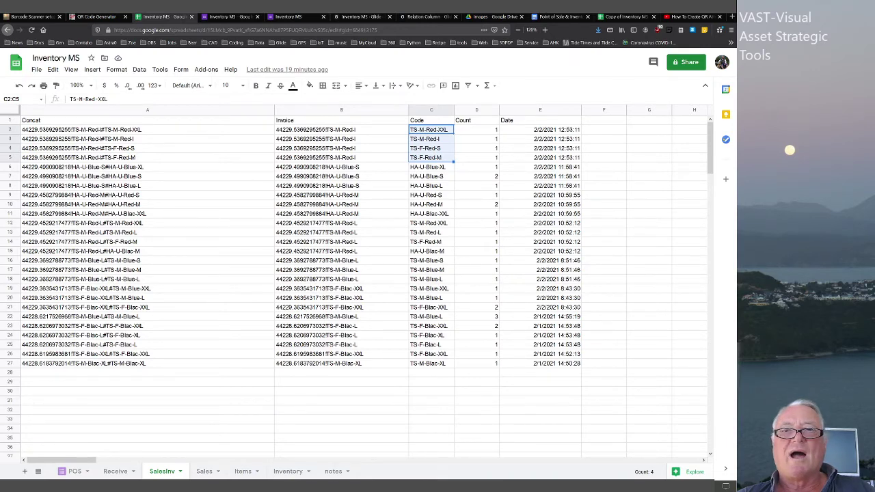
drag(116, 130, 117, 157)
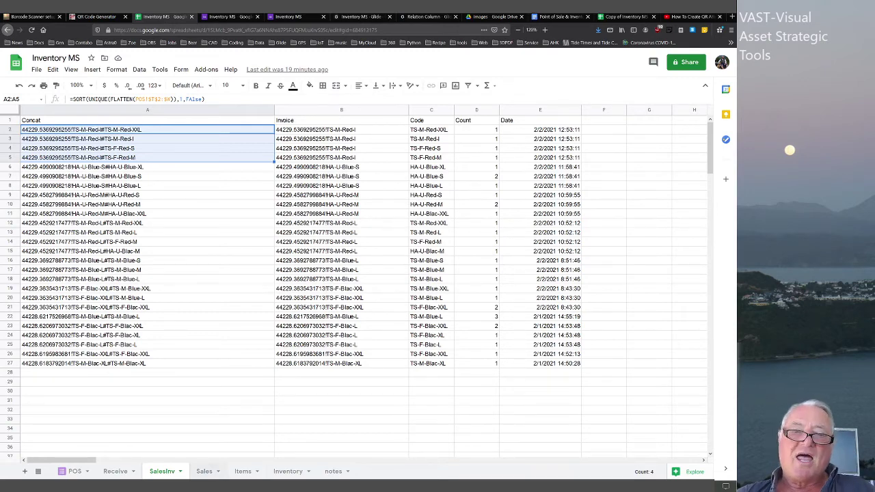
click(204, 471)
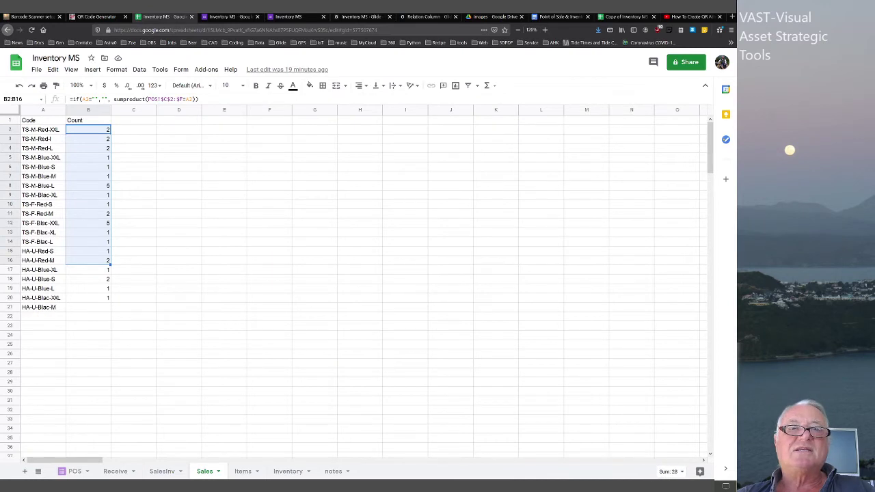
drag(42, 129, 42, 308)
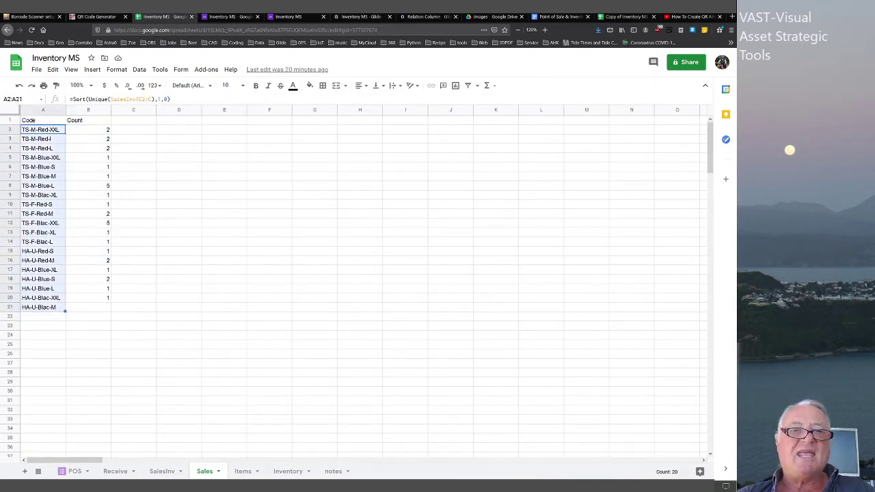
- Fill the Count formula from B20 down to B21 on the Sales sheet
click(88, 298)
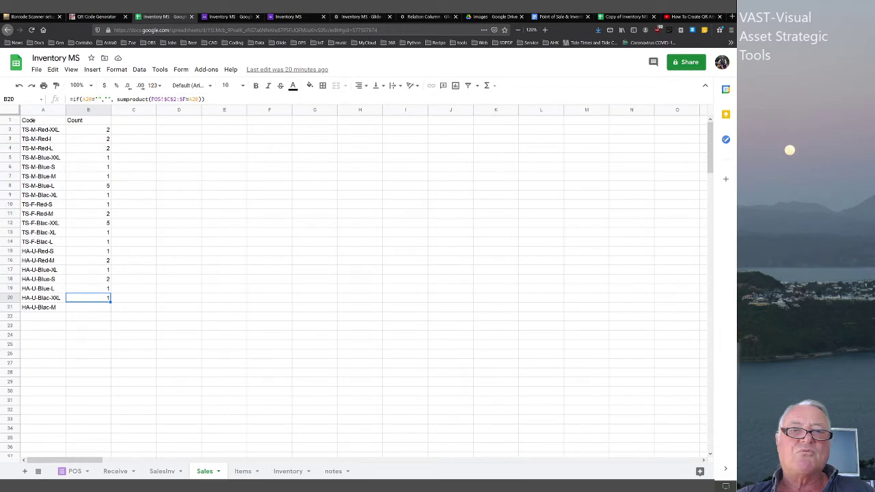
drag(110, 301, 110, 311)
click(133, 307)
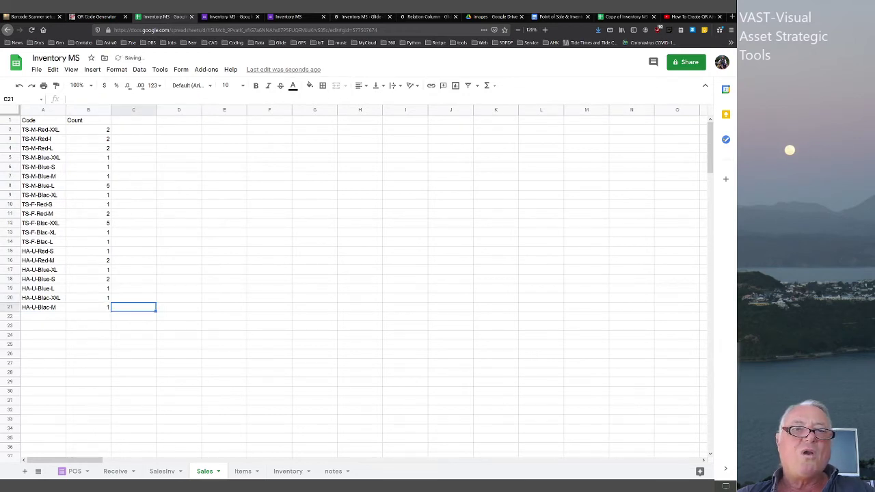
- Examine the Sales sheet's code list in A2:A21, its formula in A2, and the counts in B2:B21
drag(42, 129, 42, 306)
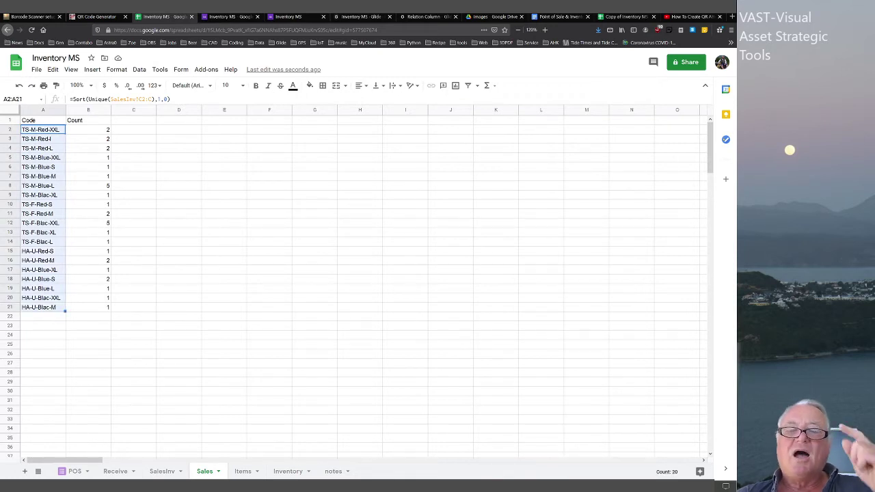
click(42, 130)
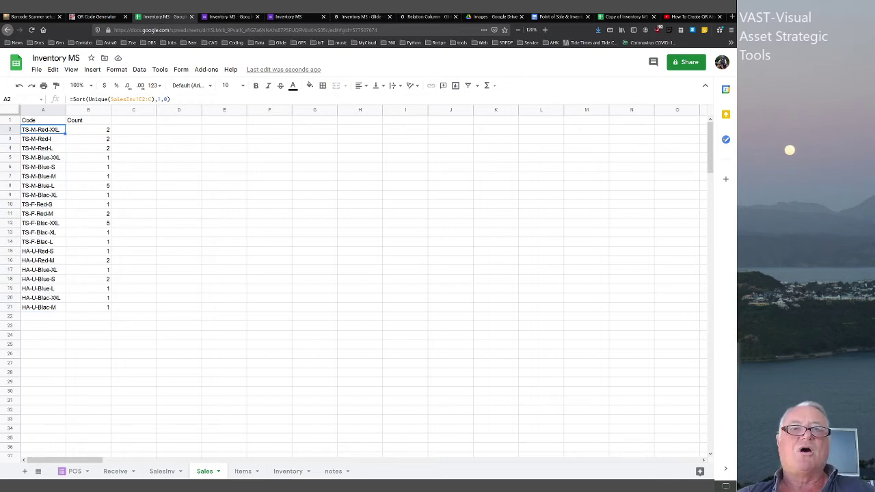
drag(88, 129, 88, 307)
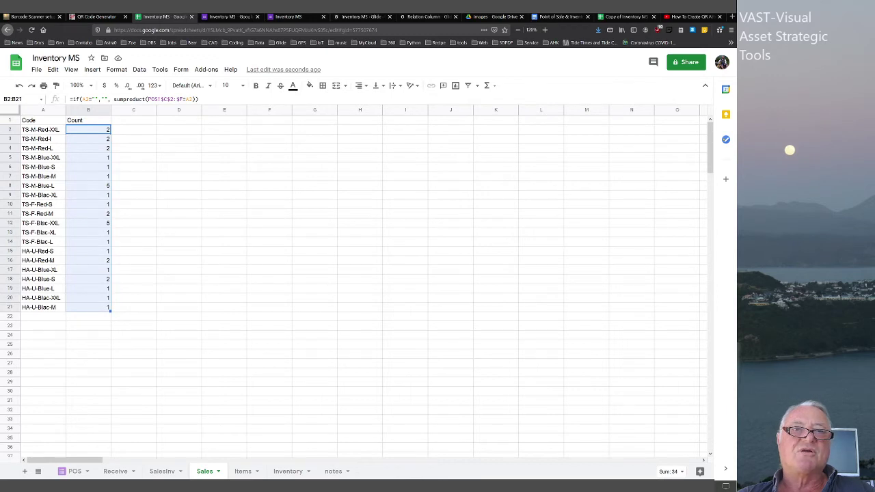
click(42, 129)
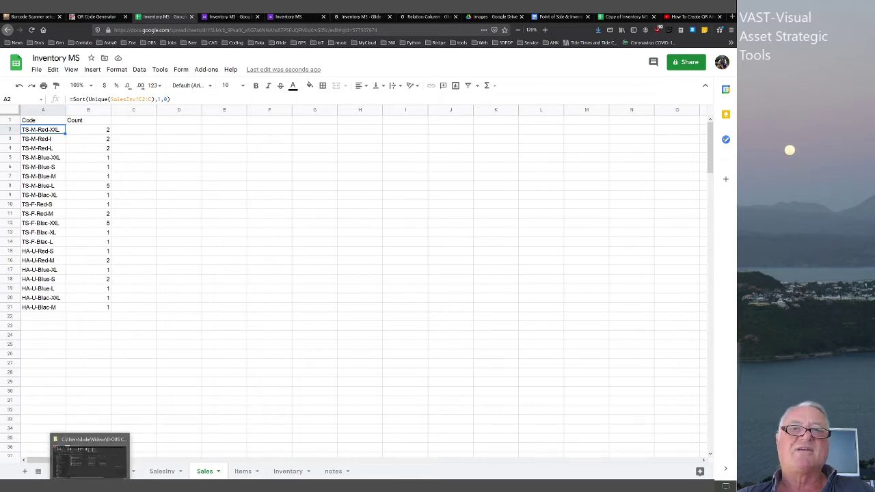
- Fill the Code and Count cells A20:B21 down through row 27 on the Sales sheet
drag(48, 298, 85, 316)
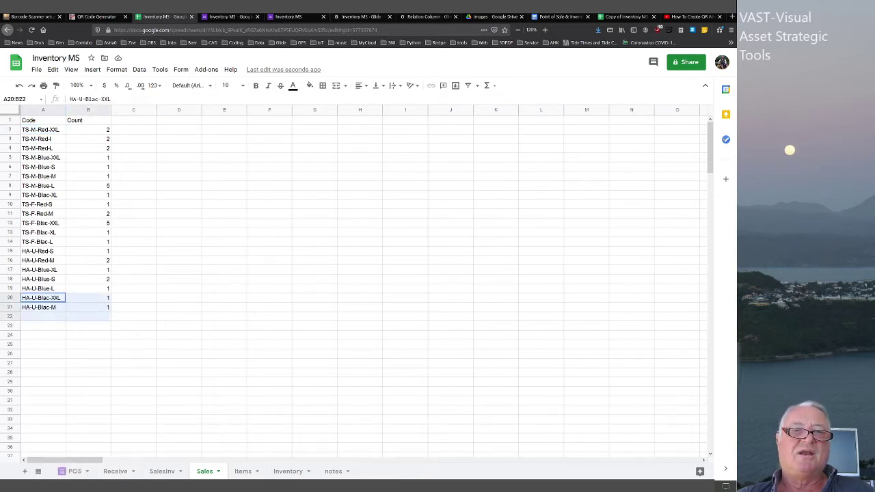
click(85, 316)
drag(43, 298, 88, 307)
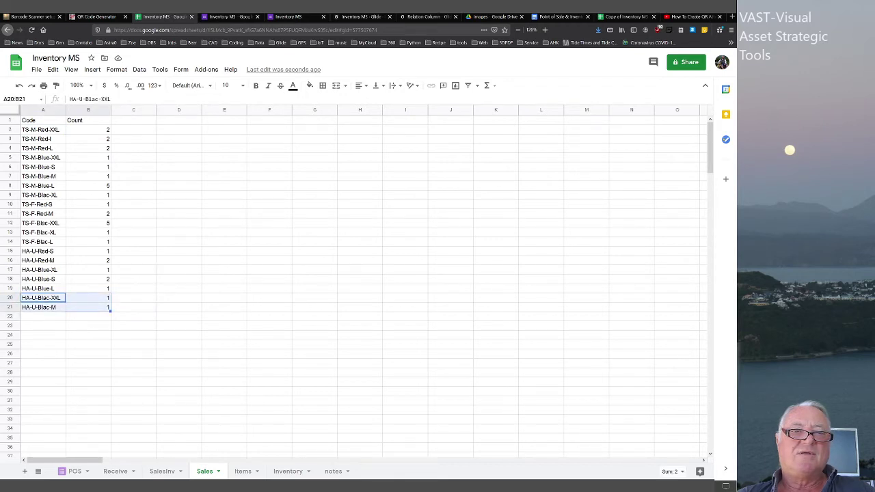
drag(110, 312, 110, 365)
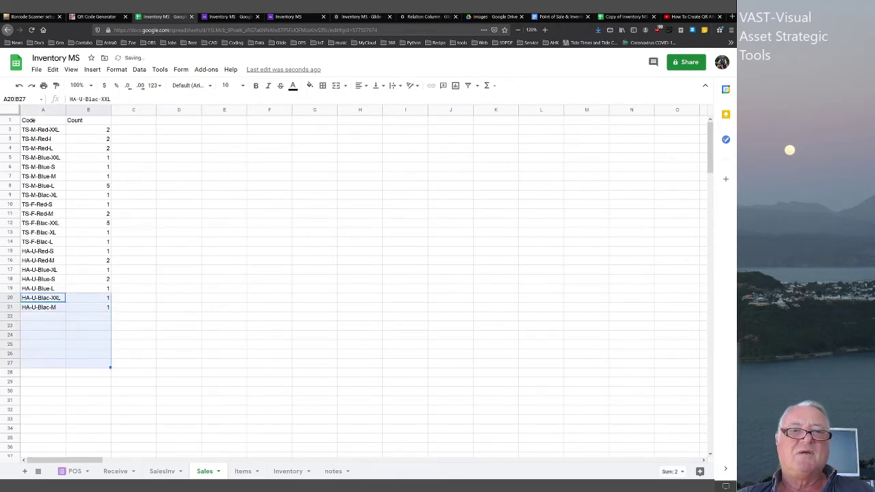
click(178, 410)
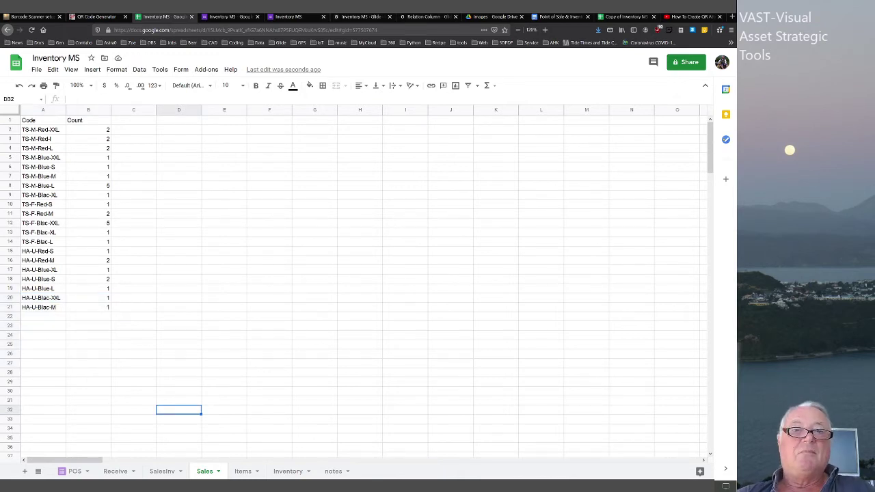
- Trace the Sales sheet's A2 formula back to the SalesInv sheet and the item codes in C2:F11 of the POS sheet
click(43, 130)
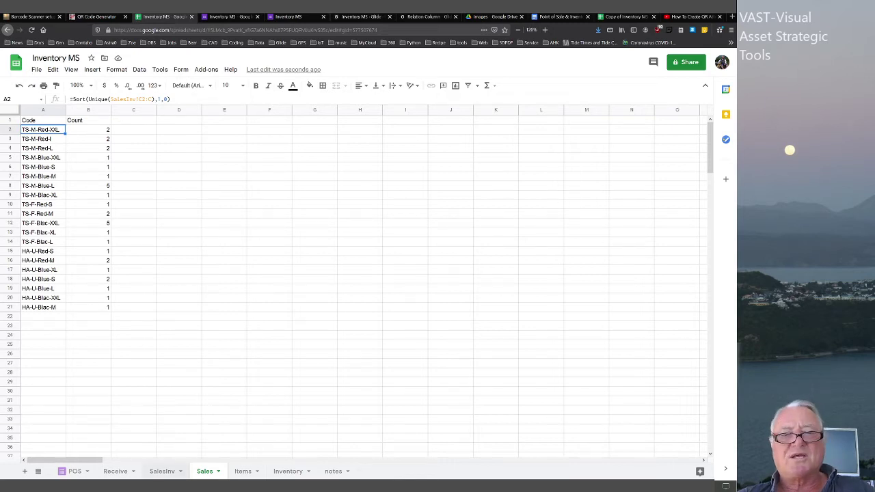
click(162, 471)
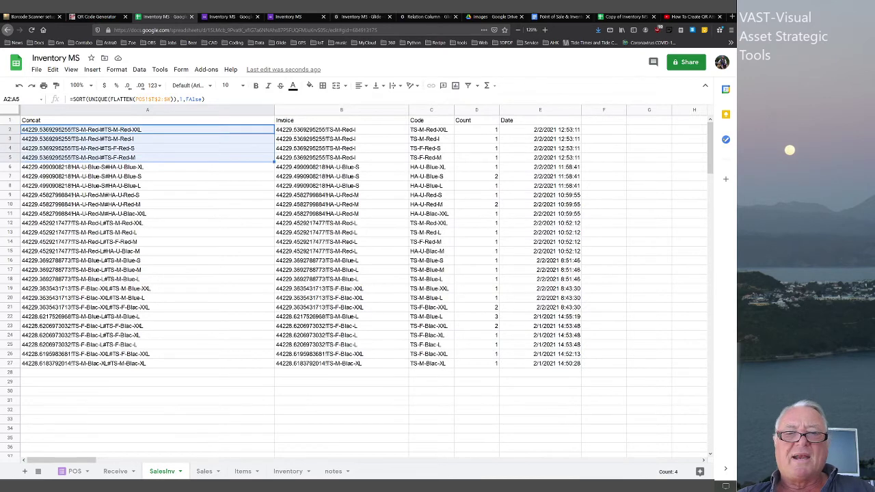
click(203, 471)
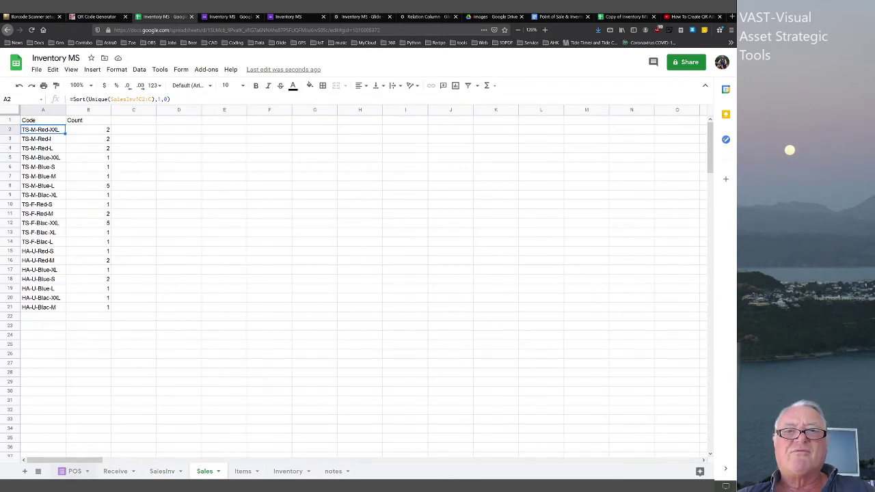
click(75, 471)
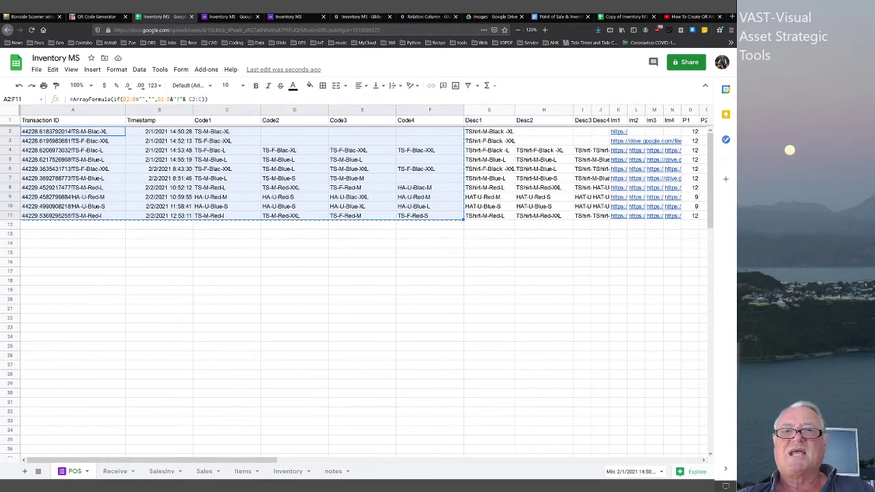
click(227, 131)
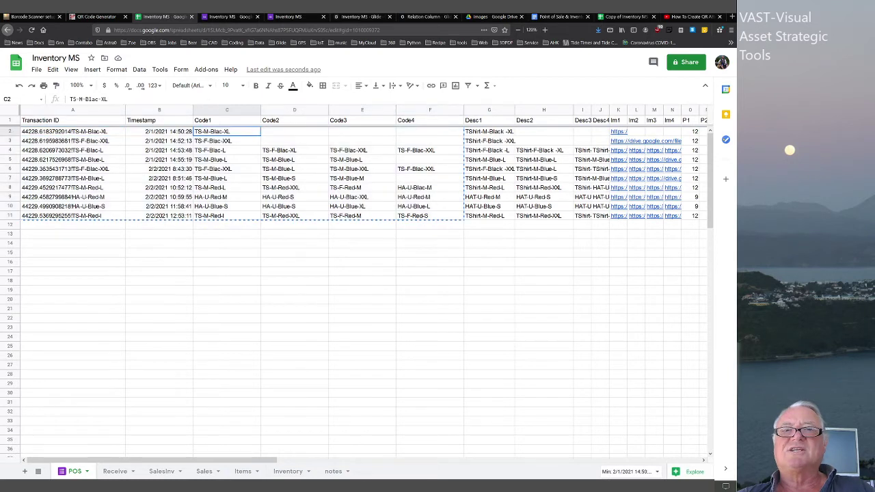
drag(429, 215, 227, 131)
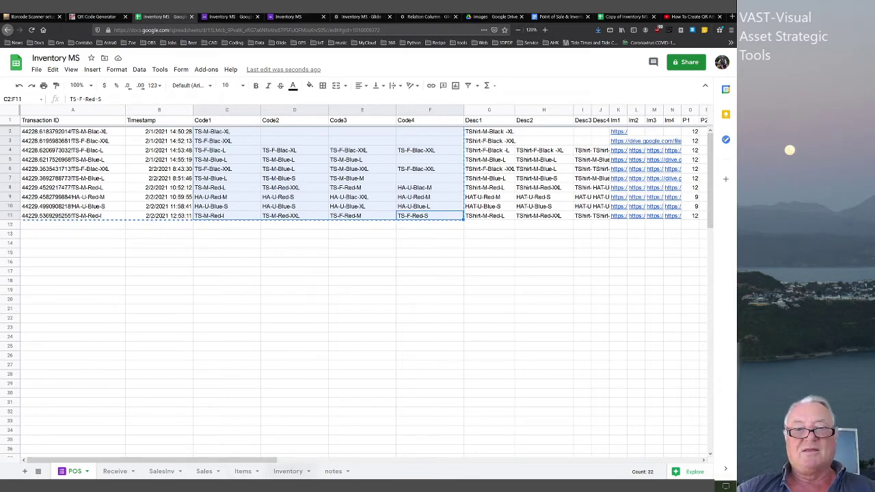
- Examine the unique-code formula in A2 of the Inventory sheet and the Receive sheet it refers to
click(291, 471)
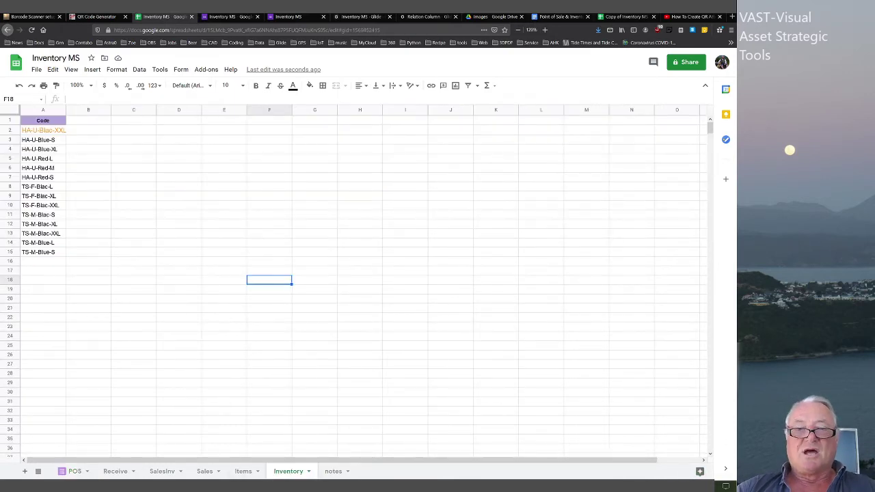
click(43, 130)
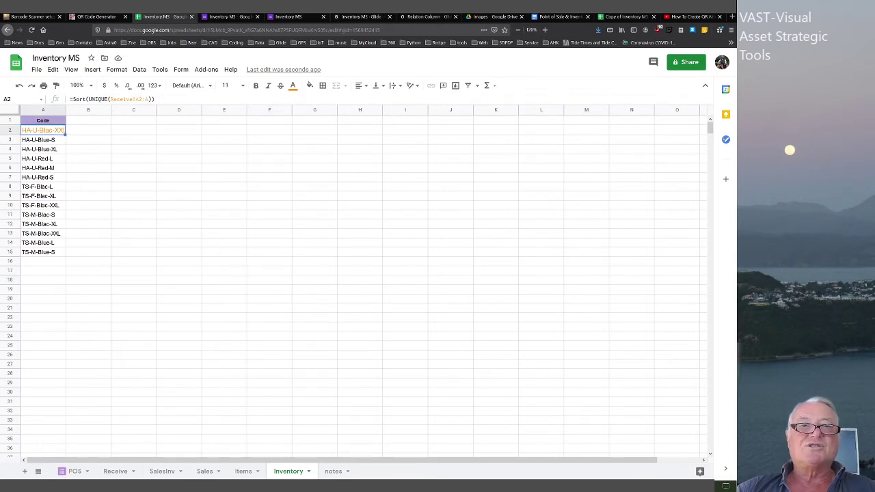
click(155, 99)
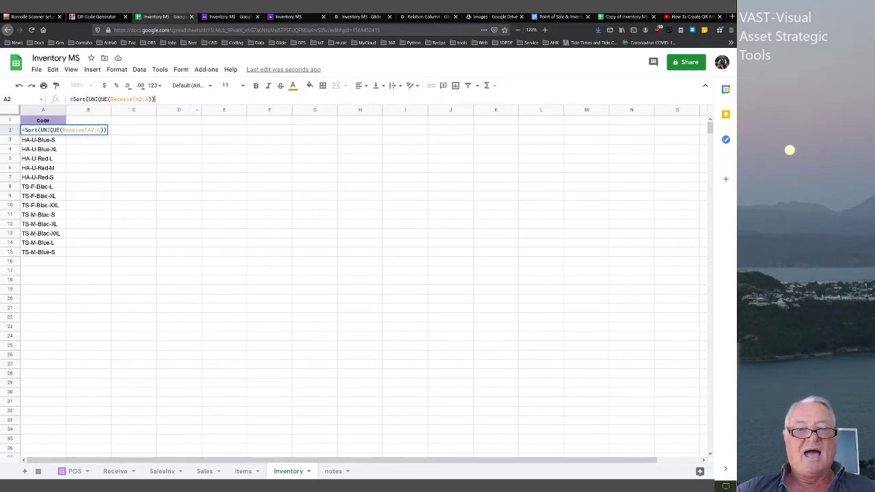
click(114, 470)
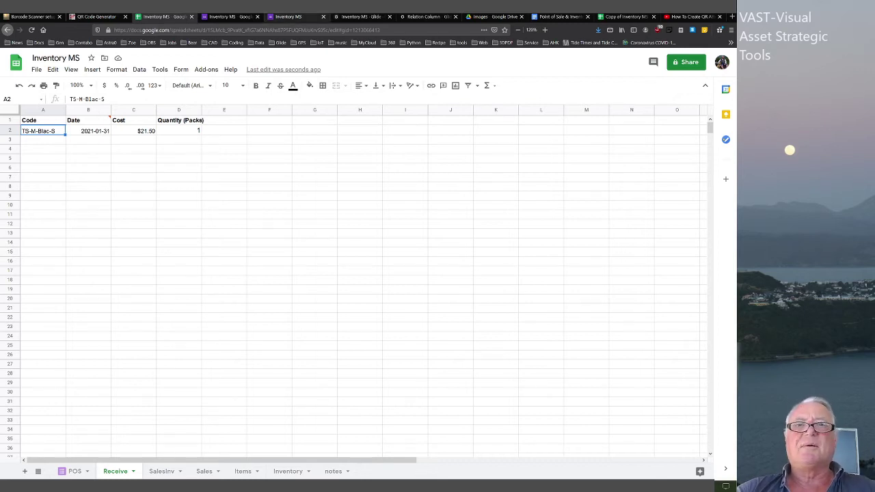
- Switch to the Glide data editor and compare its SalesInv table with the Receive sheet's Code column in the Inventory MS spreadsheet
click(360, 16)
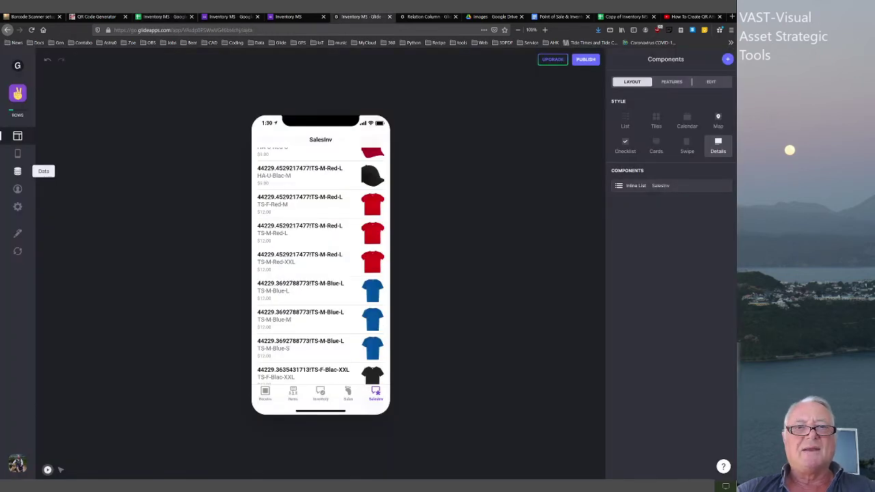
click(18, 171)
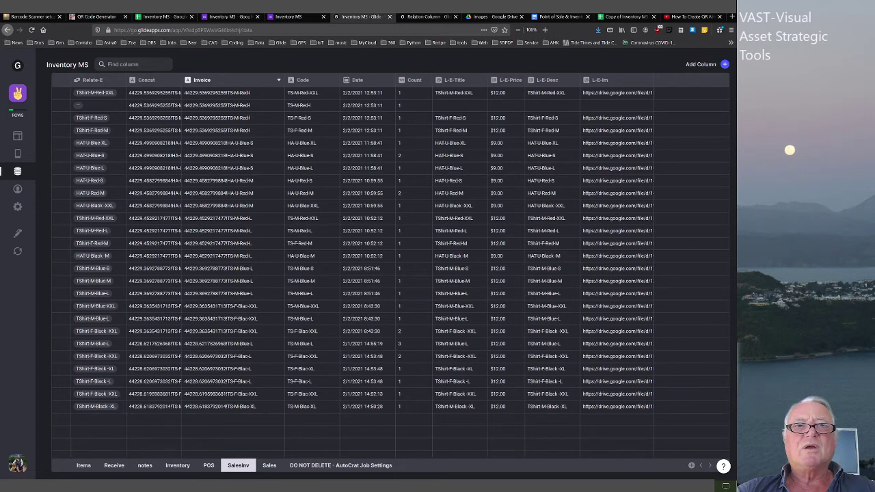
click(163, 16)
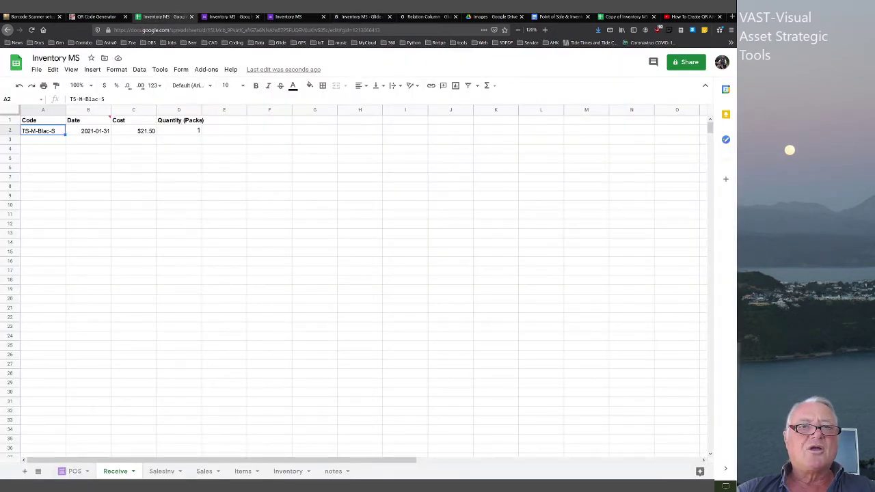
click(43, 120)
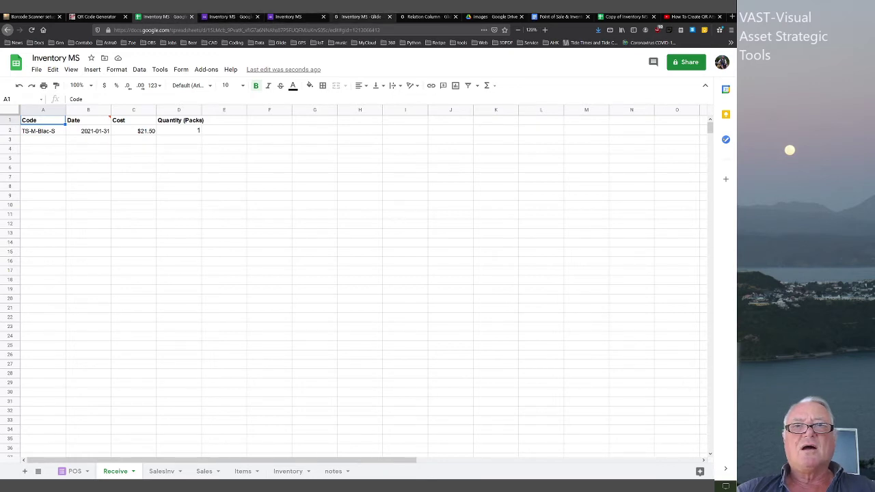
click(359, 16)
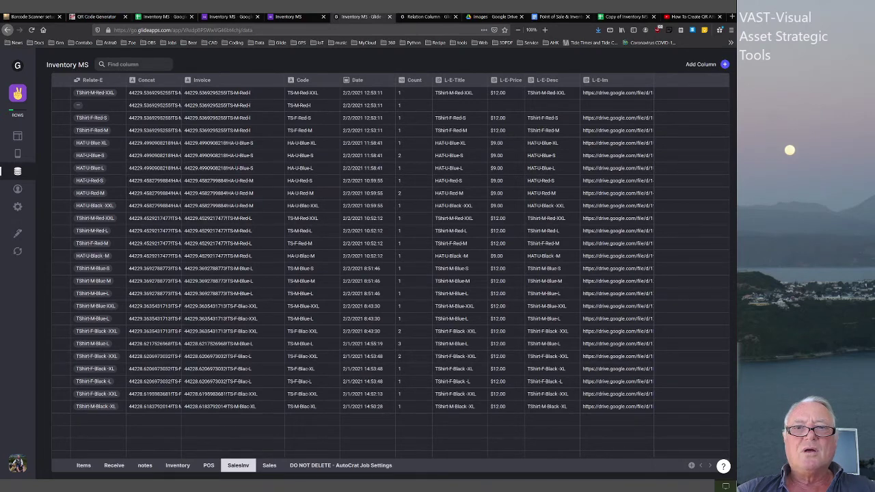
- Set the Code in the second row of Glide's SalesInv table, whose Relate-E is empty, to TS-M-Red-L
click(302, 80)
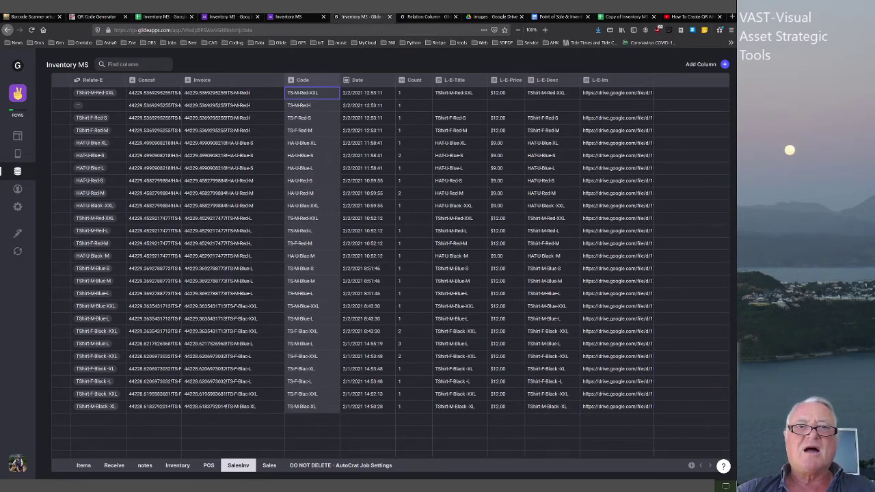
click(98, 105)
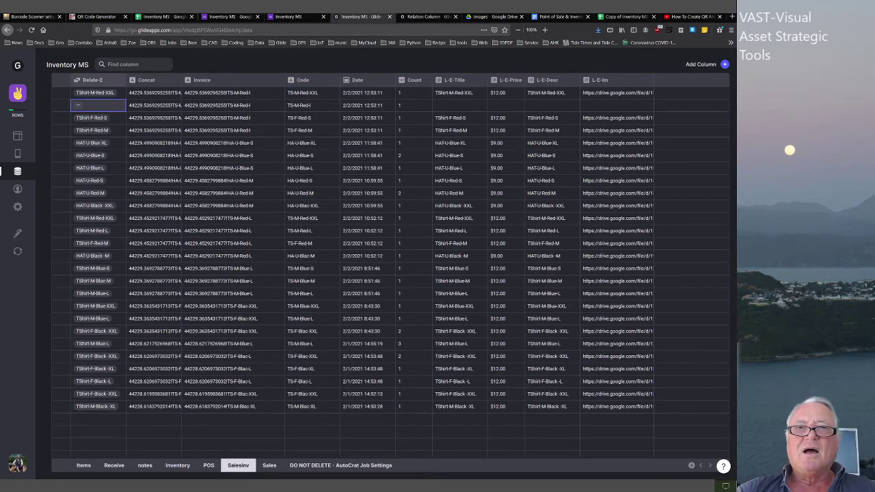
click(312, 105)
click(312, 105)
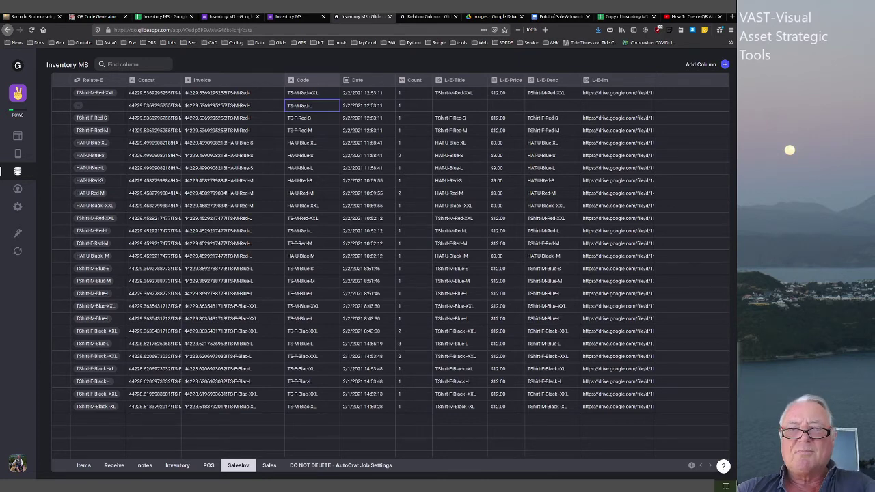
key(Return)
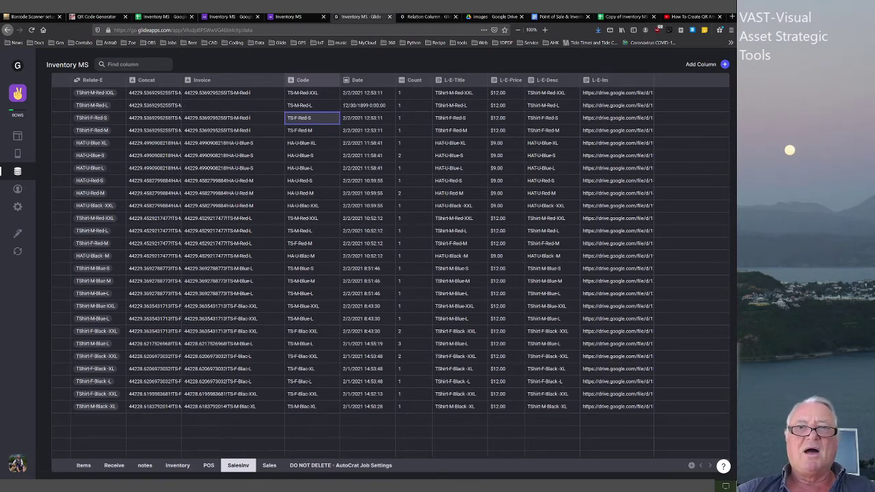
click(312, 281)
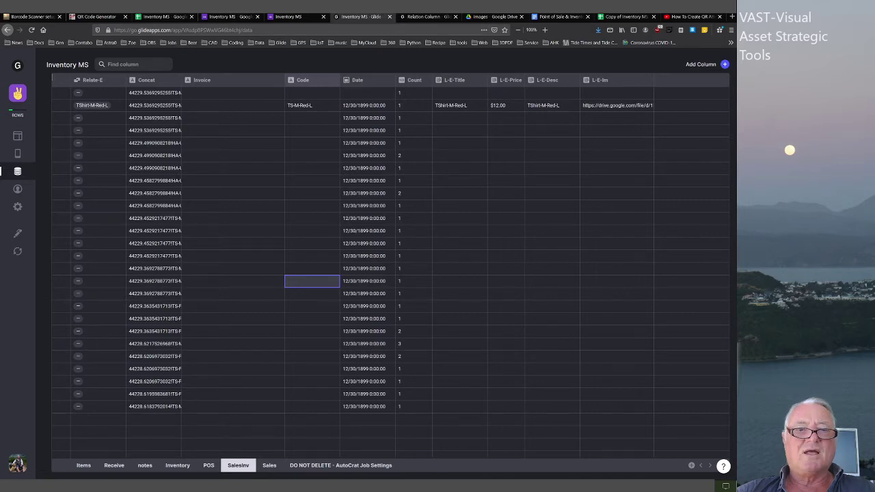
- Compare Glide's Receive table with the Receive and SalesInv sheets in the Inventory MS spreadsheet in Google Sheets
click(114, 465)
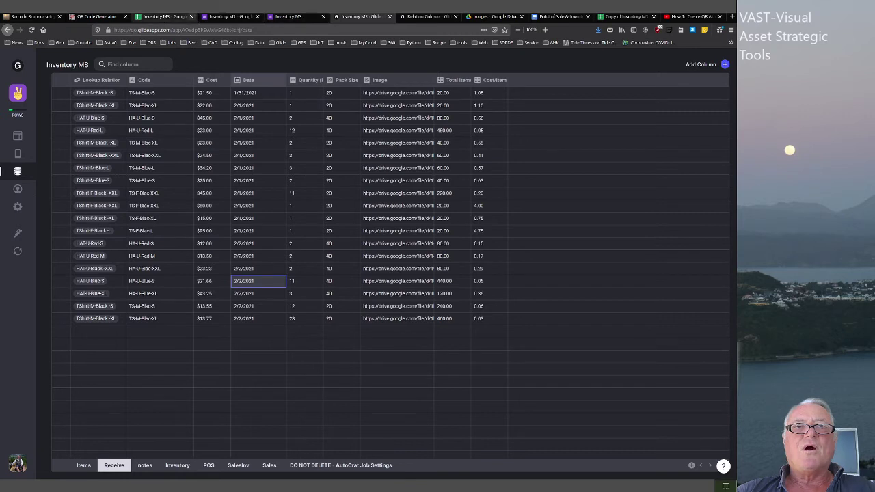
click(164, 16)
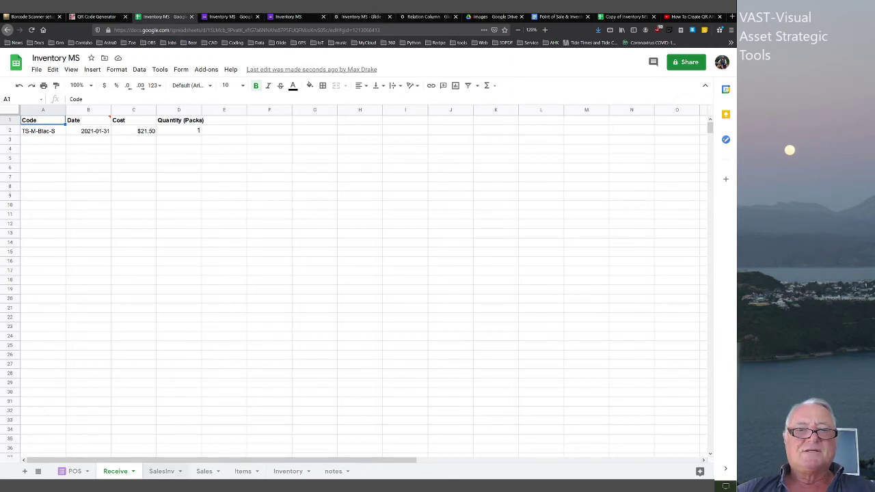
click(162, 471)
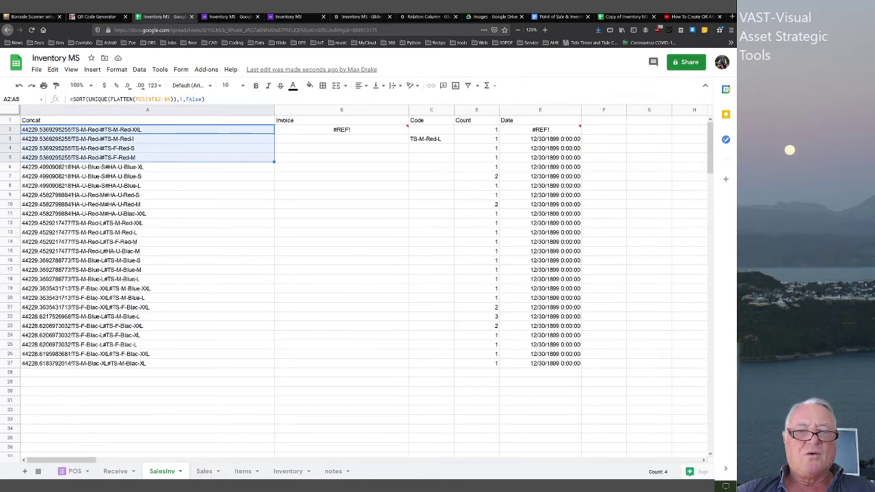
click(115, 471)
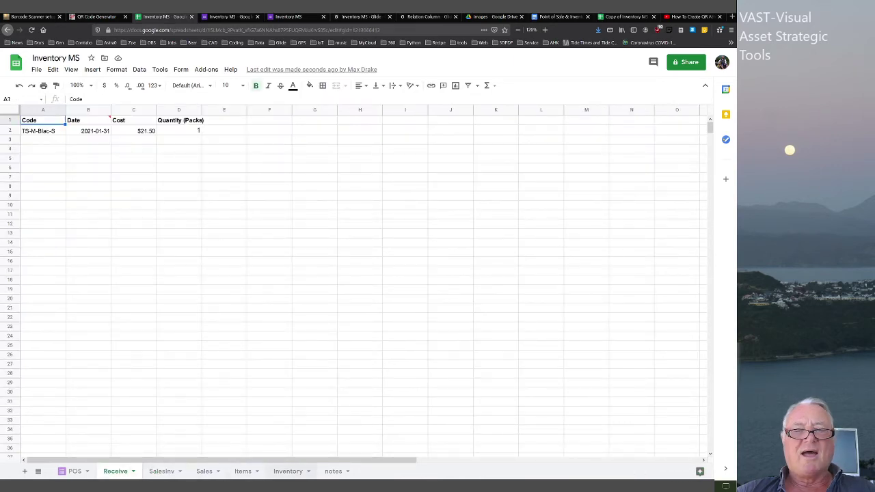
- Go through the unique codes in column A of the Inventory sheet and check them against the Receive sheet
click(287, 471)
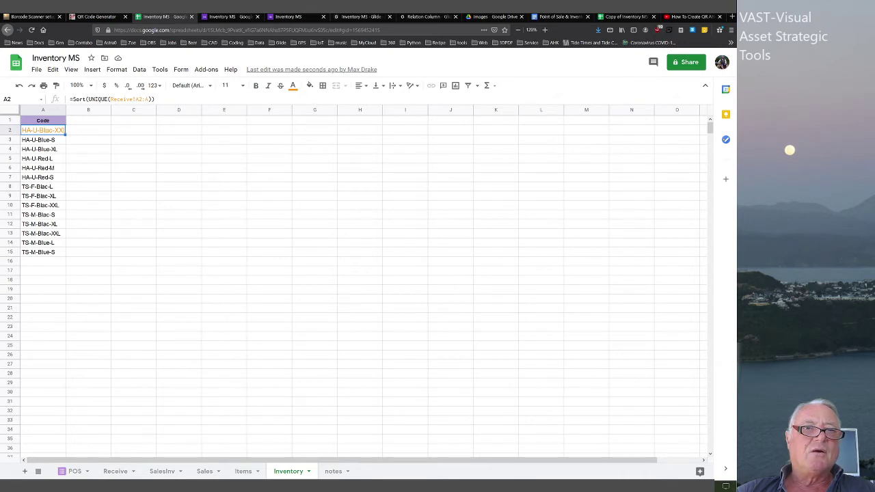
click(42, 140)
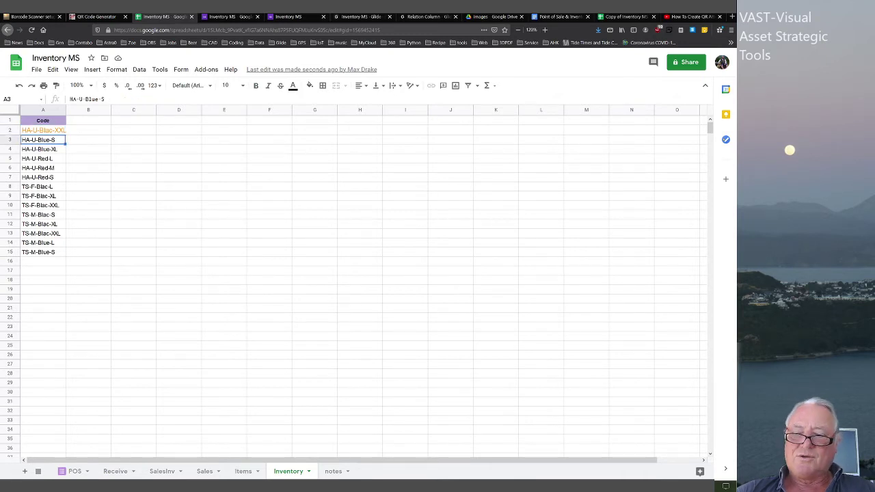
key(Down)
key(Down)
key(Down)
key(Down)
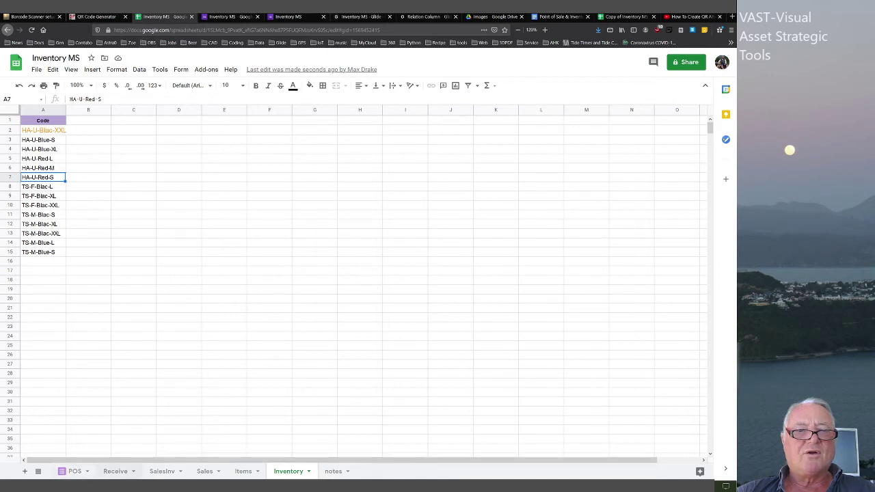
click(115, 471)
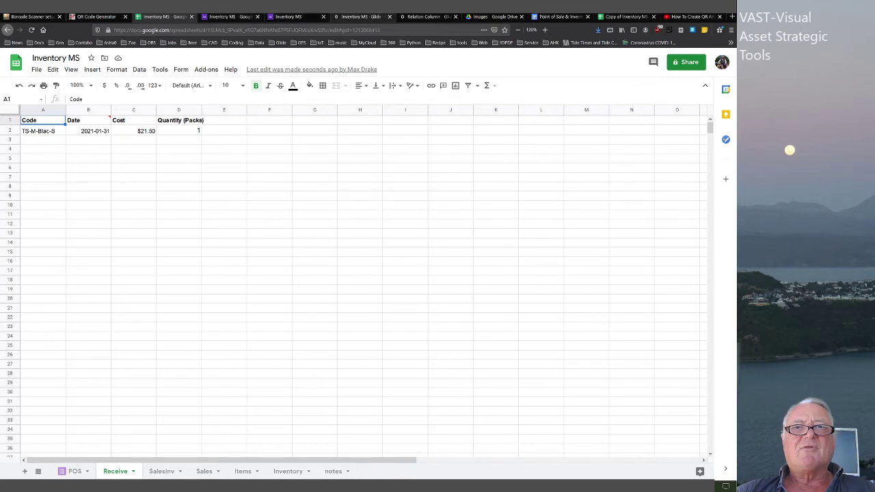
- Switch to the Glide data editor and compare the codes in its Receive and Inventory tables
click(359, 17)
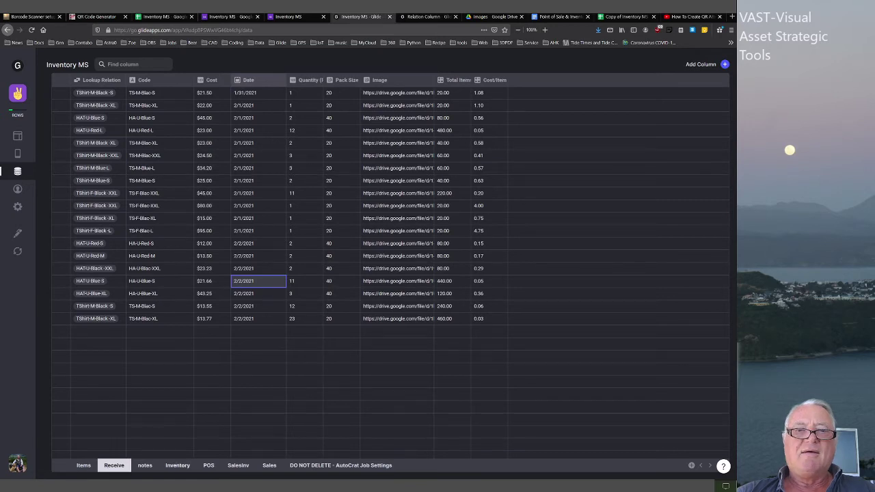
click(177, 465)
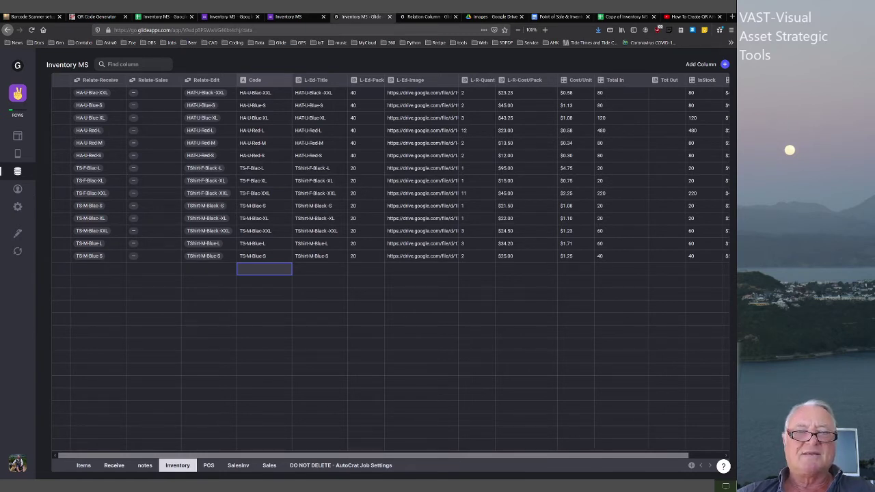
click(114, 464)
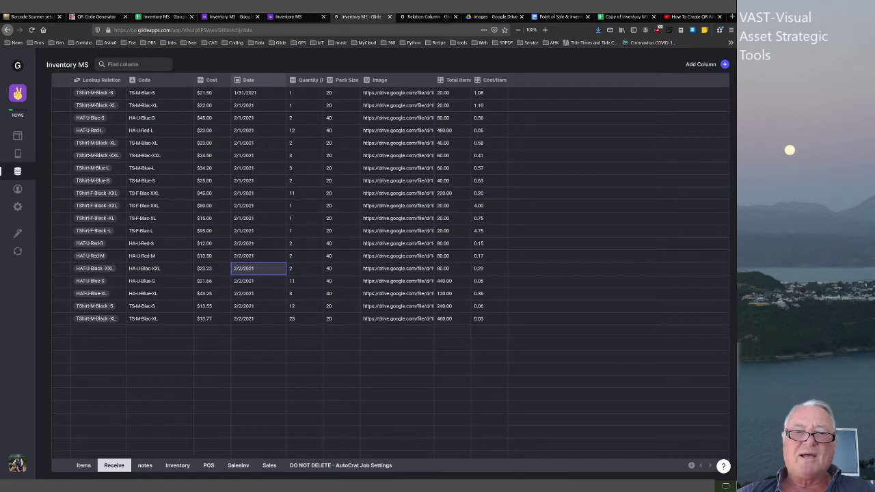
click(178, 465)
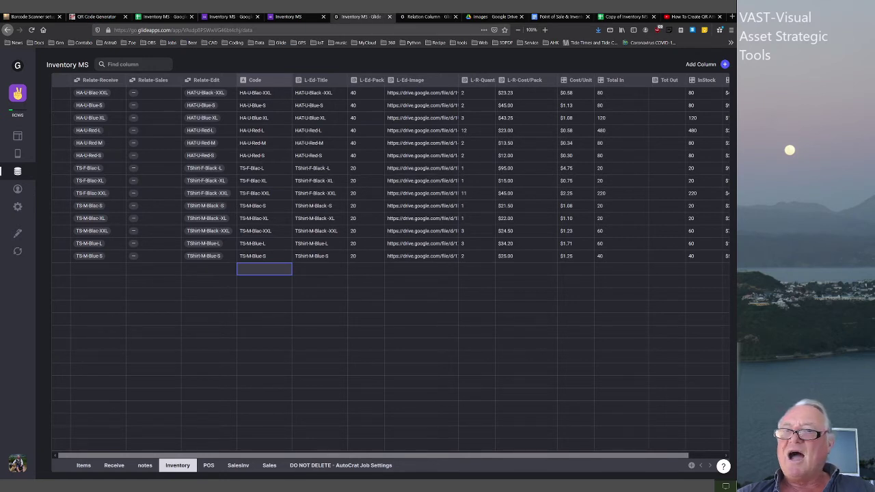
- Examine the Total In, L-R-Quant, Cost/Unit, InStock and StockVal values of the TS-F-Blac-XXL row in the Inventory table
click(620, 193)
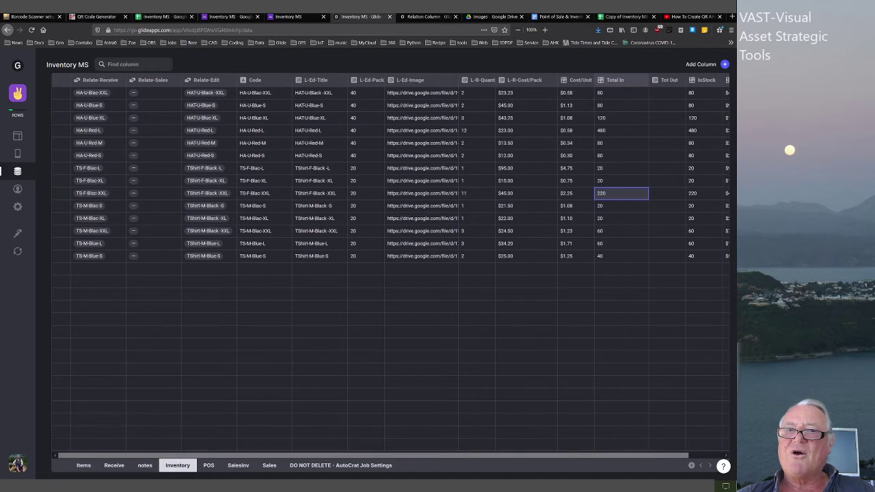
click(476, 193)
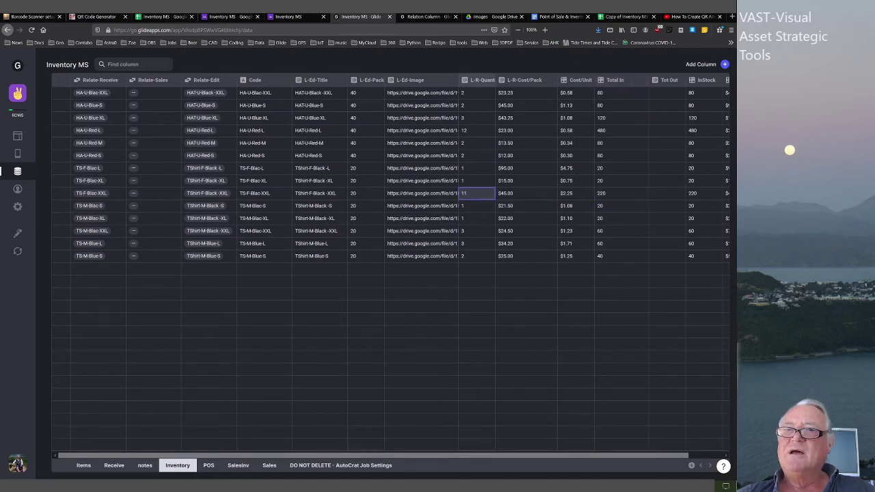
click(575, 193)
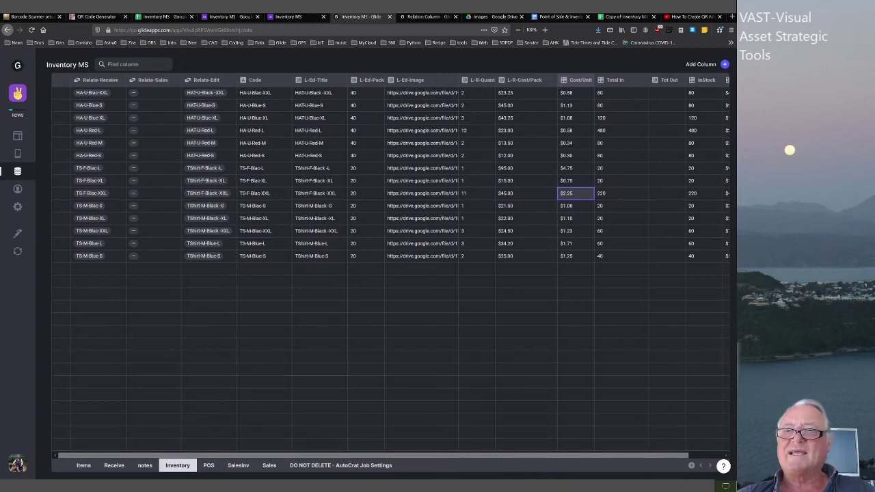
click(703, 194)
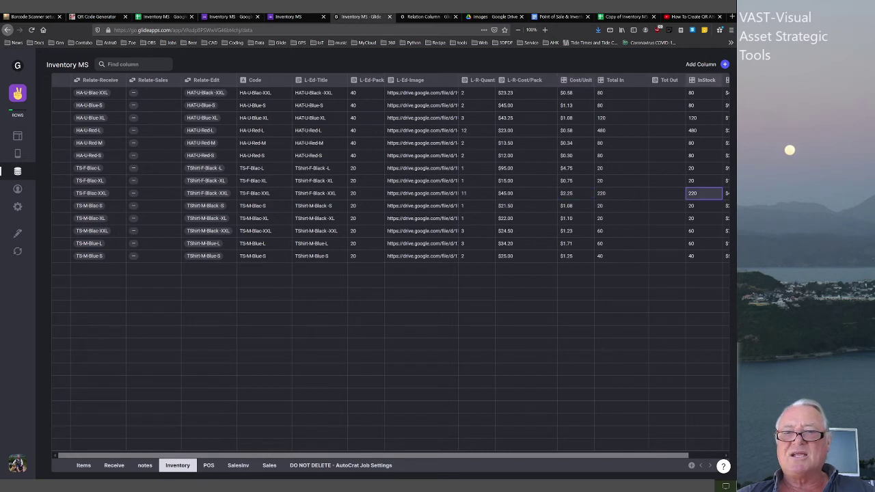
scroll(389, 175, right, 2)
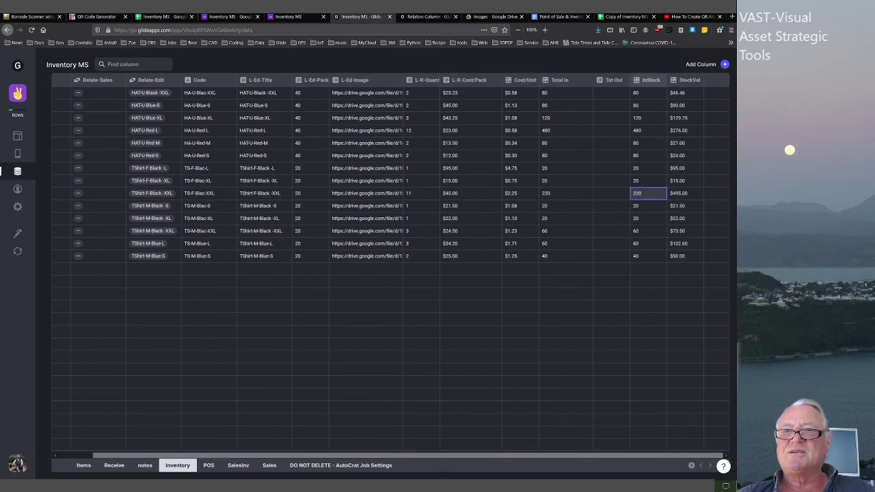
click(684, 194)
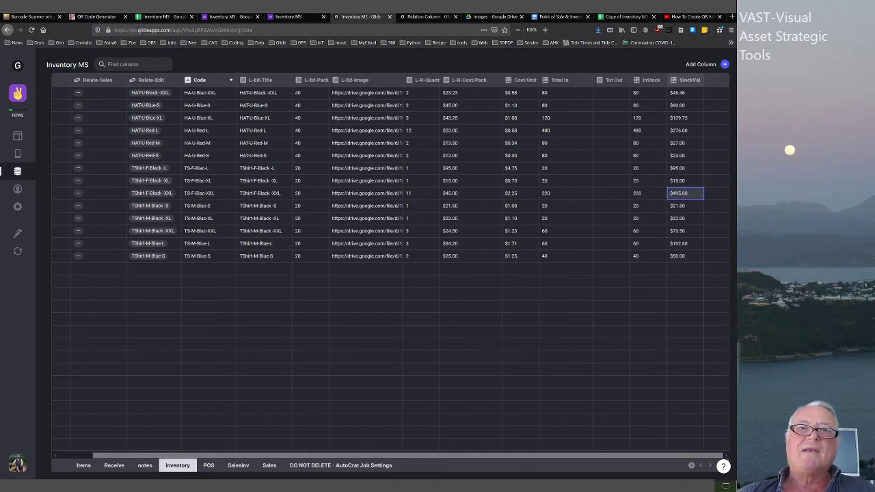
- Enable Match multiple for the Relate-Edit relation column of the Inventory table, which links Code to Items > Code
click(208, 93)
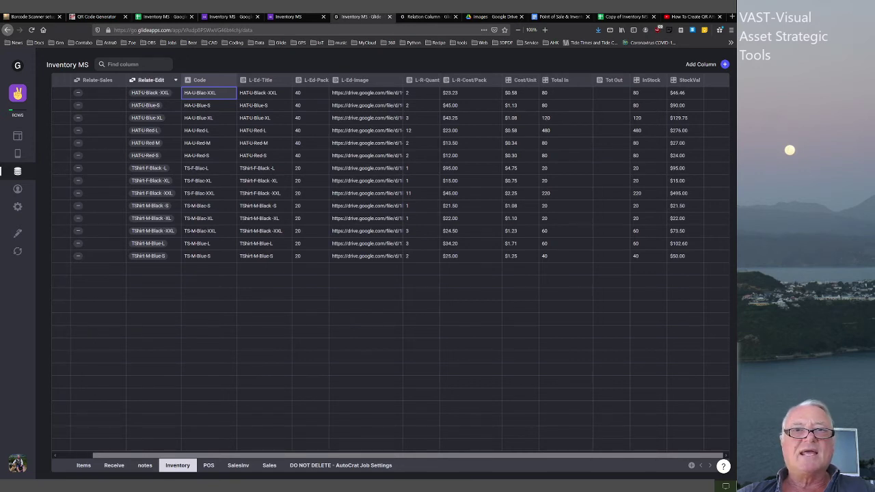
click(175, 80)
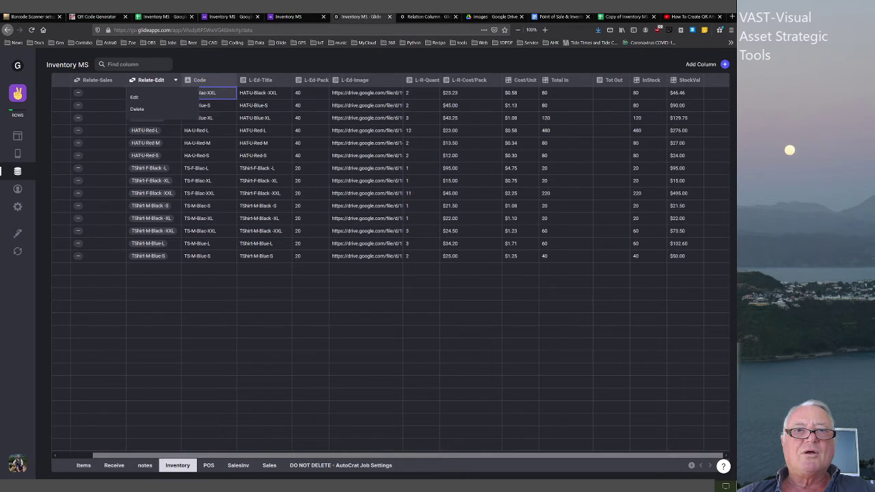
click(135, 97)
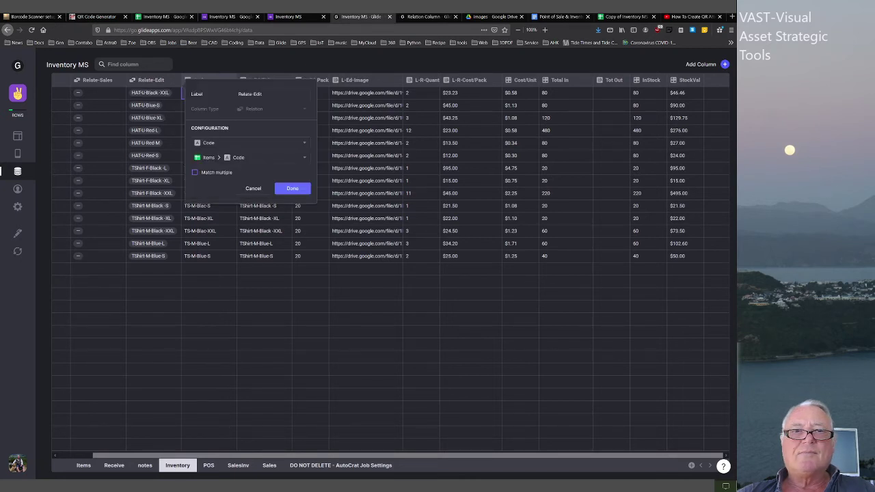
click(195, 172)
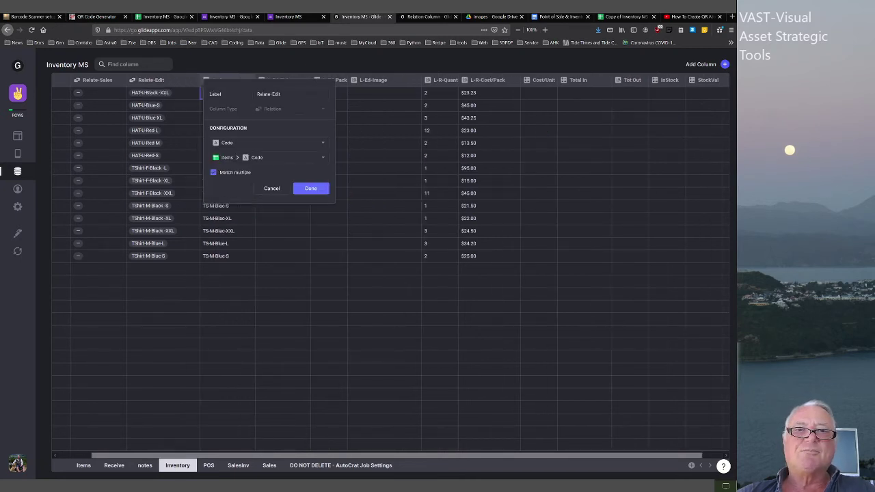
key(Return)
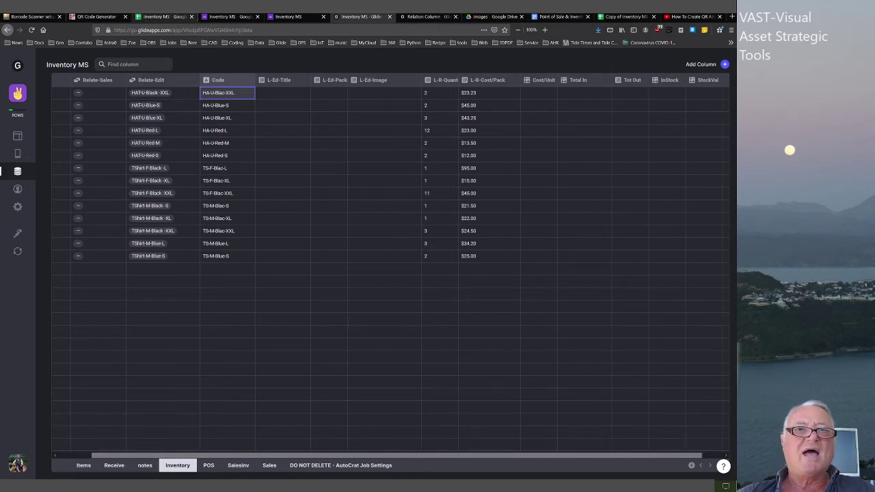
- Turn Match multiple back off for the Inventory table's Relate-Edit relation column
click(194, 80)
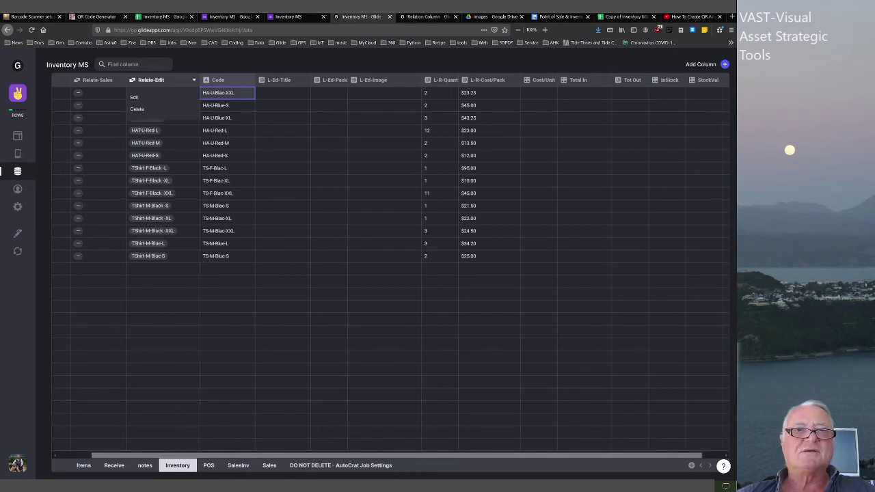
click(137, 97)
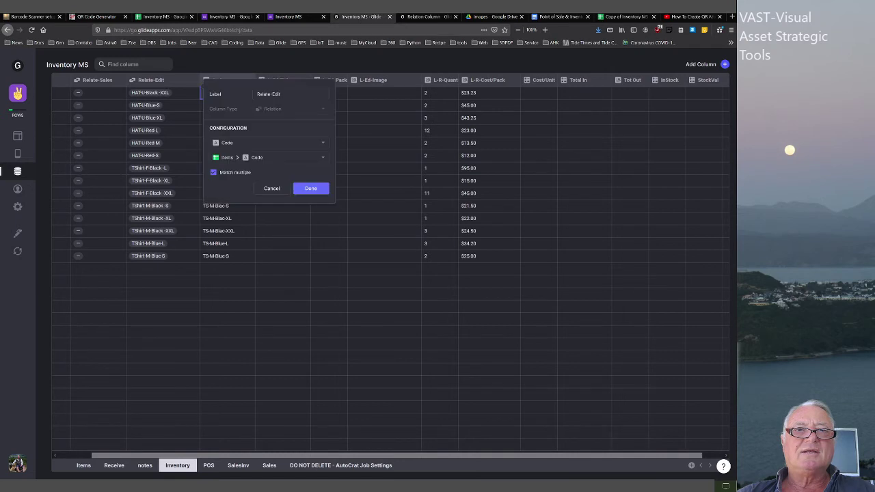
click(213, 172)
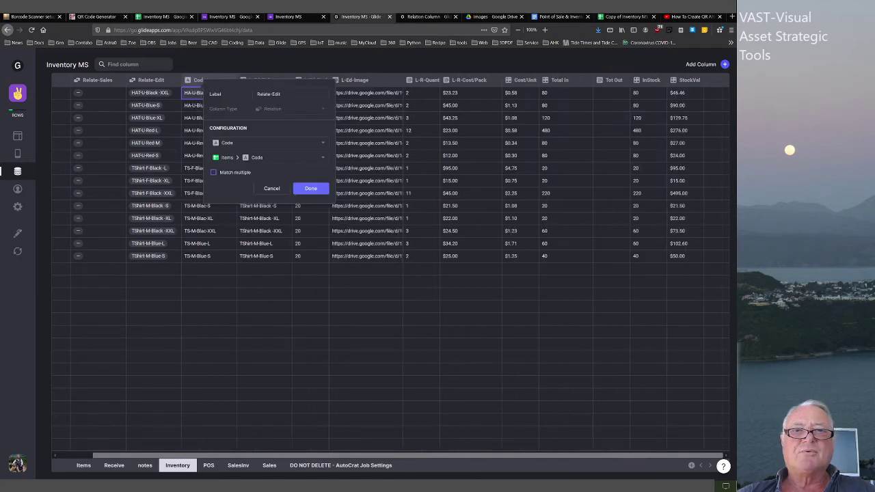
key(Return)
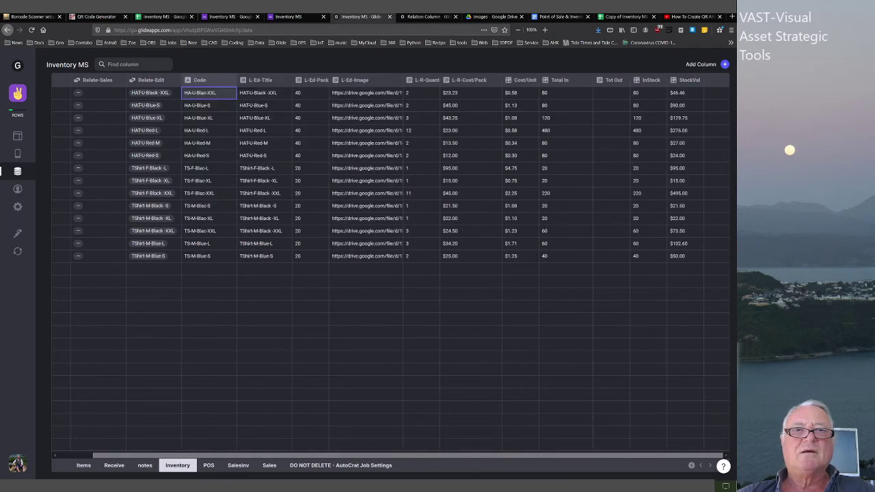
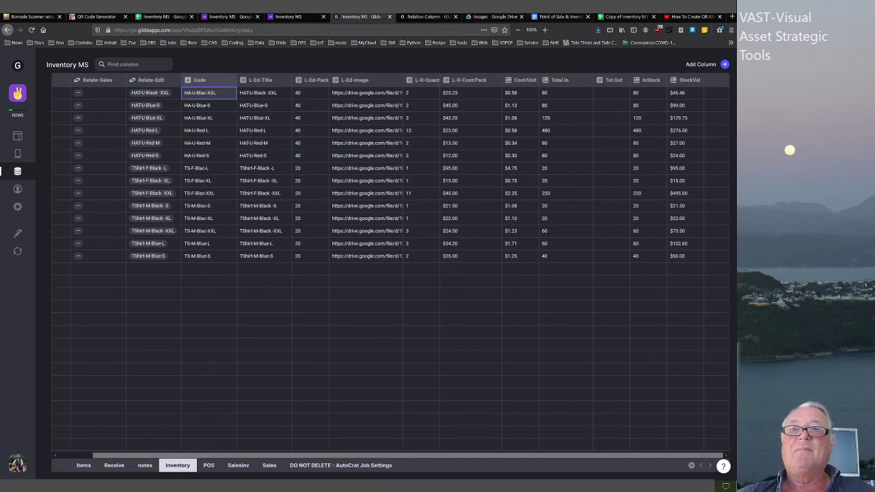
- Switch to the Point of Sale & Inventory Demo document in Google Docs and break its heading into two lines after "Demo"
click(557, 16)
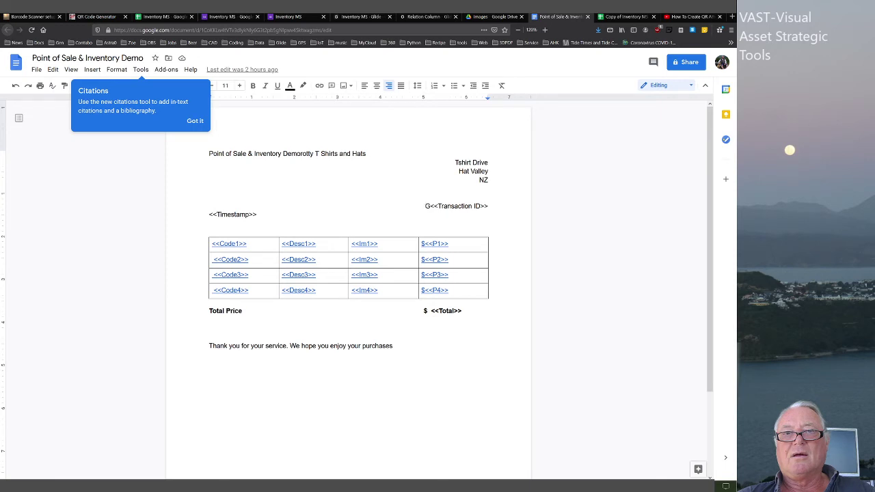
click(302, 154)
key(Return)
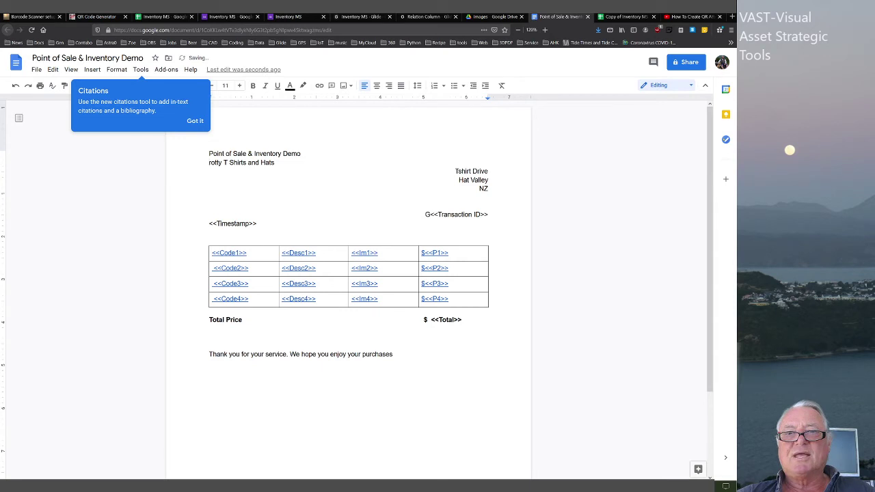
- Remove the stray G before <<Transaction ID>> and correct the second heading line to "Grotty T Shirts and Hats"
drag(425, 214, 430, 215)
key(BackSpace)
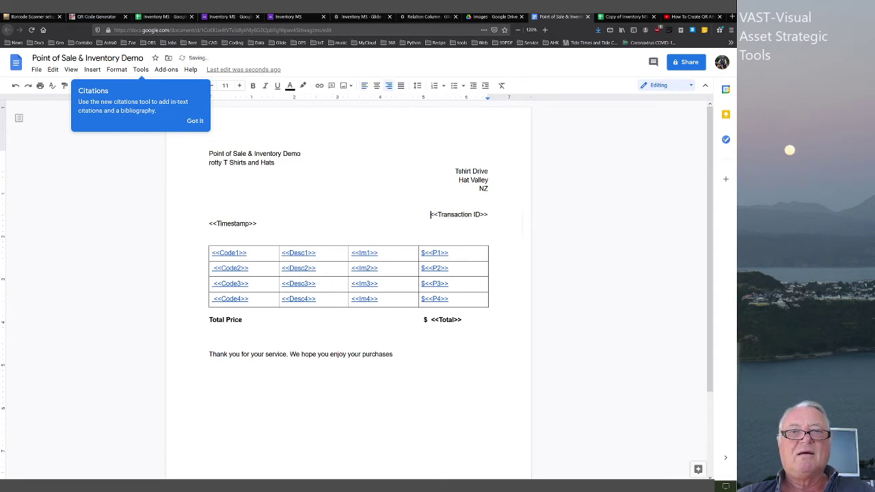
text(G)
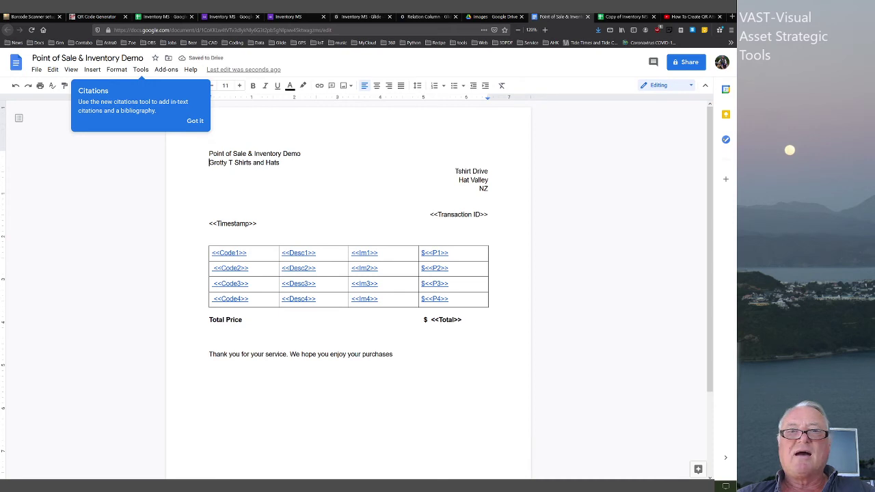
- Right-align the "Grotty T Shirts and Hats" line above the Tshirt Drive address
key(shift+End)
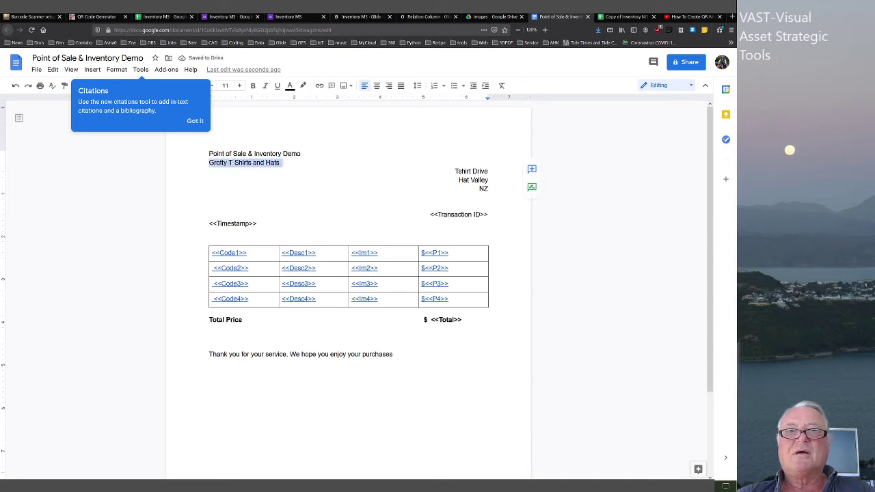
click(388, 85)
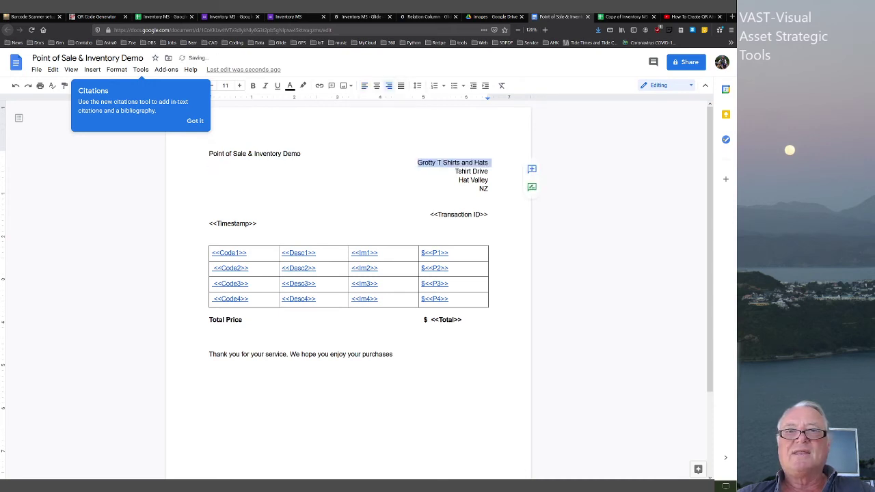
click(459, 180)
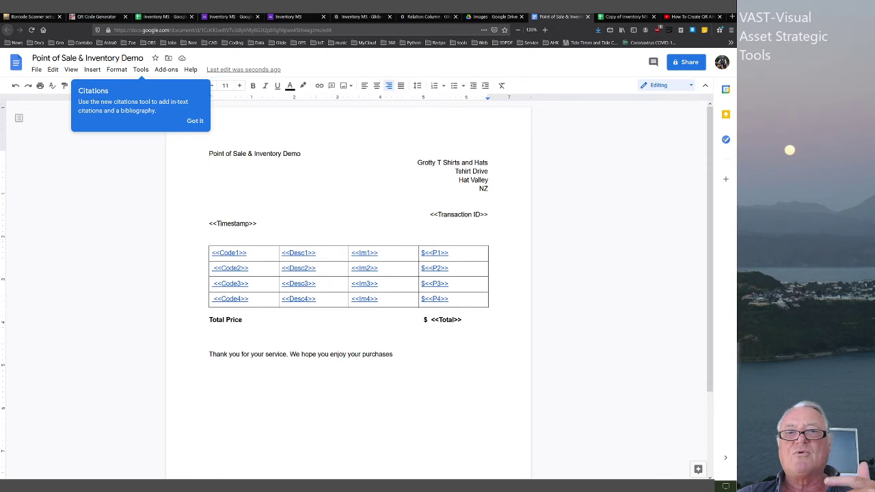
click(274, 252)
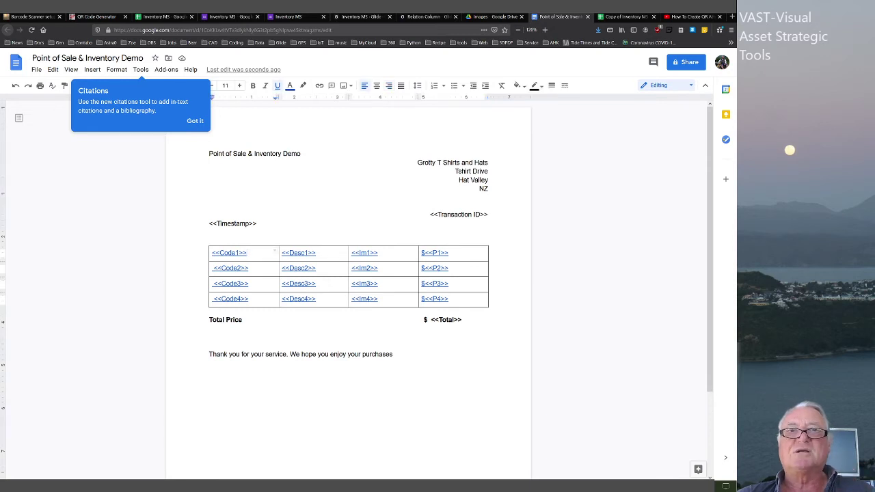
click(164, 16)
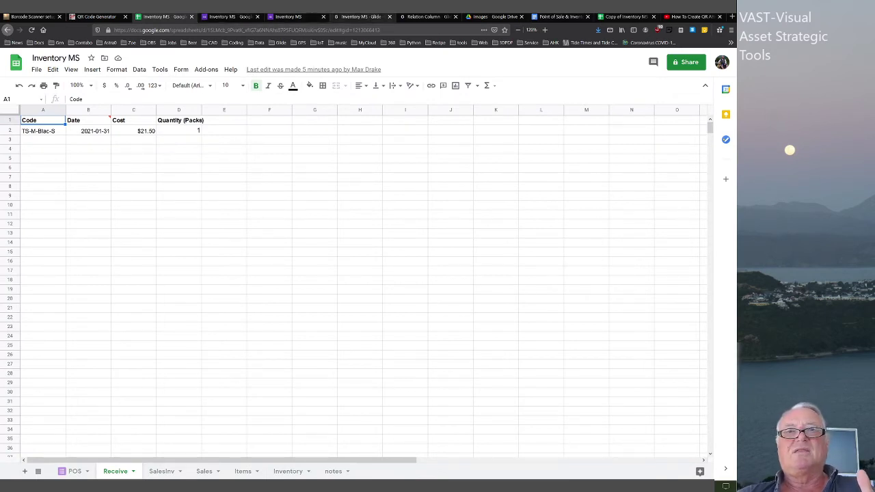
click(361, 16)
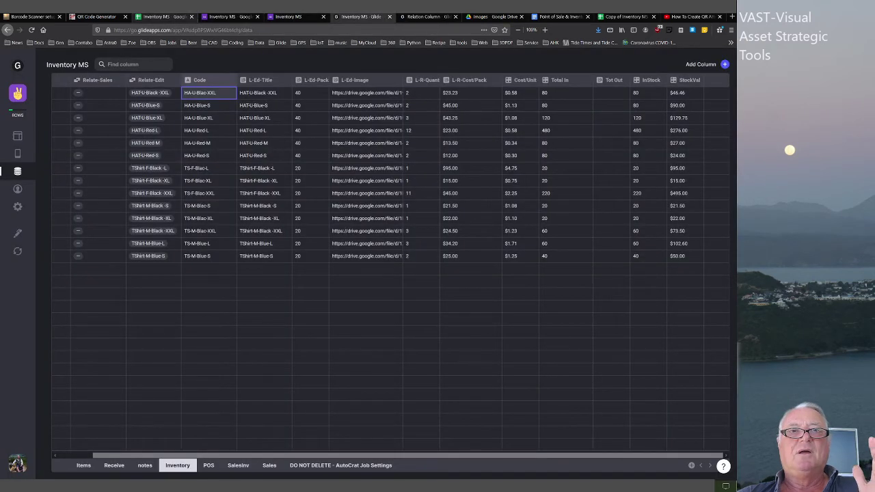
click(162, 16)
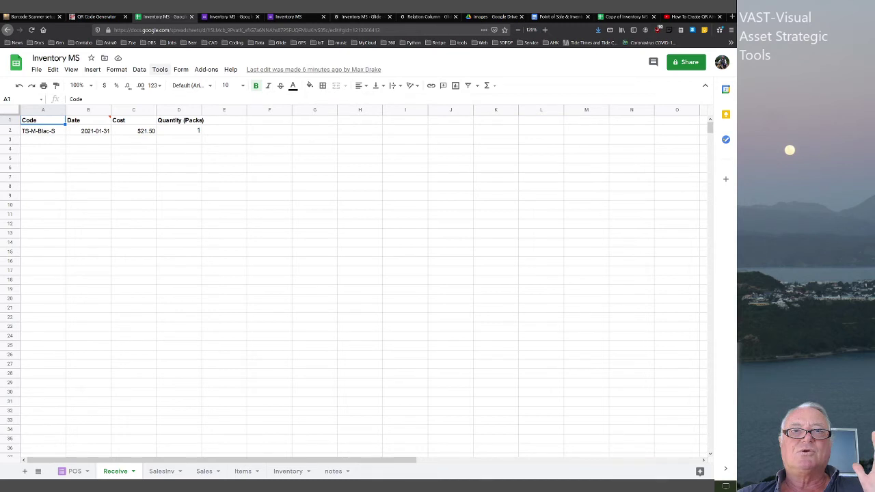
click(159, 69)
mouse_move(180, 69)
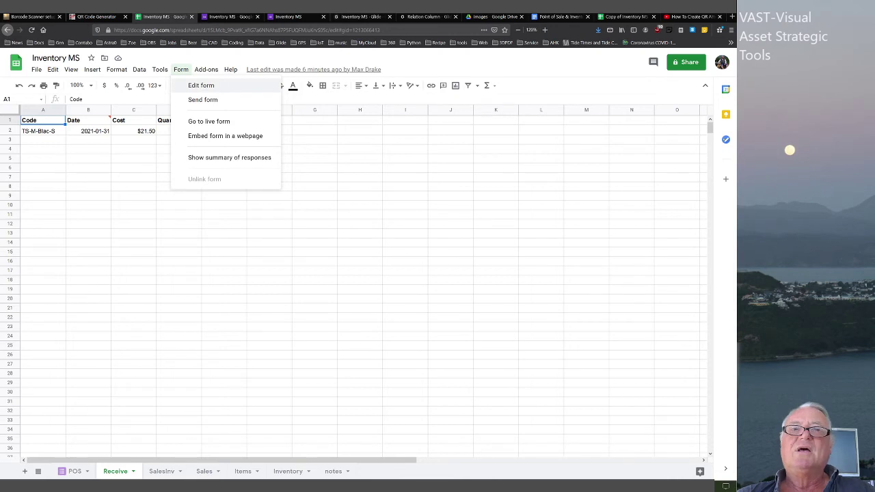
- Switch to the live Inventory MS form and examine its web address and its Code questions
click(293, 17)
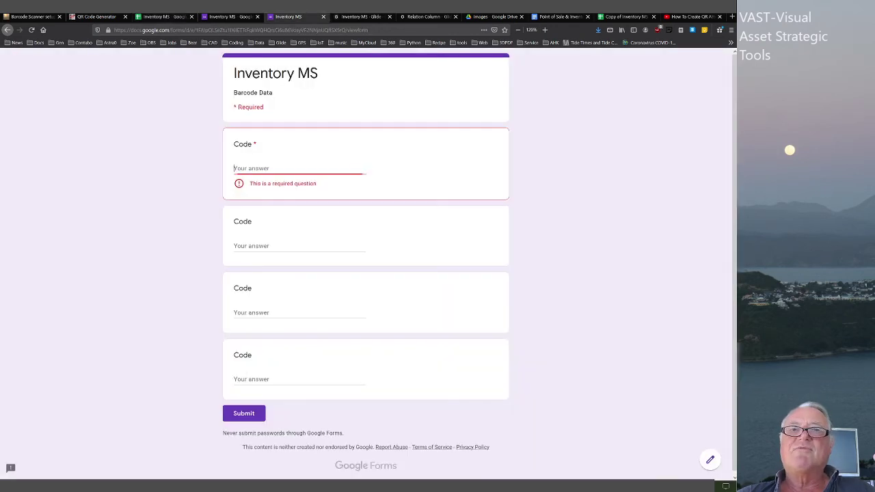
key(ctrl+l)
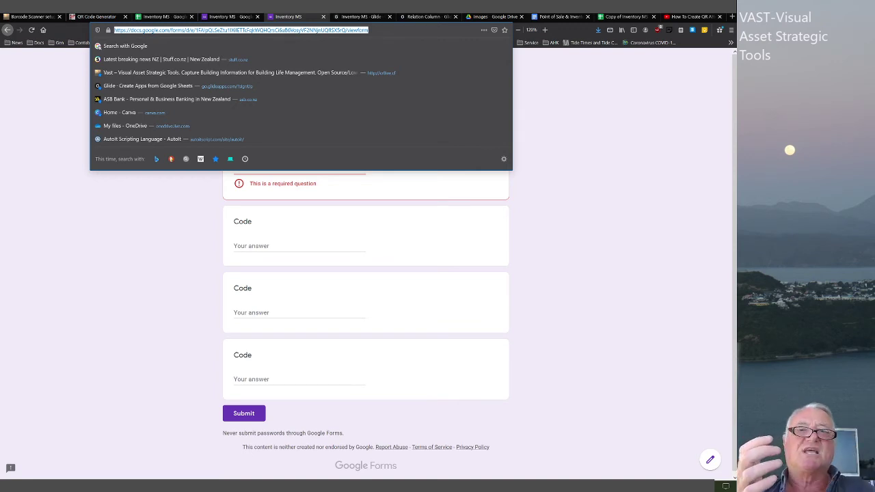
click(233, 221)
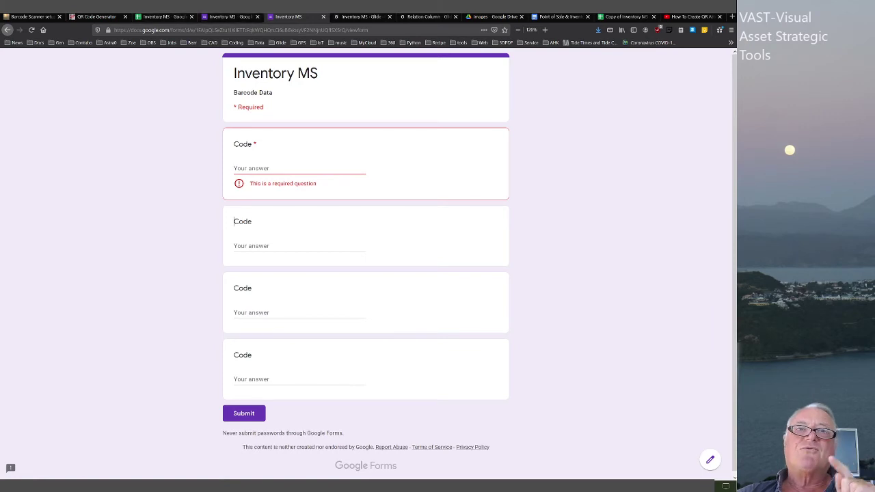
- Return to the Inventory MS spreadsheet in Google Sheets and locate Autocrat among the installed add-ons
click(162, 16)
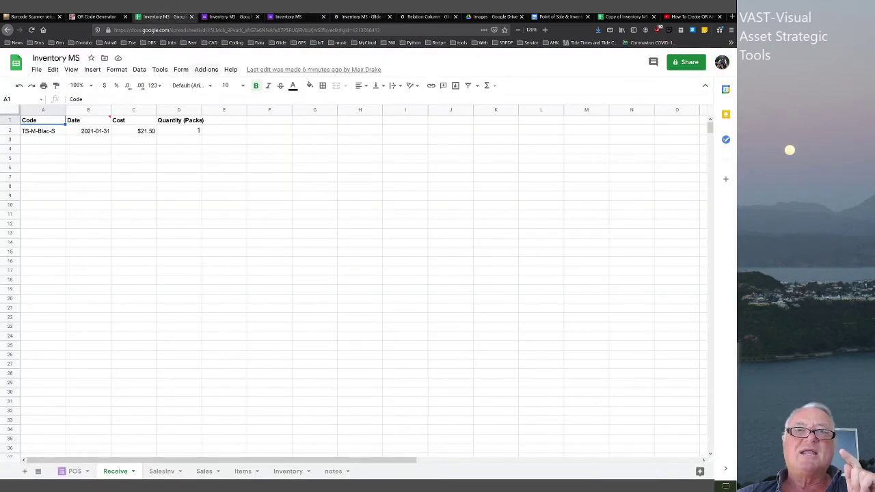
click(205, 69)
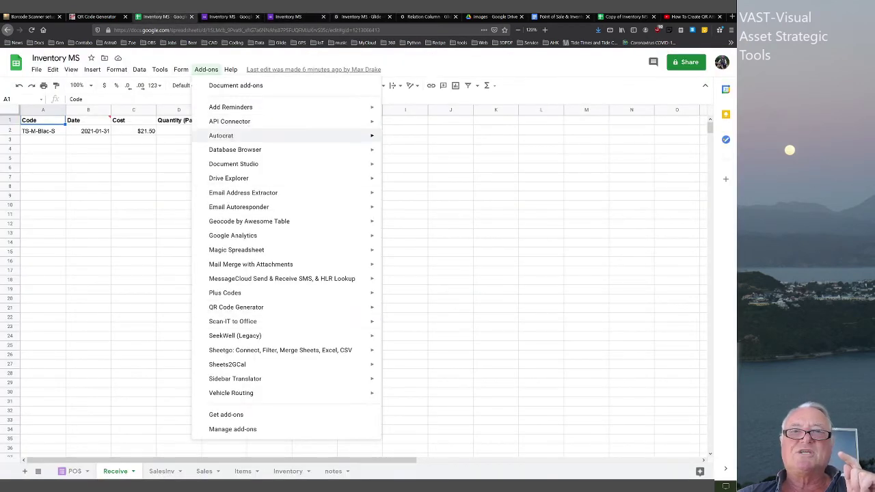
mouse_move(226, 135)
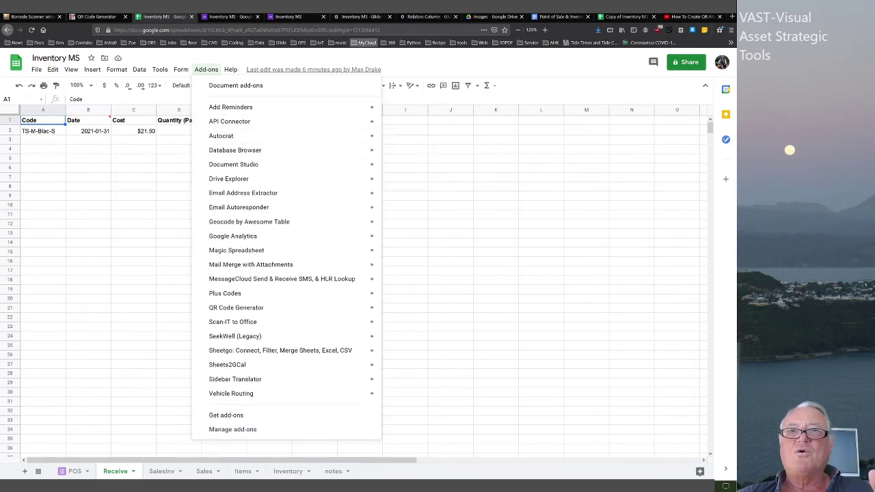
- Switch to the Point of Sale & Inventory Demo document and highlight its heading line, then the <<Transaction ID>> tag
click(561, 17)
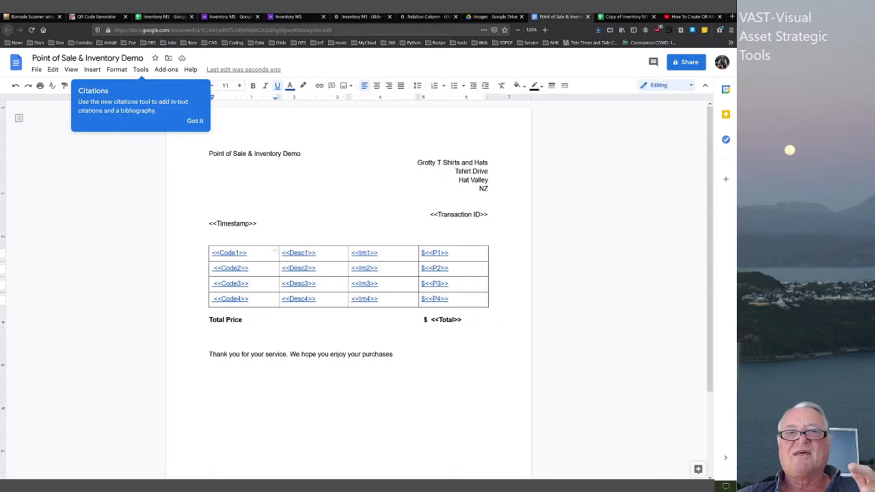
triple_click(254, 153)
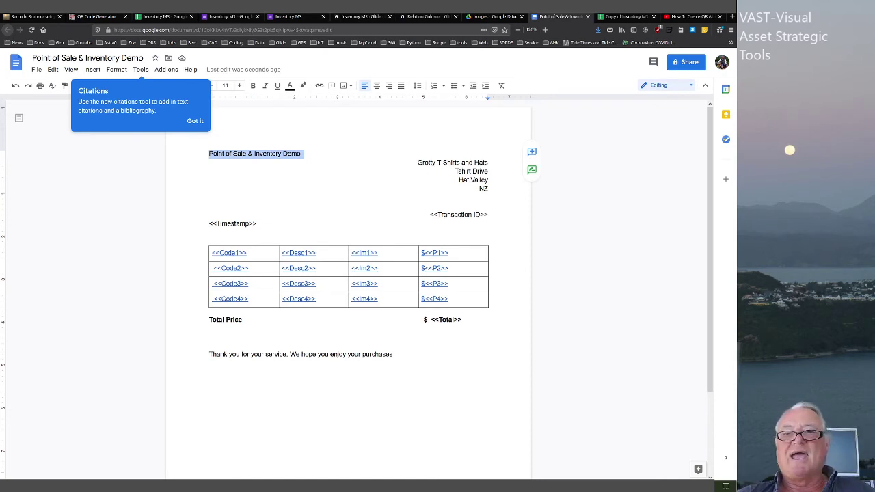
drag(488, 214, 430, 214)
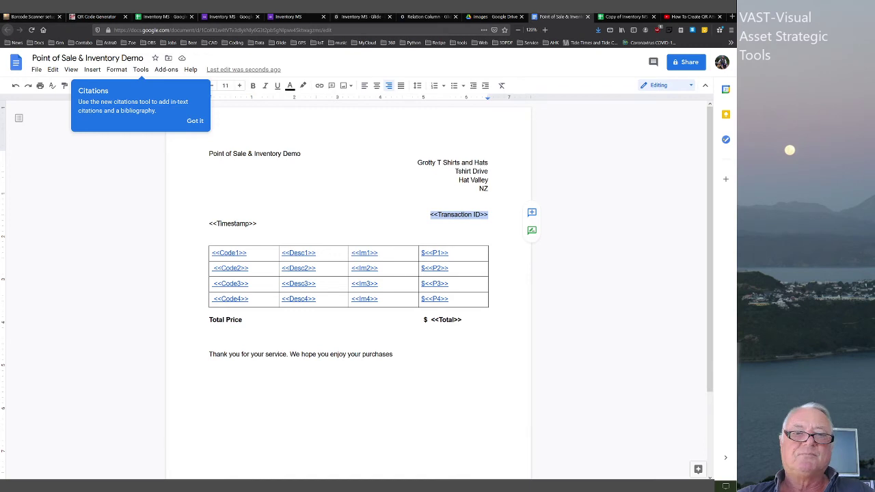
- Switch to the POS sheet of Inventory MS and examine the Transaction ID, Timestamp, Code1 to Code4 and Desc1 to Desc4 columns
click(229, 17)
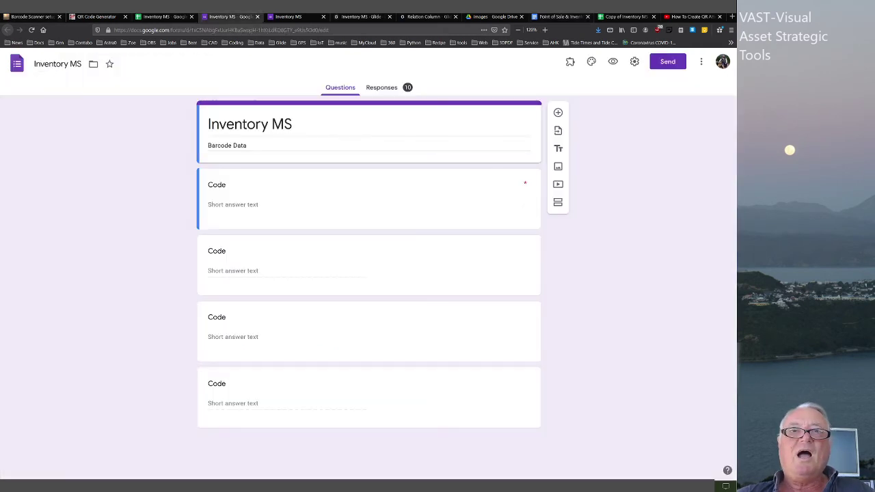
click(162, 16)
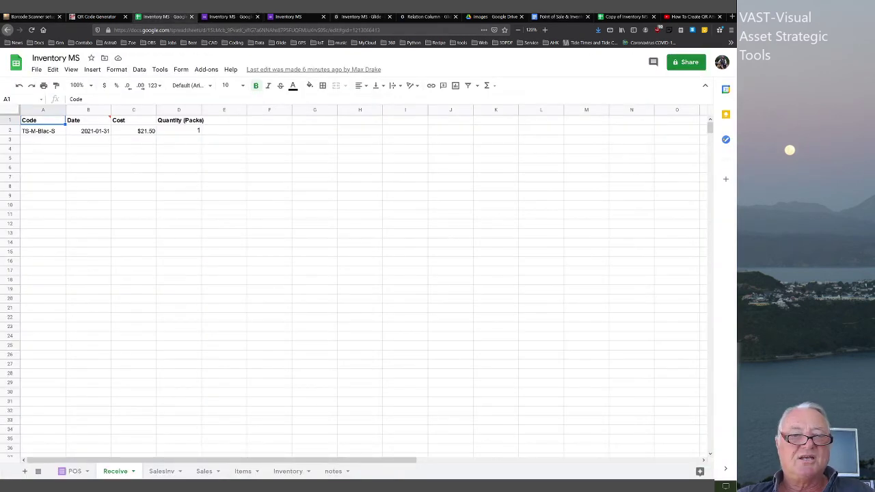
click(74, 471)
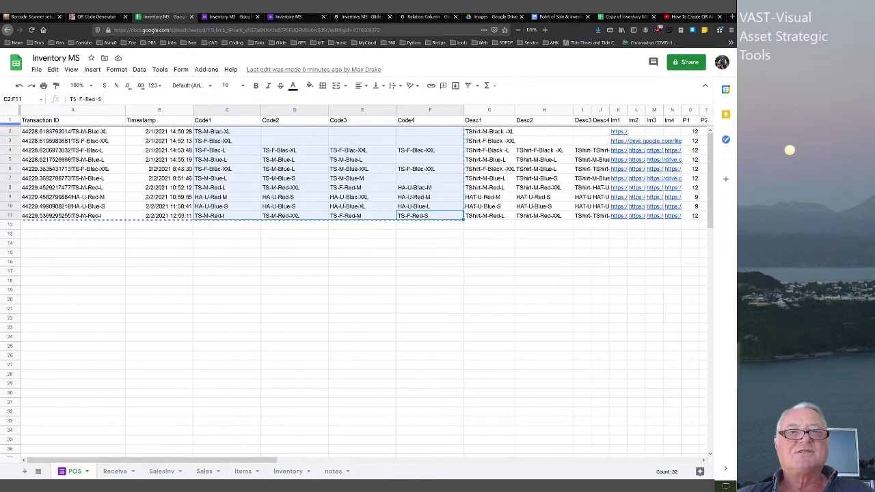
click(72, 120)
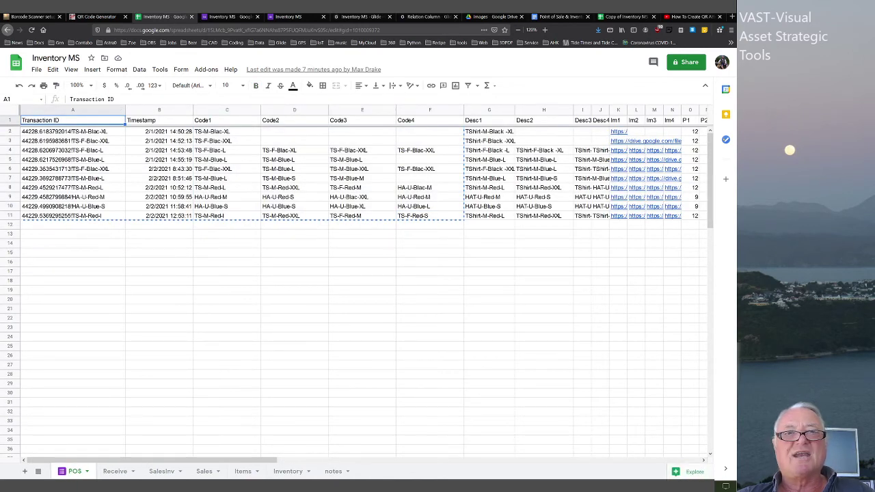
click(159, 120)
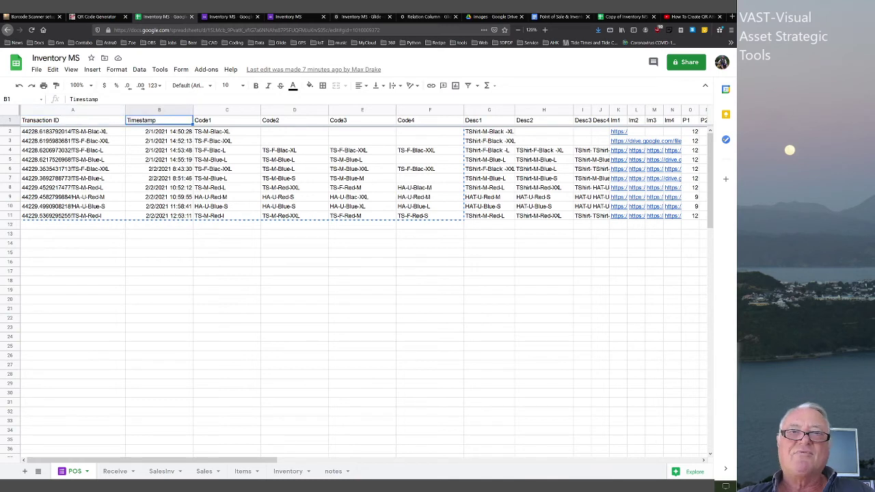
click(72, 120)
click(160, 120)
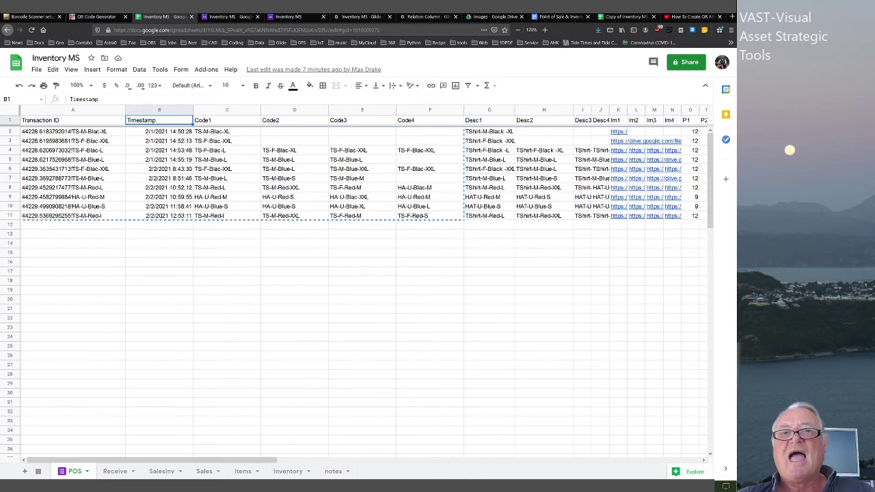
drag(225, 131, 429, 131)
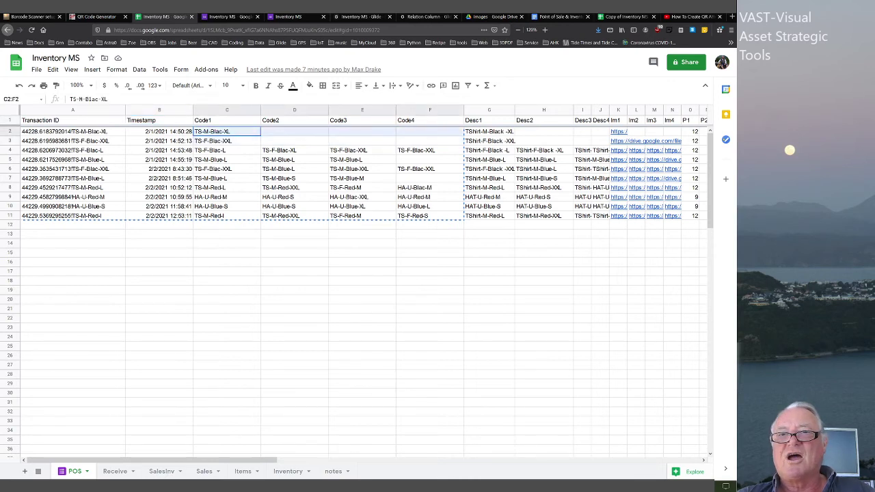
drag(489, 131, 600, 132)
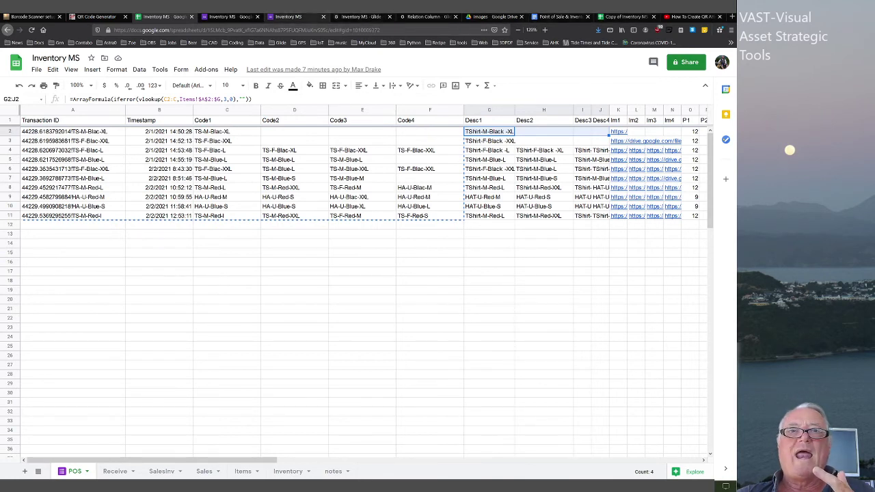
- Go back to the invoice template in Google Docs and review its Timestamp, Code1, Desc1, Im1 and P1 merge tags
click(559, 16)
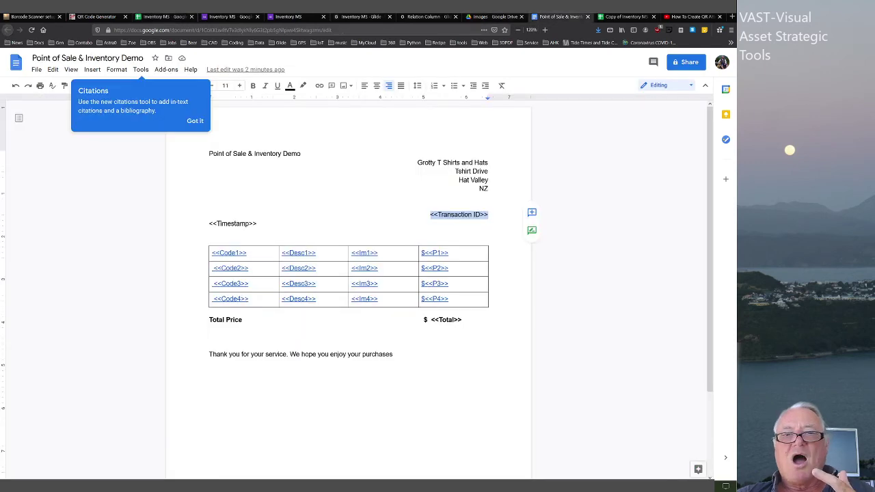
click(250, 223)
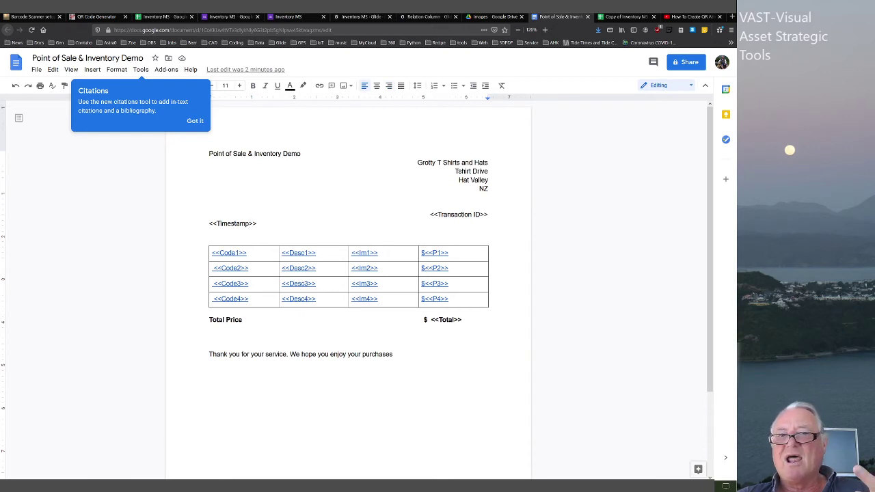
click(247, 253)
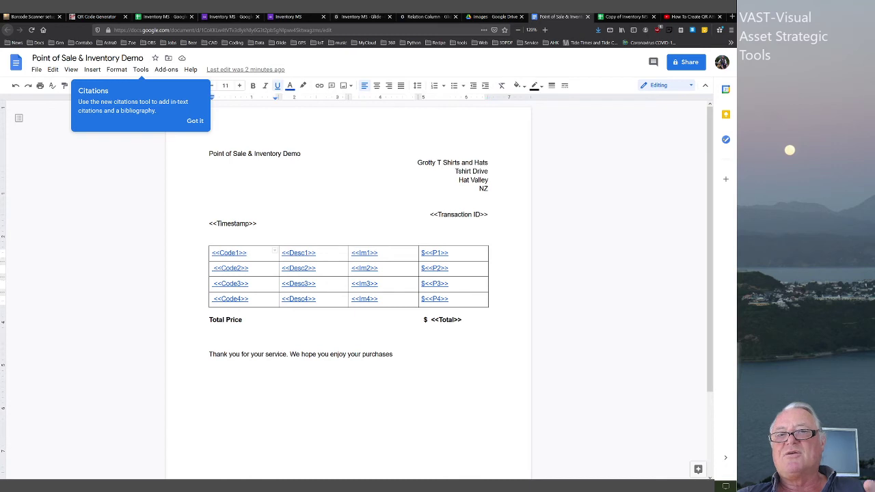
click(344, 252)
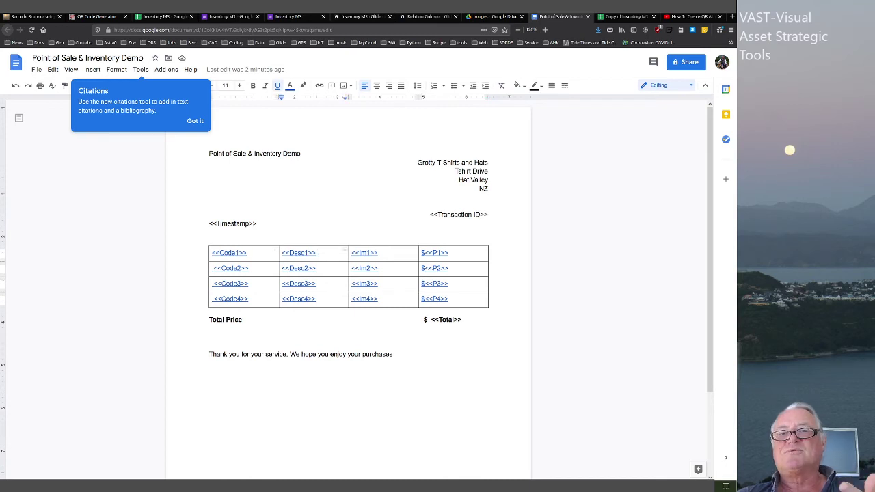
click(413, 253)
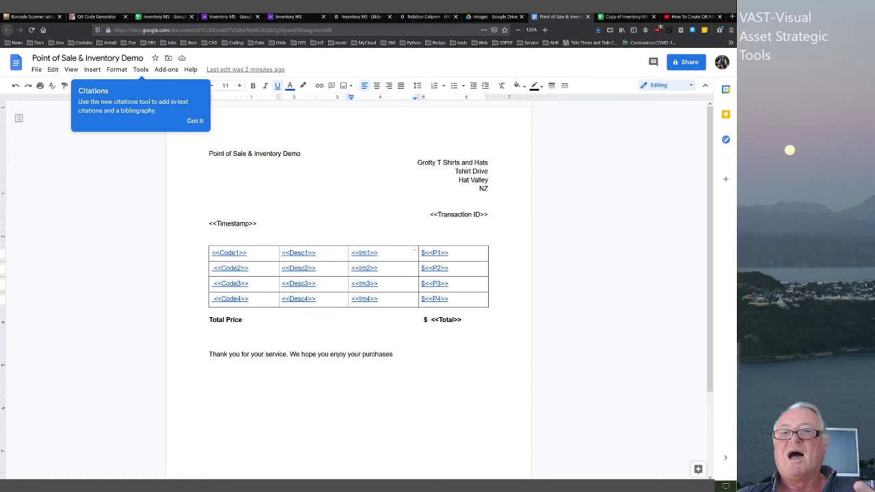
click(483, 252)
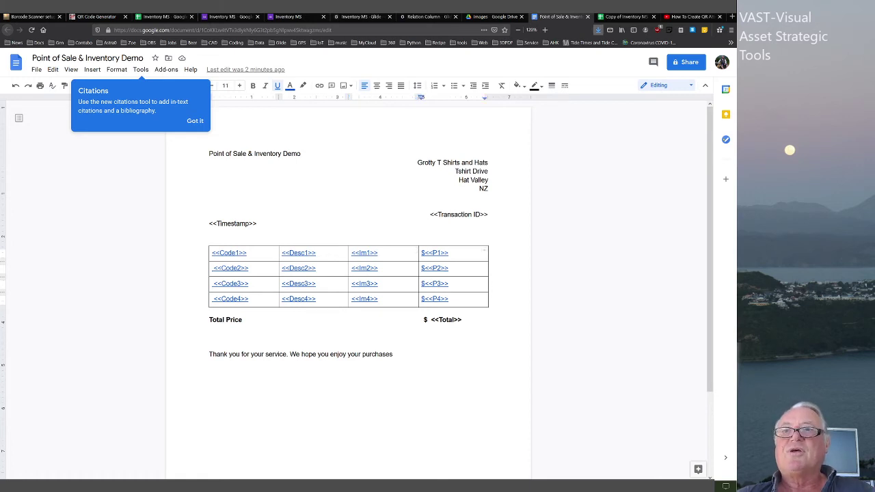
- In the Inventory MS POS sheet, inspect the merged invoice links in the Merged Doc URL column for rows 2, 11 and 6
click(164, 17)
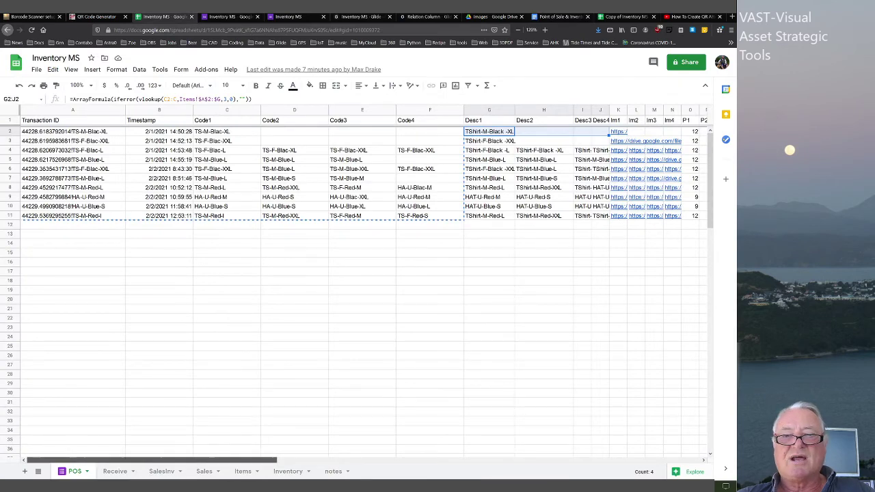
drag(255, 460, 680, 460)
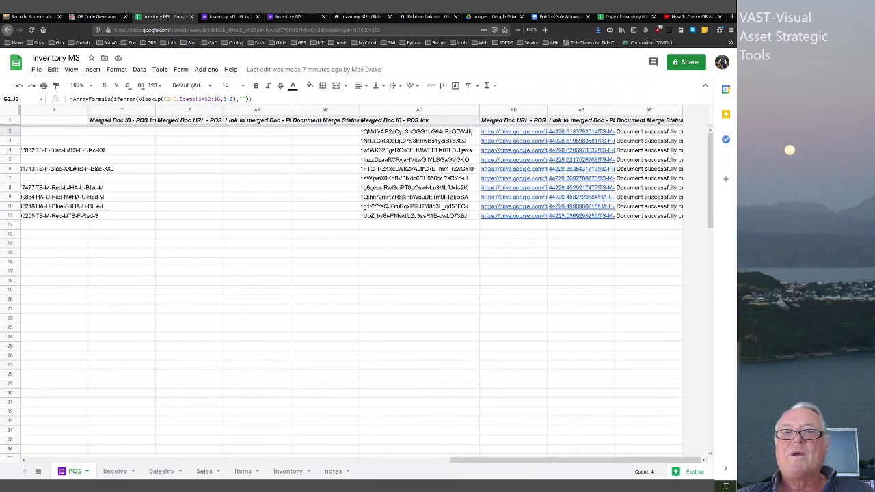
mouse_move(514, 131)
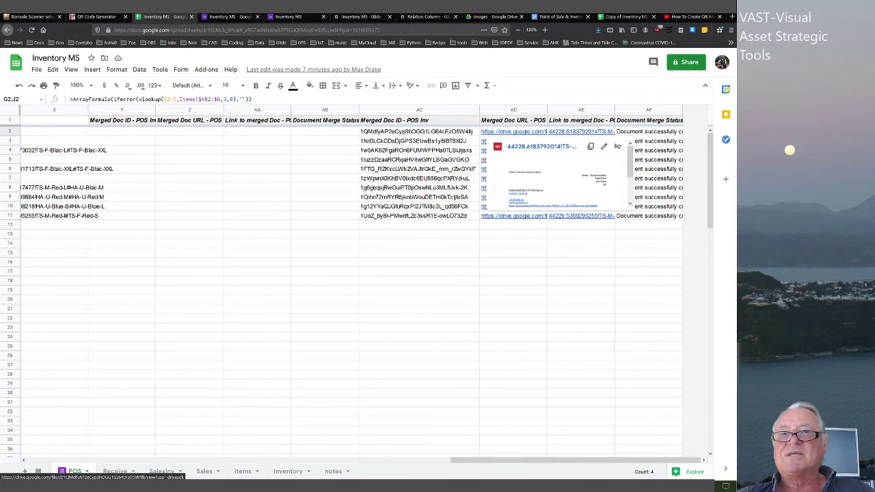
click(513, 132)
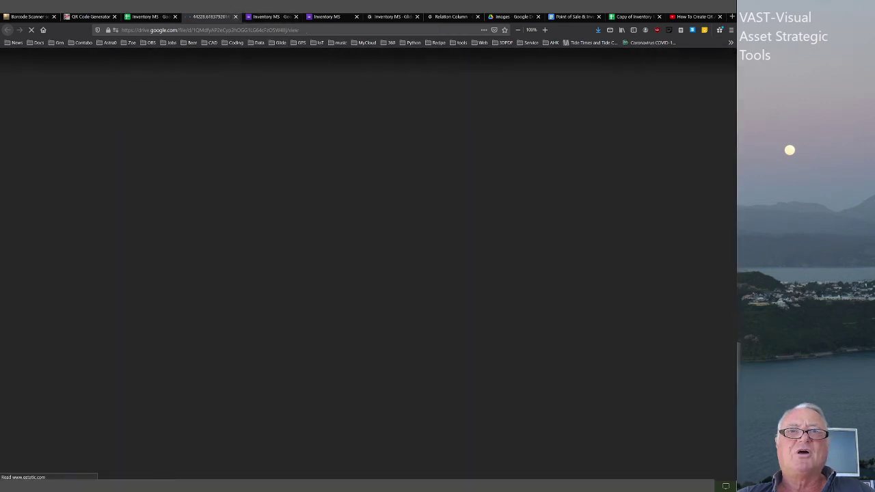
click(236, 16)
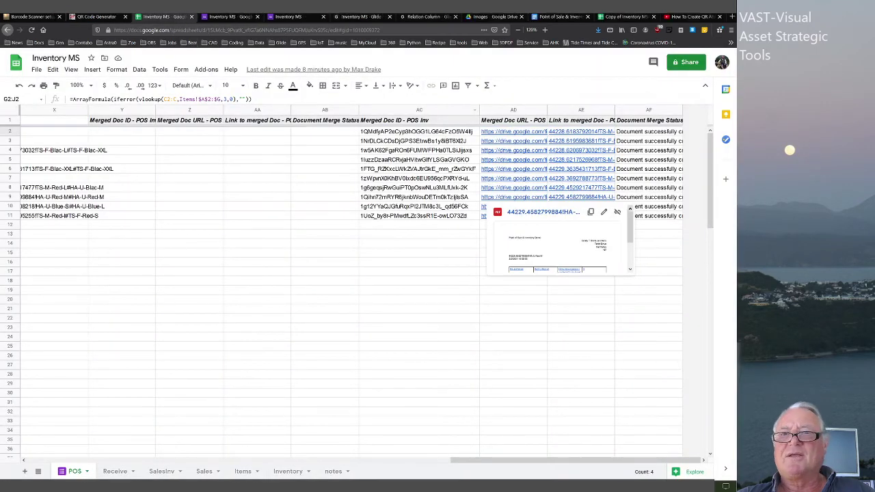
click(513, 215)
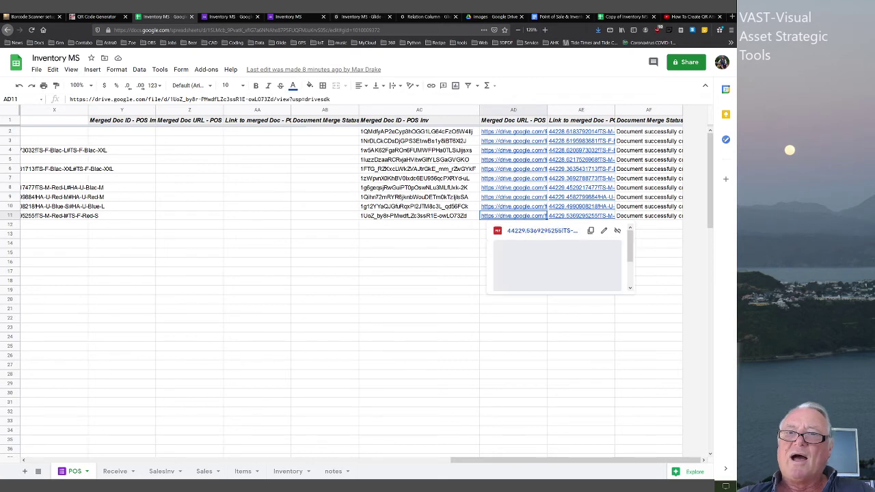
click(513, 168)
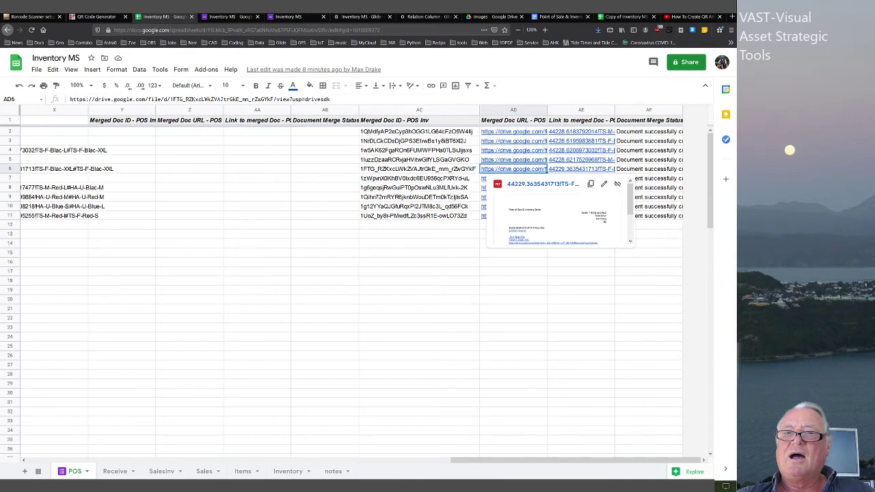
- Open the merged invoice PDF linked in row 6 of the POS sheet and review it, highlighting its transaction ID line
key(Return)
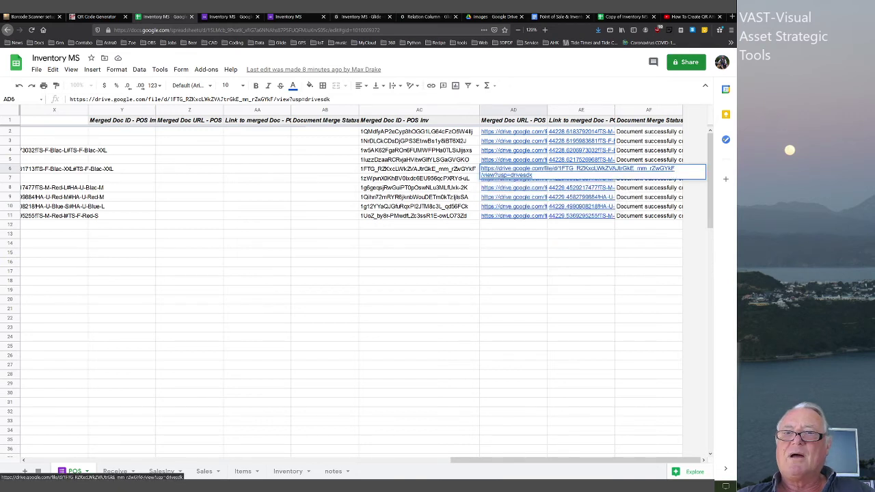
click(509, 171)
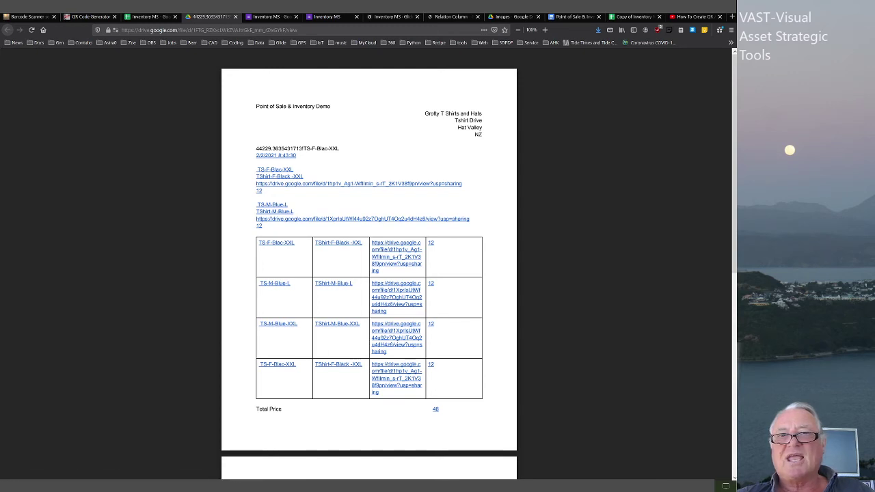
double_click(297, 148)
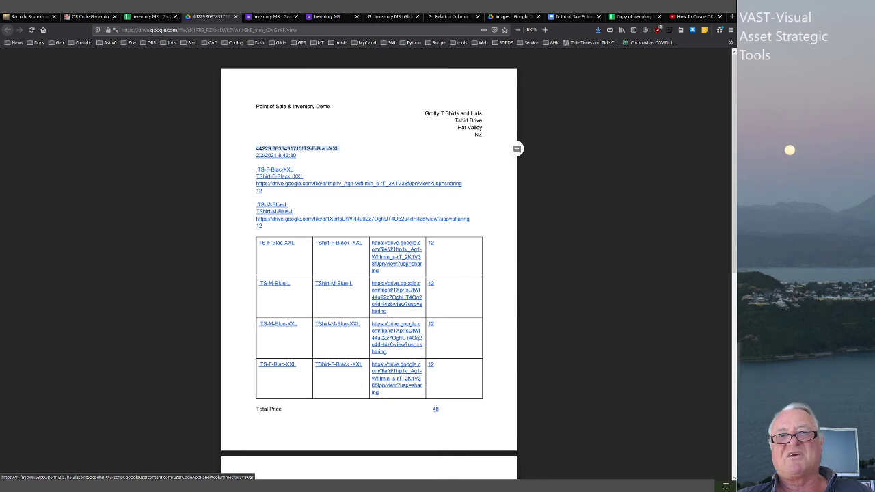
click(328, 363)
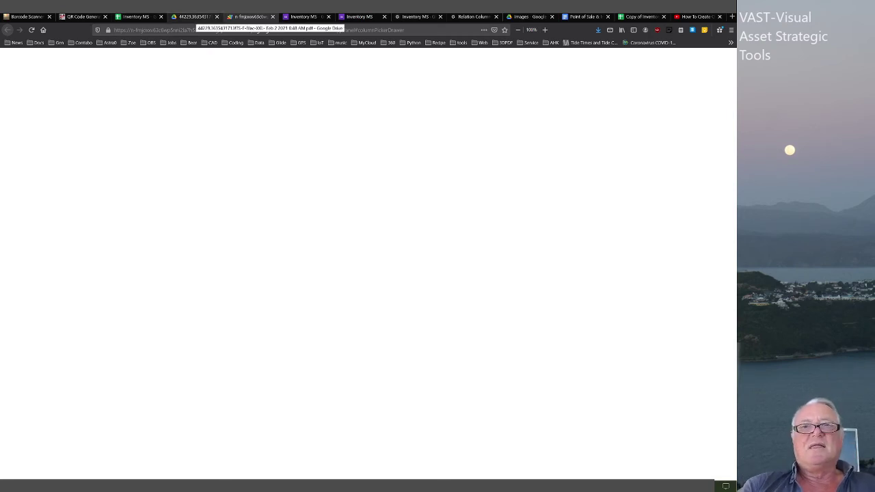
click(197, 17)
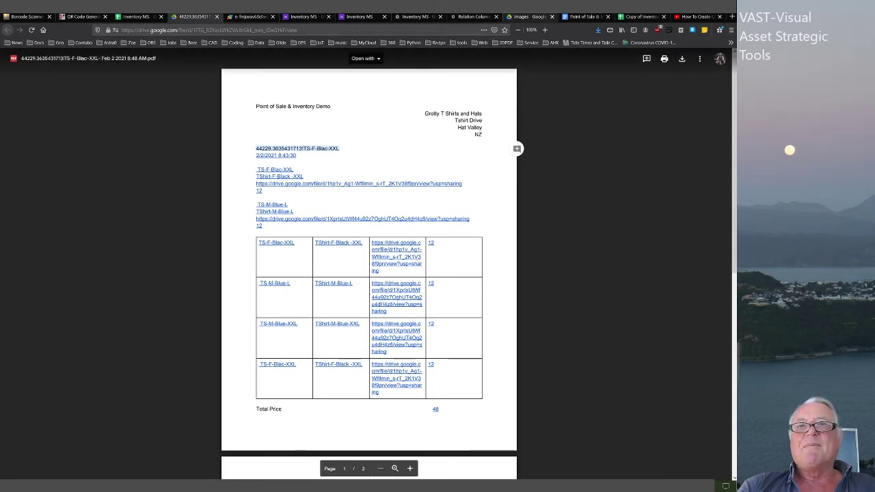
- Switch to the Point of Sale & Inventory Demo template and highlight the Total Price line with its <<Total>> tag
click(586, 16)
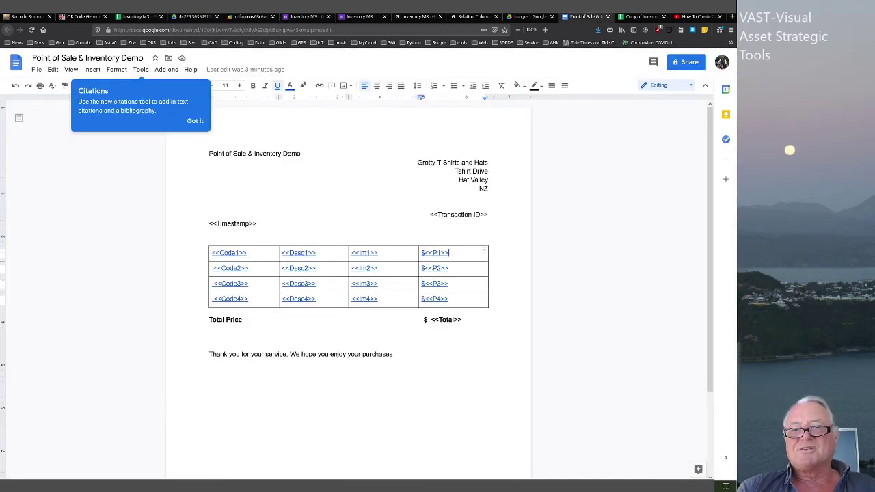
drag(463, 320, 209, 319)
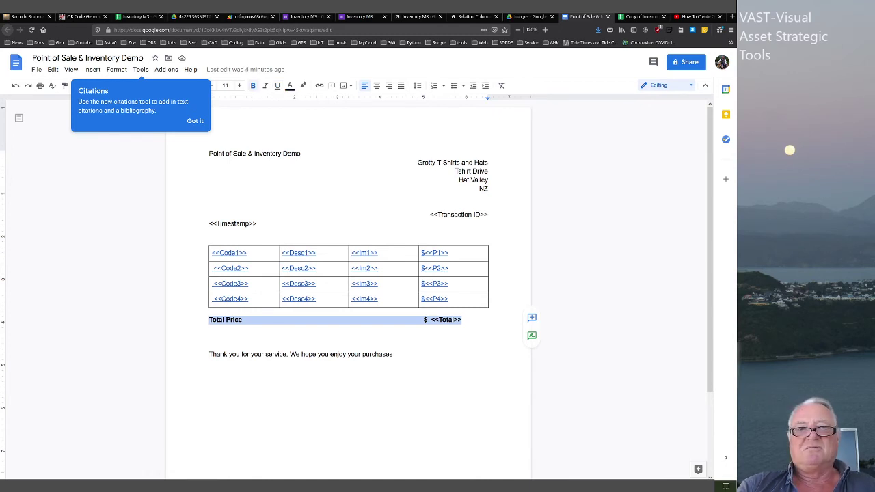
click(463, 320)
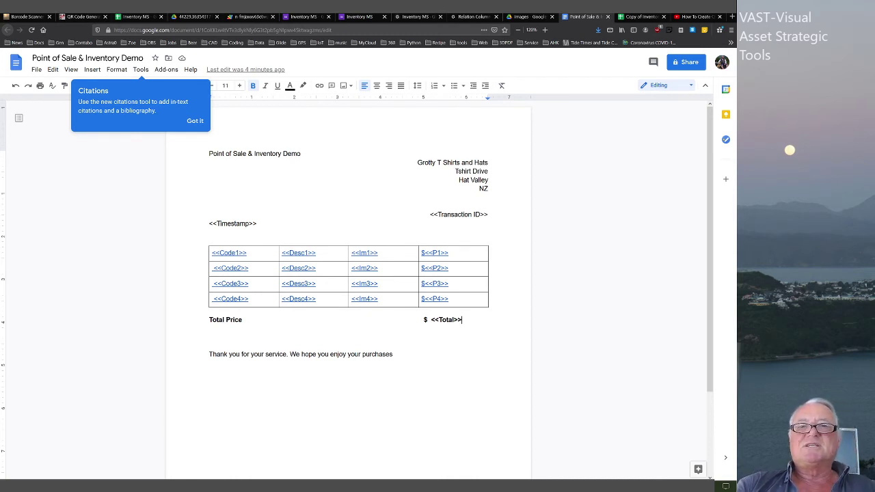
click(479, 189)
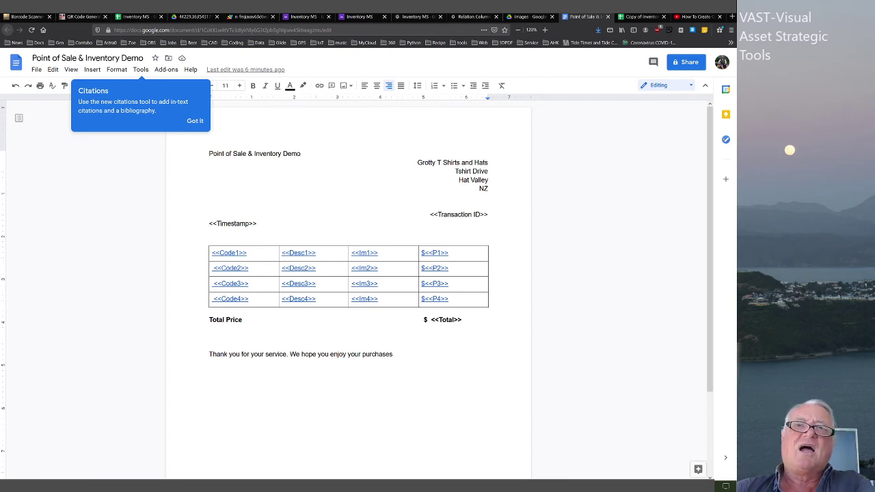
- In the Receive sheet of Copy of Inventory MS-older w lookup, narrow the Colour and Size columns
click(640, 17)
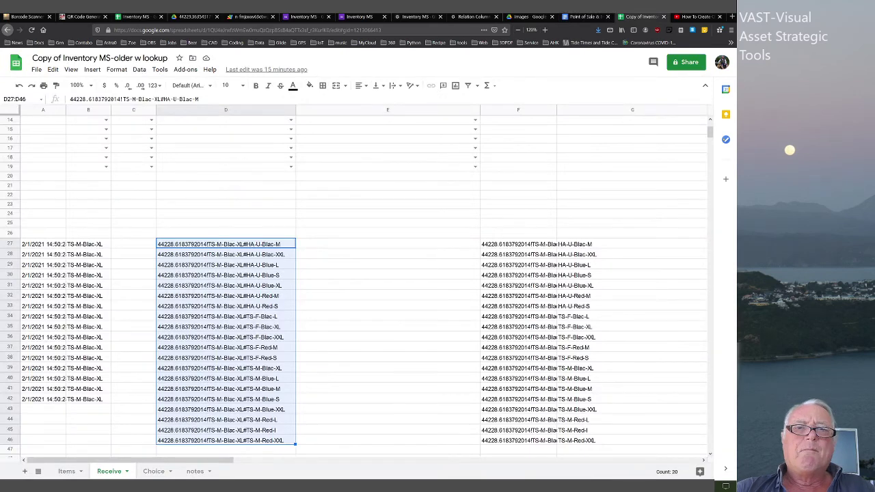
scroll(355, 287, up, 5)
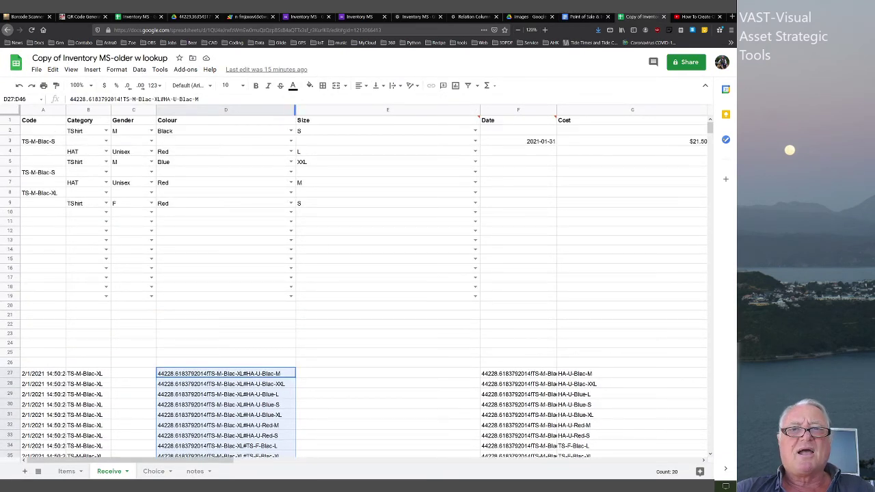
drag(294, 110, 214, 110)
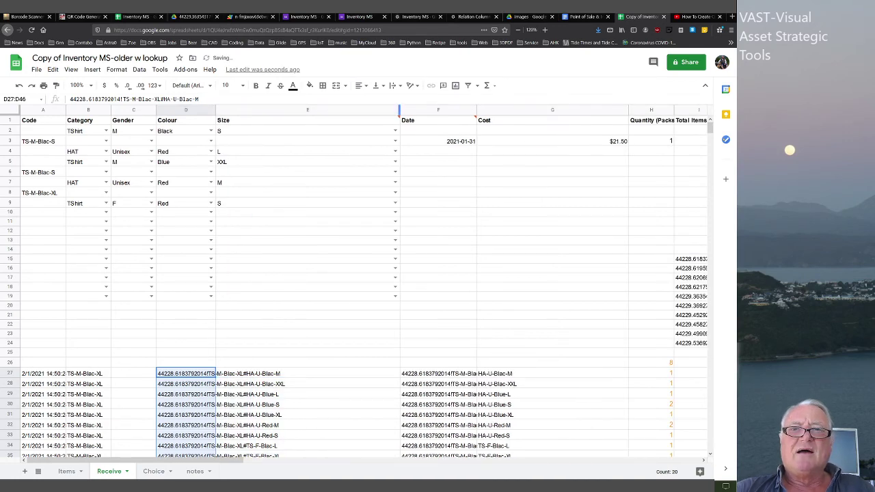
drag(399, 109, 254, 109)
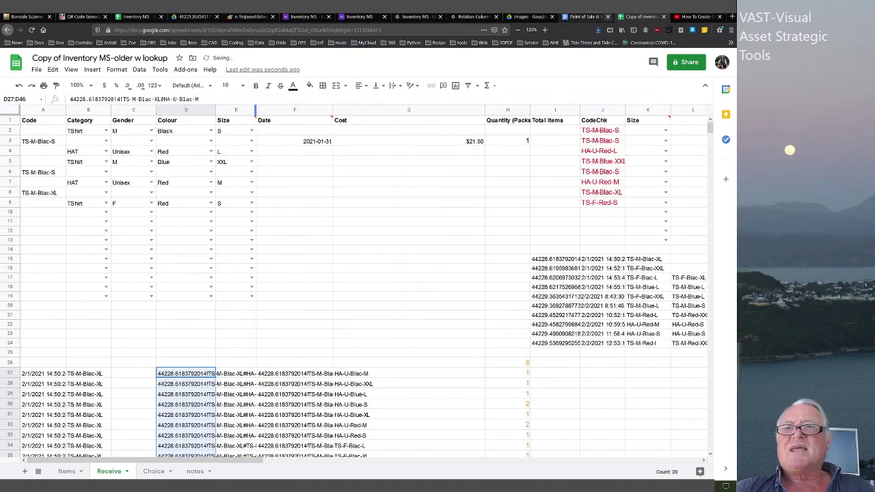
- View the YouTube video on QR attendance, and inspect the prefilled form link in cell H5 of the Inventory MS Items sheet
click(695, 17)
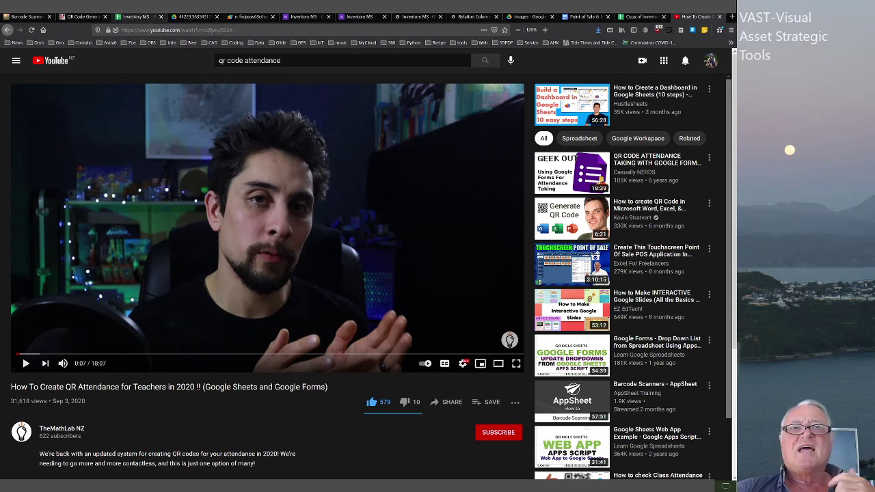
click(134, 17)
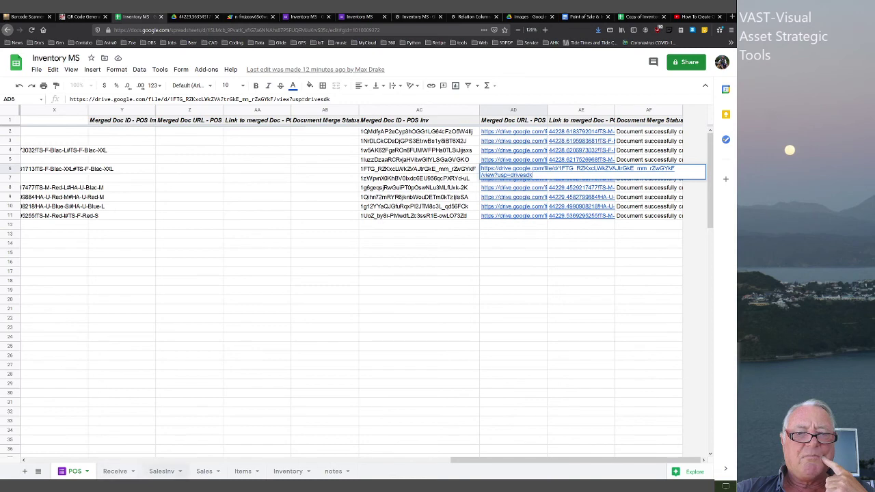
click(243, 470)
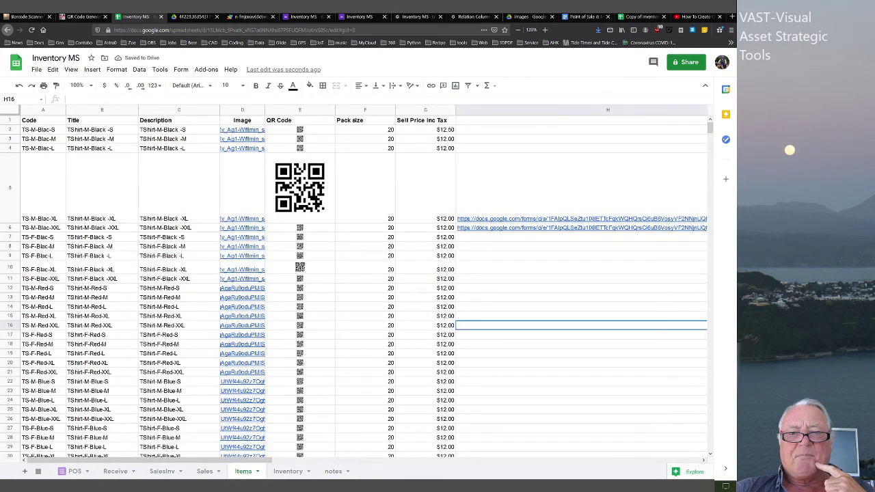
drag(149, 459, 355, 459)
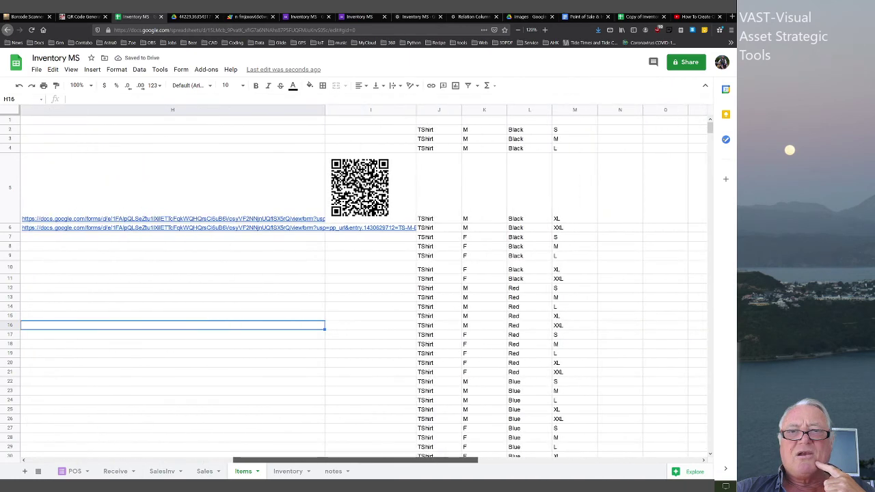
click(172, 190)
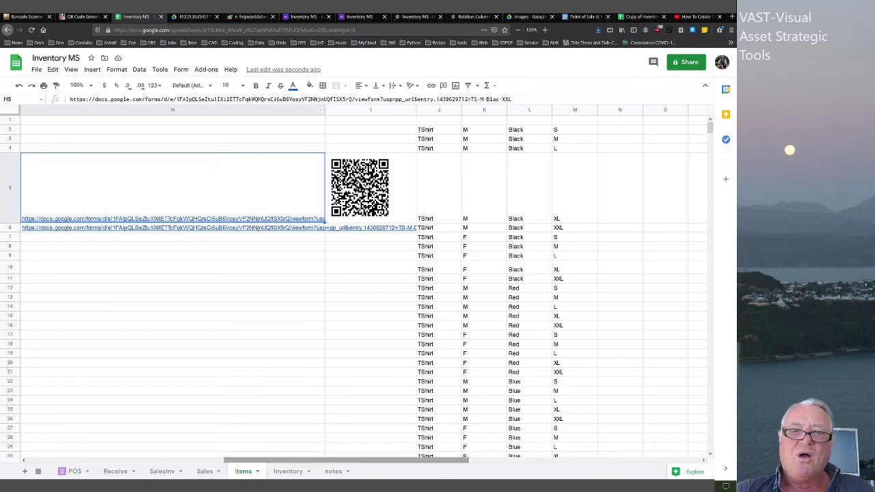
- Inspect the QR code image formula in cell E10 of the Items sheet without changing it
drag(346, 459, 239, 460)
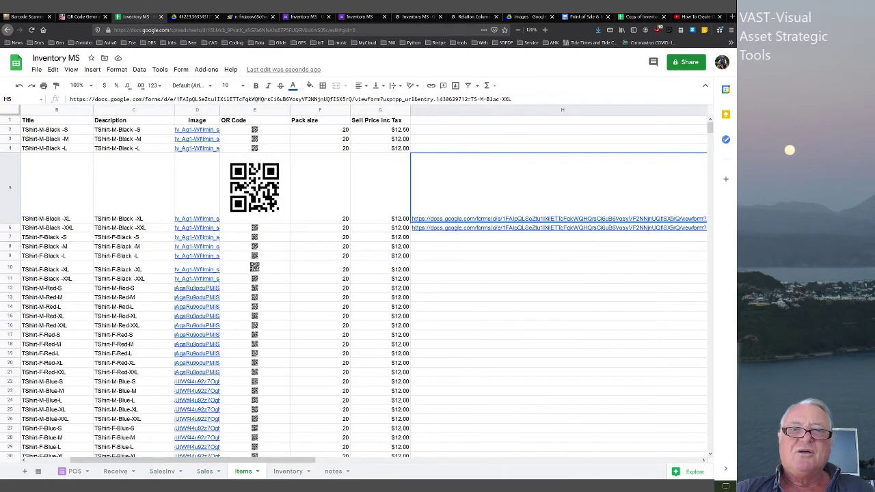
click(255, 267)
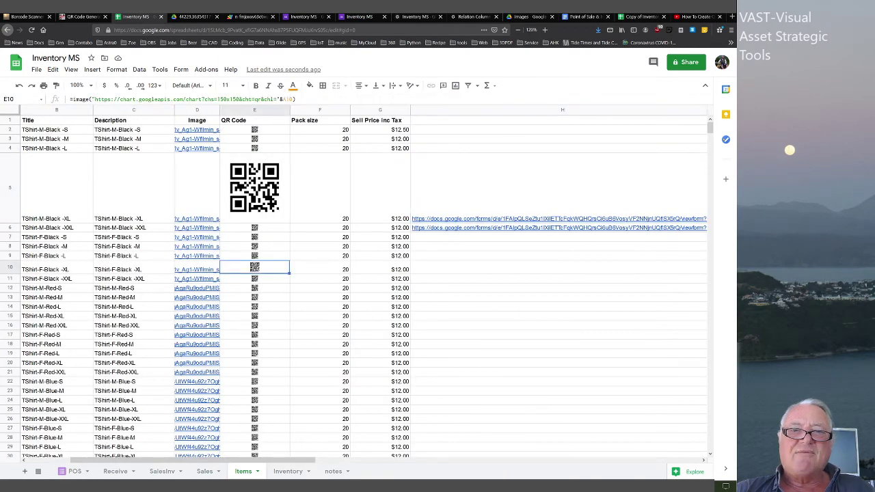
key(Return)
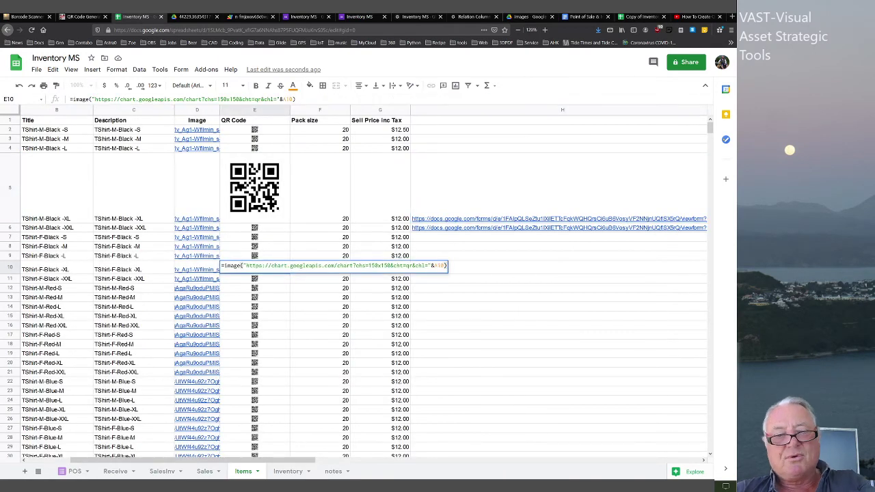
key(Escape)
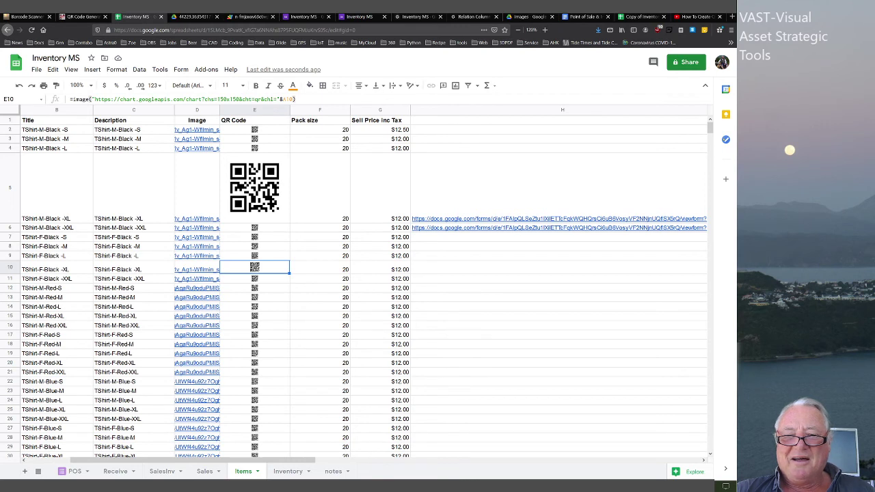
click(558, 372)
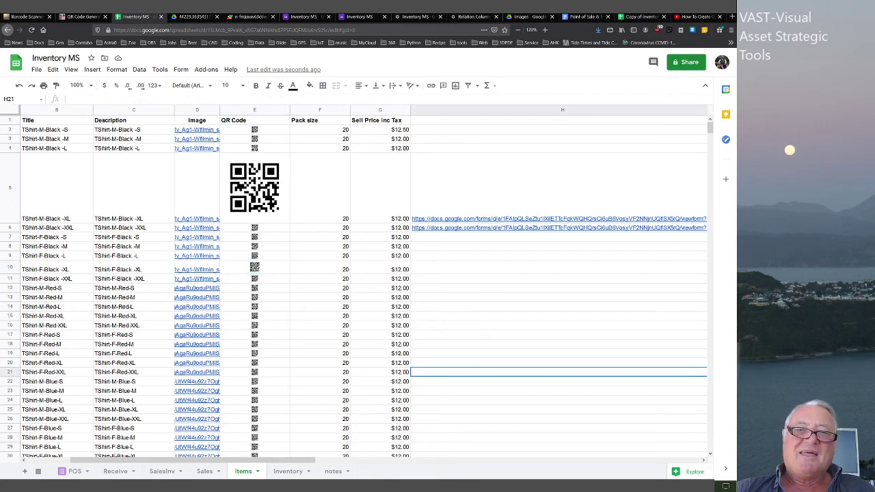
click(255, 267)
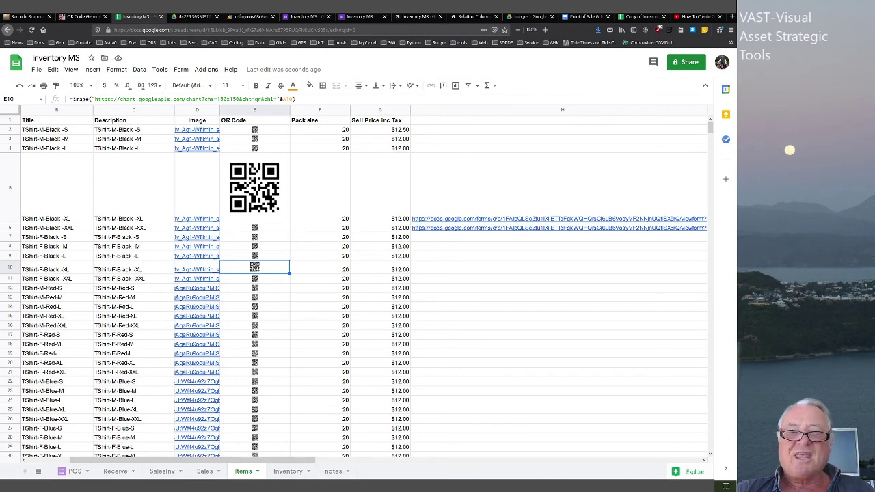
- Check the QR code formula in cell I5 and narrow column I of the Items sheet
drag(255, 455, 492, 455)
scroll(366, 286, right, 4)
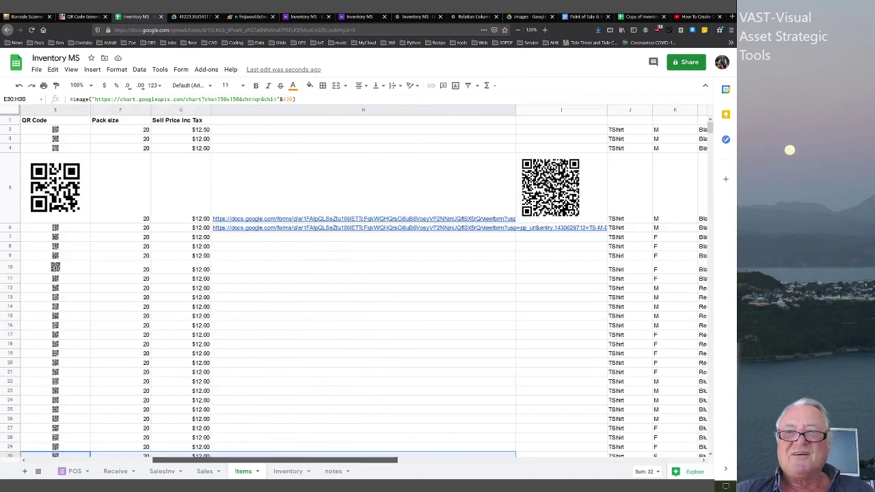
click(491, 188)
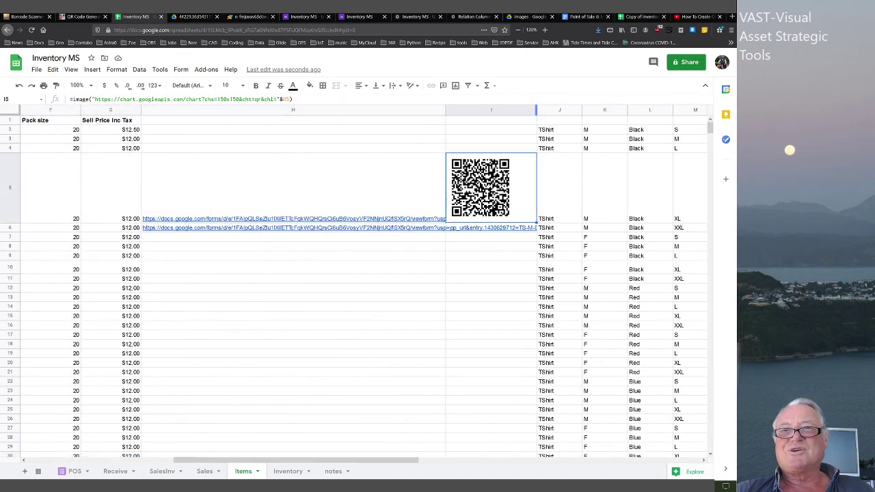
drag(537, 109, 468, 110)
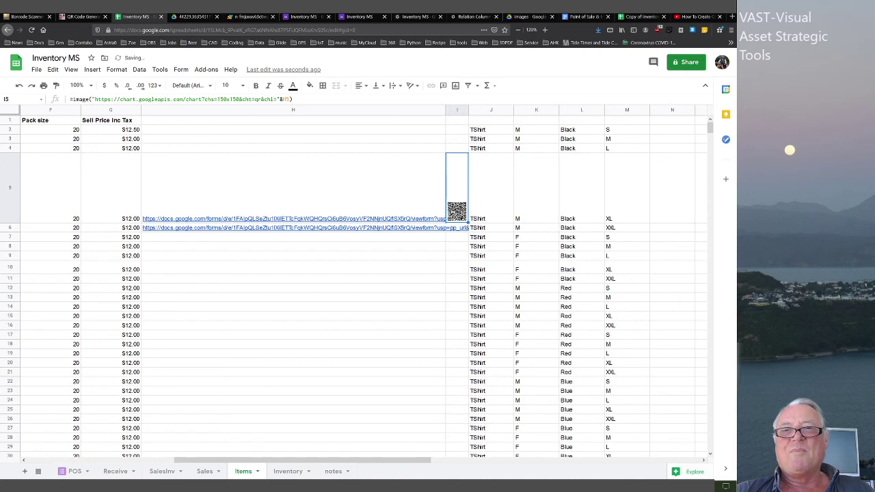
drag(469, 110, 465, 110)
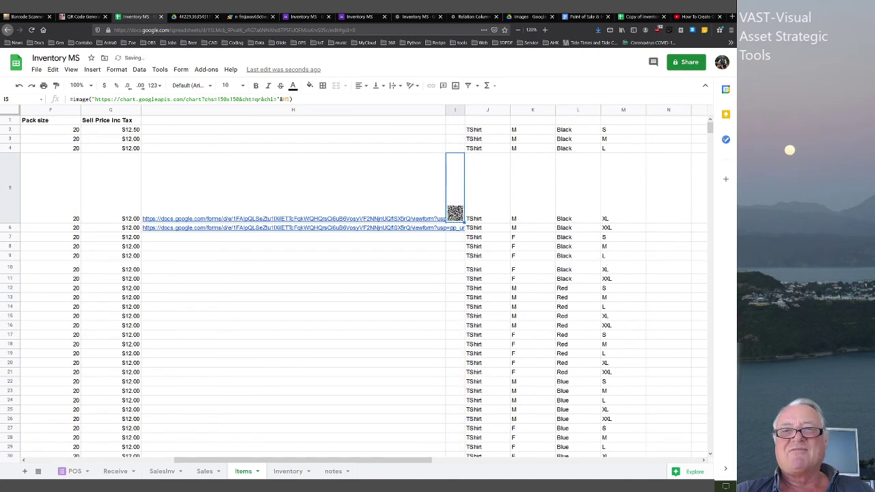
- Look at the form link in cell H5 again and review the Items rows further down the sheet
click(205, 218)
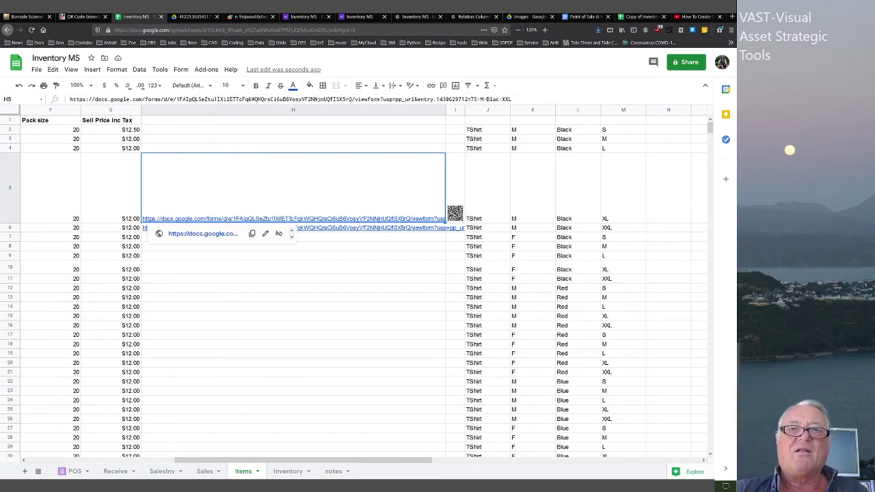
click(292, 148)
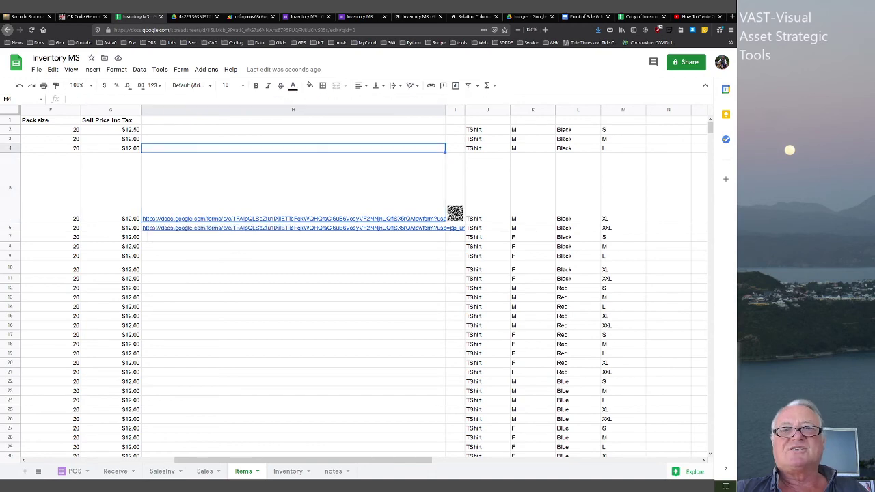
scroll(356, 280, down, 3)
click(292, 167)
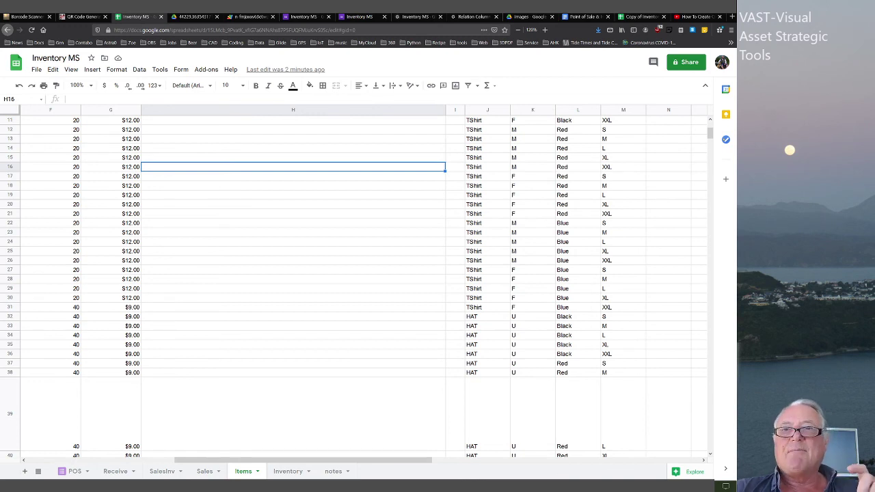
- Return to the Point of Sale & Inventory Demo template and review its address block, <<Transaction ID>> and <<Total>> tags
click(584, 17)
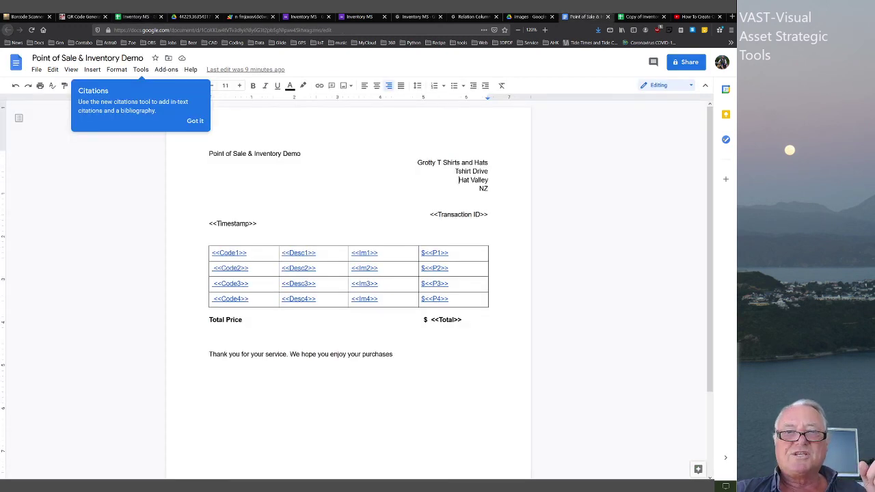
click(431, 214)
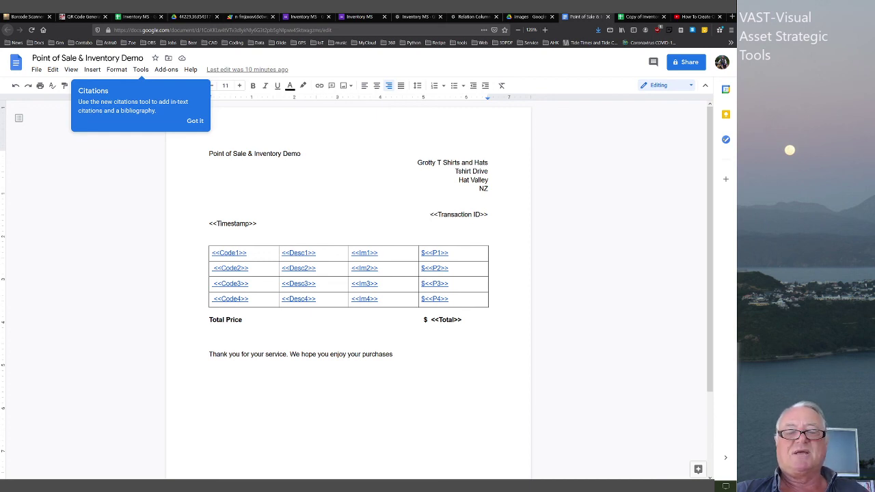
mouse_move(461, 319)
mouse_down()
mouse_move(431, 319)
mouse_move(465, 320)
mouse_up()
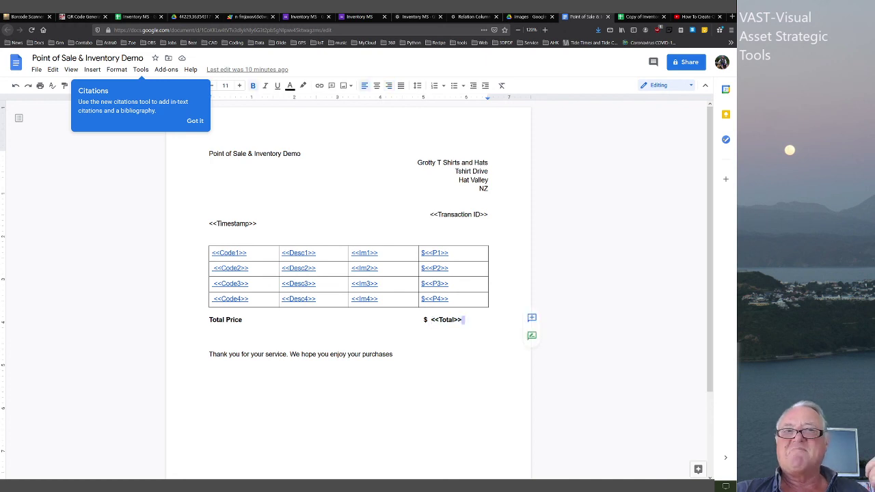
double_click(210, 198)
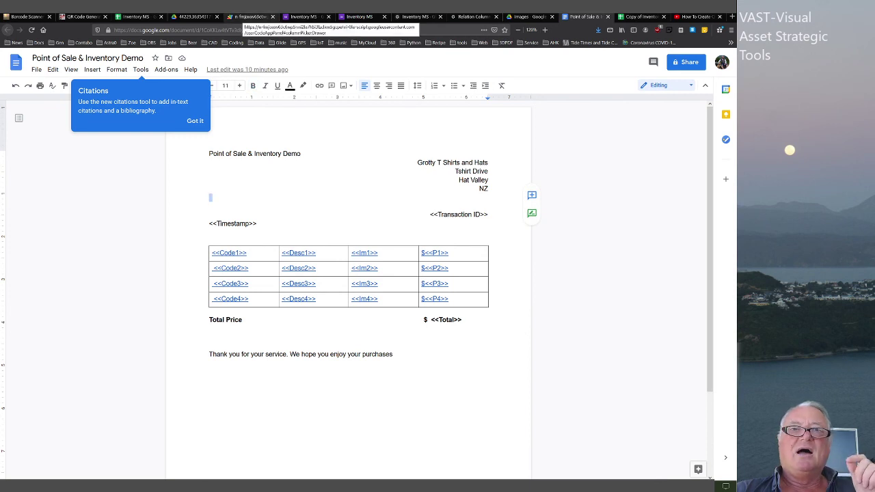
- Close the script output page and the merged invoice PDF, and return to the Inventory MS spreadsheet's Inventory sheet
click(249, 17)
click(272, 16)
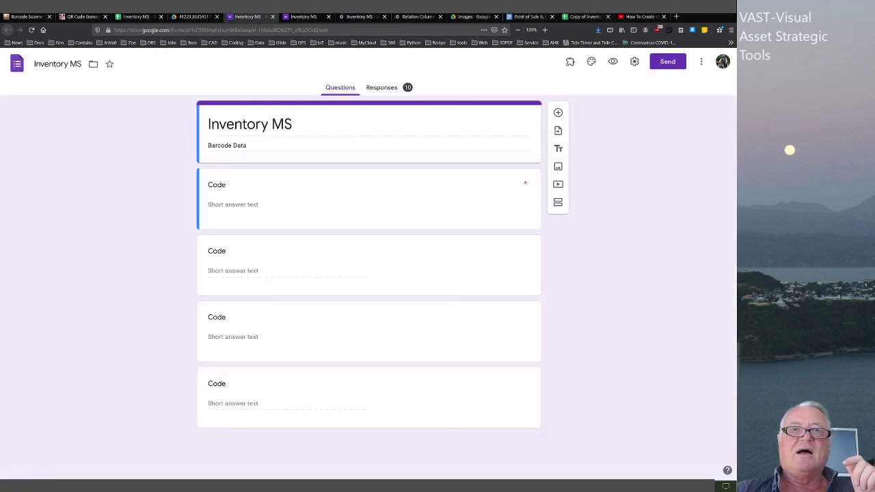
click(195, 17)
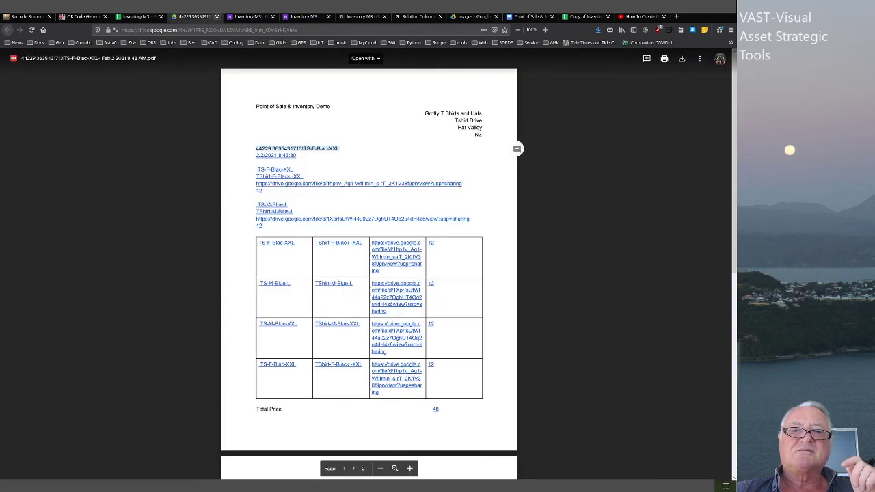
click(216, 16)
key(ctrl+Page_Up)
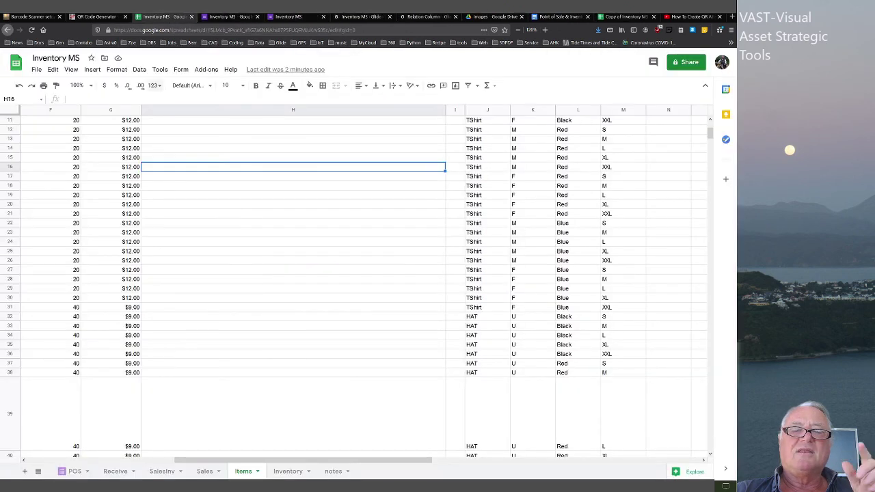
key(ctrl+shift+Page_Down)
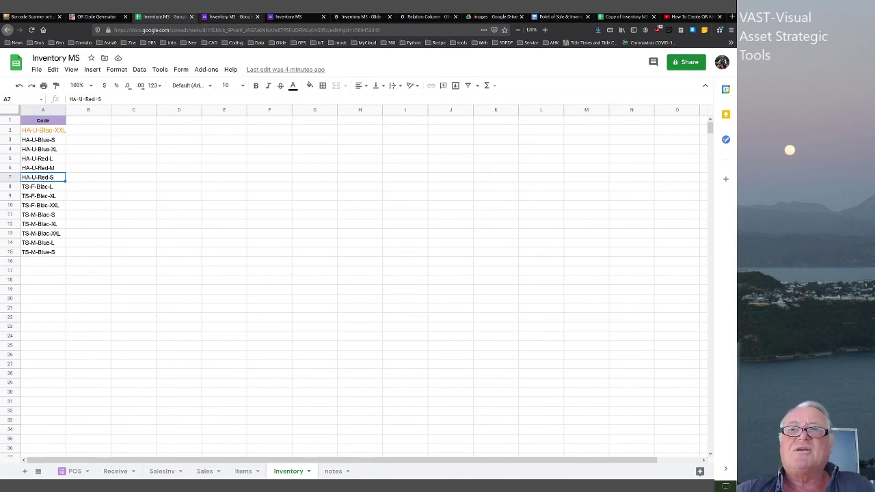
- In Copy of Inventory MS-older w lookup, inspect the Colour choices for D2 and the Code cell A2 on the Receive sheet without changing them
click(622, 16)
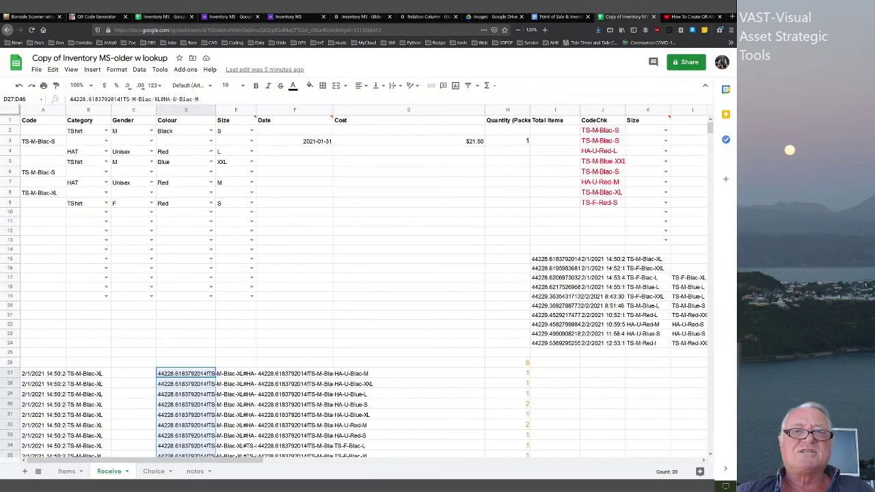
click(186, 131)
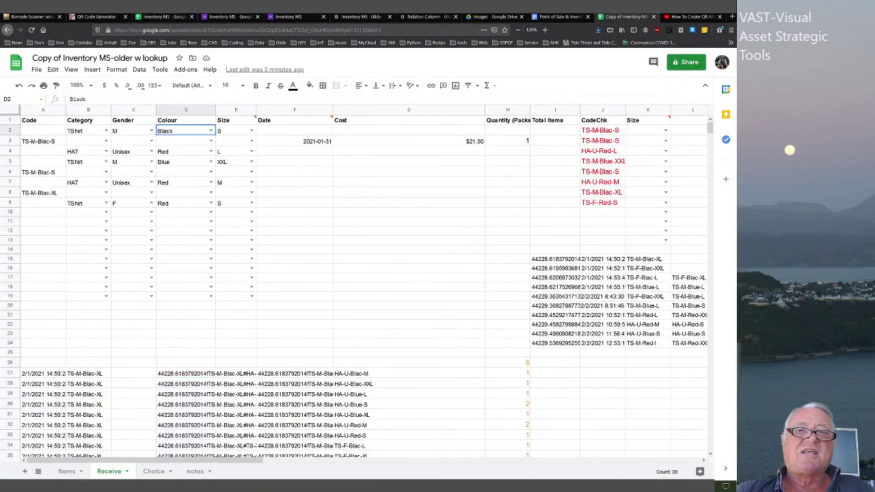
click(211, 130)
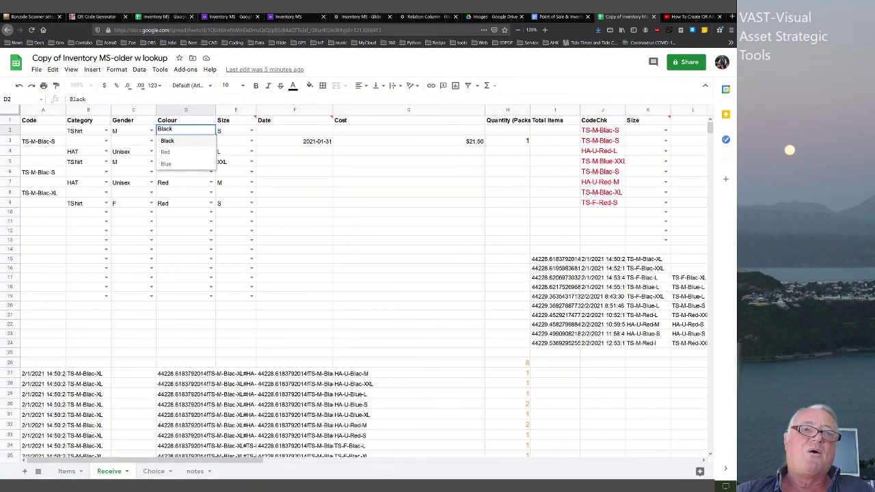
click(43, 130)
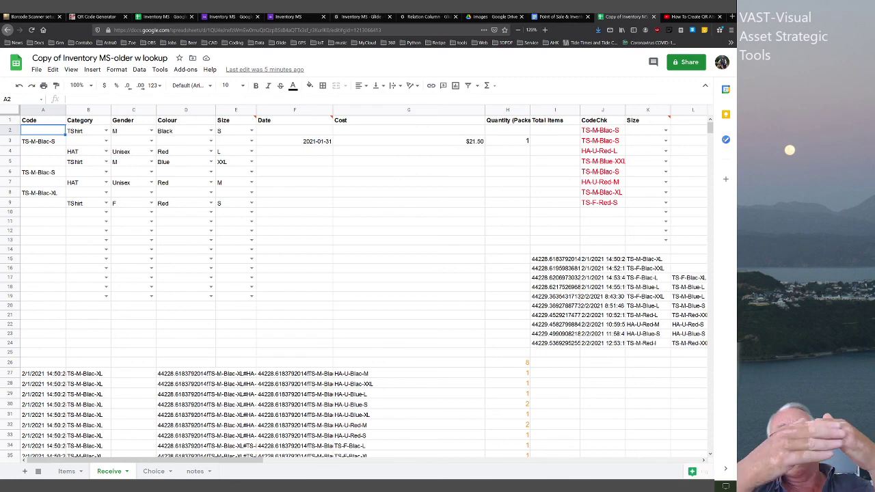